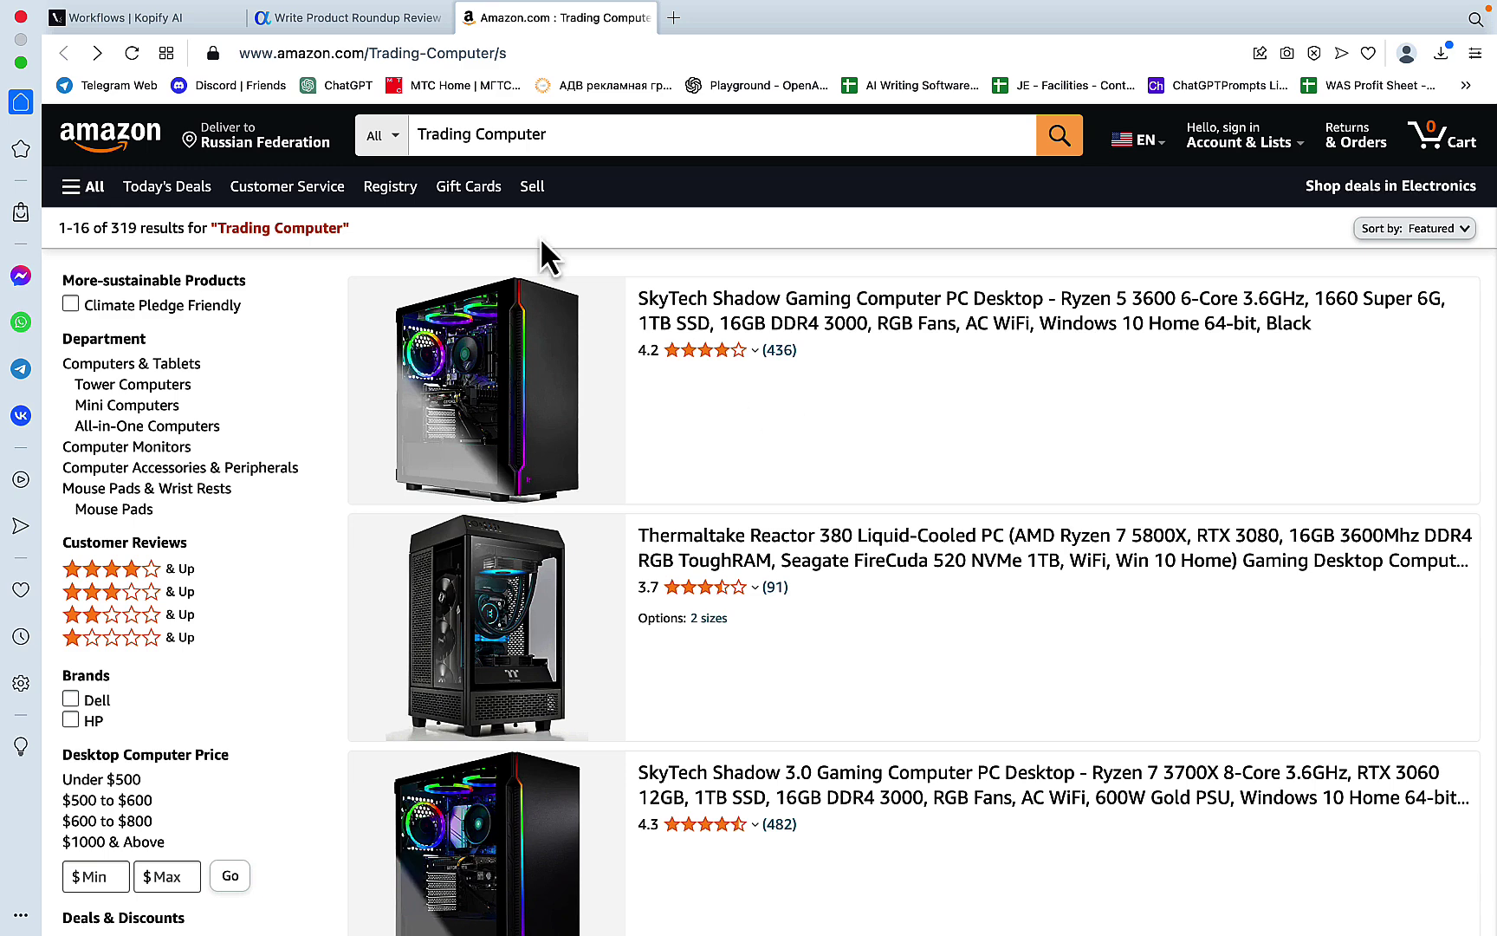
# Step: Glance over the Kopify workflows page and the Agility Writer roundup review form
pyautogui.click(168, 20)
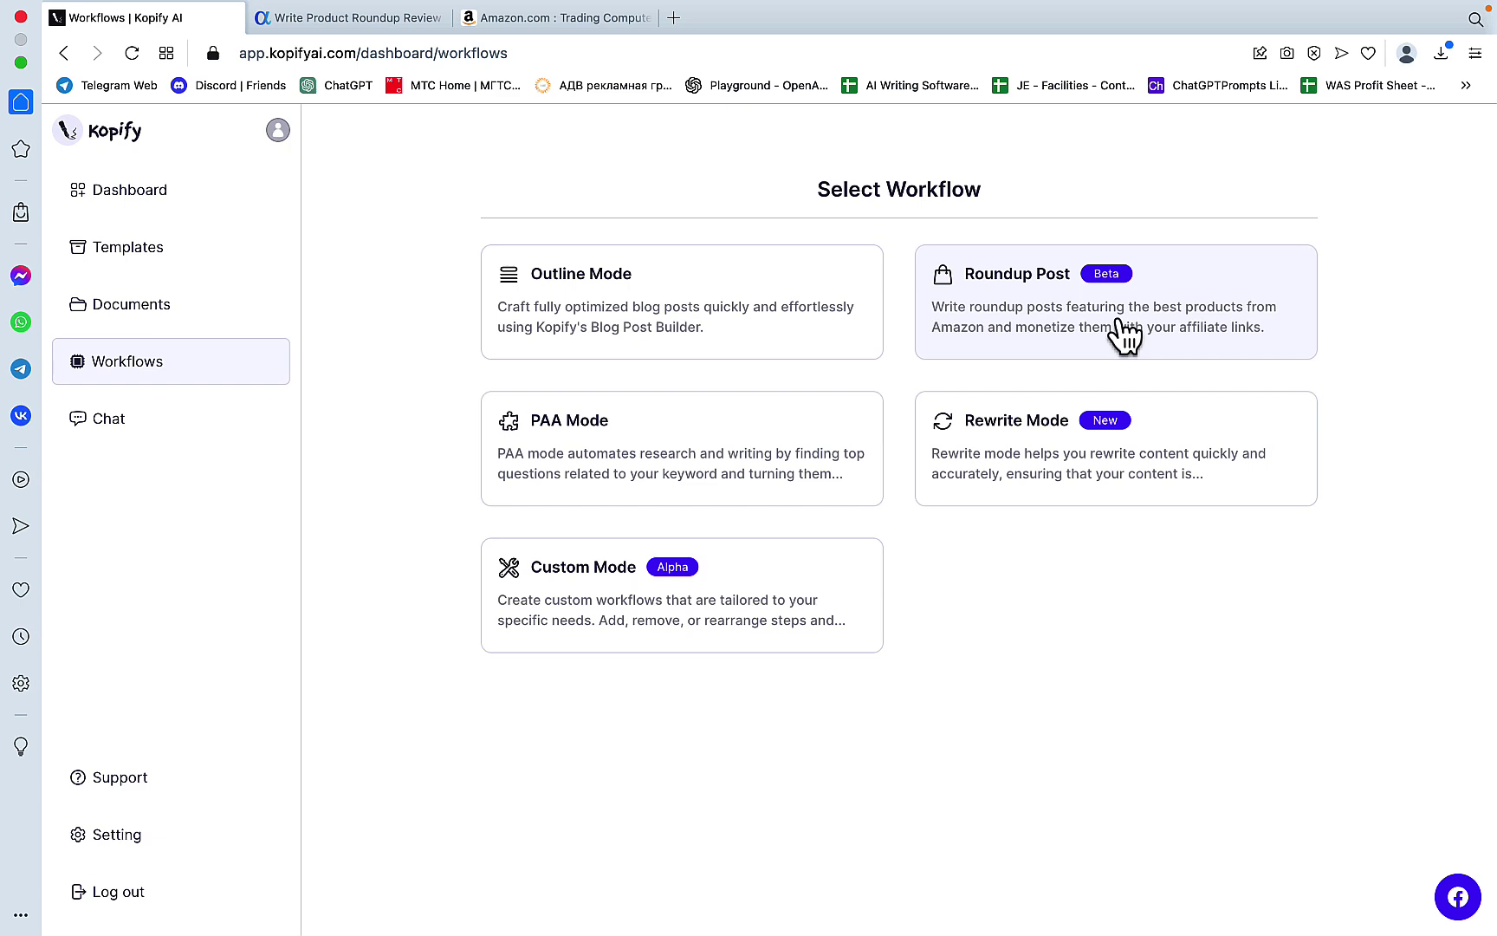
pyautogui.click(397, 26)
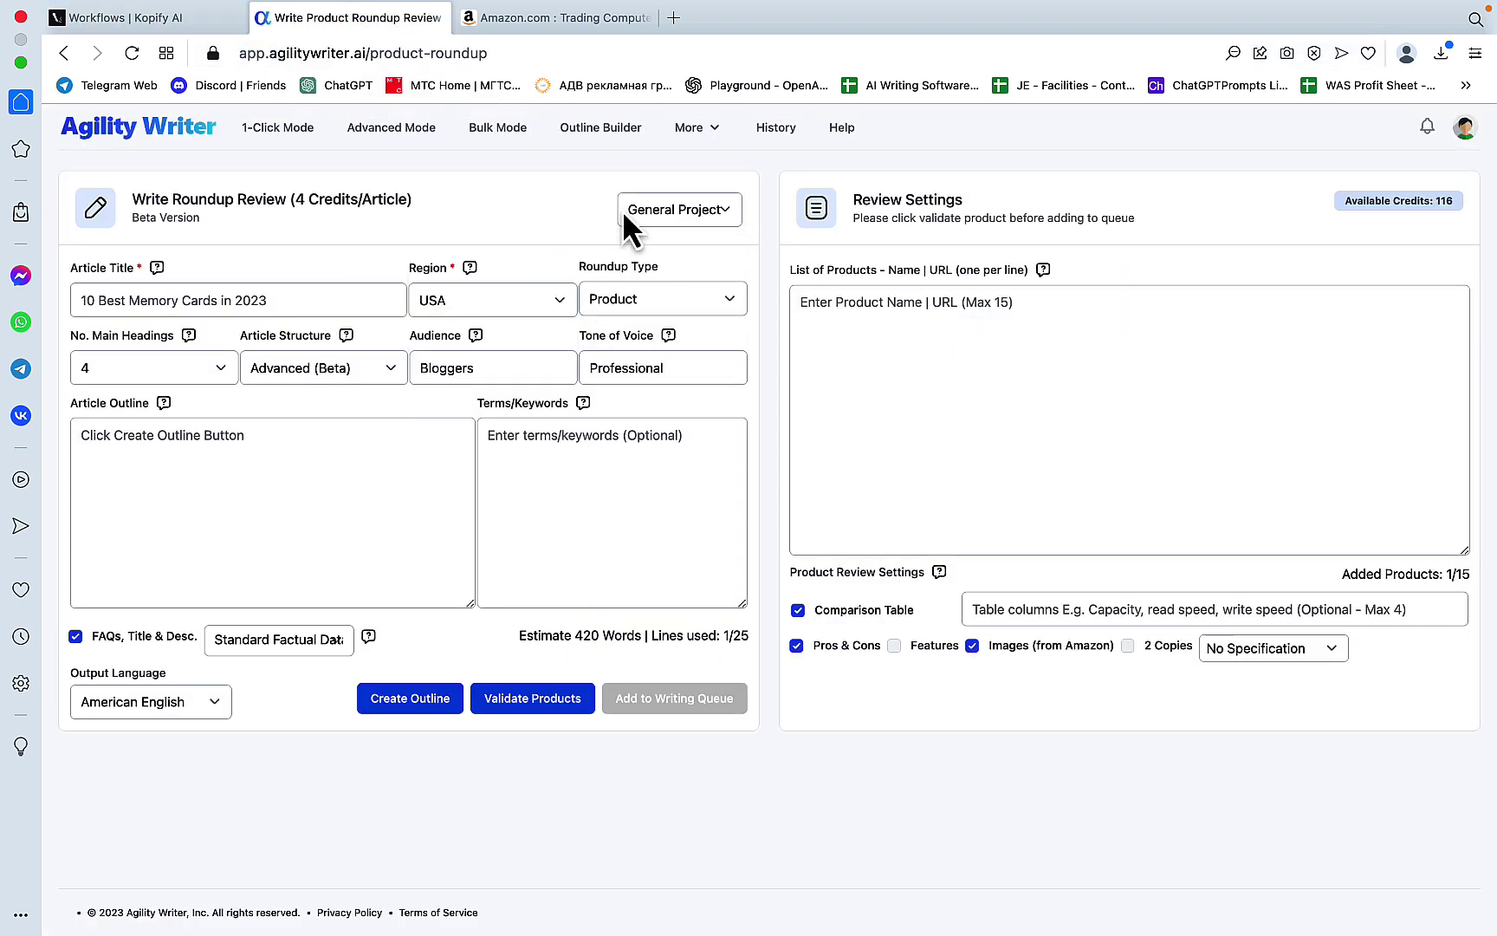
pyautogui.moveTo(712, 127)
# Step: Scroll through Amazon's Trading Computer search results, then return to Kopify's Select Workflow page
pyautogui.click(544, 14)
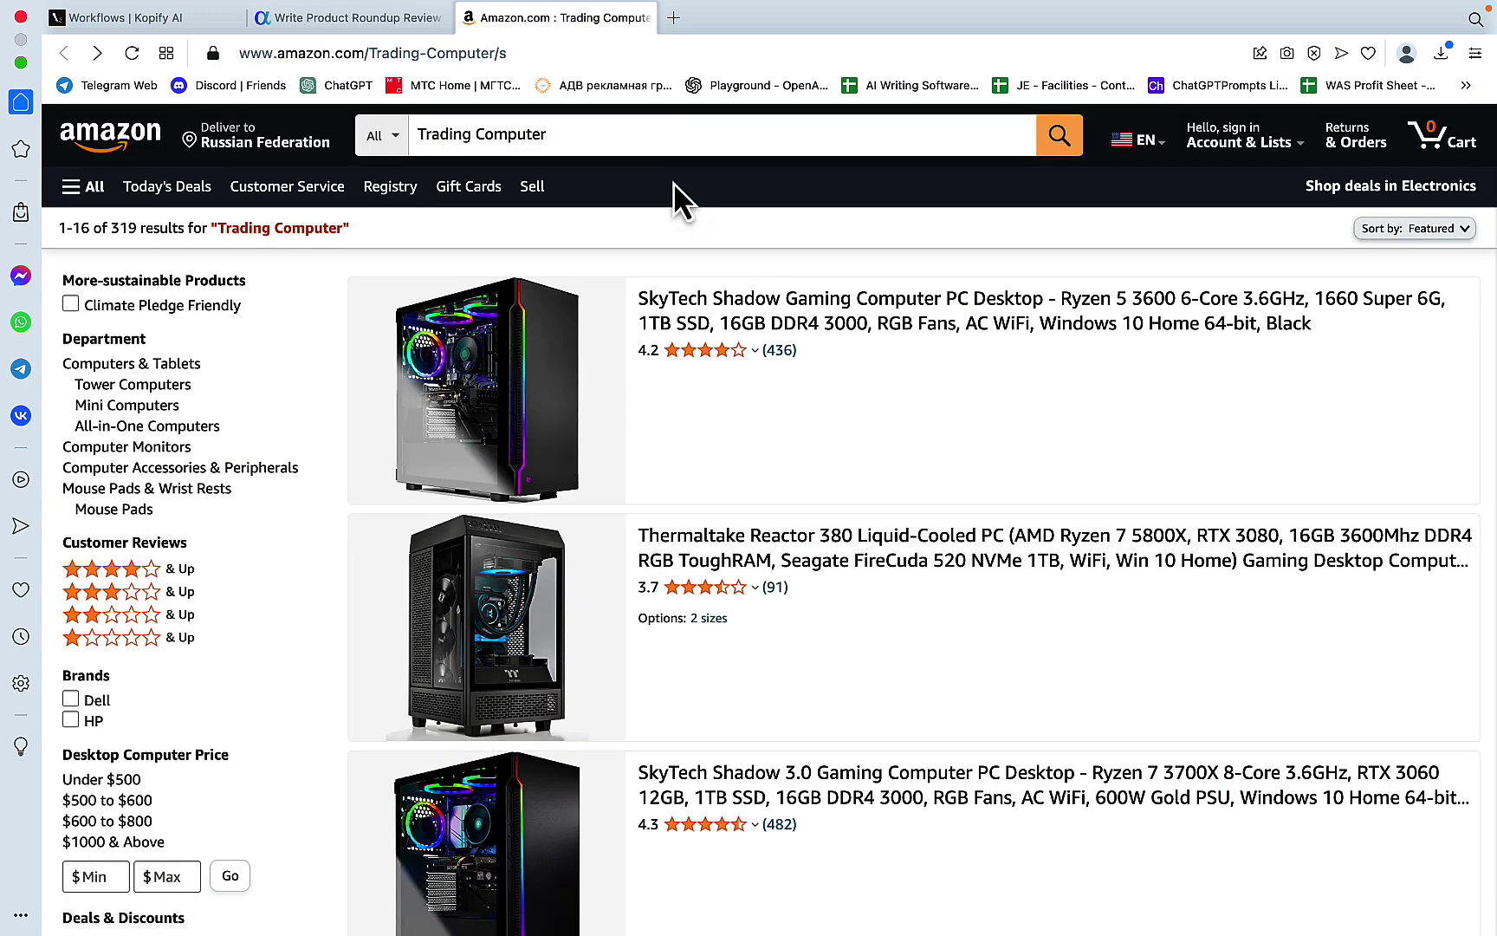
pyautogui.moveTo(559, 139); pyautogui.dragTo(415, 139)
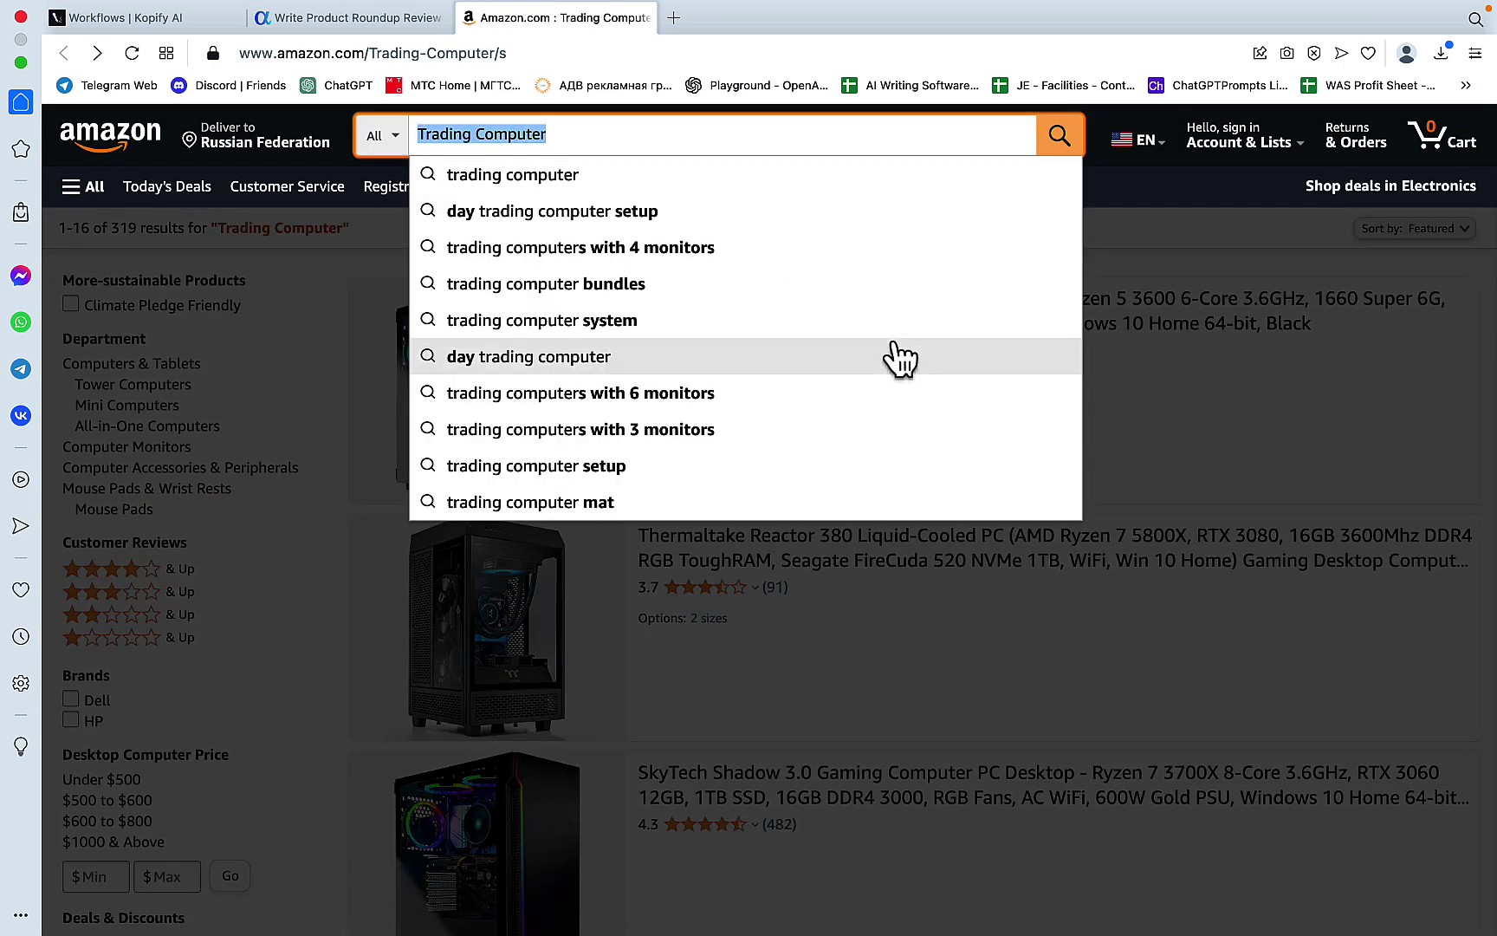
pyautogui.click(1233, 426)
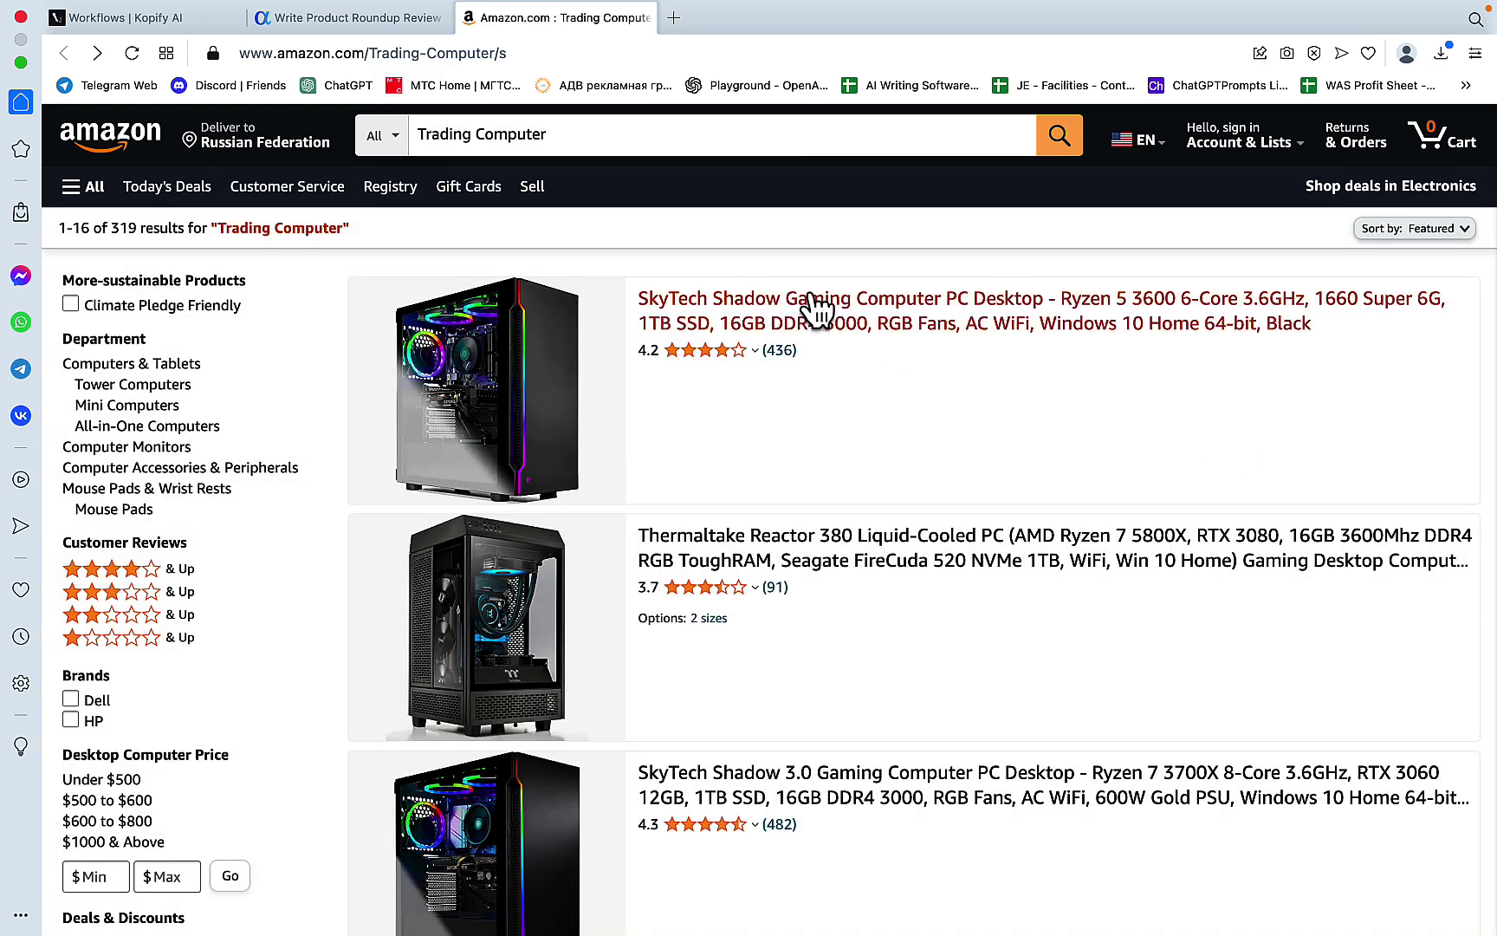
pyautogui.scroll(-4, 891, 742)
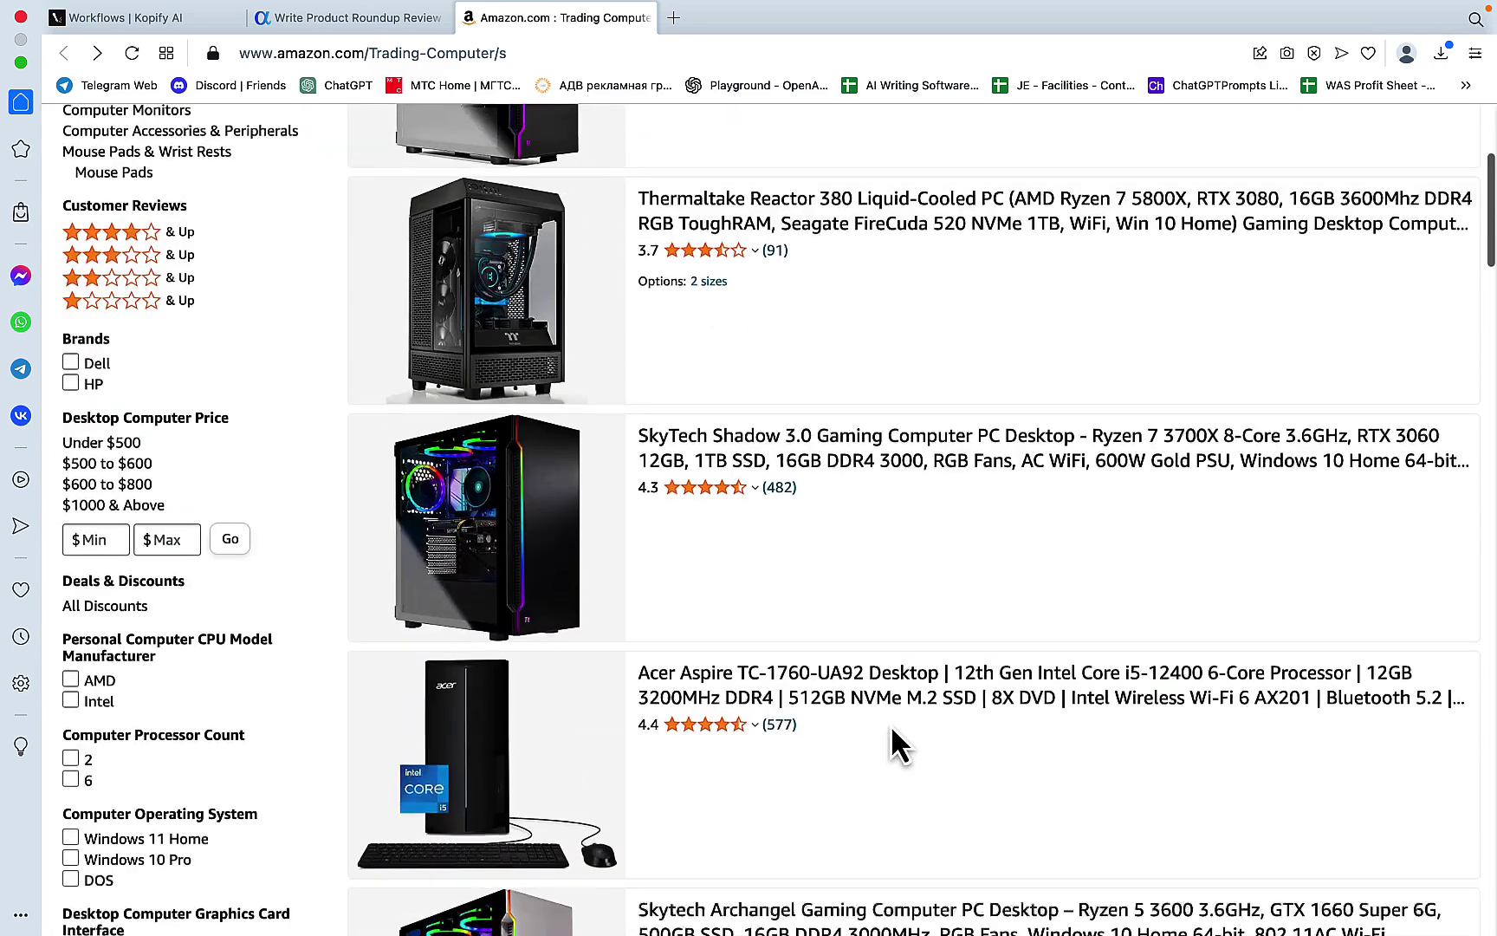
pyautogui.scroll(4, 891, 741)
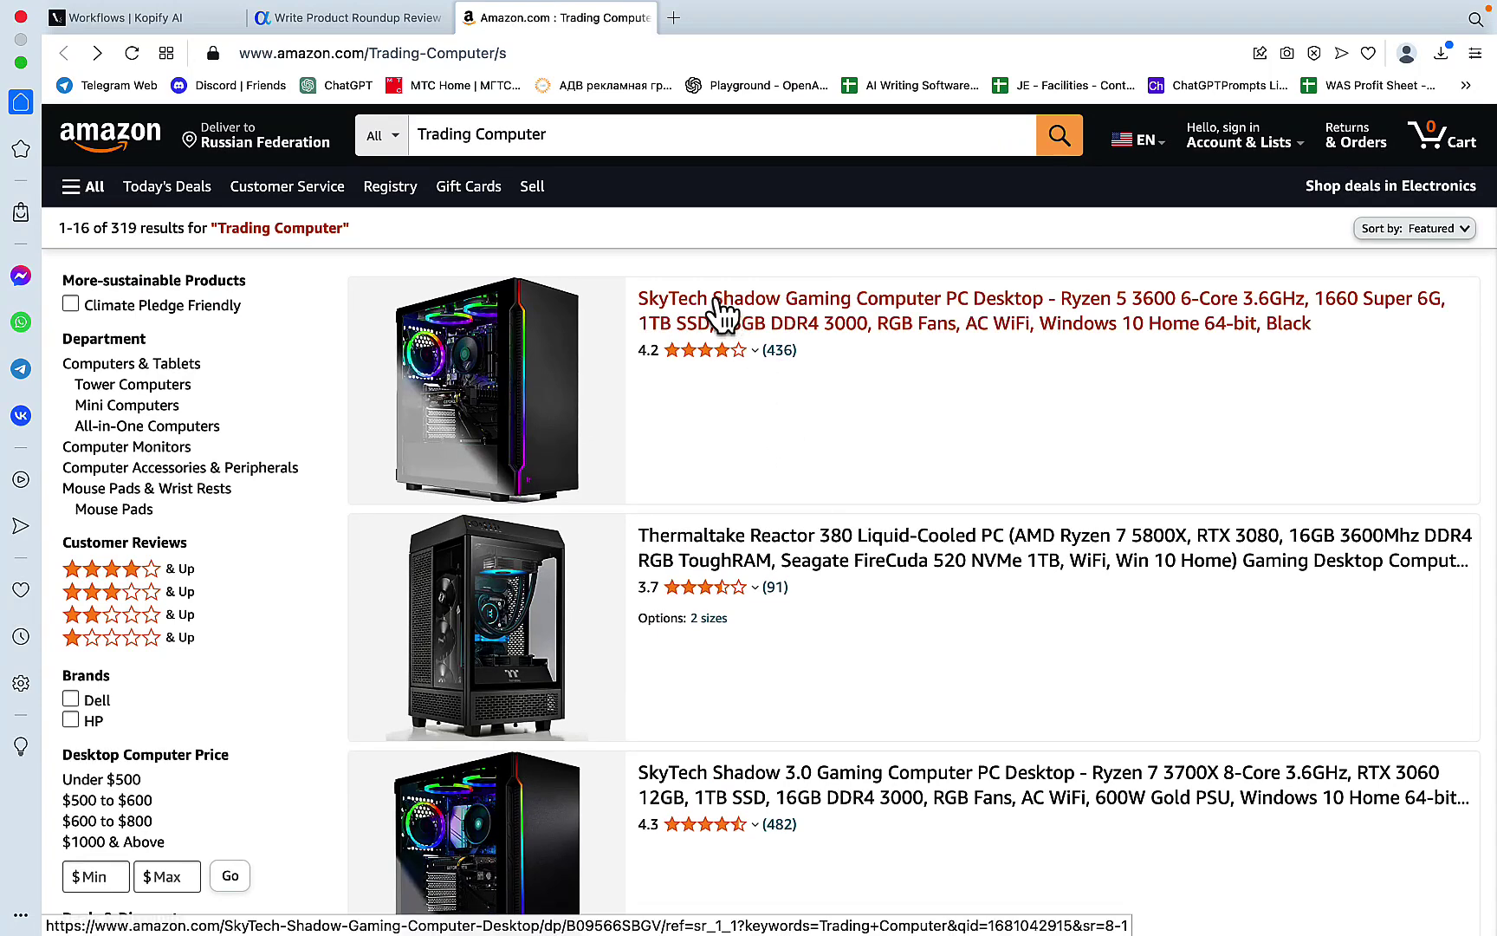
pyautogui.scroll(-2, 876, 689)
pyautogui.scroll(-2, 866, 693)
pyautogui.scroll(4, 861, 710)
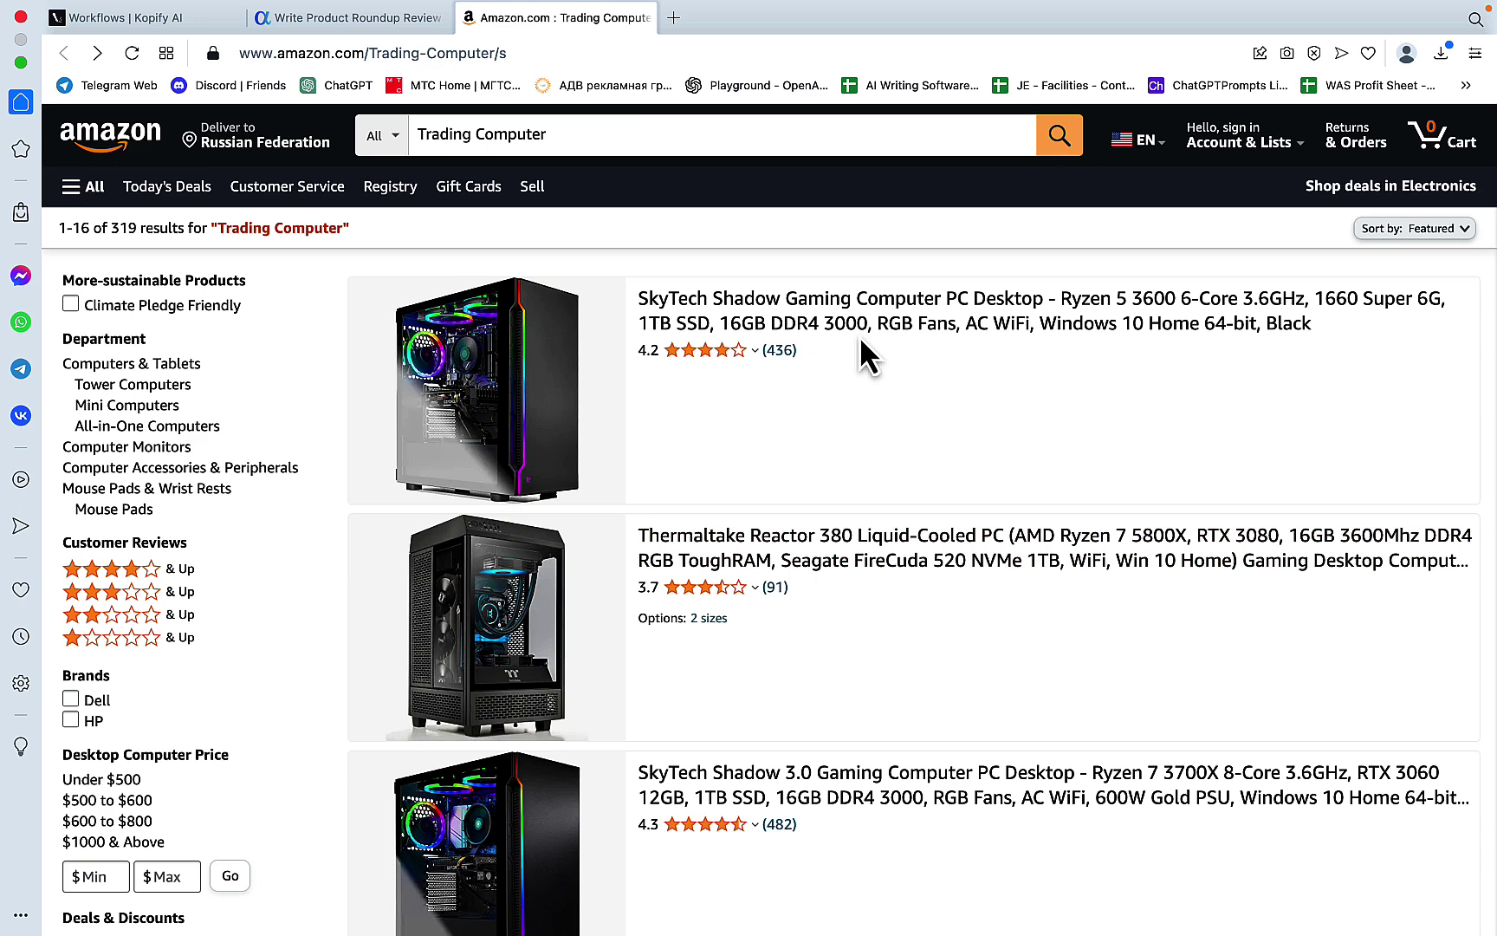
pyautogui.click(148, 23)
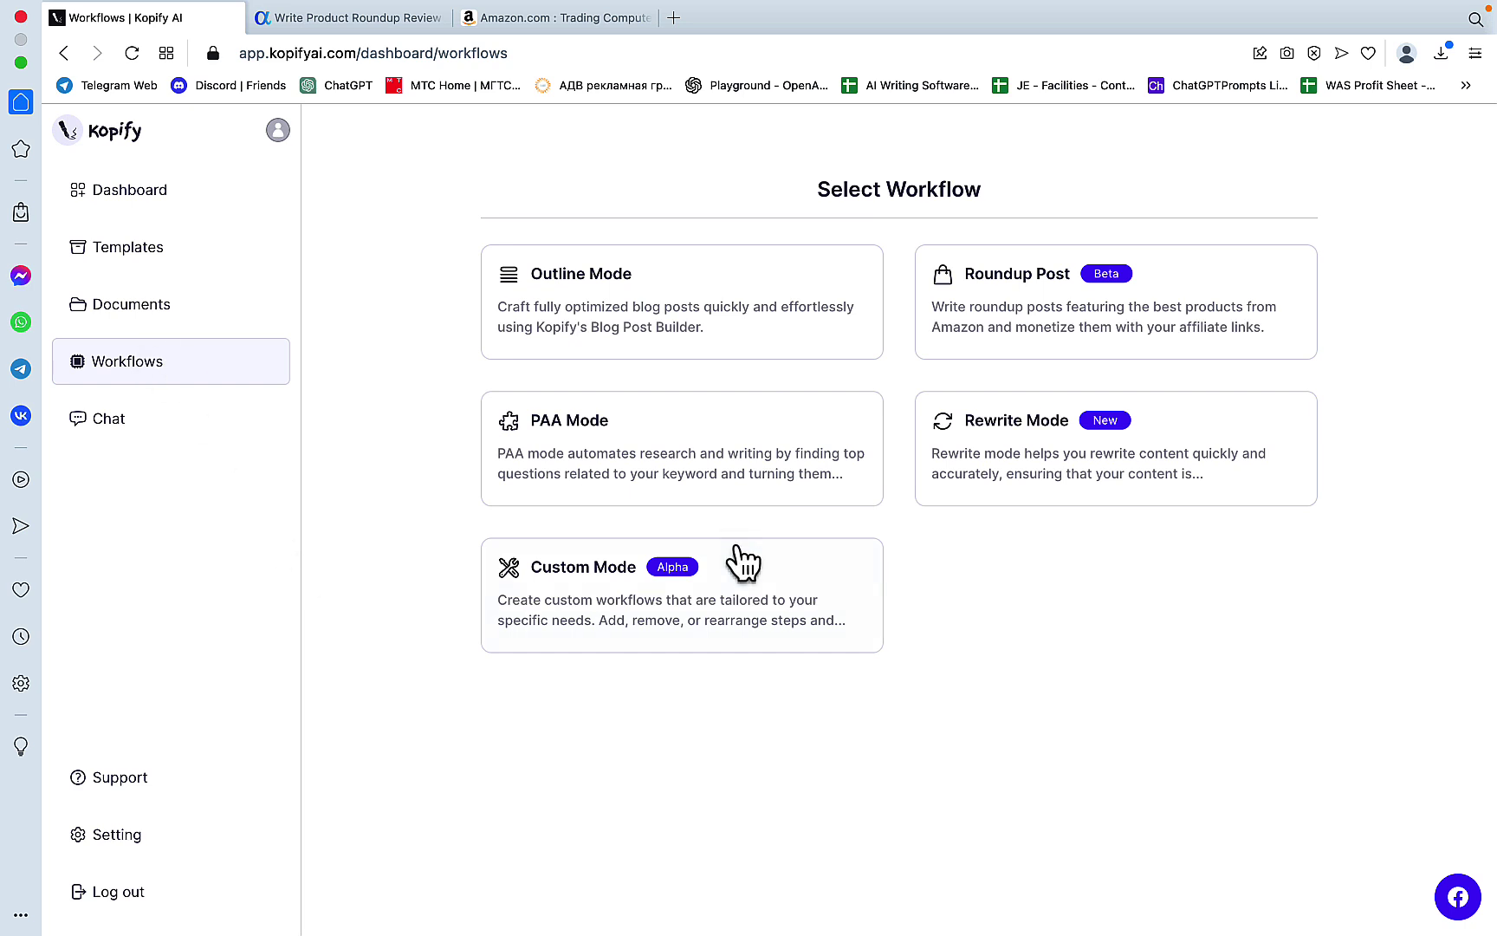
# Step: Set up a Roundup Post: title '3 Best Trading Computers', keyword 'Best Trading Computers', tone Professional
pyautogui.click(1054, 312)
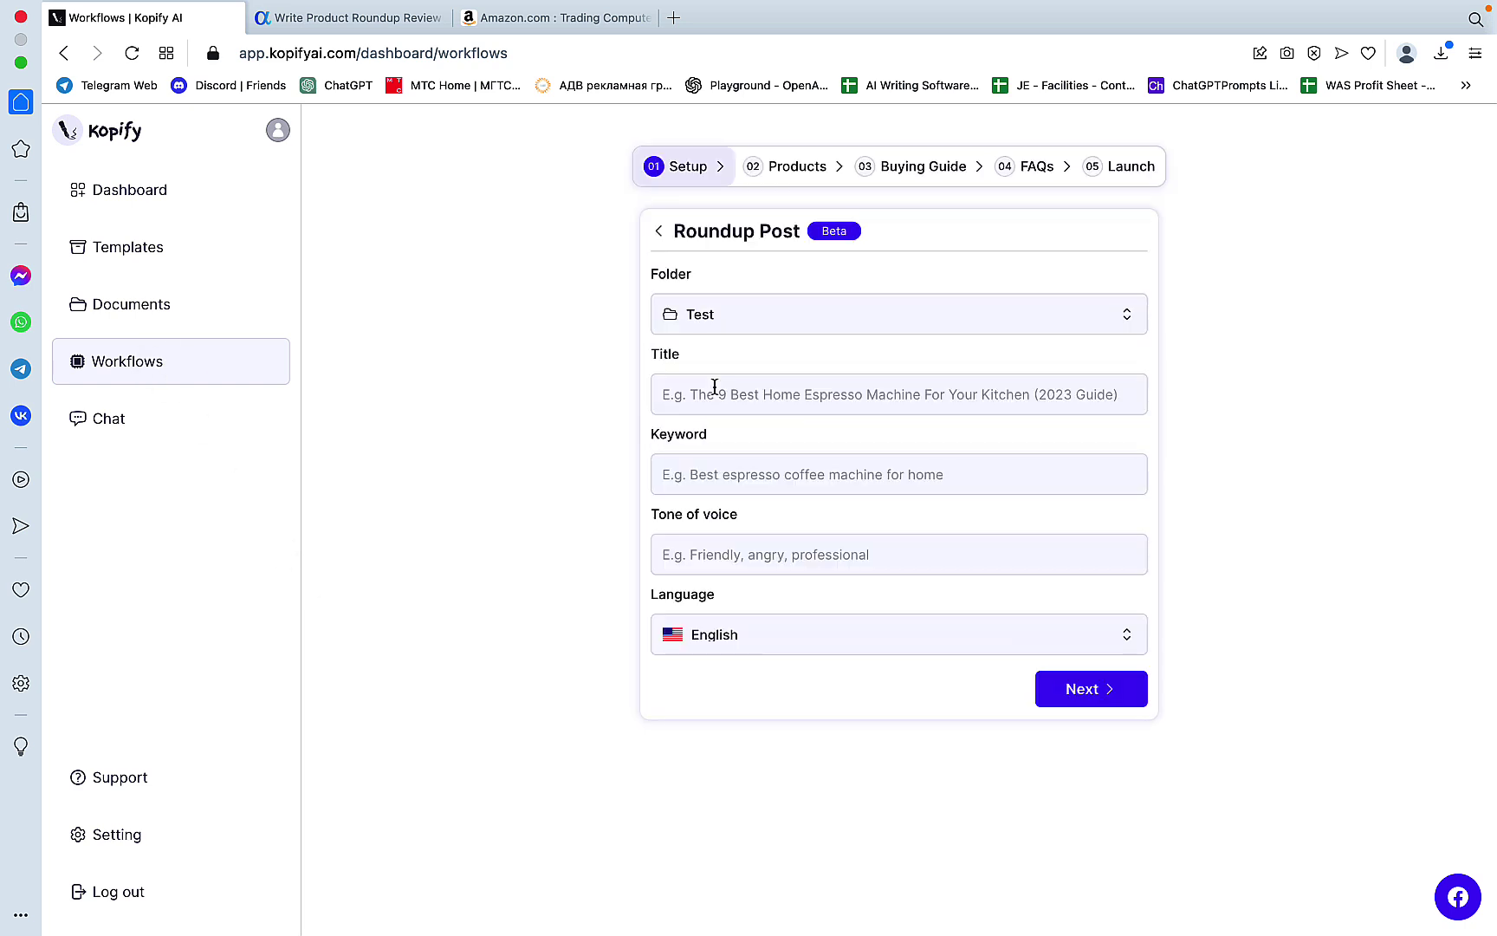
pyautogui.click(789, 396)
pyautogui.write('3 Best Trading Computers')
pyautogui.moveTo(866, 400); pyautogui.dragTo(671, 394)
pyautogui.press('super+c')
pyautogui.click(751, 478)
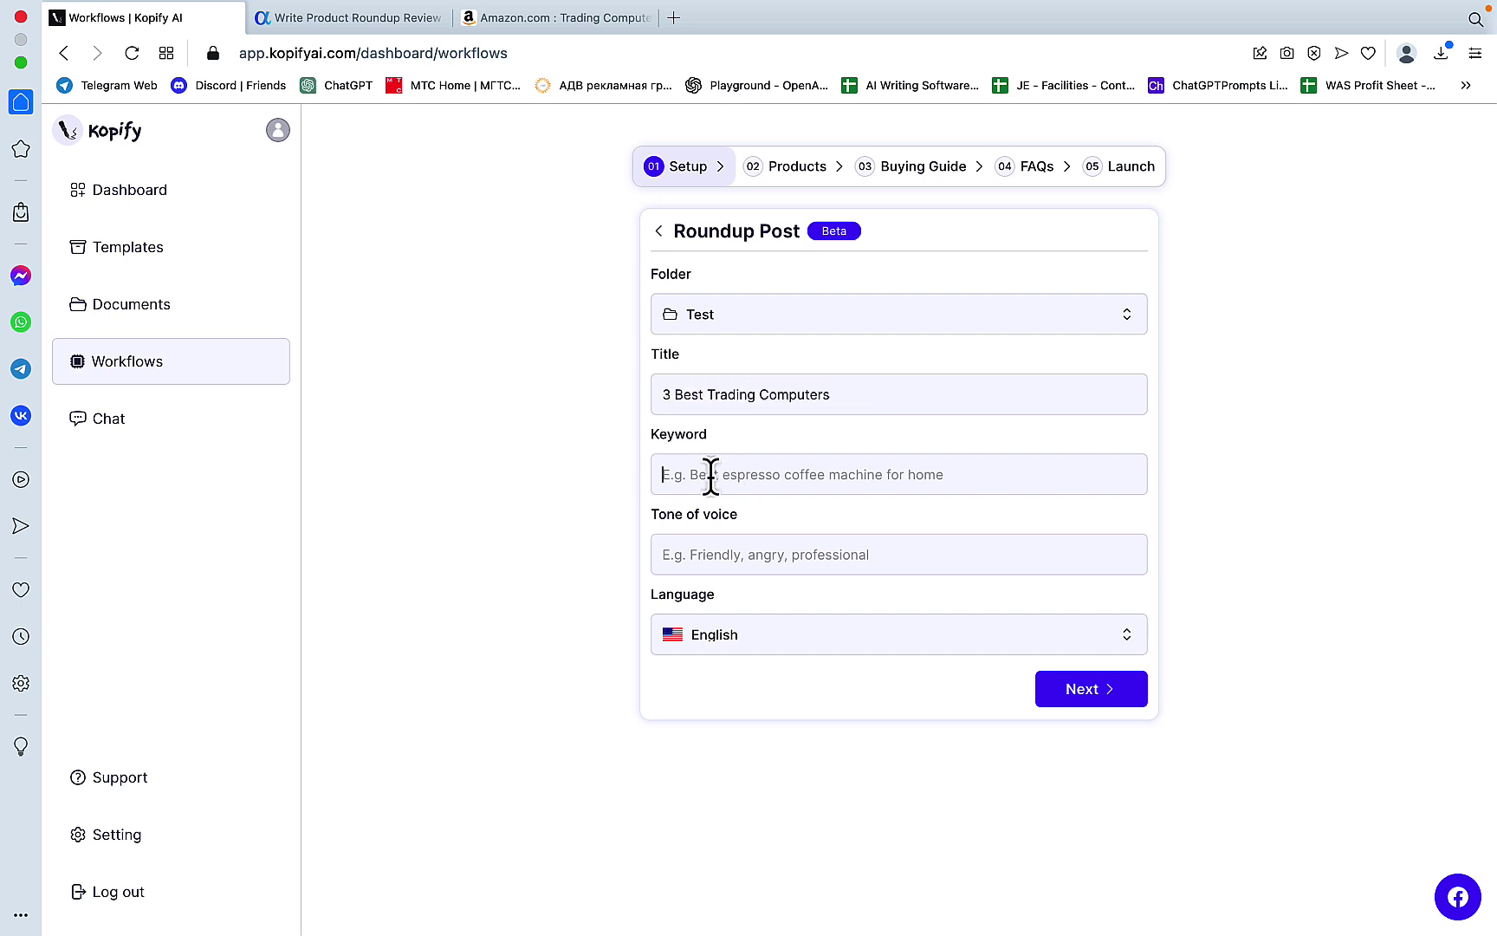
pyautogui.press('super+v')
pyautogui.click(845, 559)
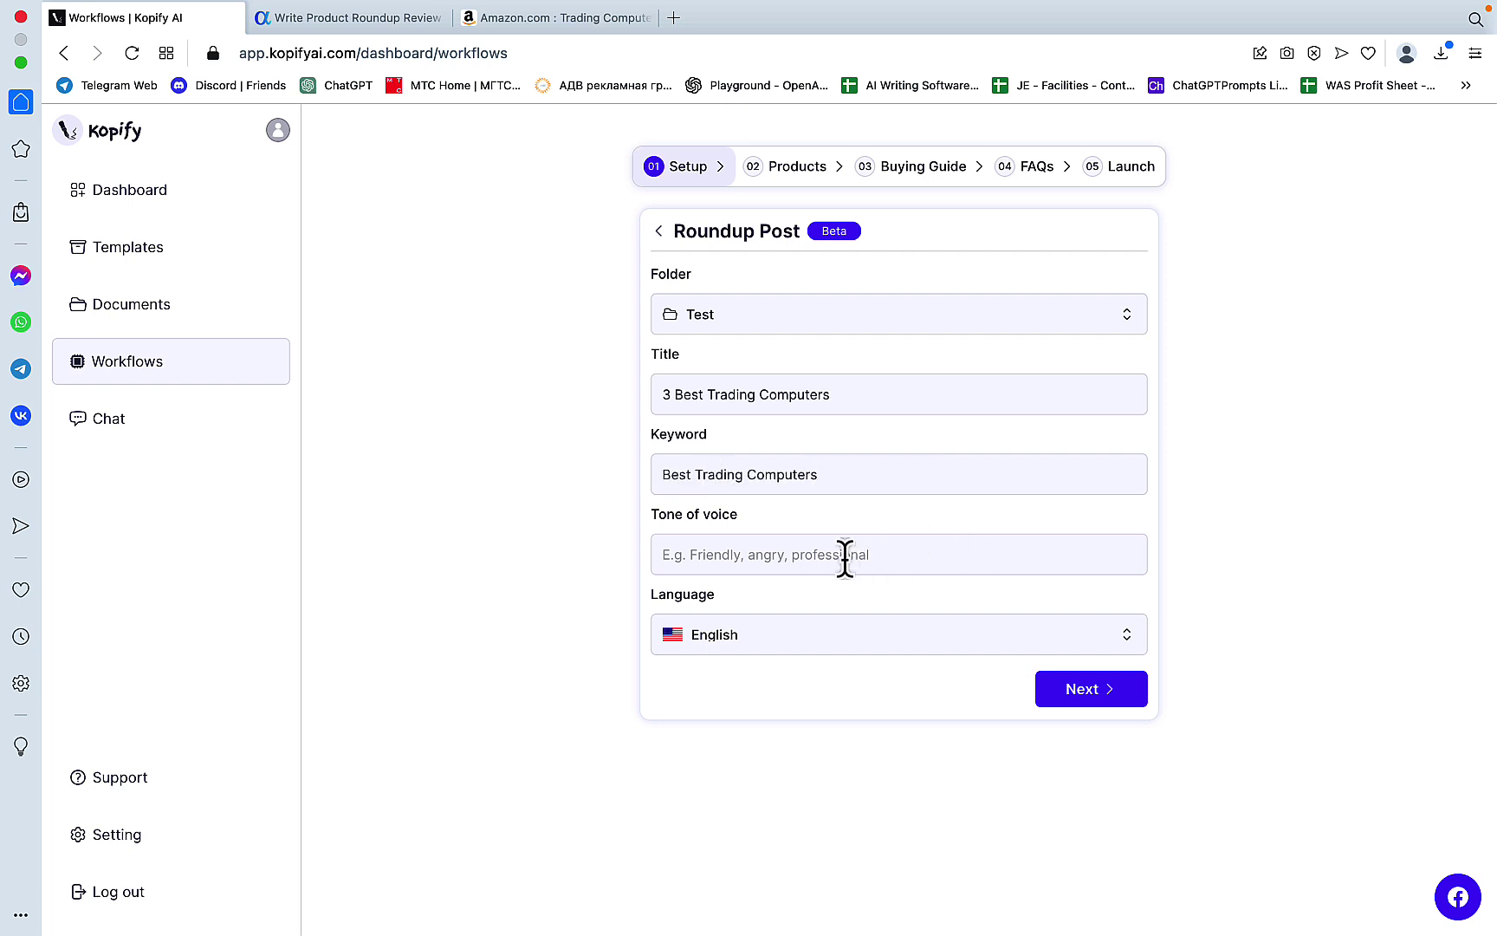
pyautogui.write('Professional')
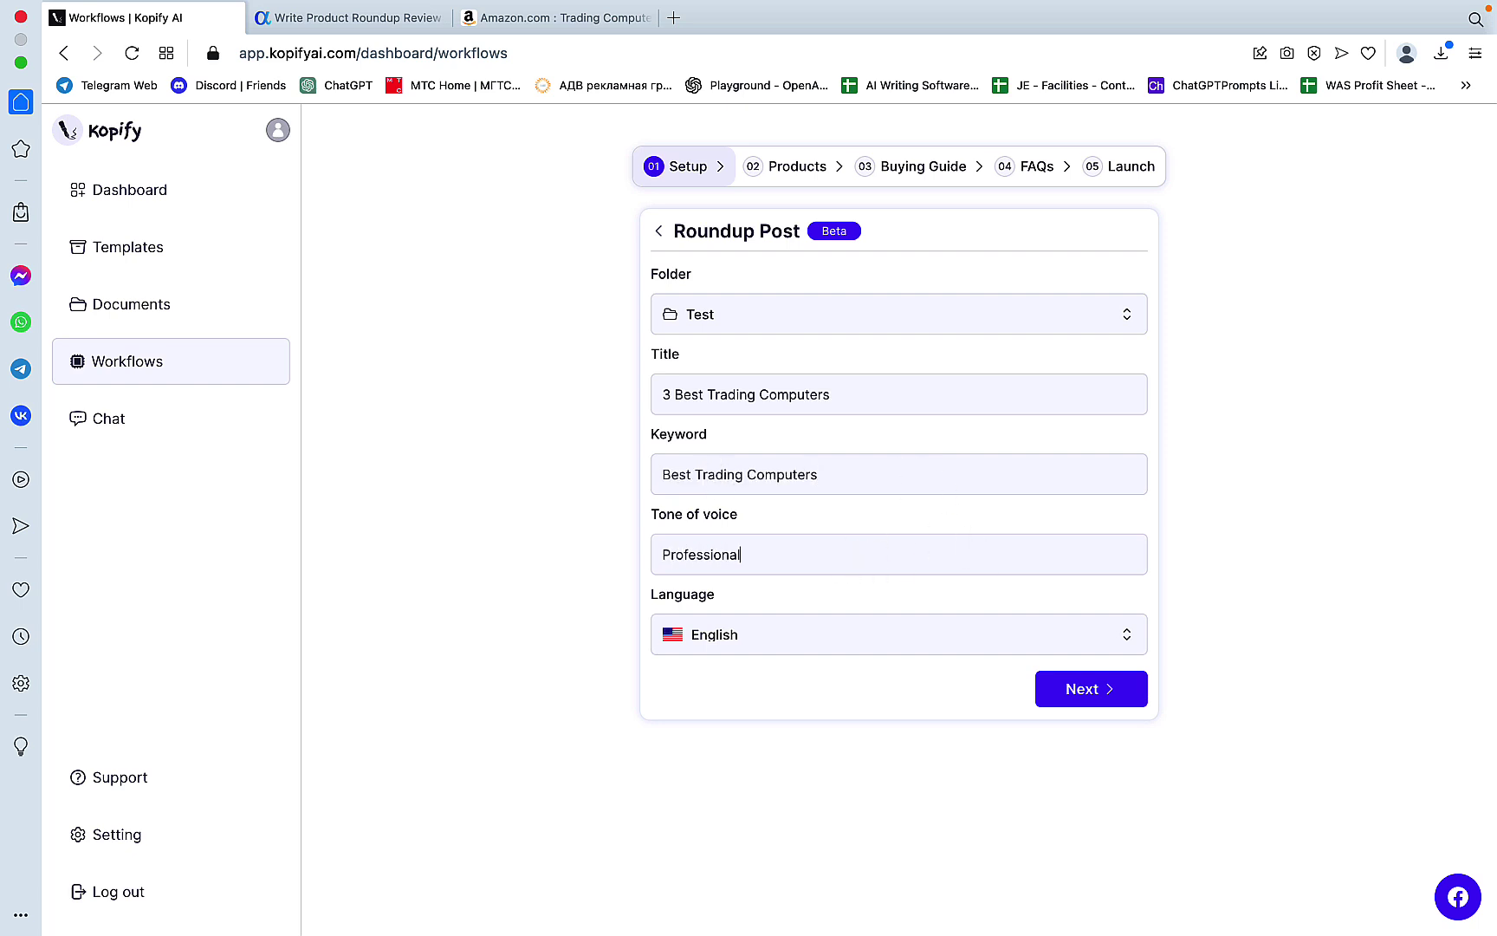
pyautogui.click(1104, 702)
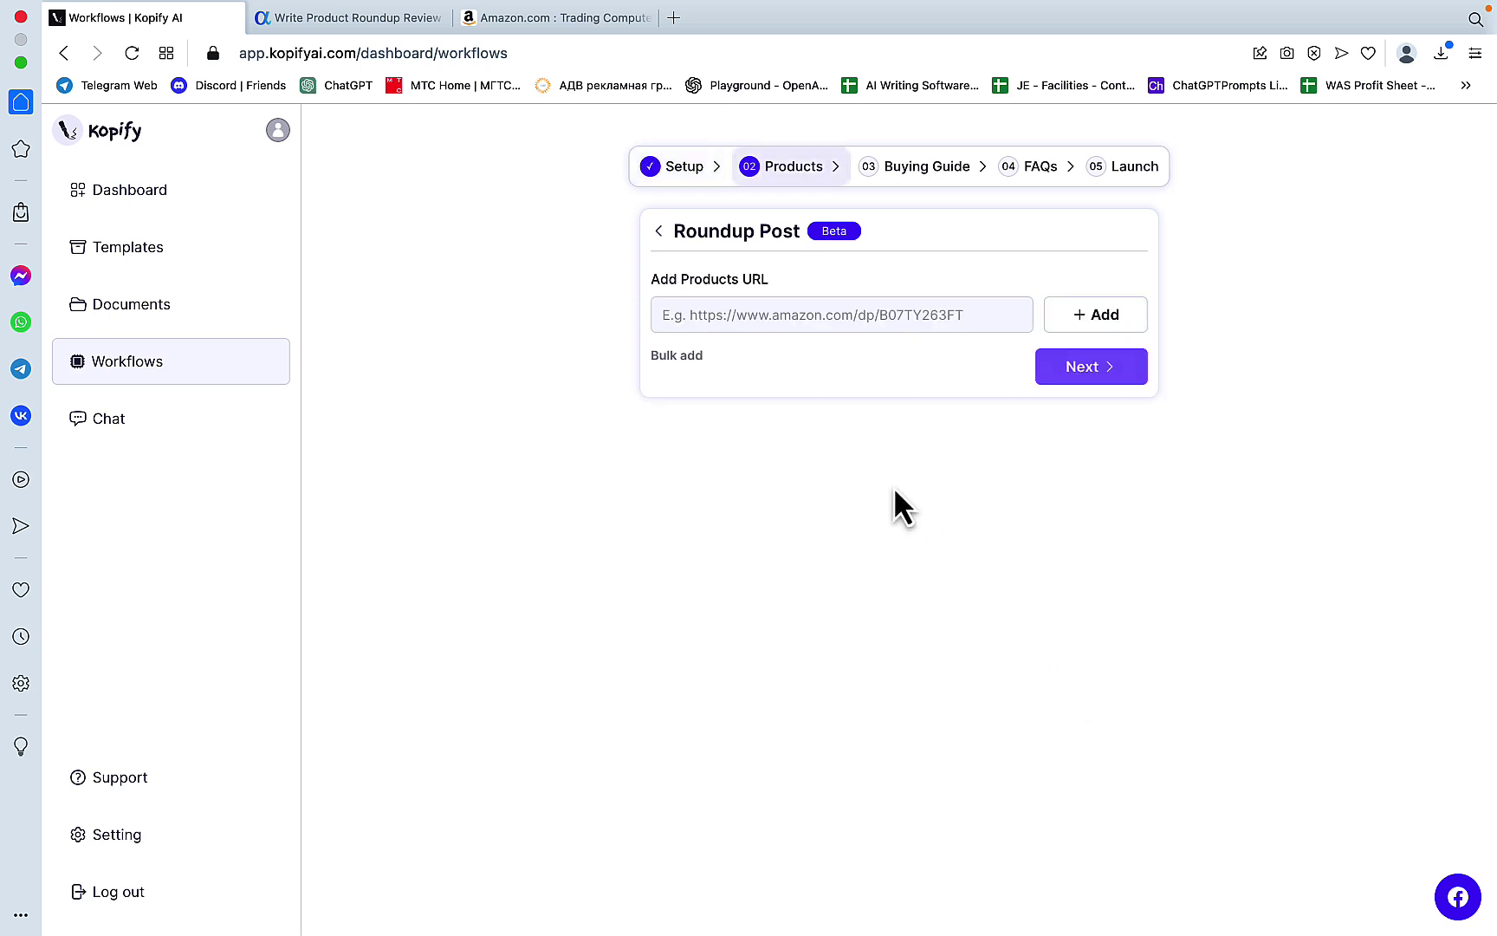
# Step: Bulk-add the SkyTech Shadow, Thermaltake and Acer TC-1760 Amazon links, removing the empty fourth slot
pyautogui.click(675, 359)
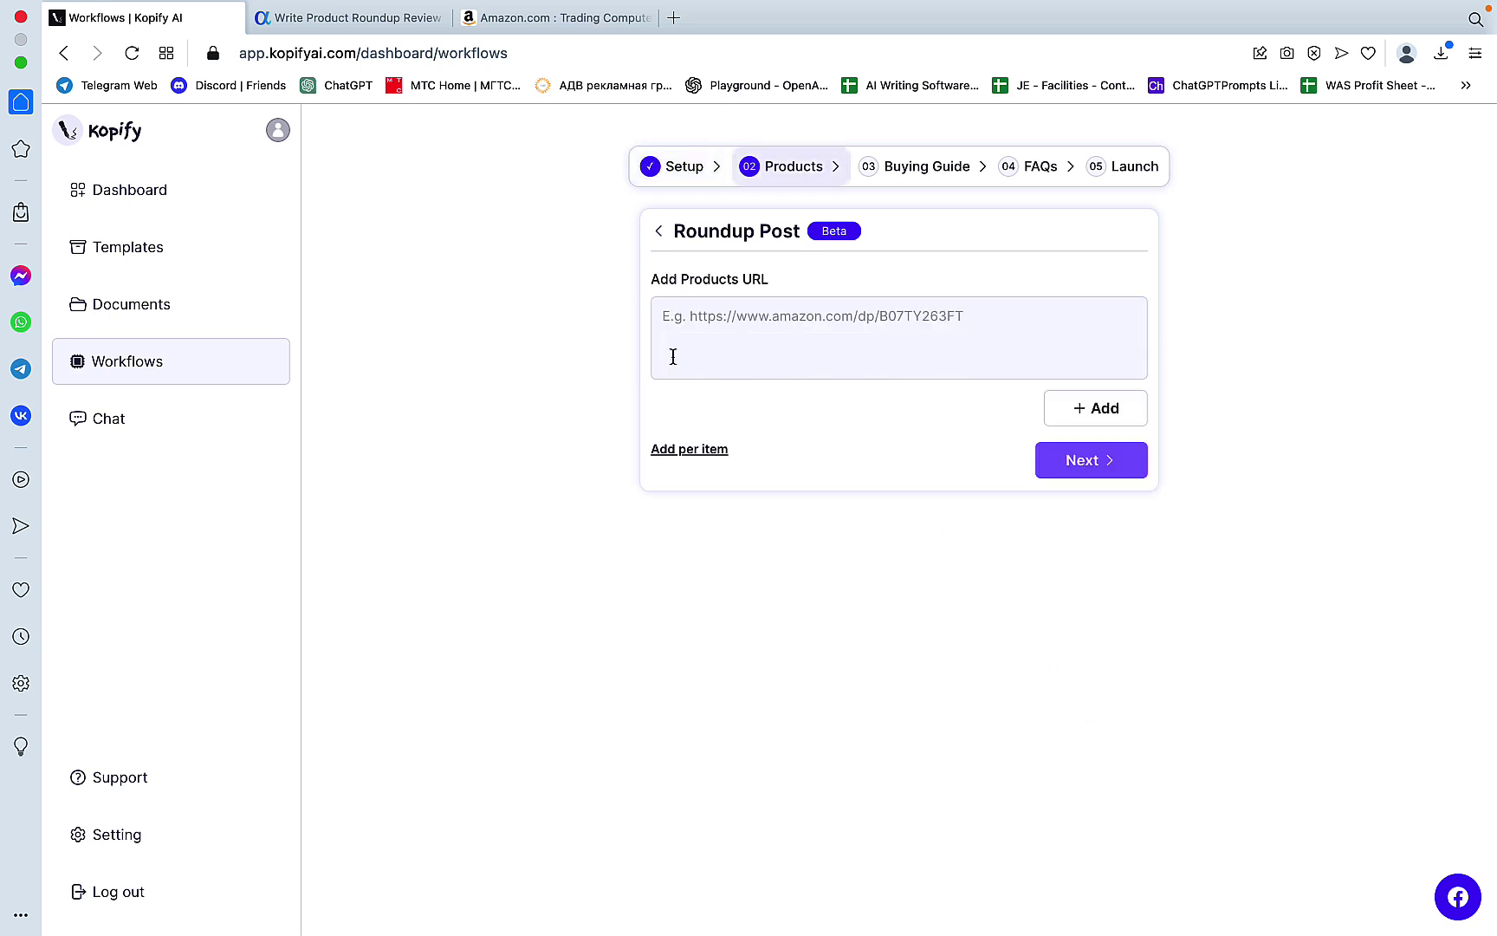
pyautogui.click(522, 20)
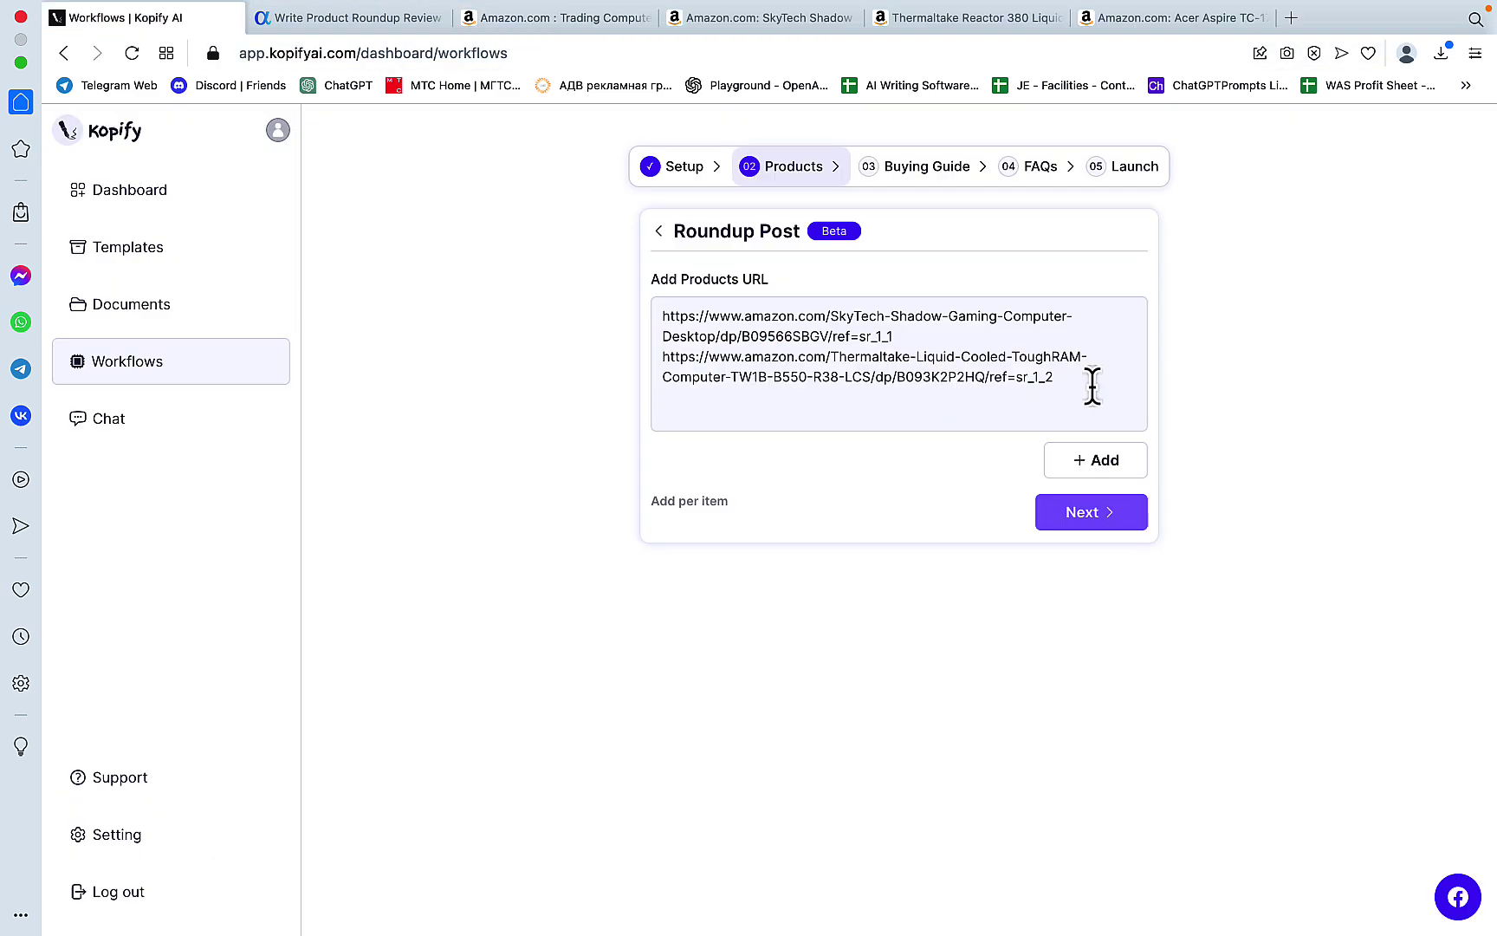
pyautogui.press('Return')
pyautogui.write('https://www.amazon.com/Acer-TC-1760-UA92-i5-12400-Processor-Bluetooth/dp/B09V1LKTPH/ref=sr_1_4')
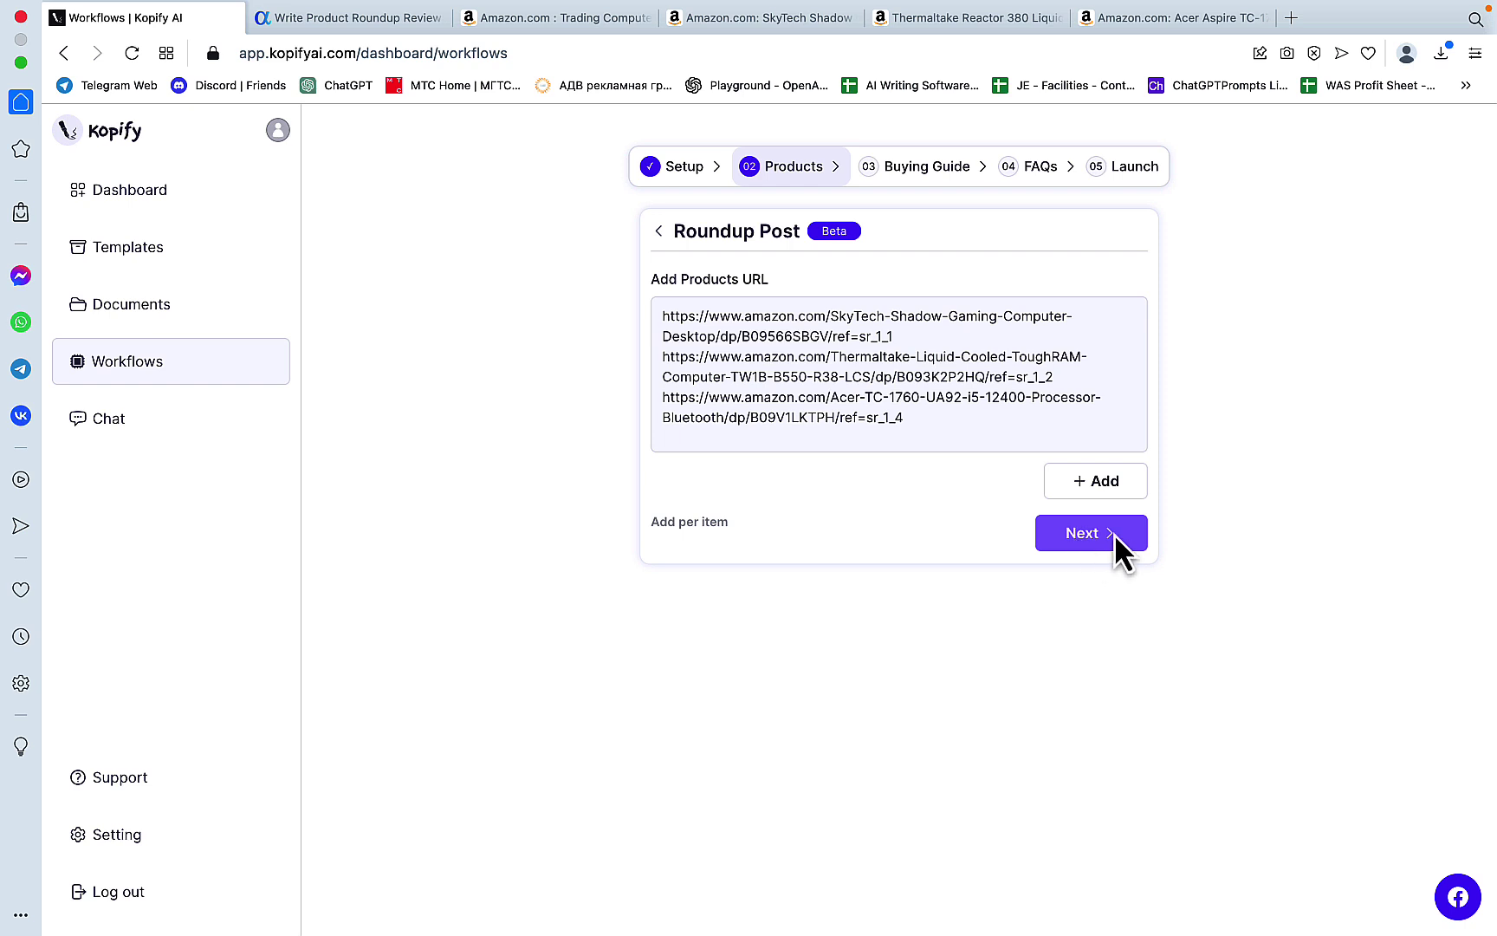
pyautogui.click(1096, 482)
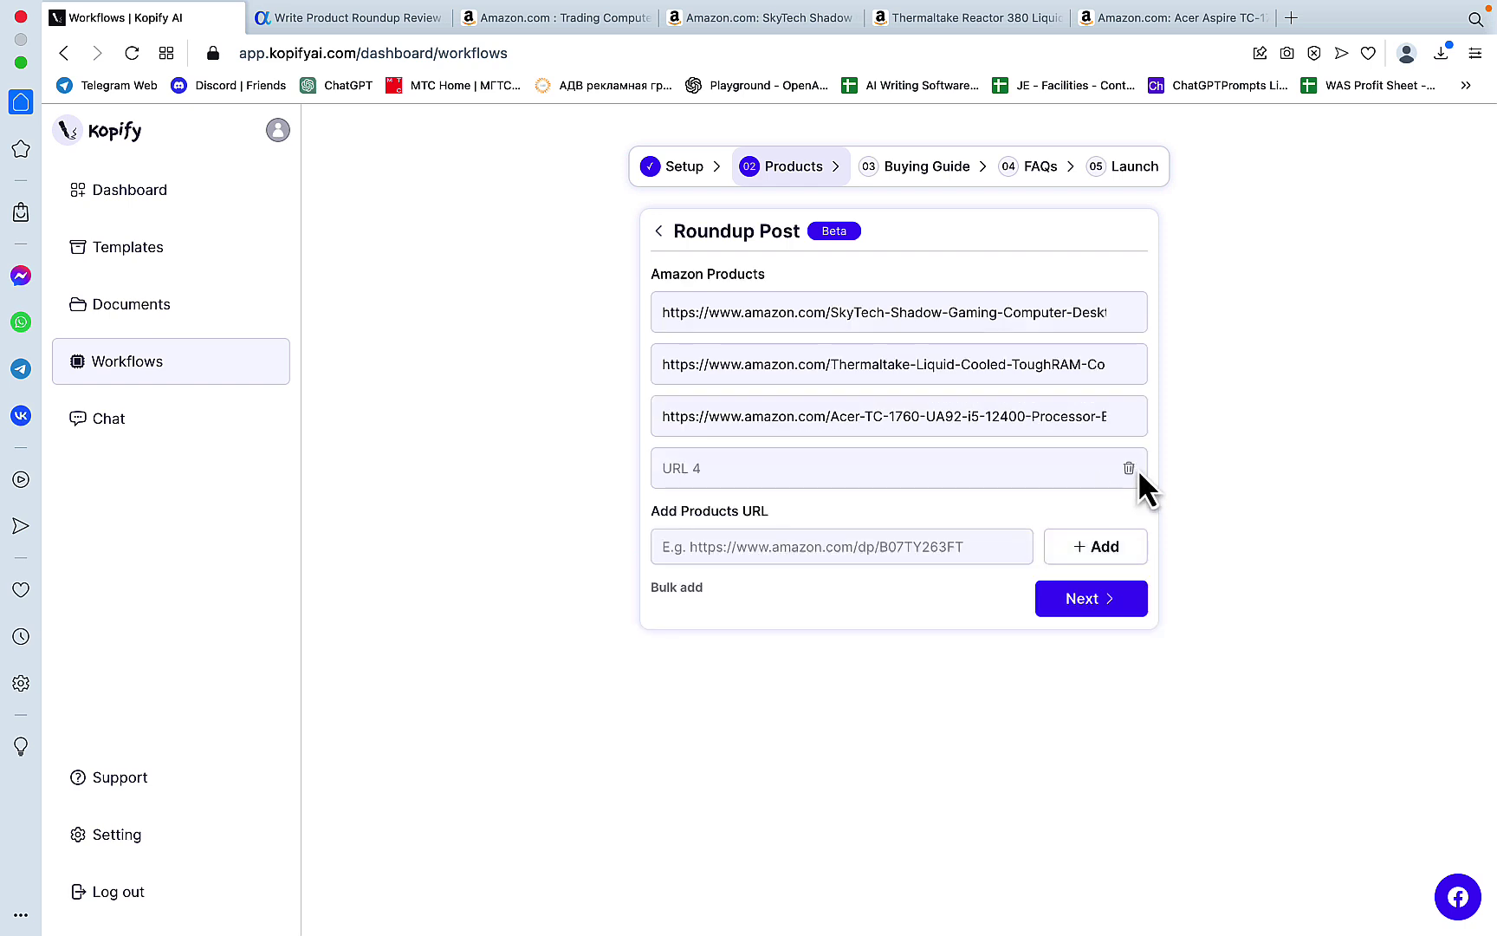
pyautogui.click(1130, 469)
pyautogui.click(1079, 562)
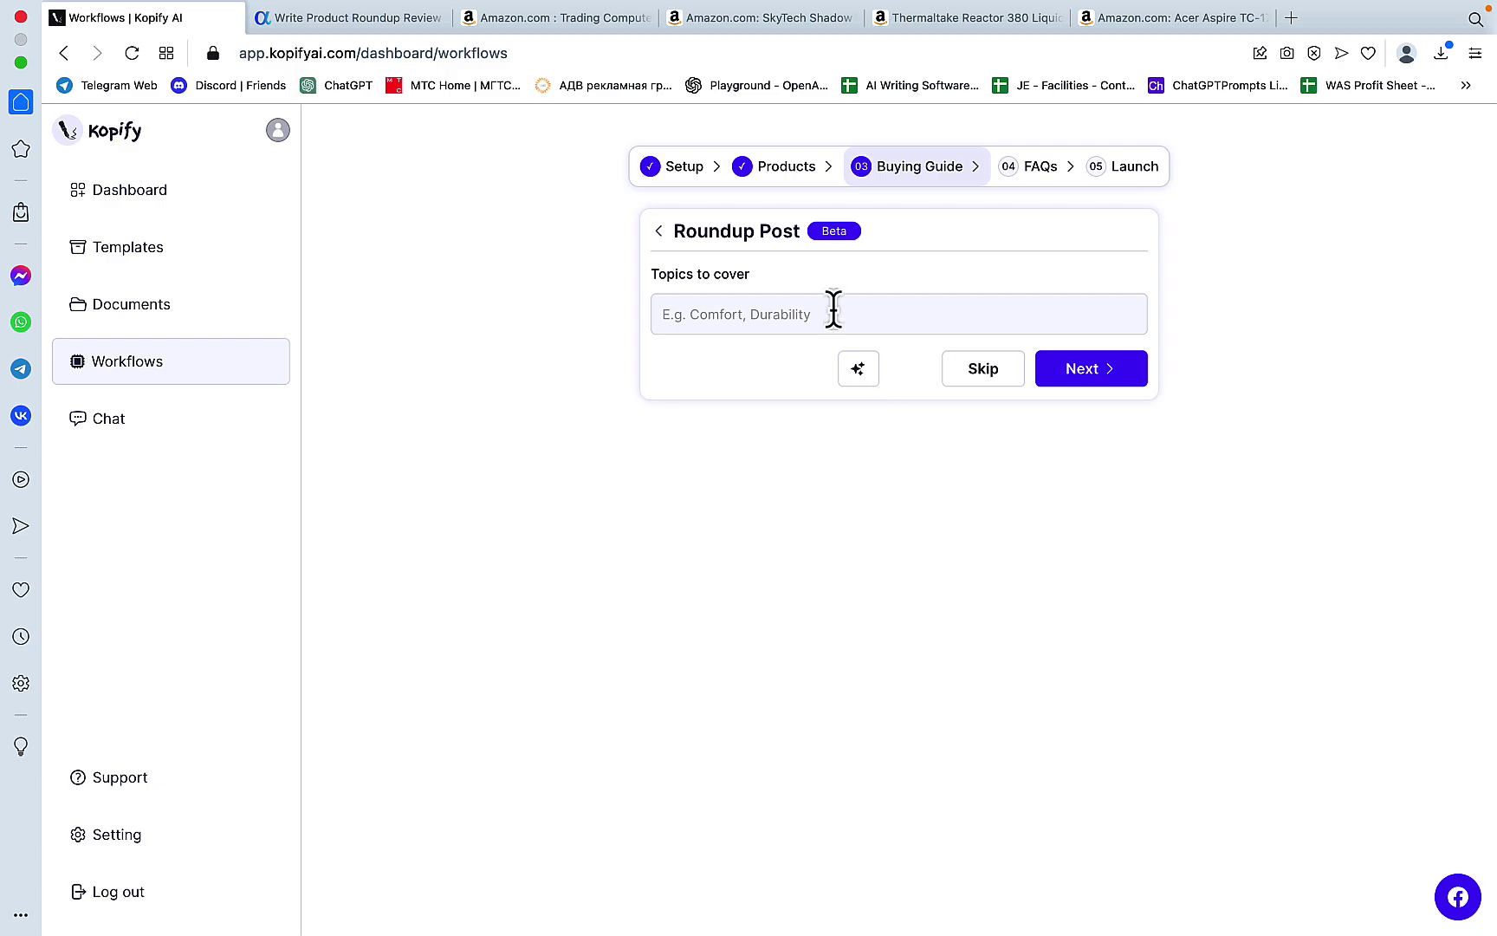
# Step: Scroll through the SkyTech Shadow Amazon page and comparison table, then return to Agility Writer
pyautogui.click(712, 16)
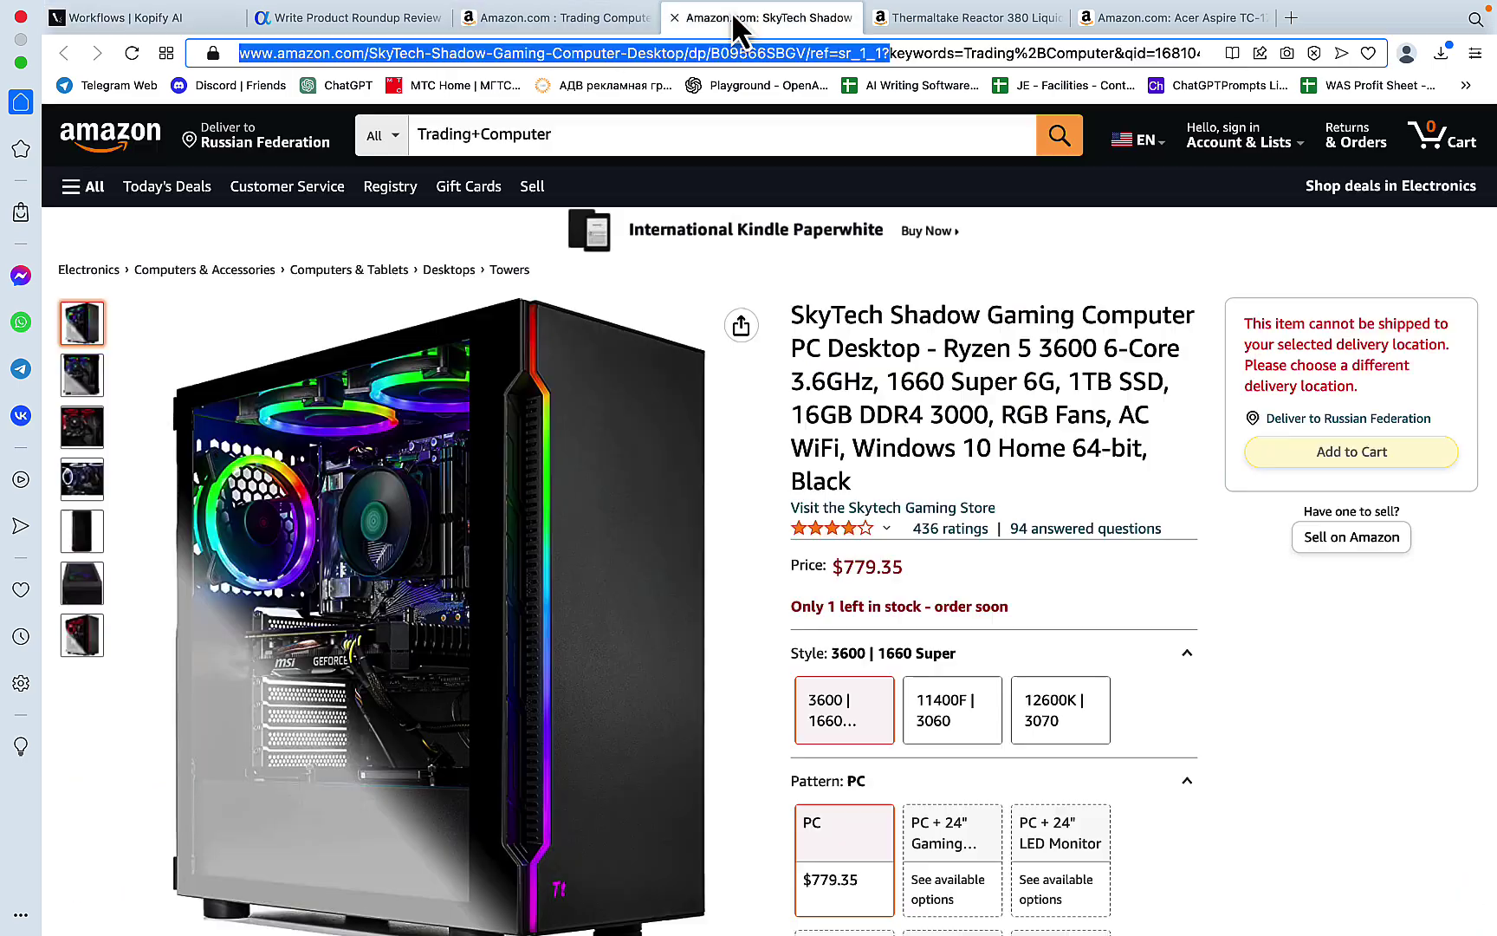
pyautogui.scroll(-15, 1189, 554)
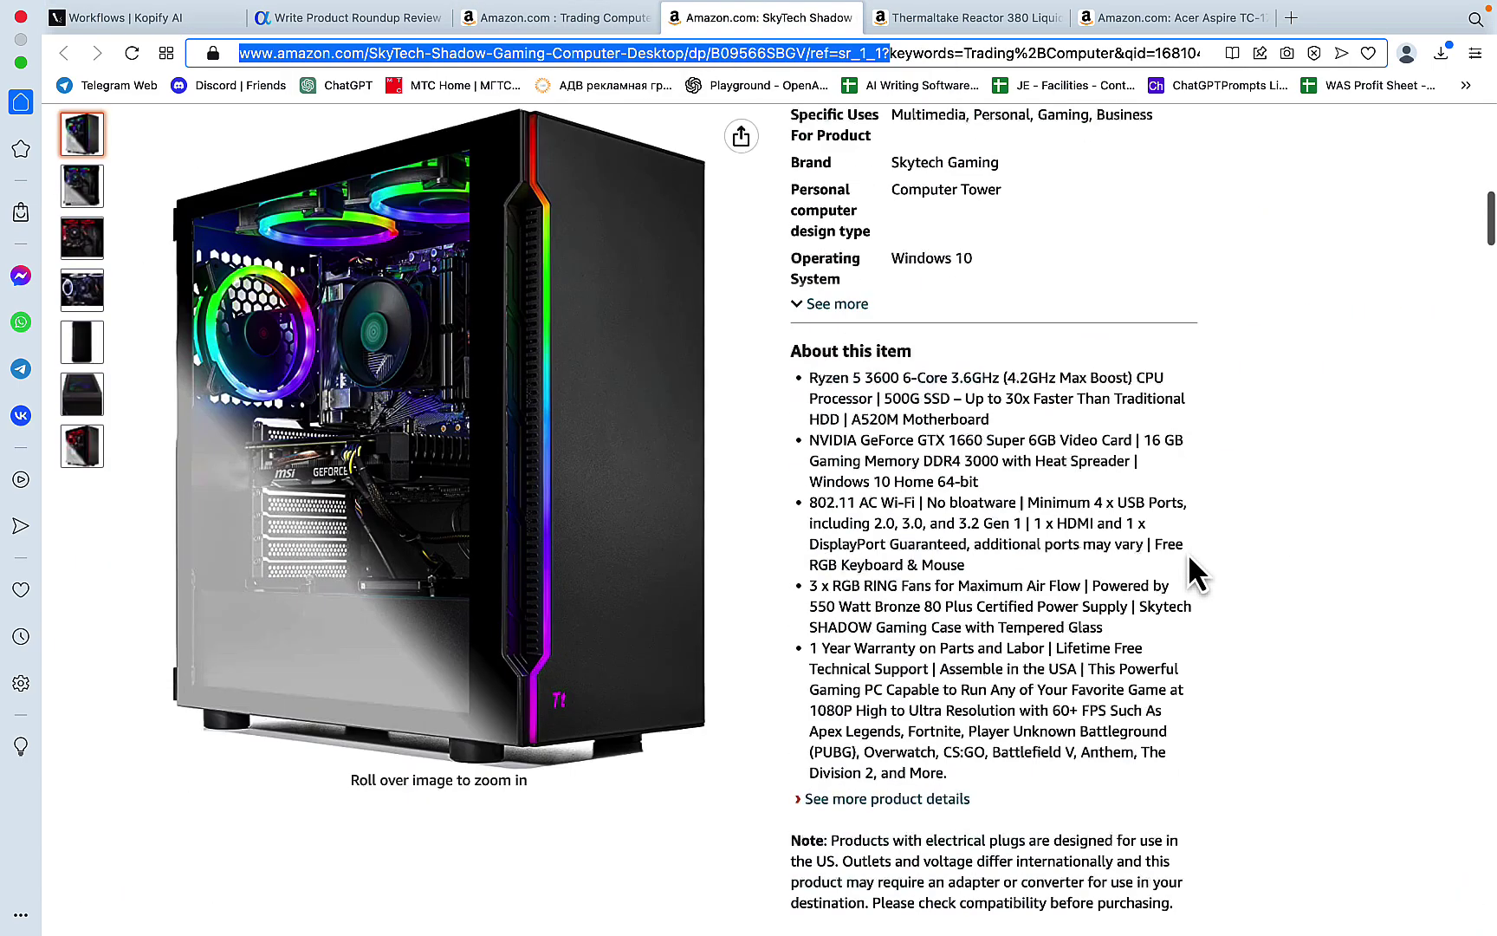
pyautogui.scroll(10, 1189, 545)
pyautogui.scroll(-12, 1189, 546)
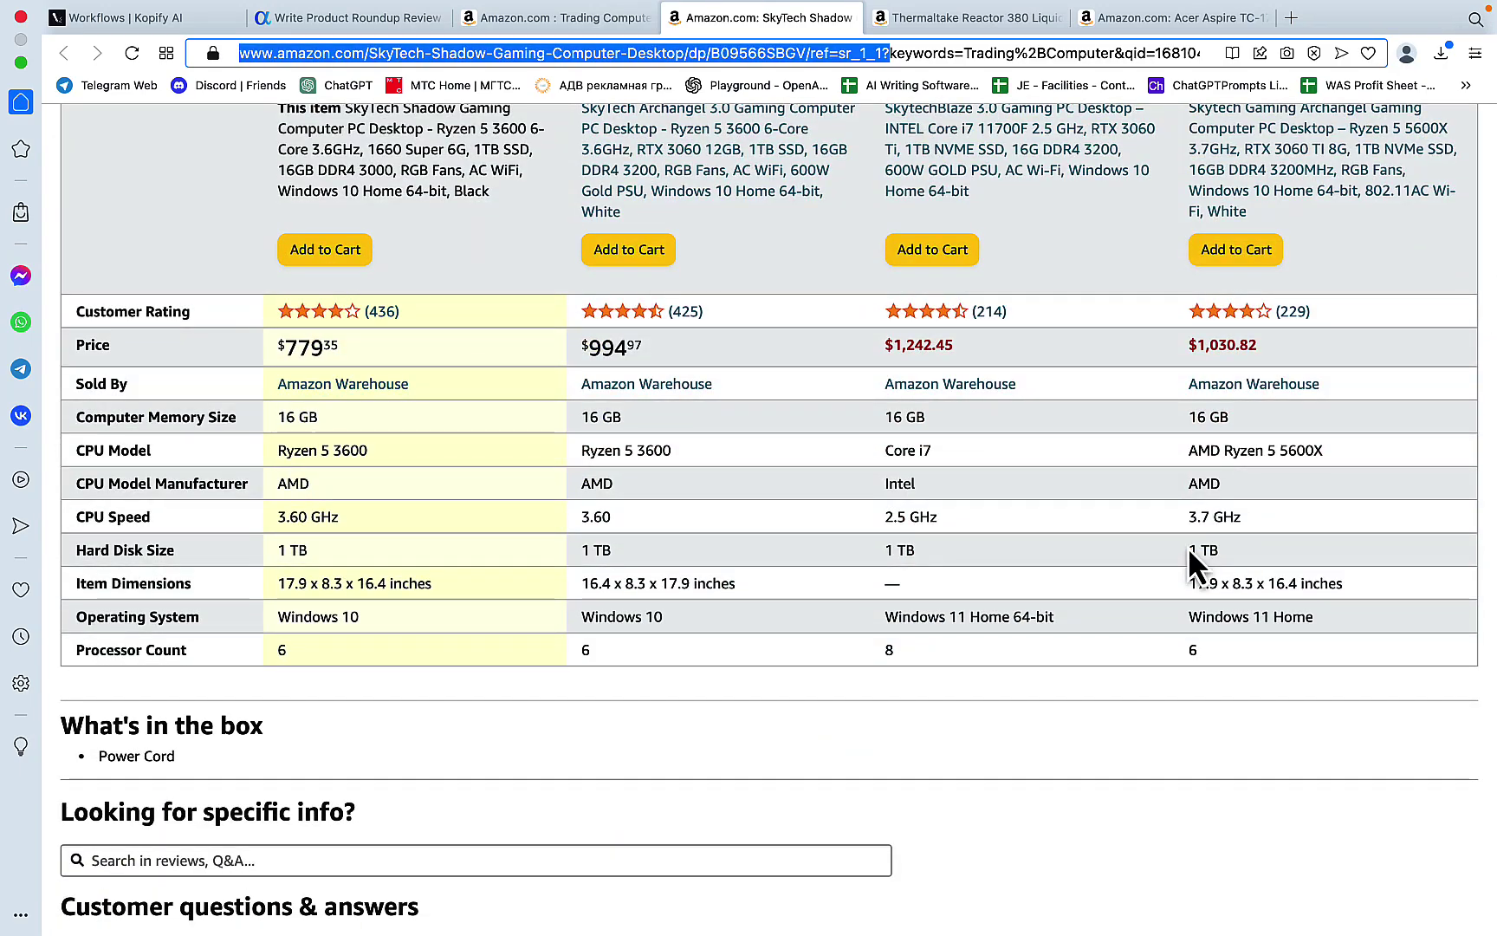
pyautogui.scroll(15, 1189, 545)
pyautogui.click(315, 19)
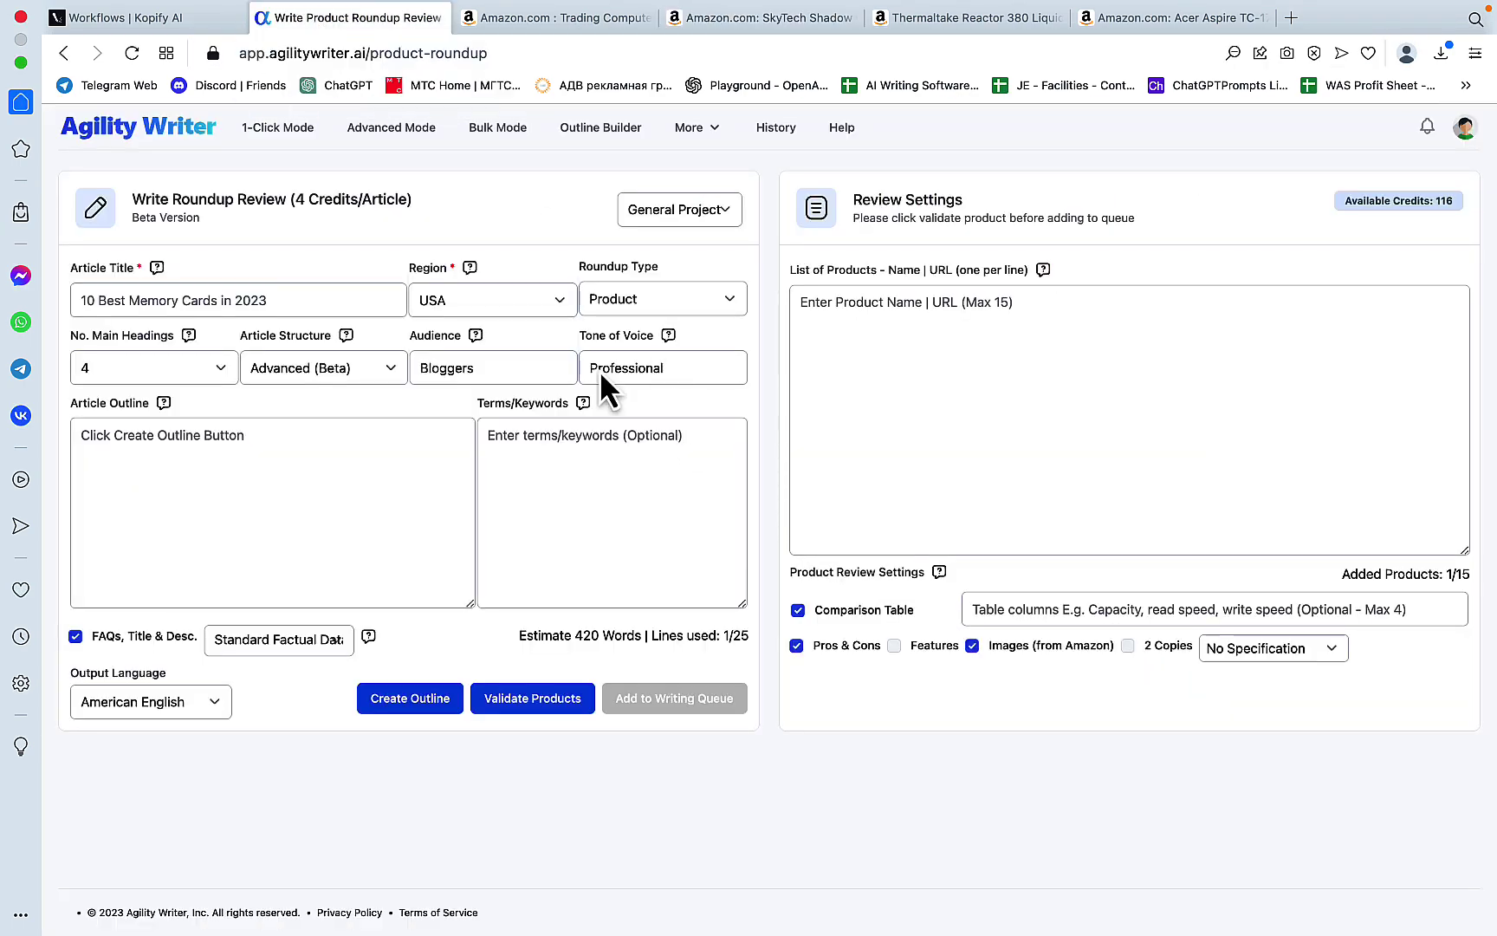
# Step: Auto-suggest the buying-guide topics, delete Monitor Quality from the list, and continue to FAQs
pyautogui.click(129, 19)
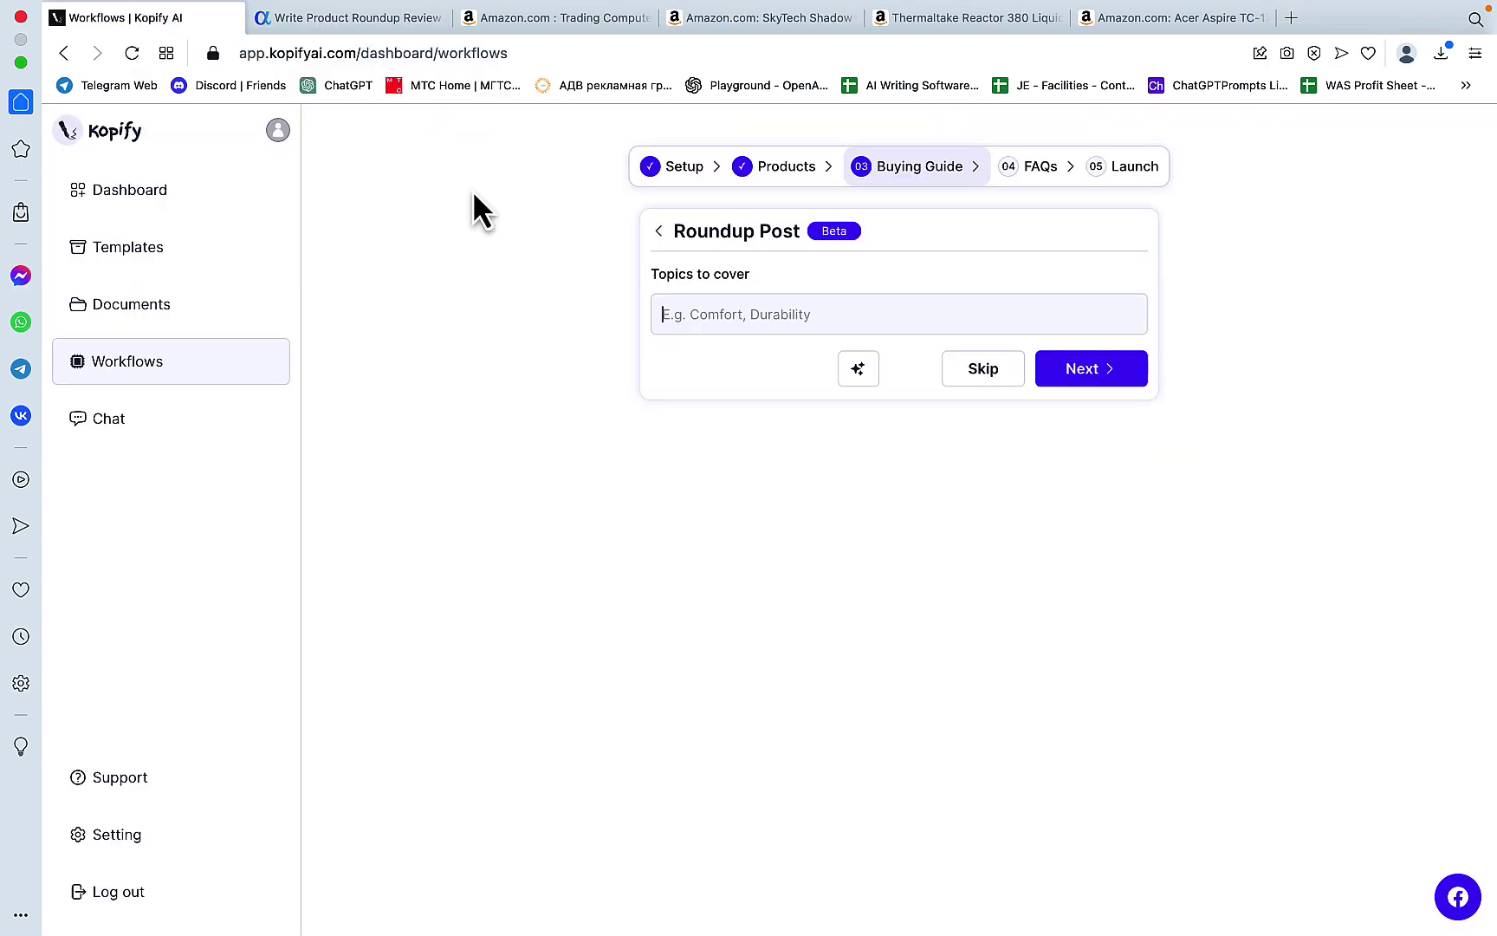
pyautogui.click(851, 372)
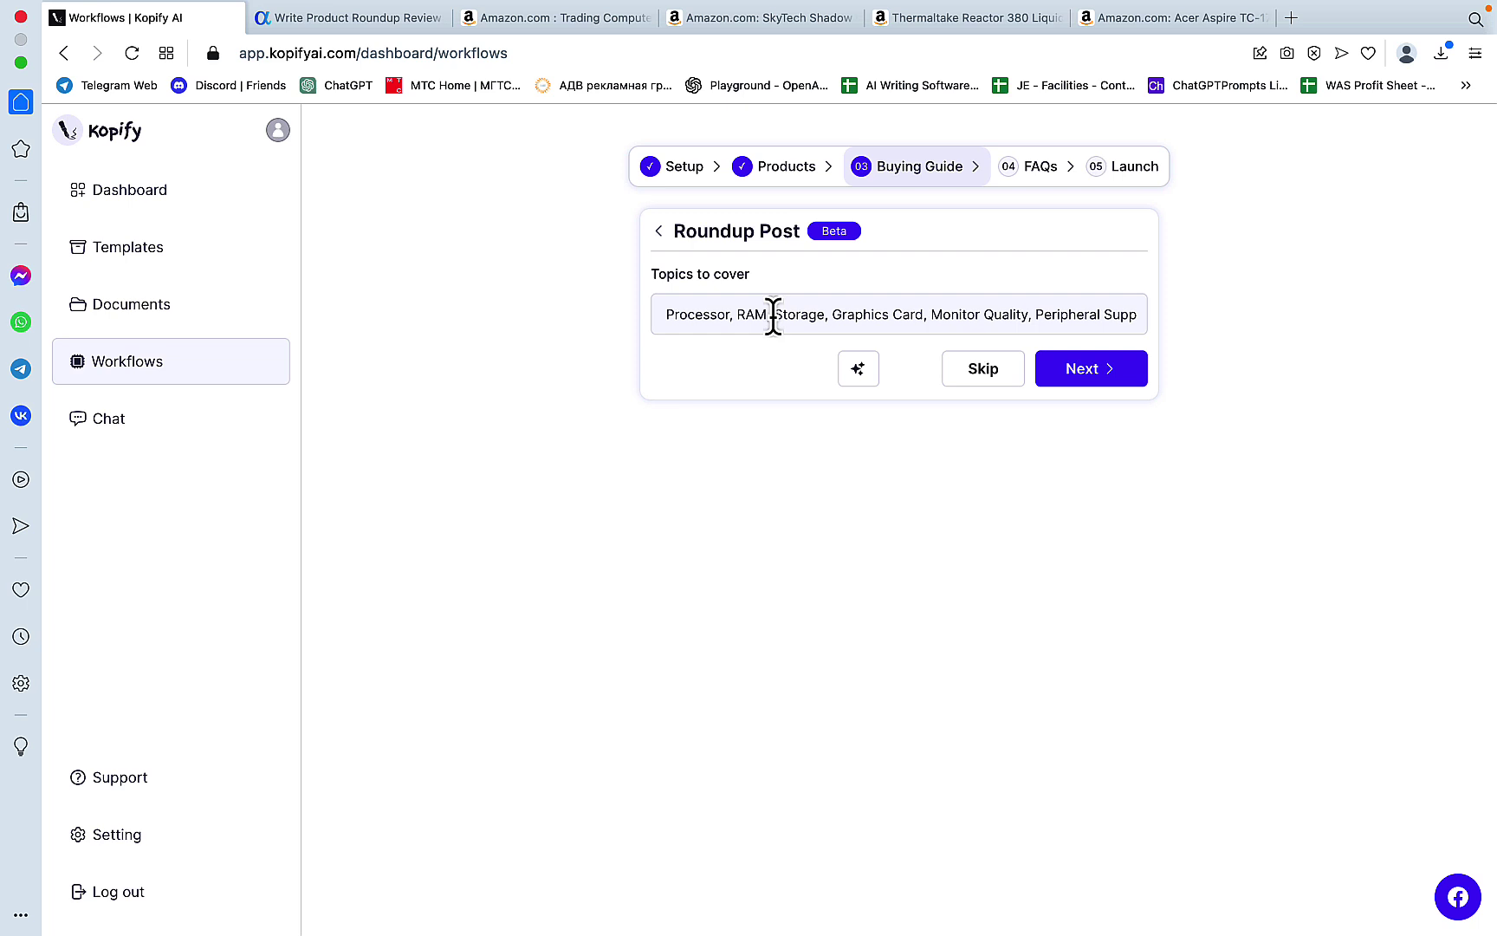
pyautogui.hscroll(5, 941, 308)
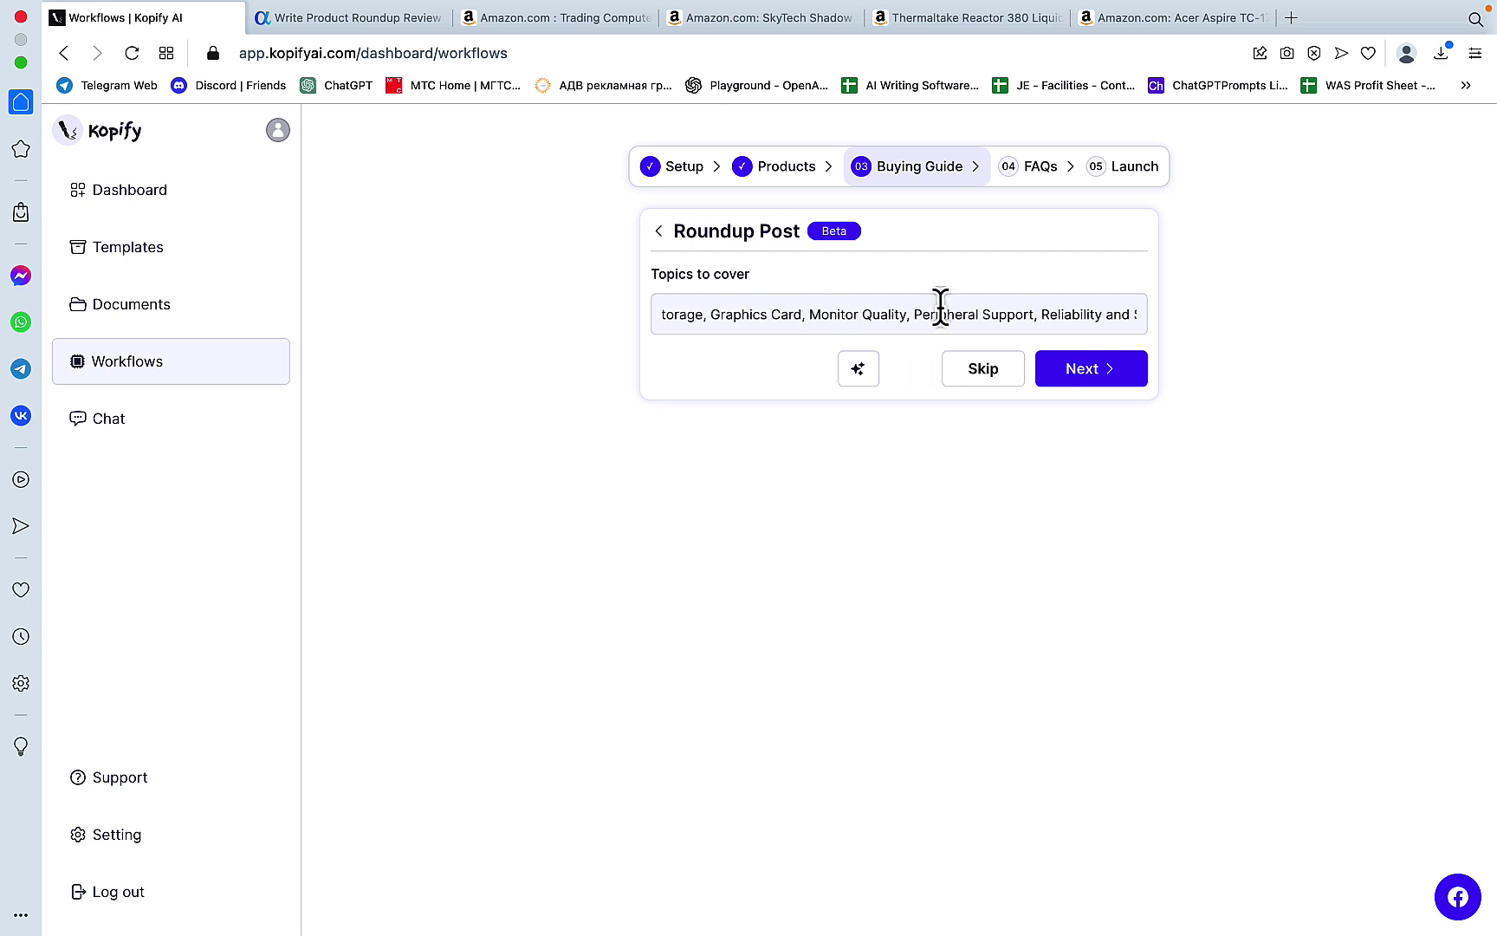
pyautogui.hscroll(3, 941, 307)
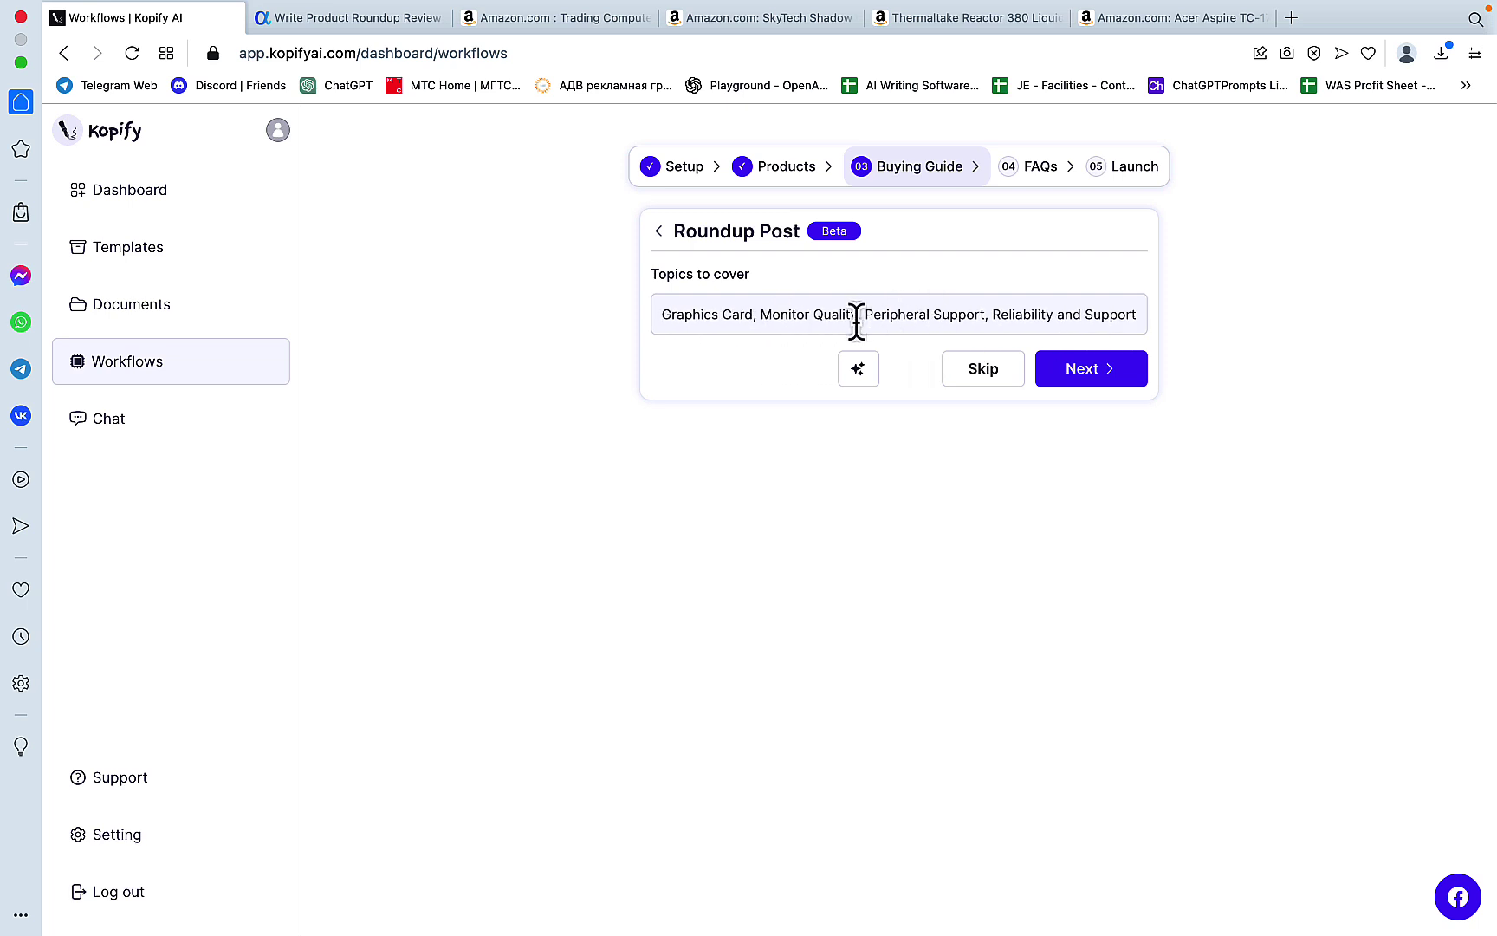
pyautogui.moveTo(858, 314); pyautogui.dragTo(760, 312)
pyautogui.press('BackSpace')
pyautogui.press('BackSpace')
pyautogui.press('BackSpace')
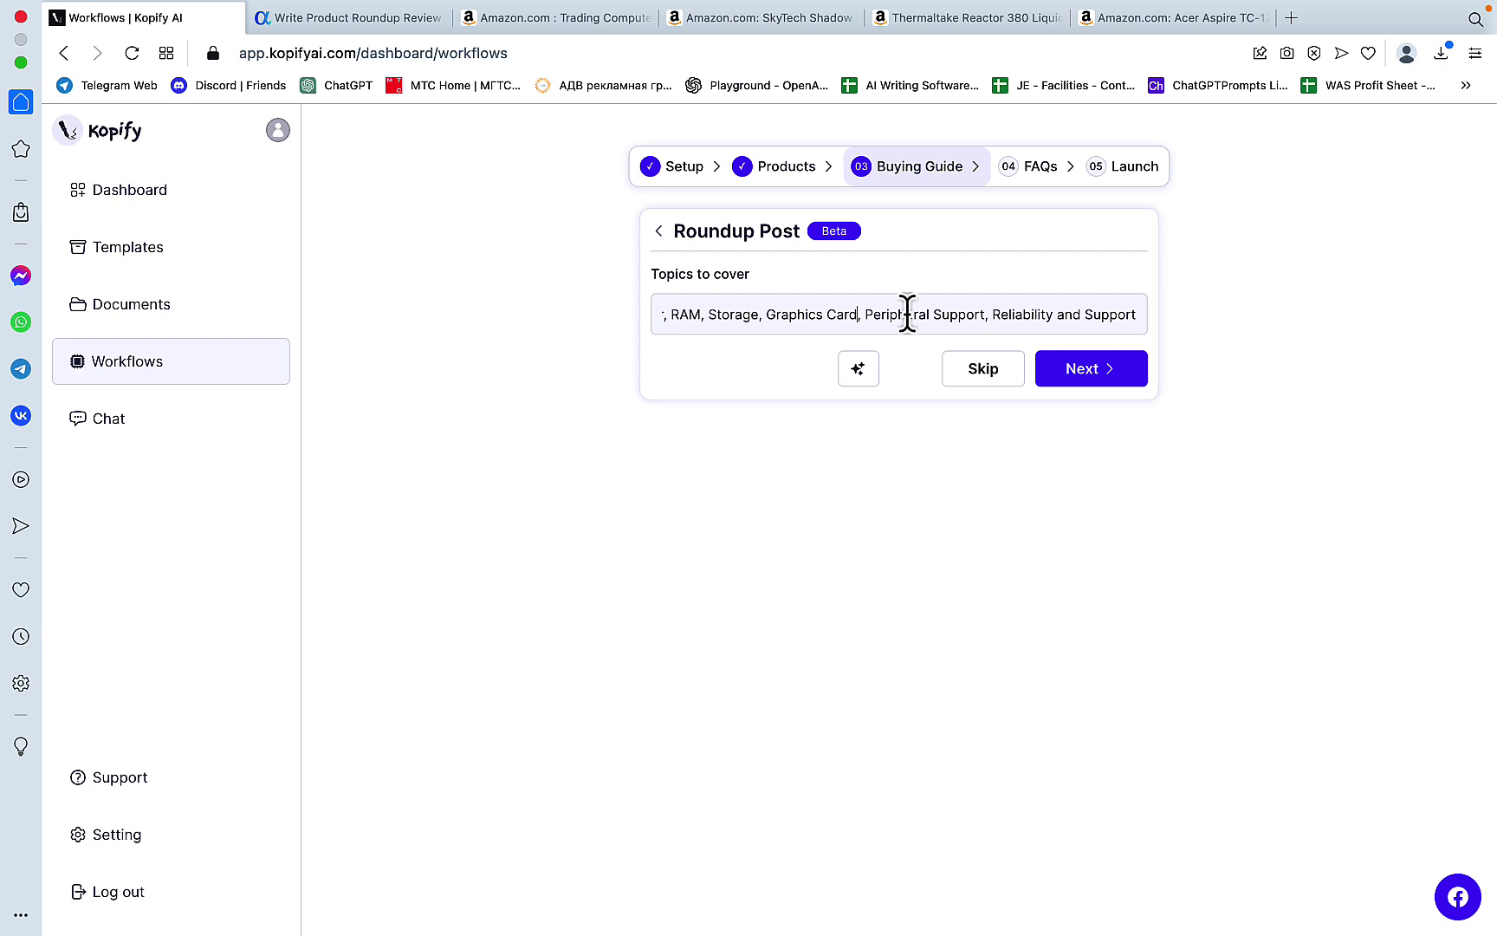
pyautogui.hscroll(-3, 907, 313)
pyautogui.click(1066, 369)
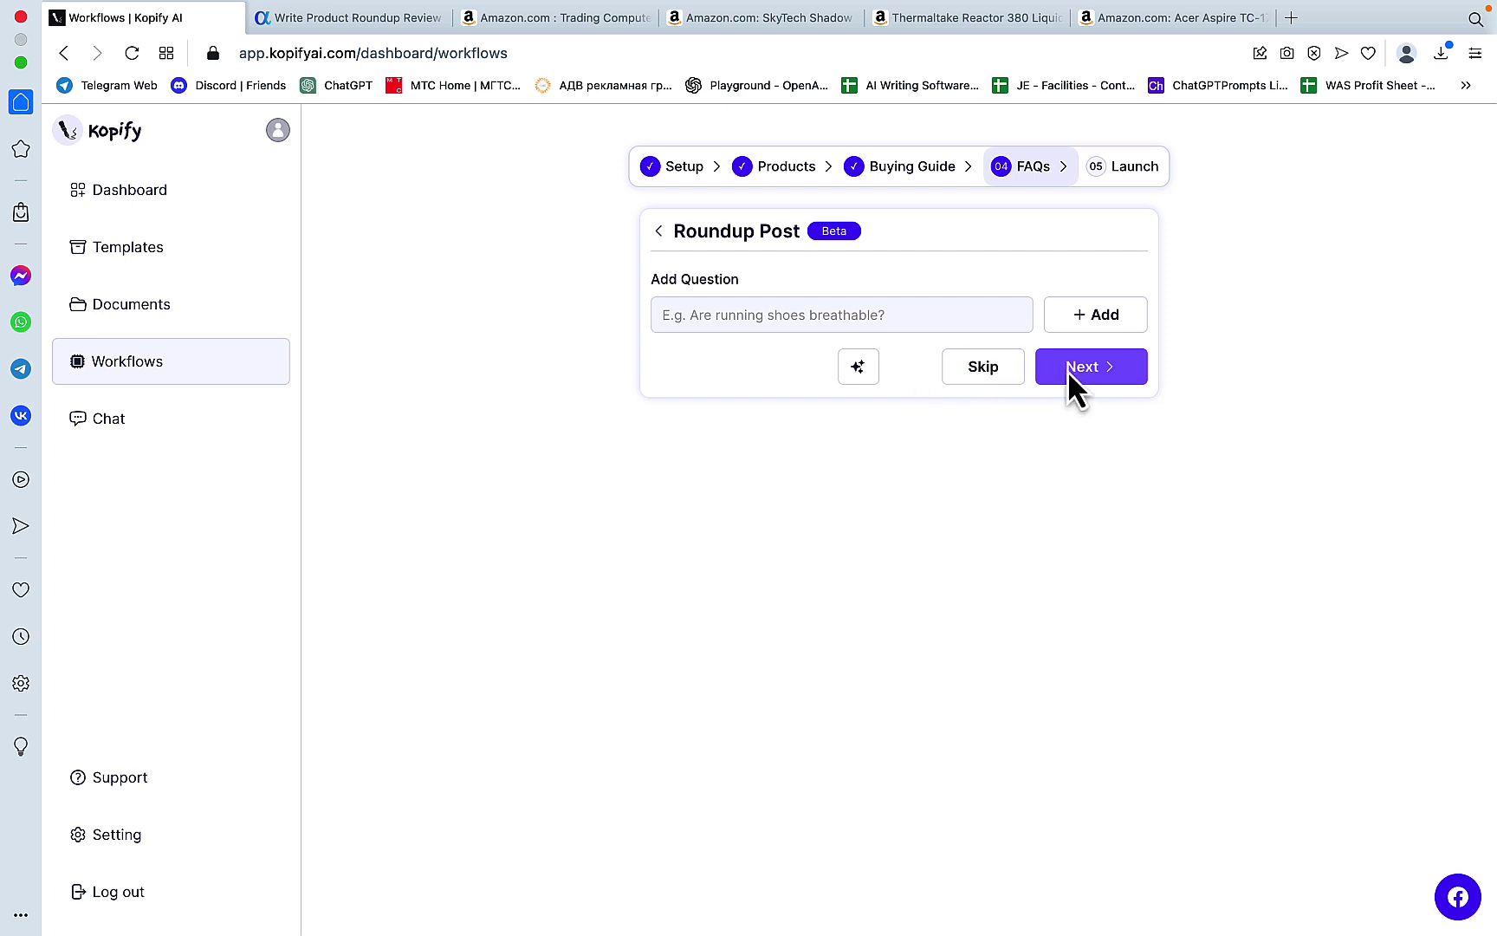
# Step: Generate the seven suggested FAQs, then launch the article using the gpt-4 model
pyautogui.click(857, 370)
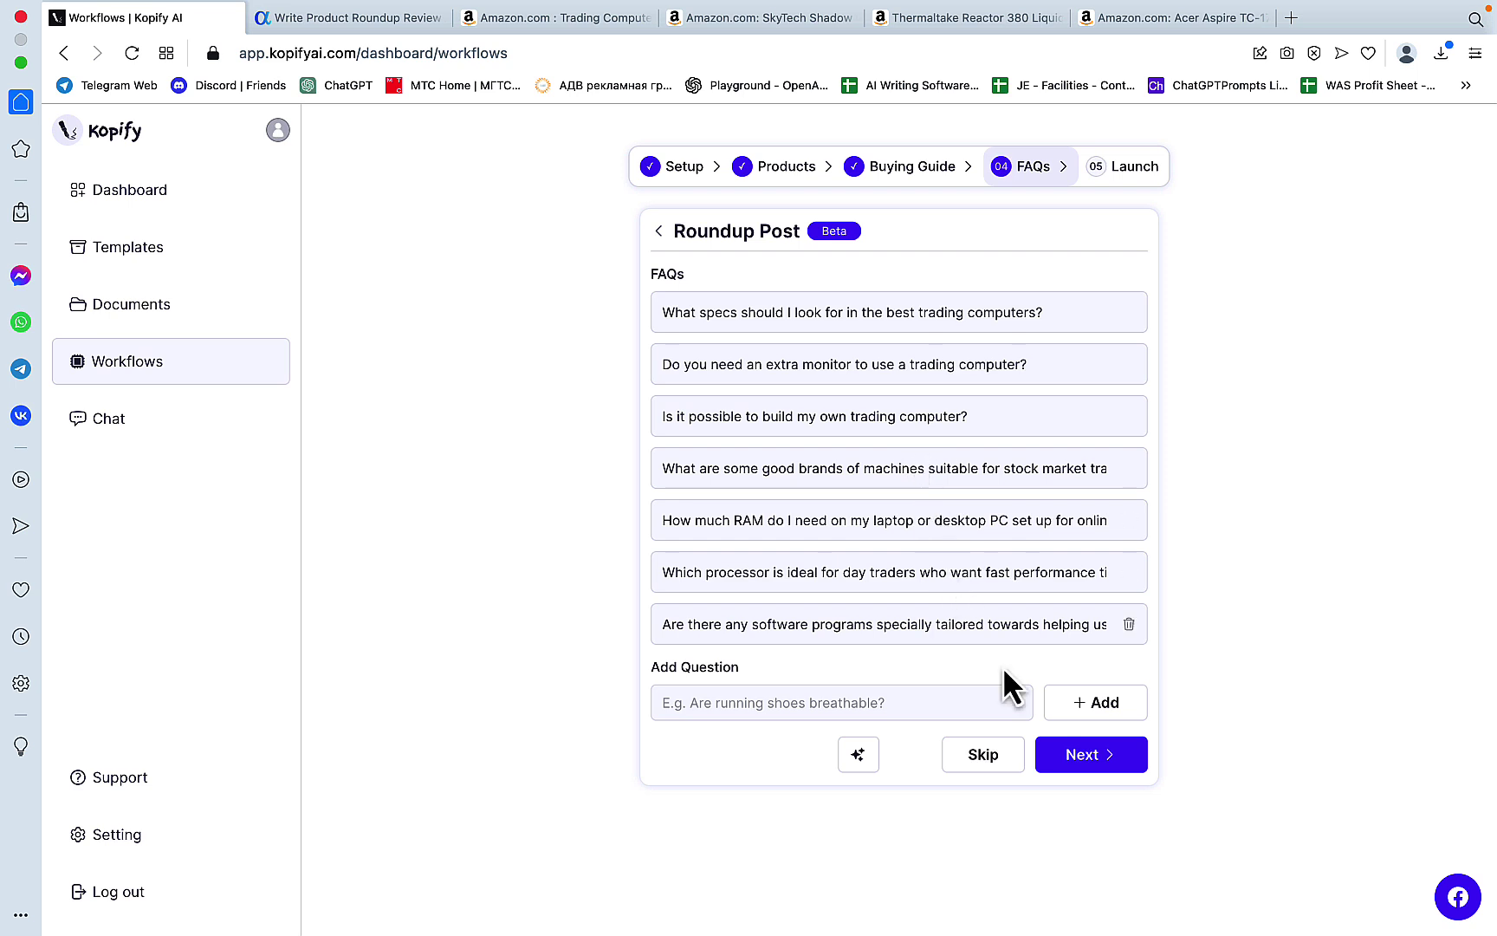
pyautogui.click(1089, 761)
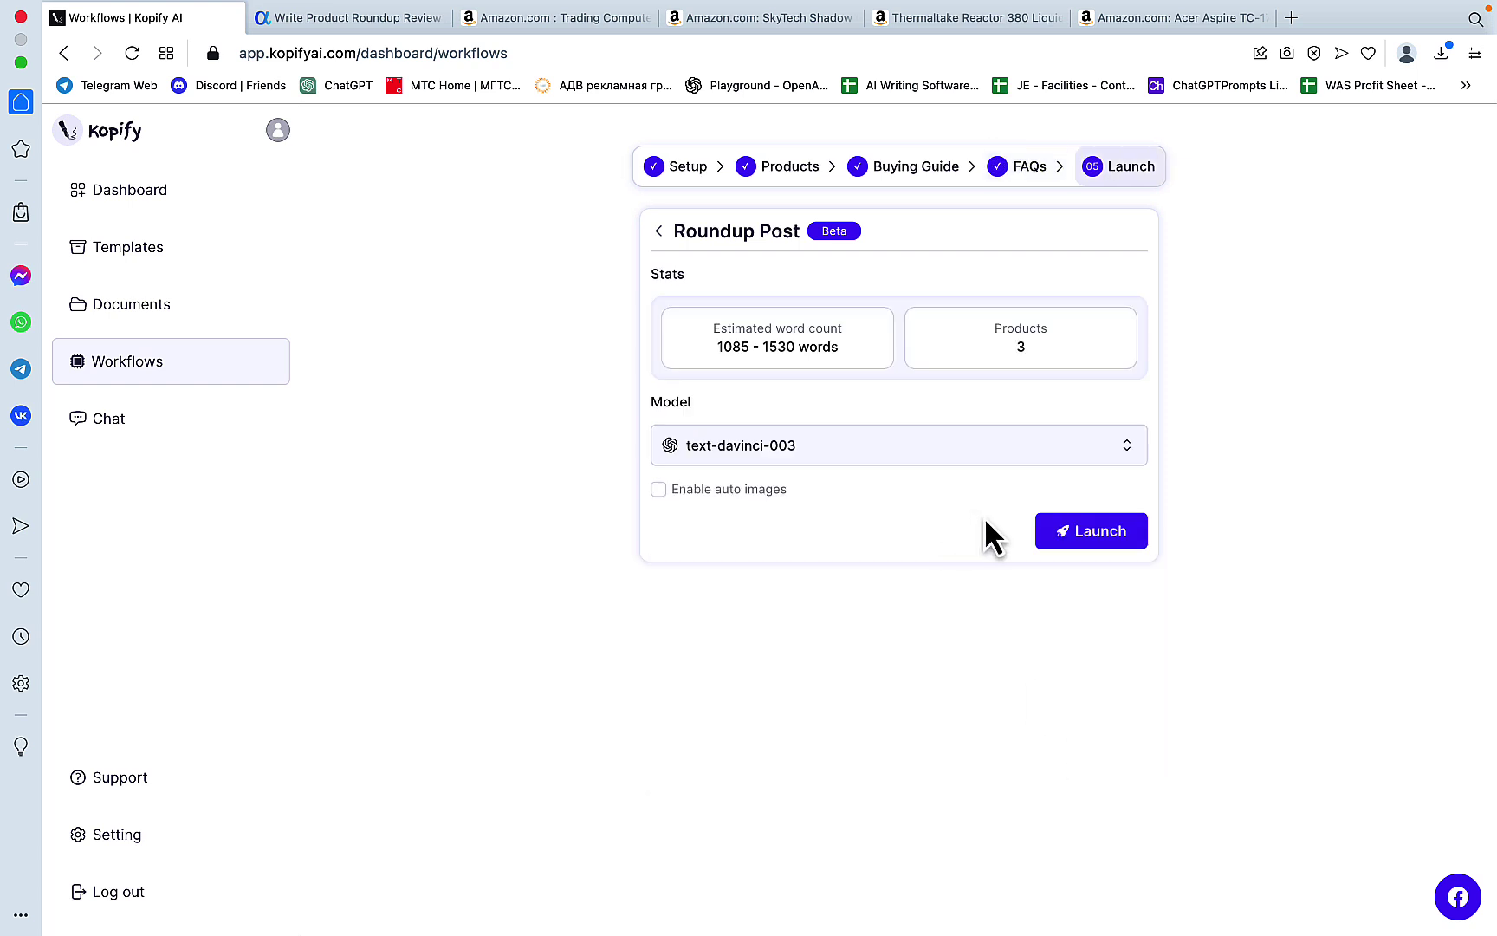
pyautogui.click(1002, 449)
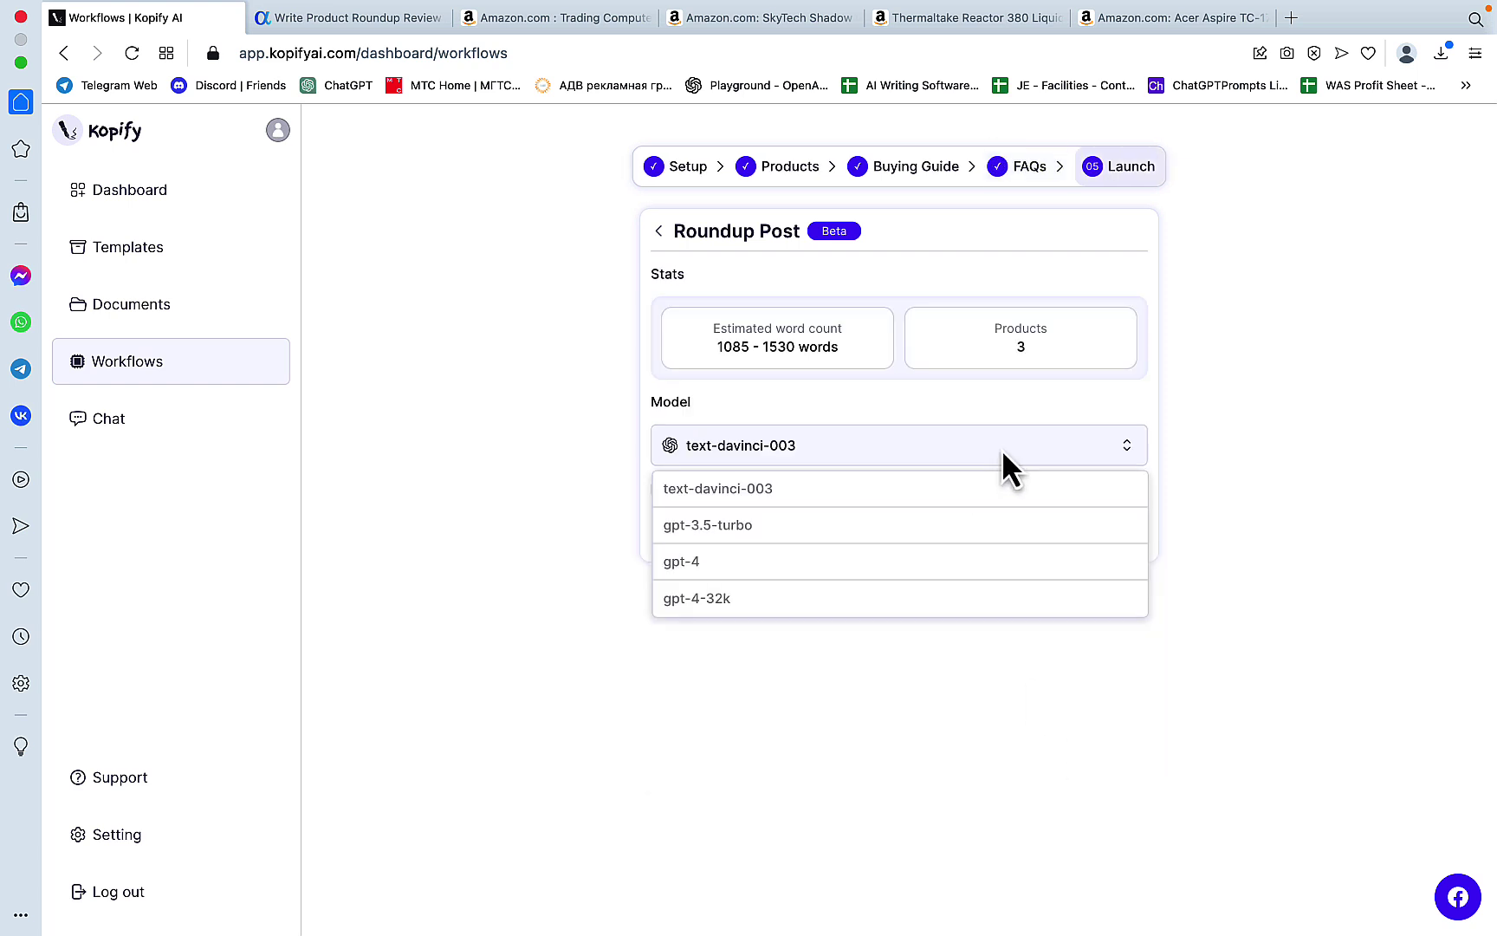
pyautogui.click(860, 565)
pyautogui.click(1116, 532)
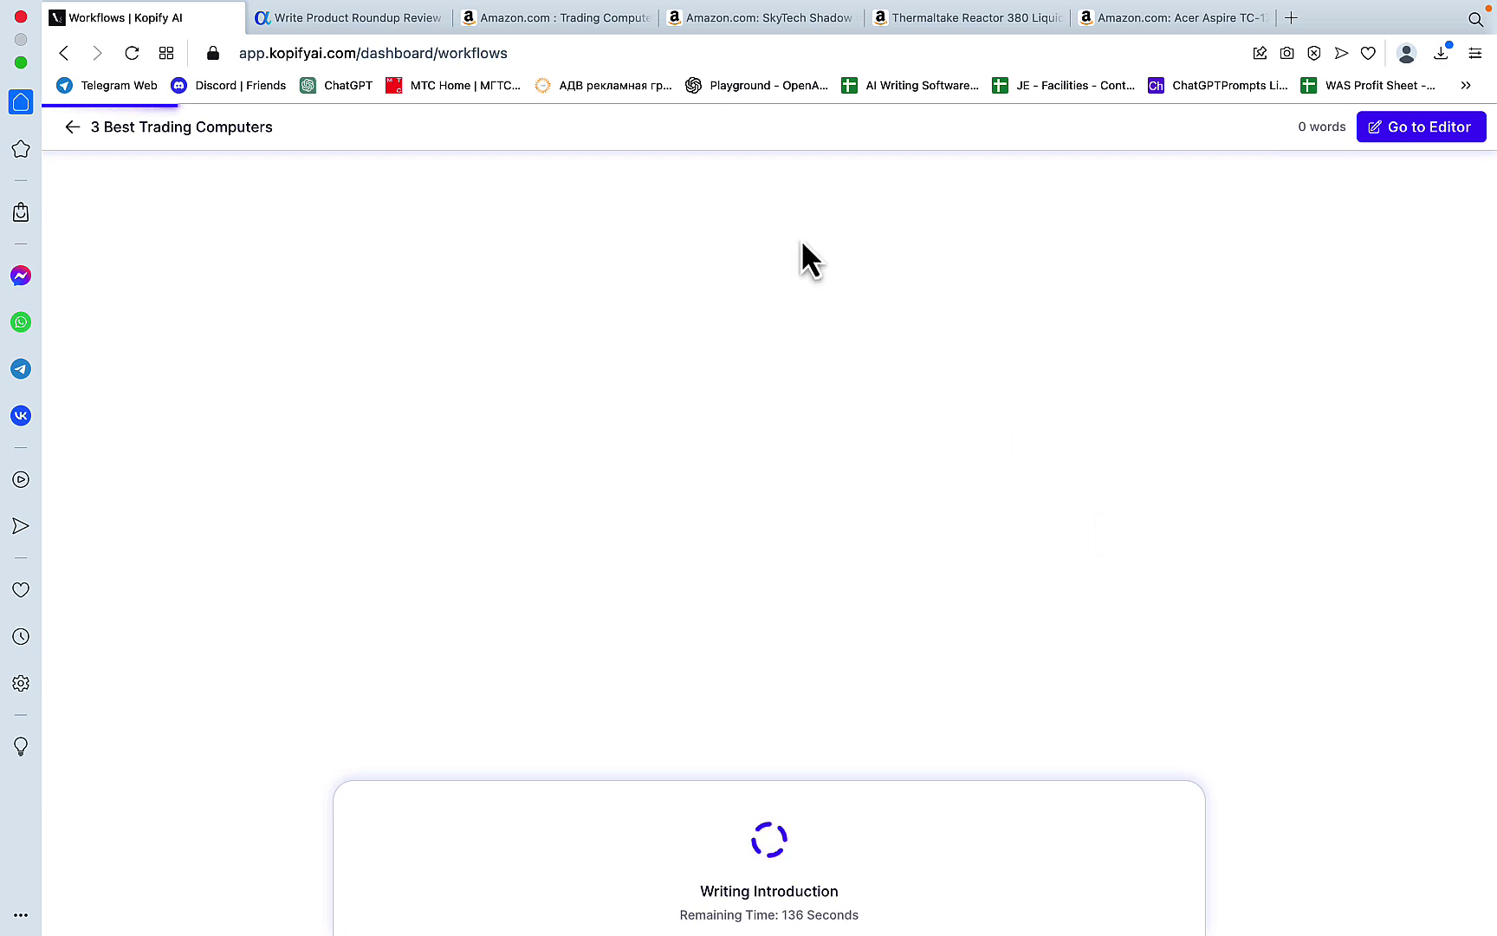
# Step: Replace the '10 Best Memory Cards in 2023' title with '3 Best Trading Computers', keeping Advanced (Beta) structure
pyautogui.click(359, 17)
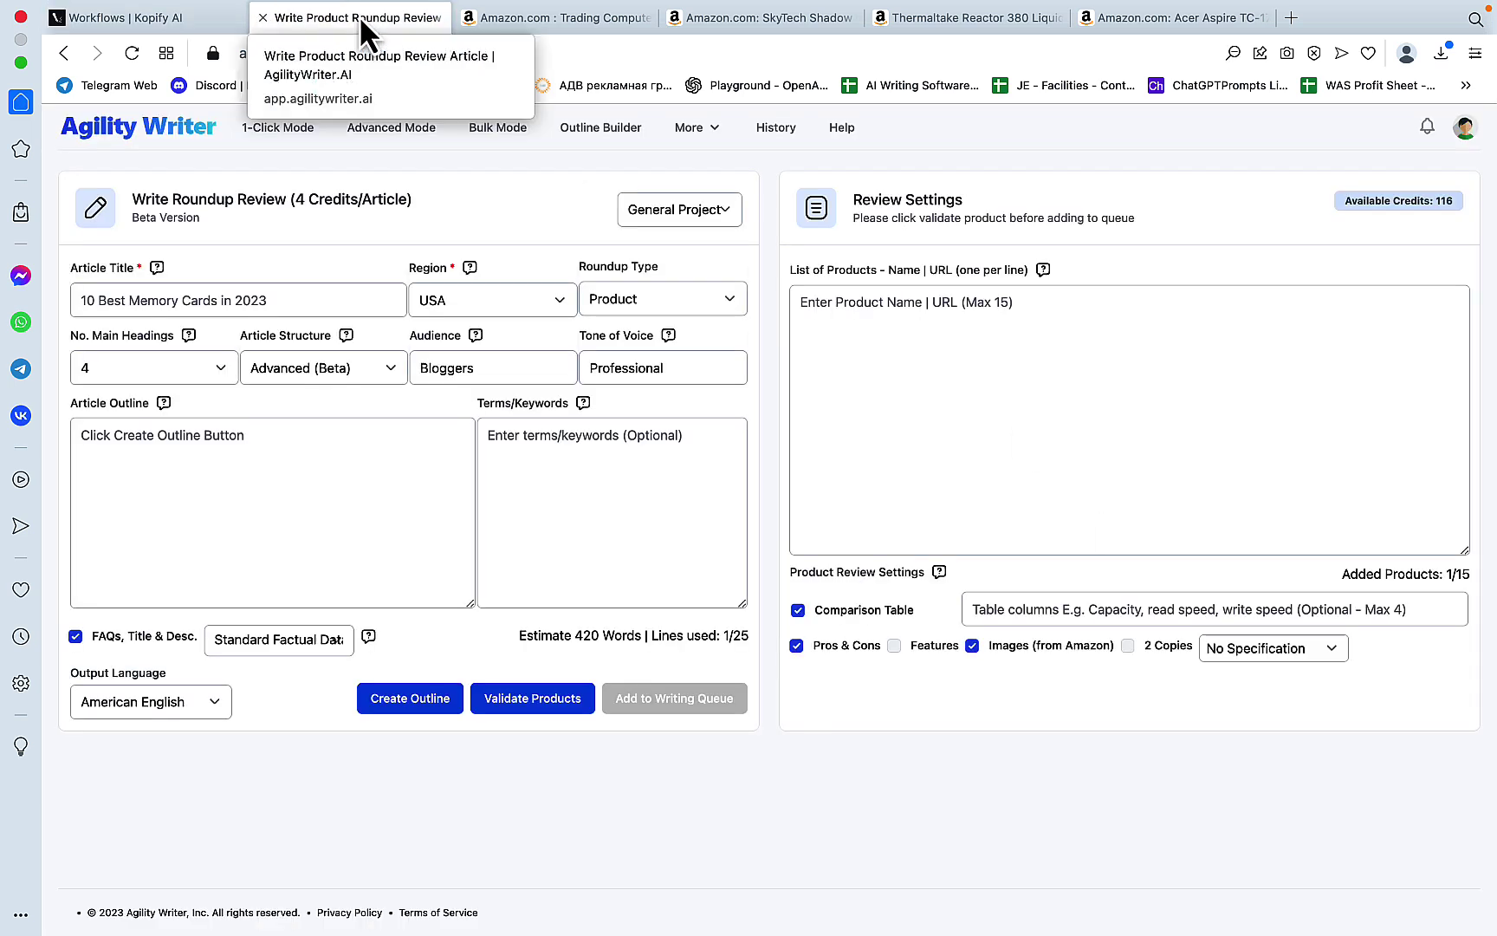
pyautogui.click(251, 299)
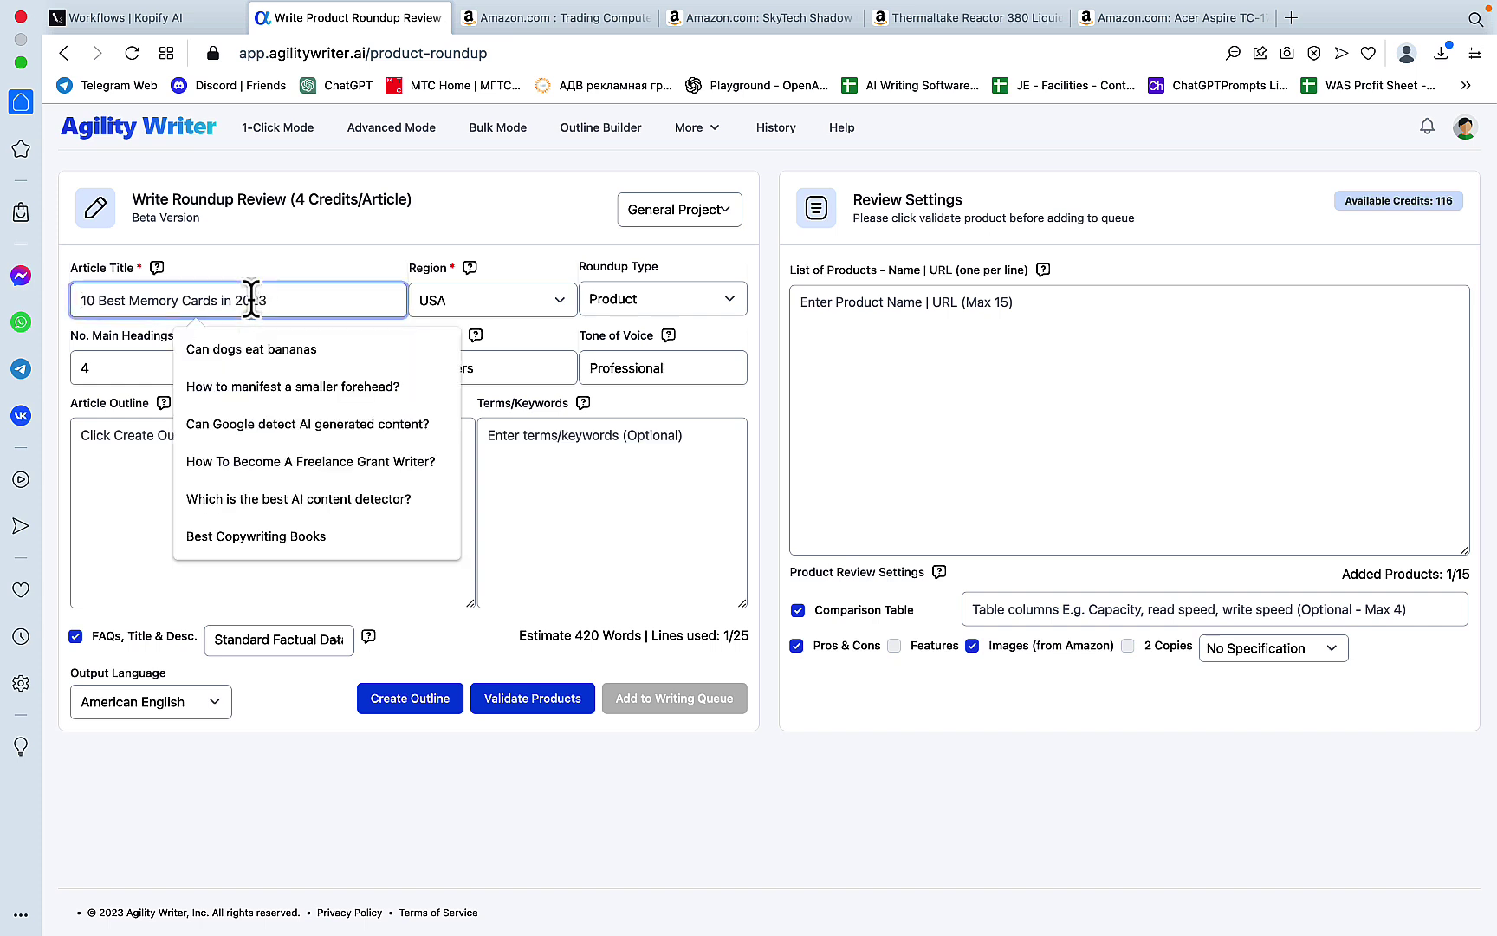
pyautogui.press('super+a')
pyautogui.write('3 Best Trading Computers')
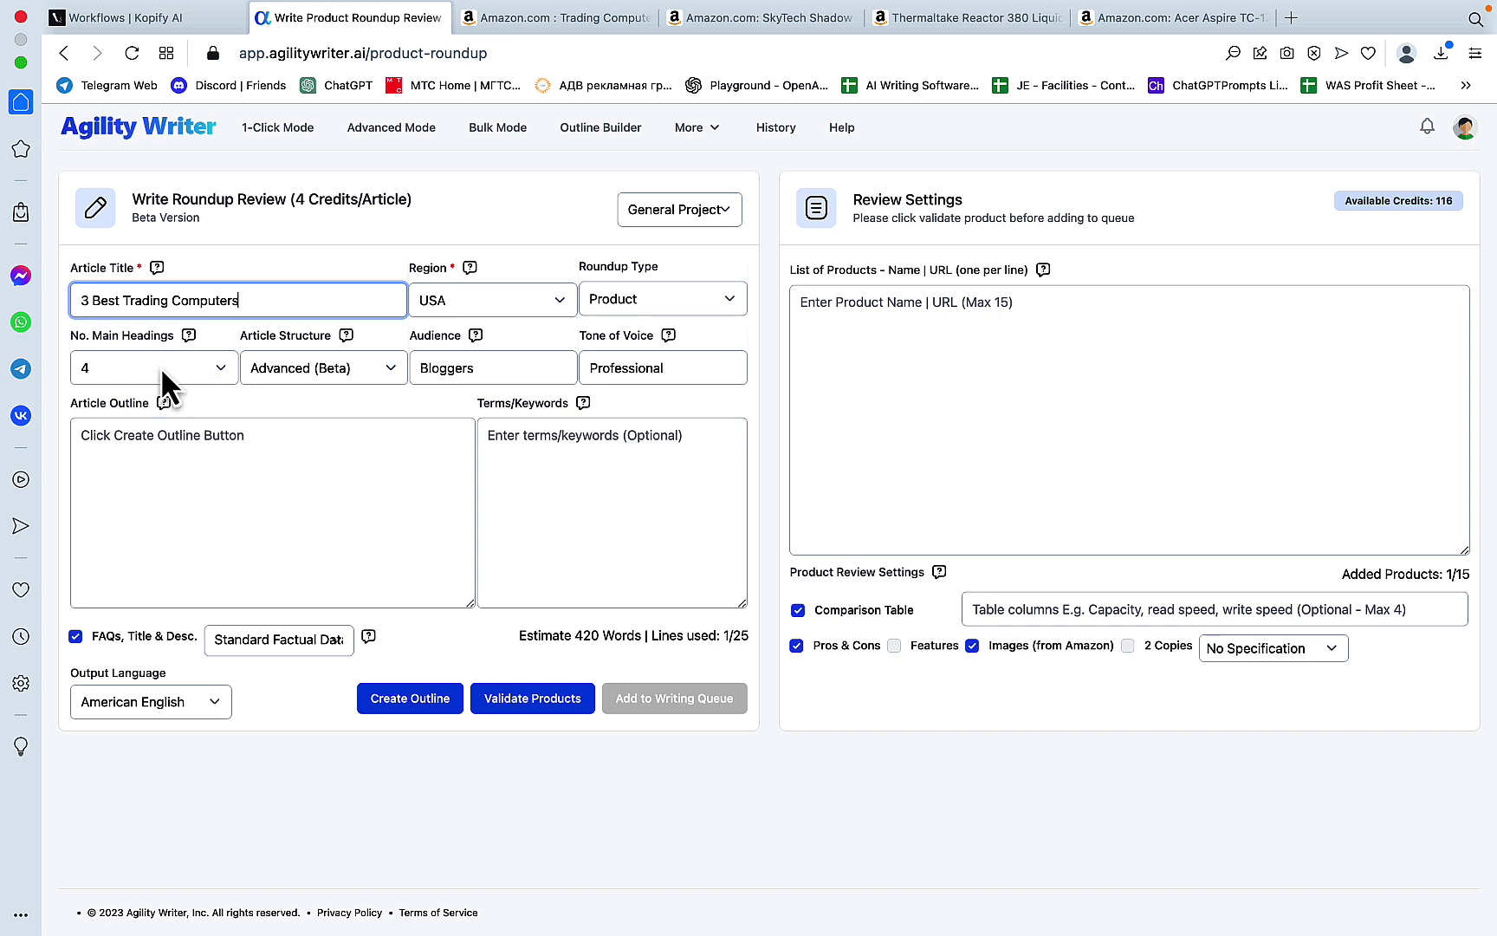
pyautogui.click(342, 380)
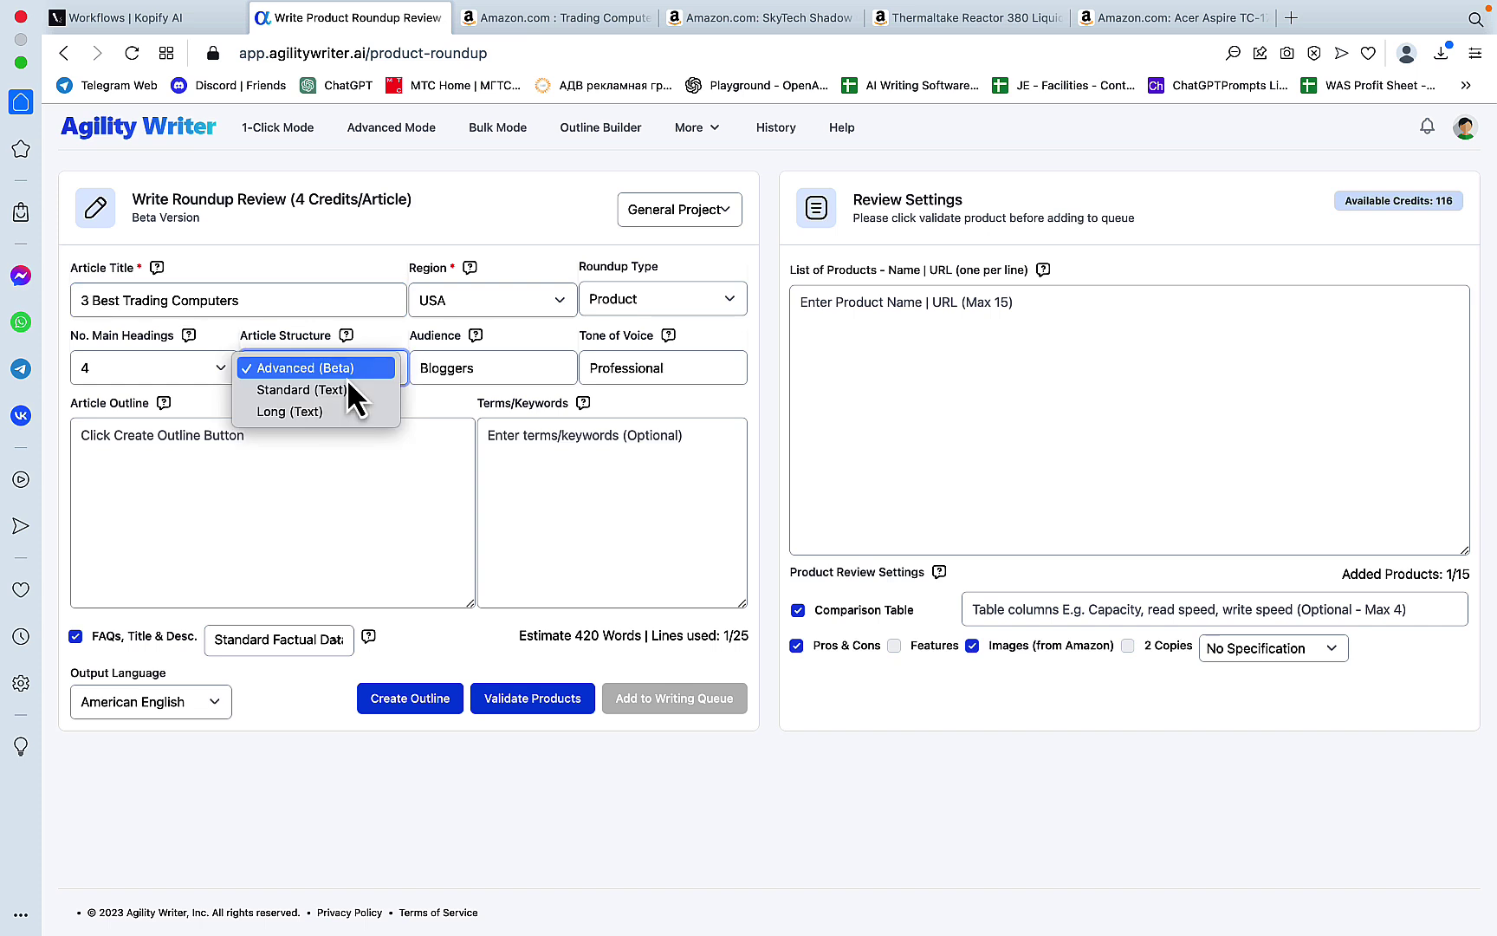
pyautogui.click(251, 459)
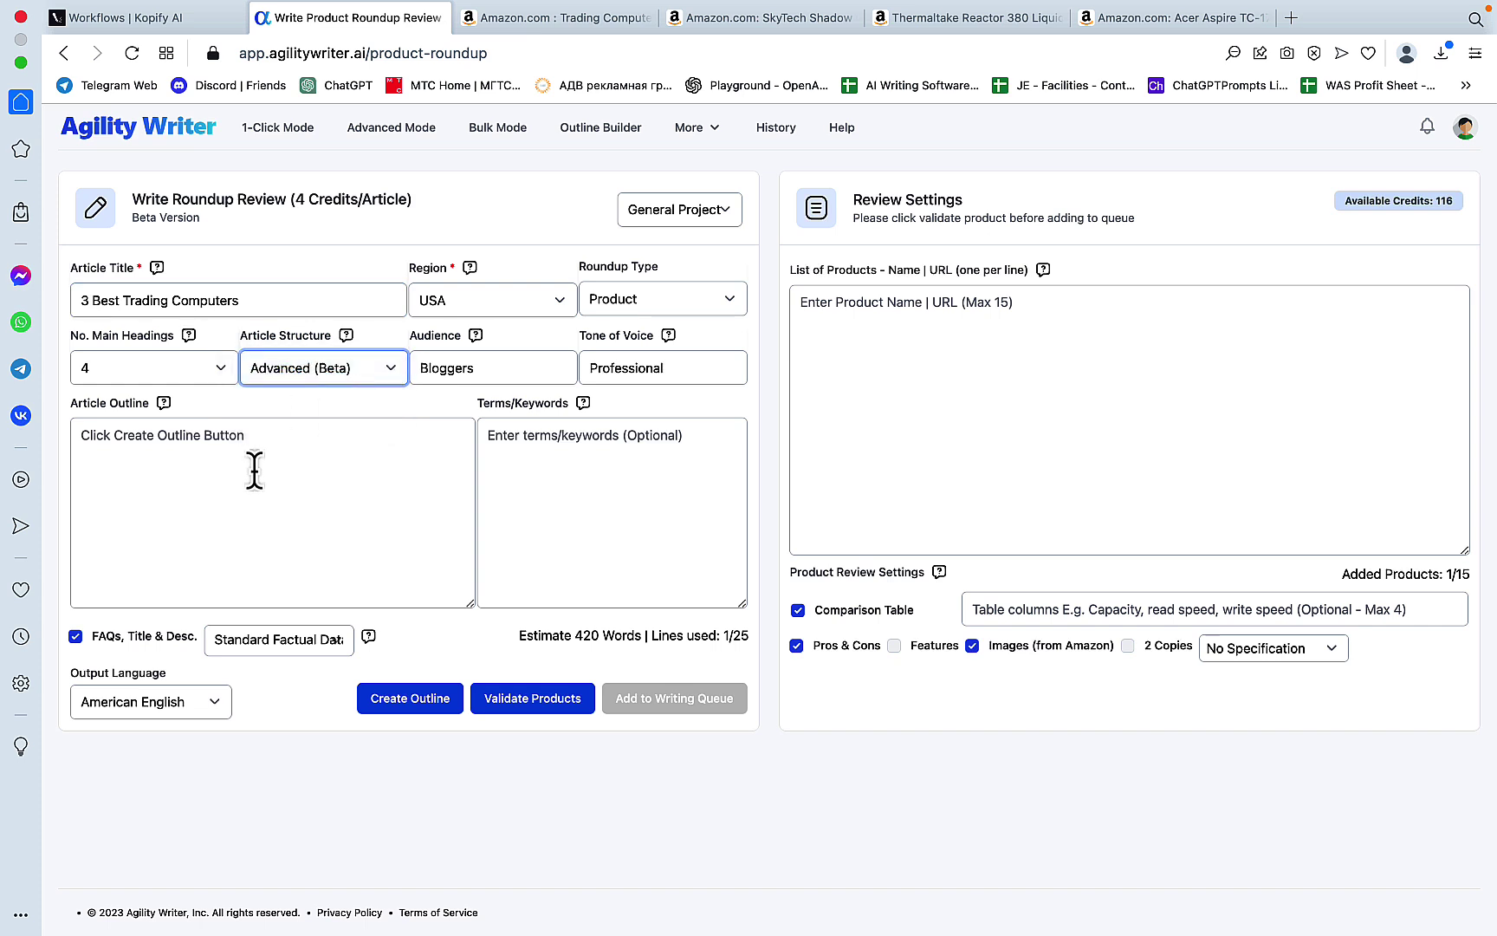
# Step: Create the outline, yielding four sections plus Dell Precision 7920 Tower, HP Z8 and Apple Mac Pro
pyautogui.click(403, 712)
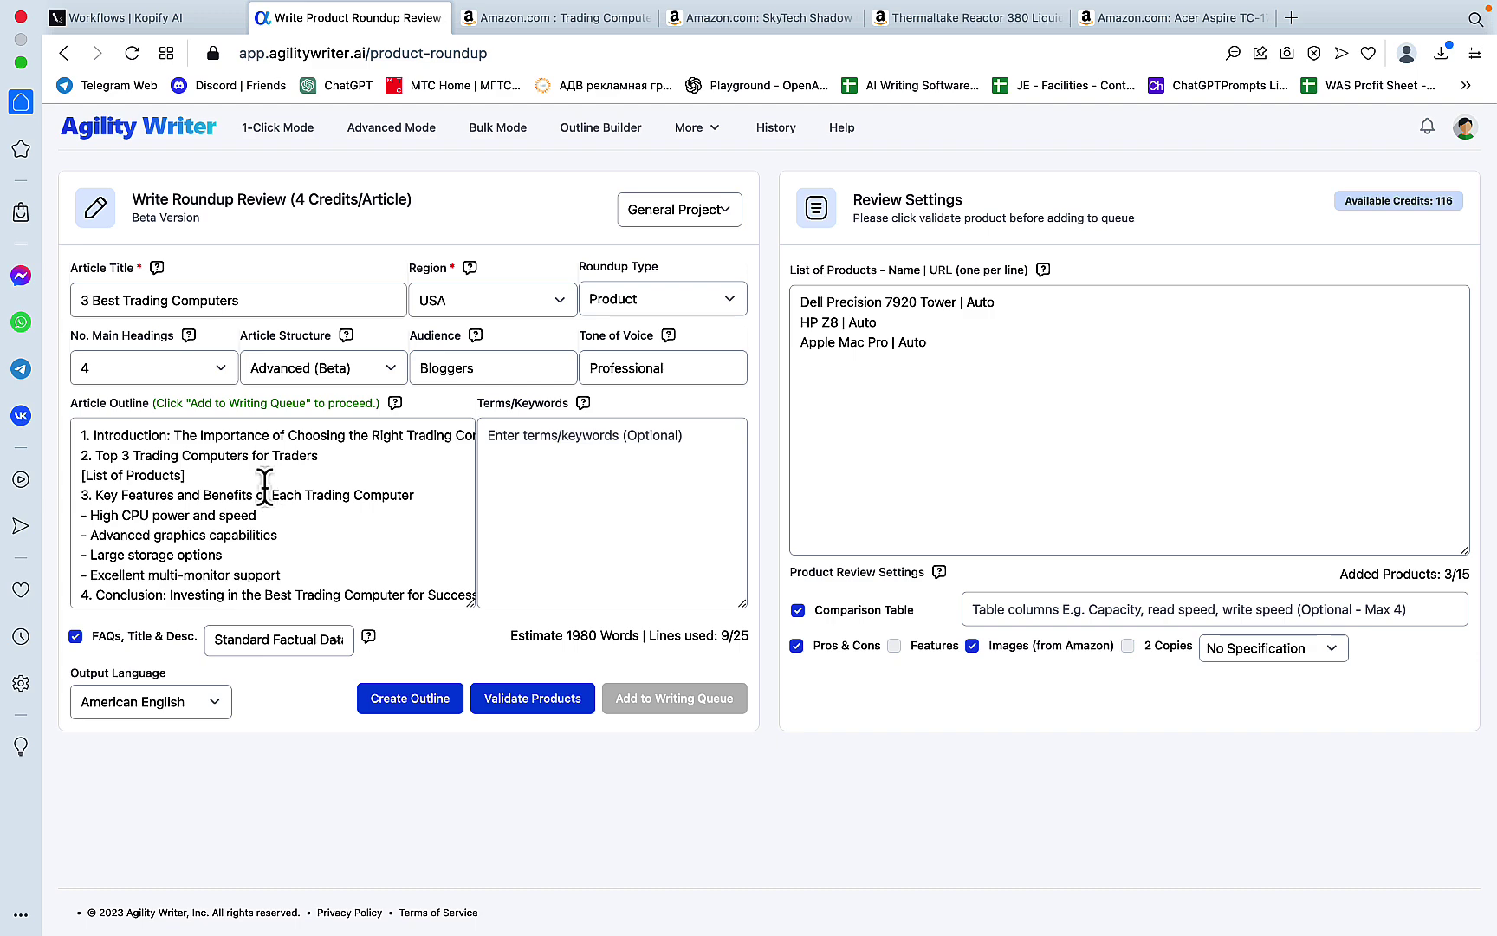
pyautogui.scroll(-2, 296, 482)
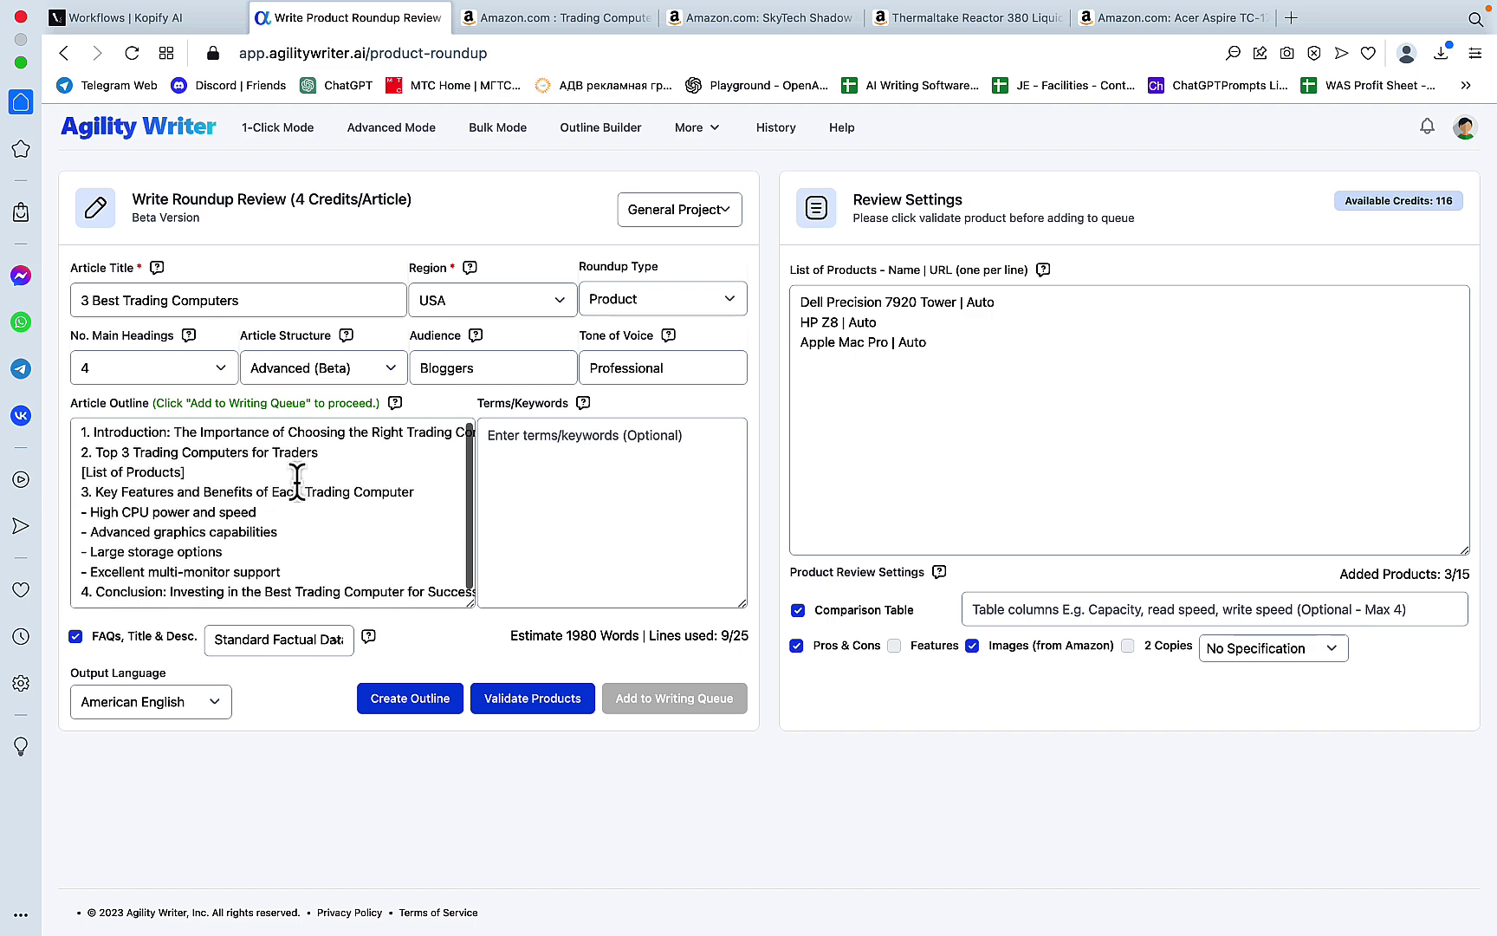
pyautogui.scroll(2, 296, 481)
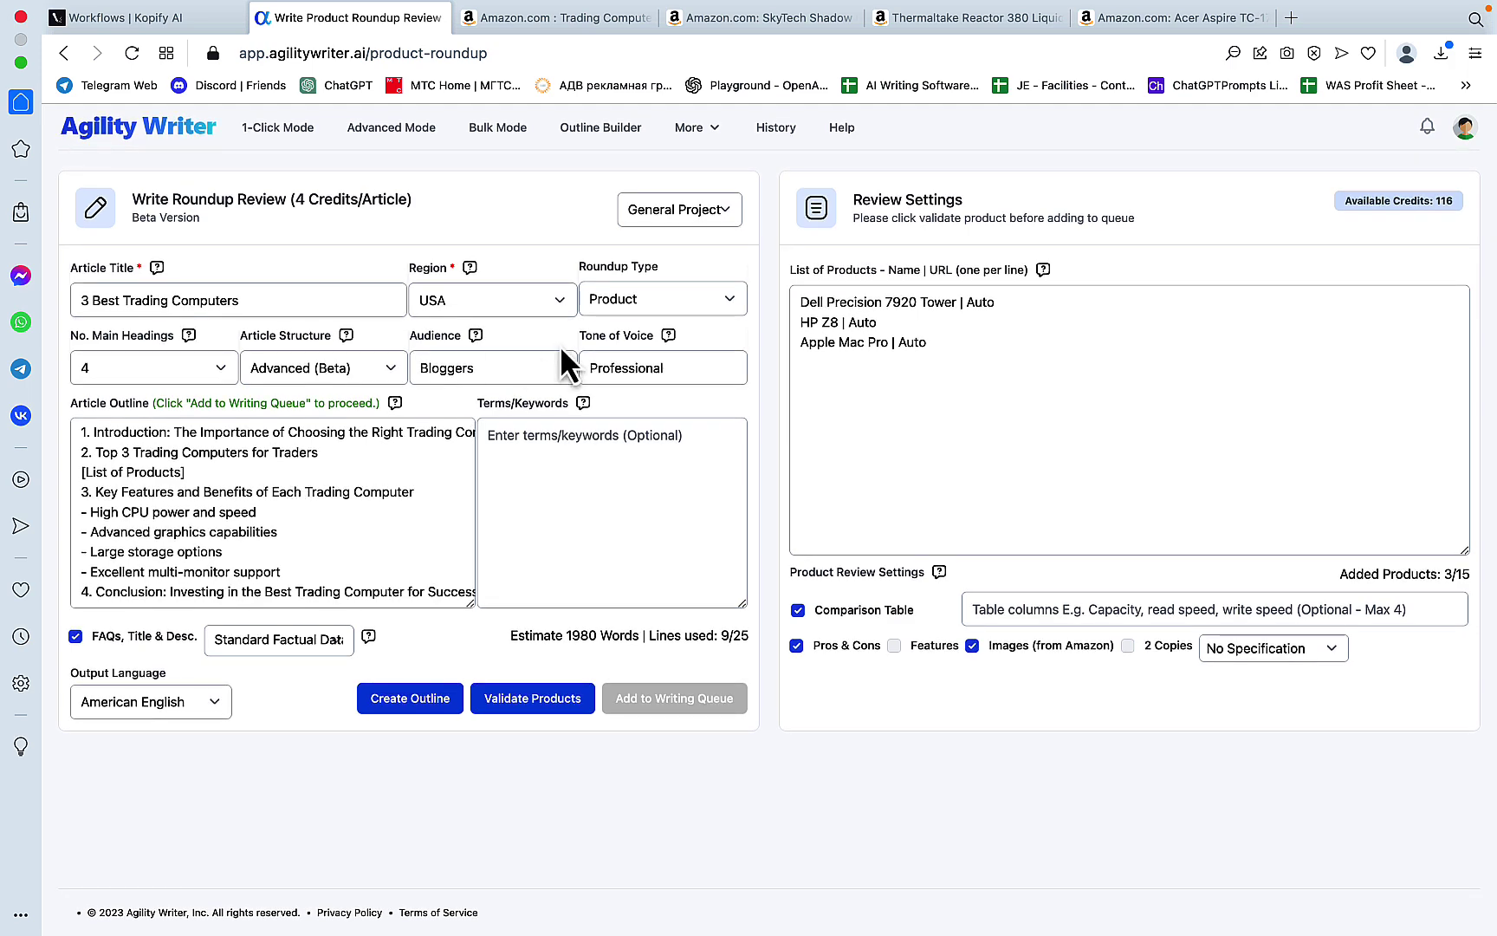
# Step: Replace Dell Precision 7920 Tower with the SkyTech Shadow Gaming Computer name copied from Amazon
pyautogui.click(556, 17)
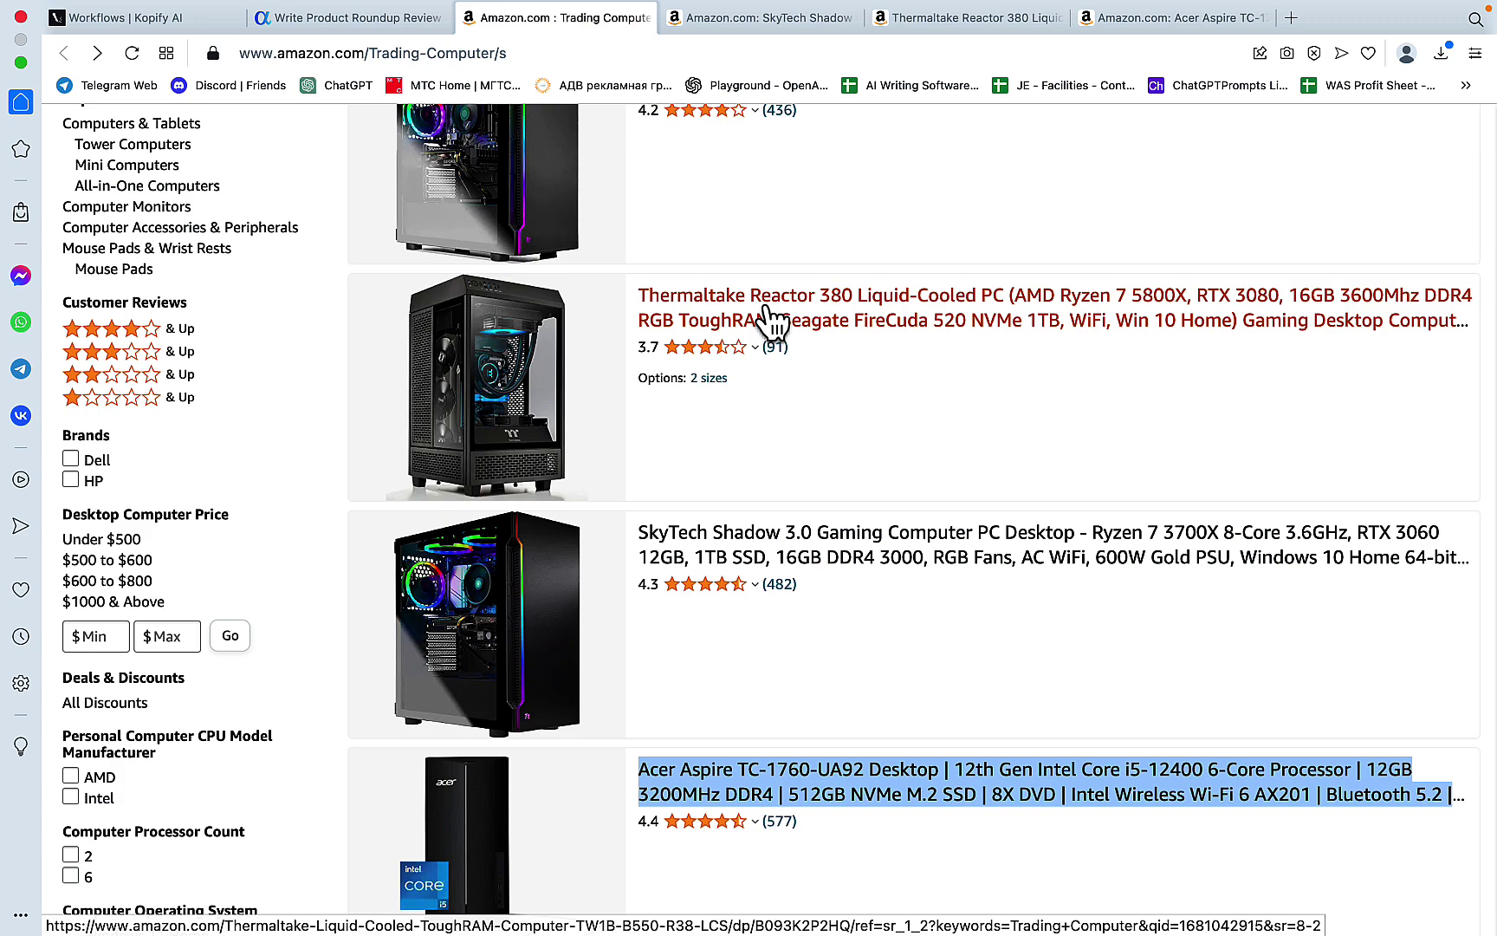
pyautogui.click(741, 19)
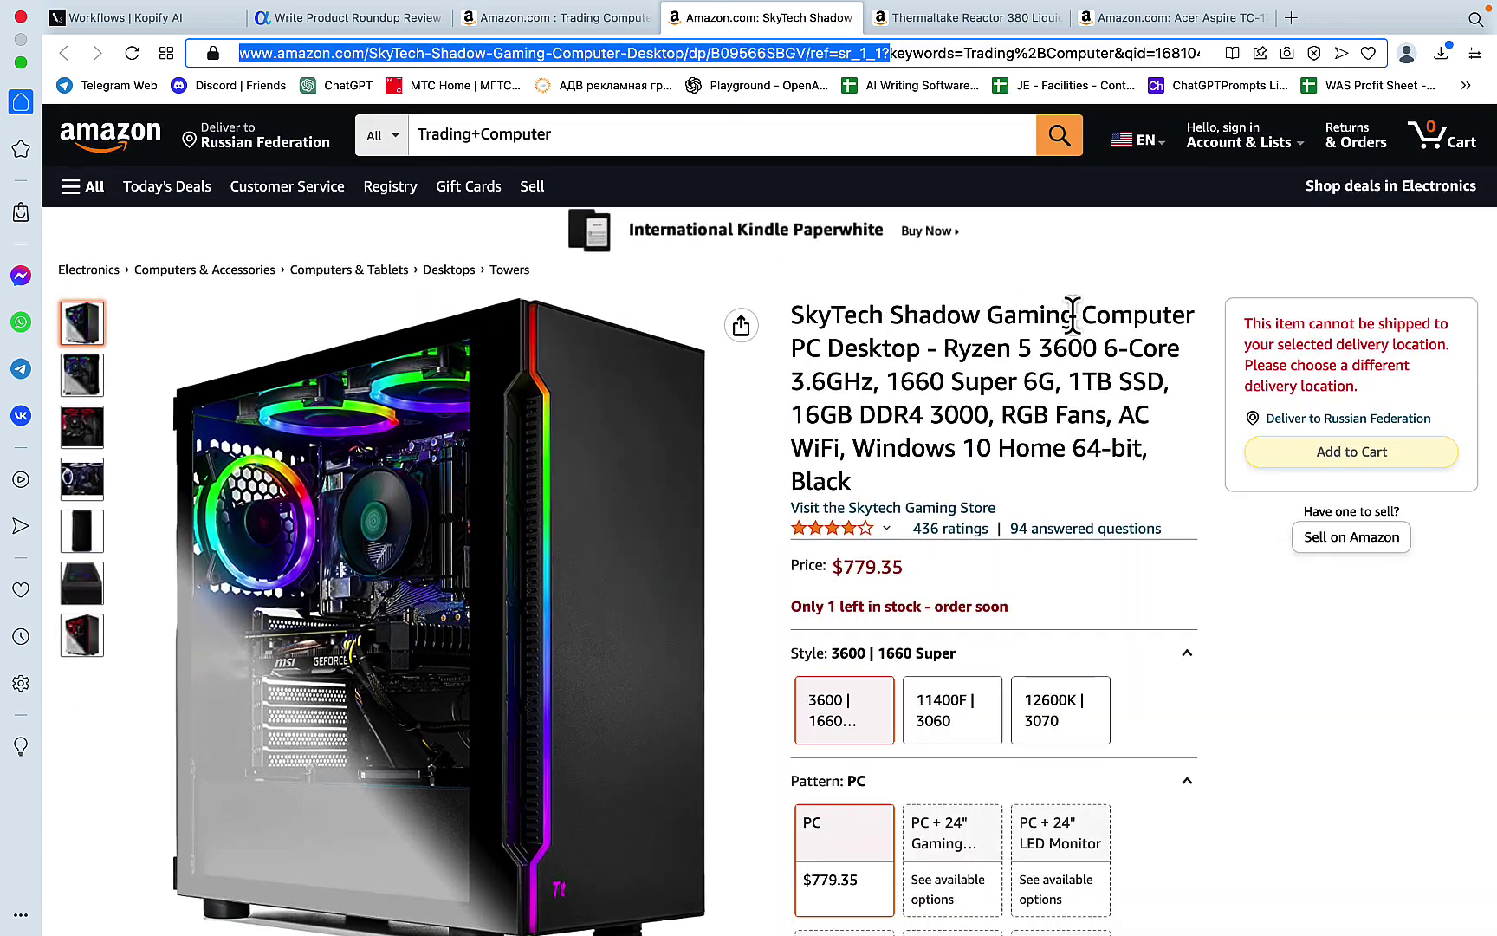
pyautogui.moveTo(1205, 338); pyautogui.dragTo(786, 313)
pyautogui.press('super+c')
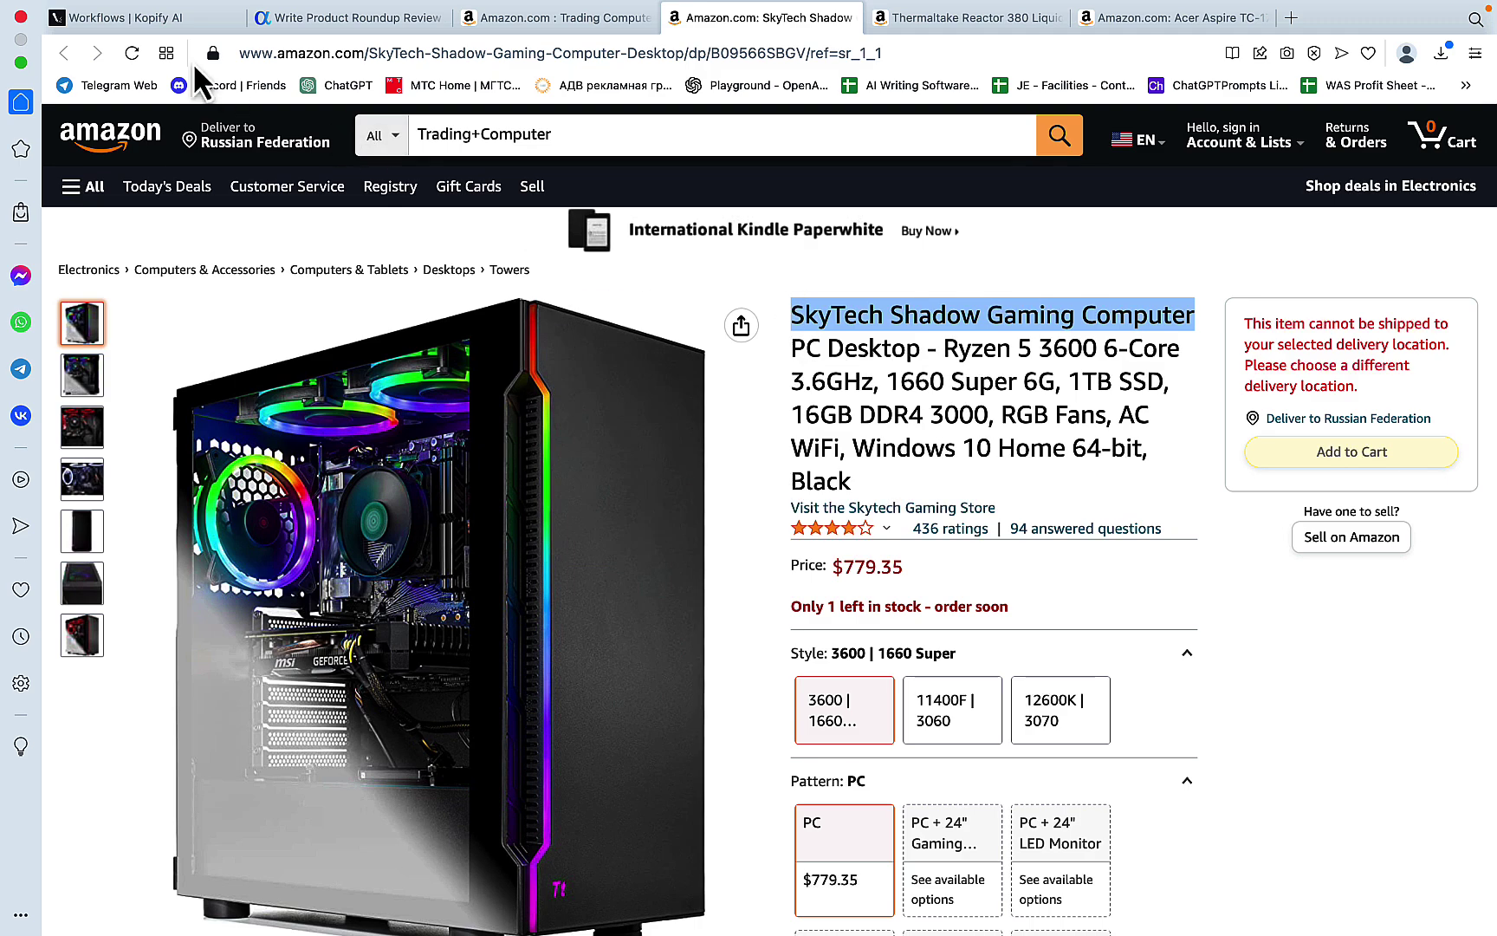
pyautogui.click(338, 19)
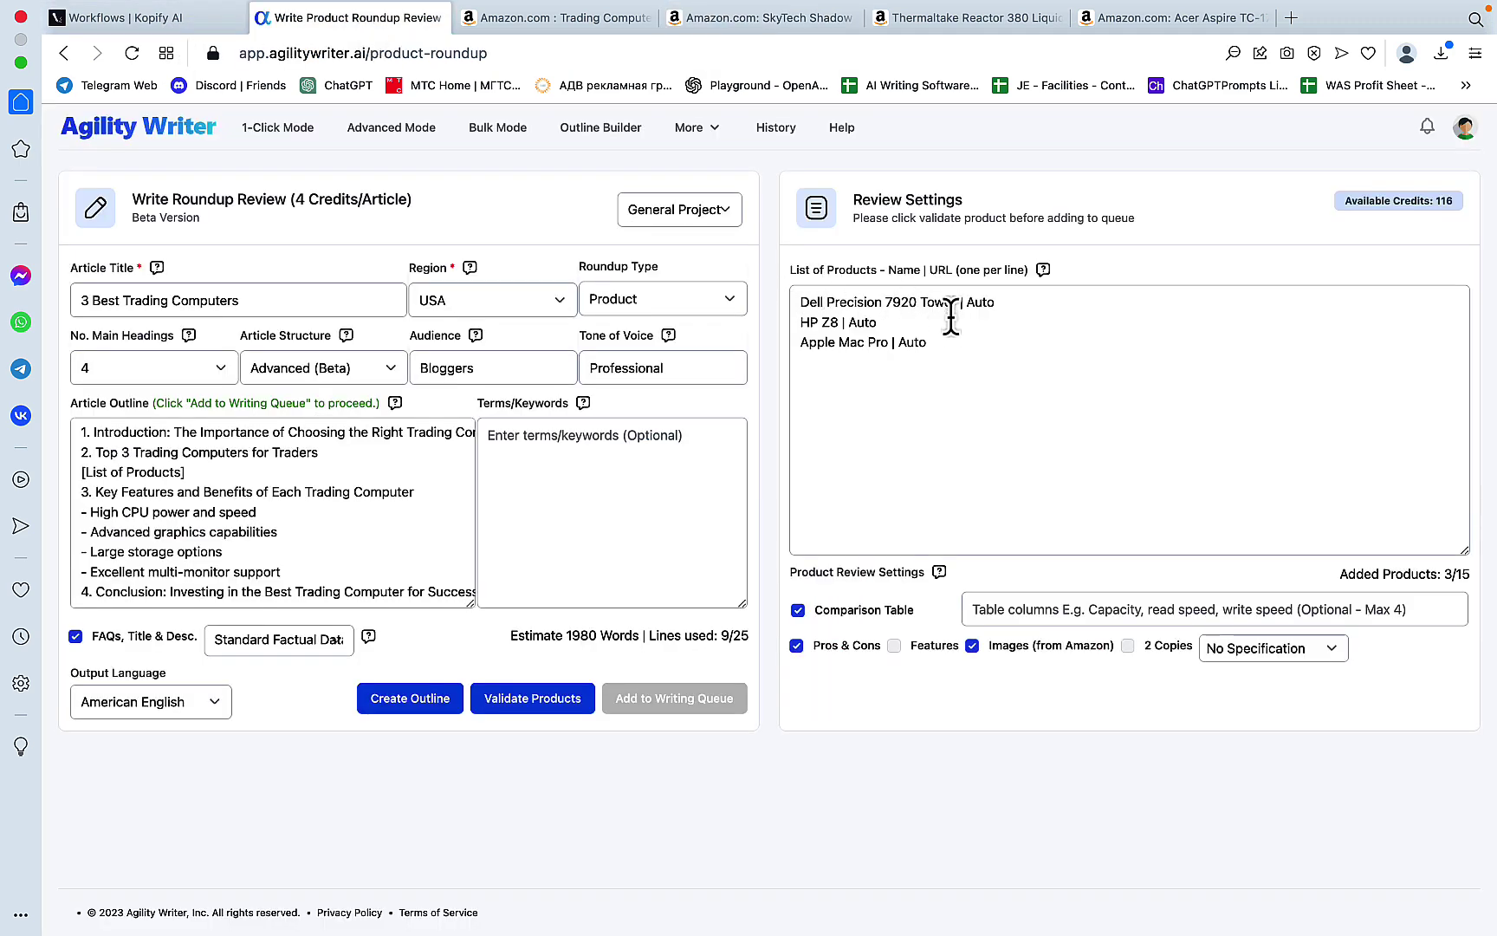
pyautogui.moveTo(955, 301); pyautogui.dragTo(788, 300)
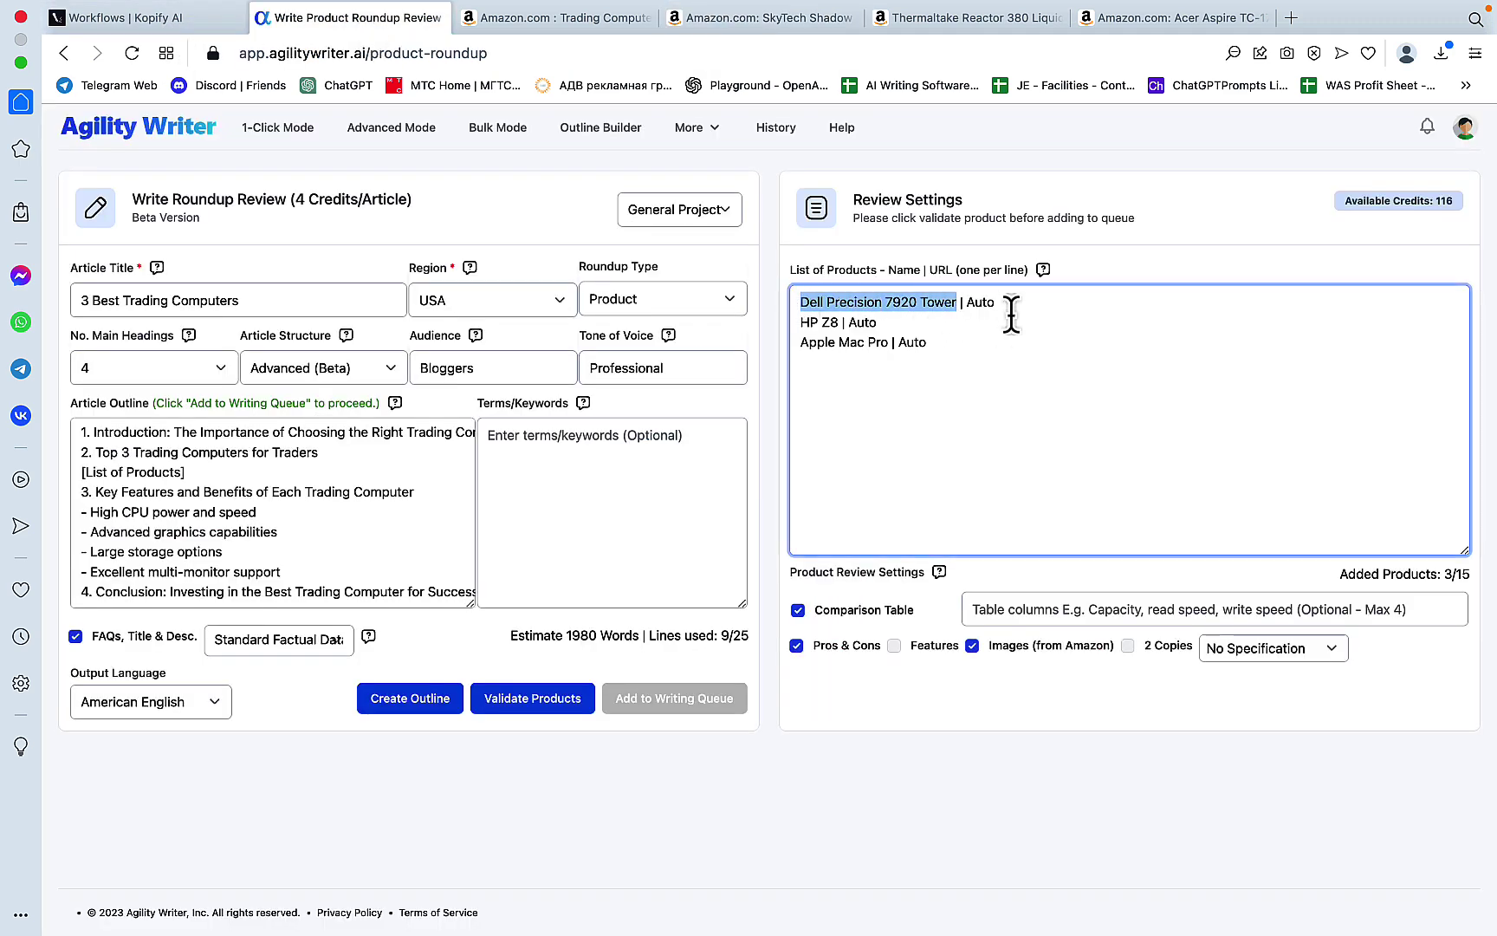
pyautogui.press('super+v')
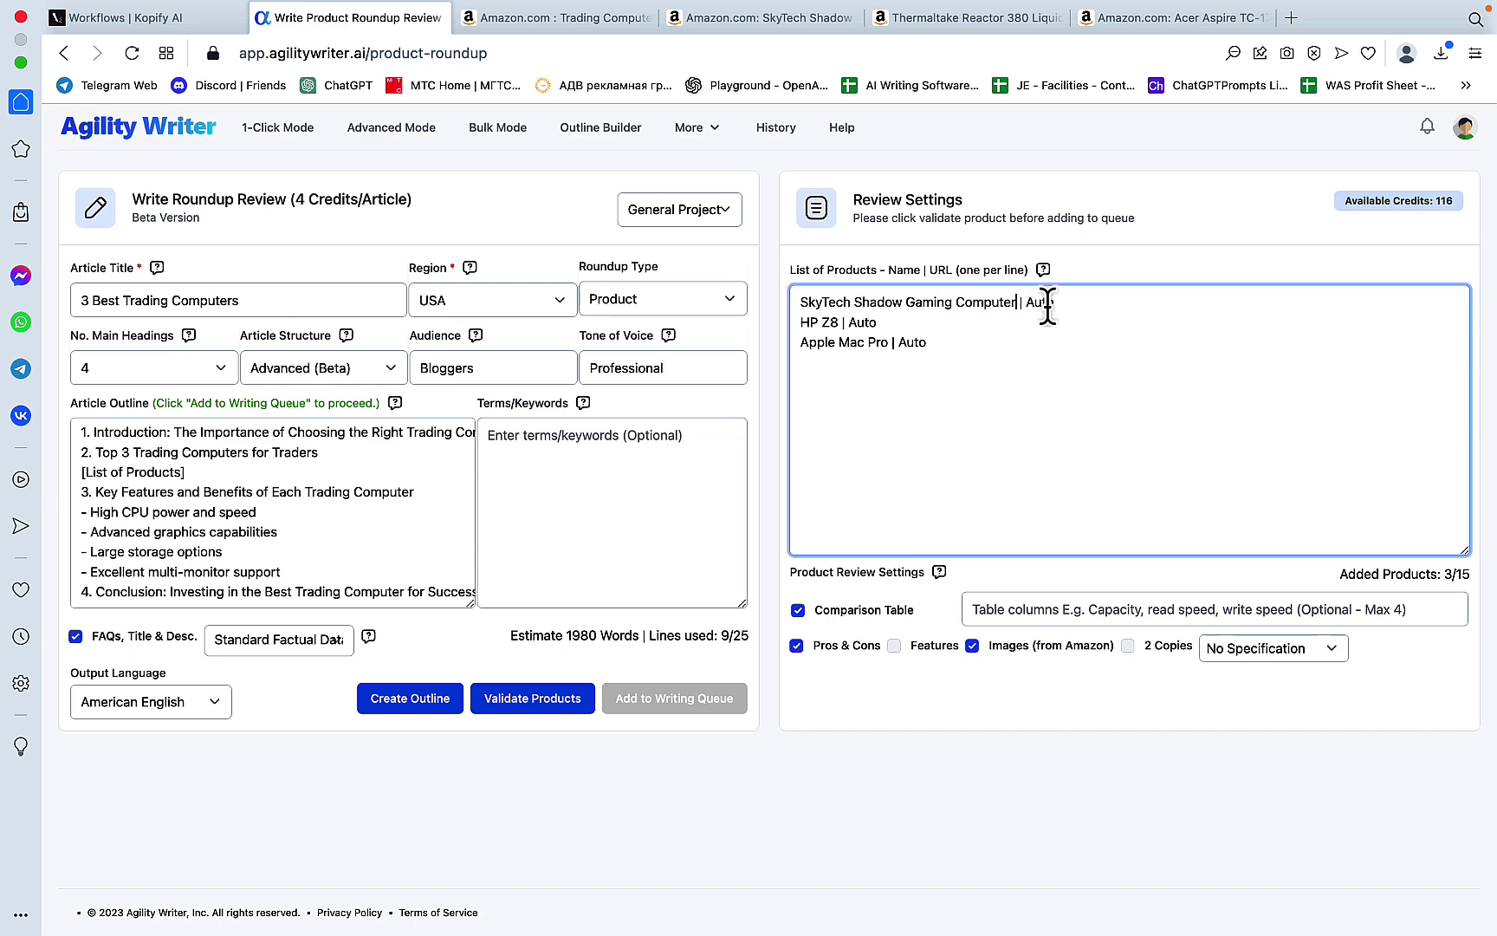
# Step: Paste the Thermaltake Reactor 380 and Acer Aspire TC-1760-UA92 names over HP Z8 and Apple Mac Pro
pyautogui.click(1017, 10)
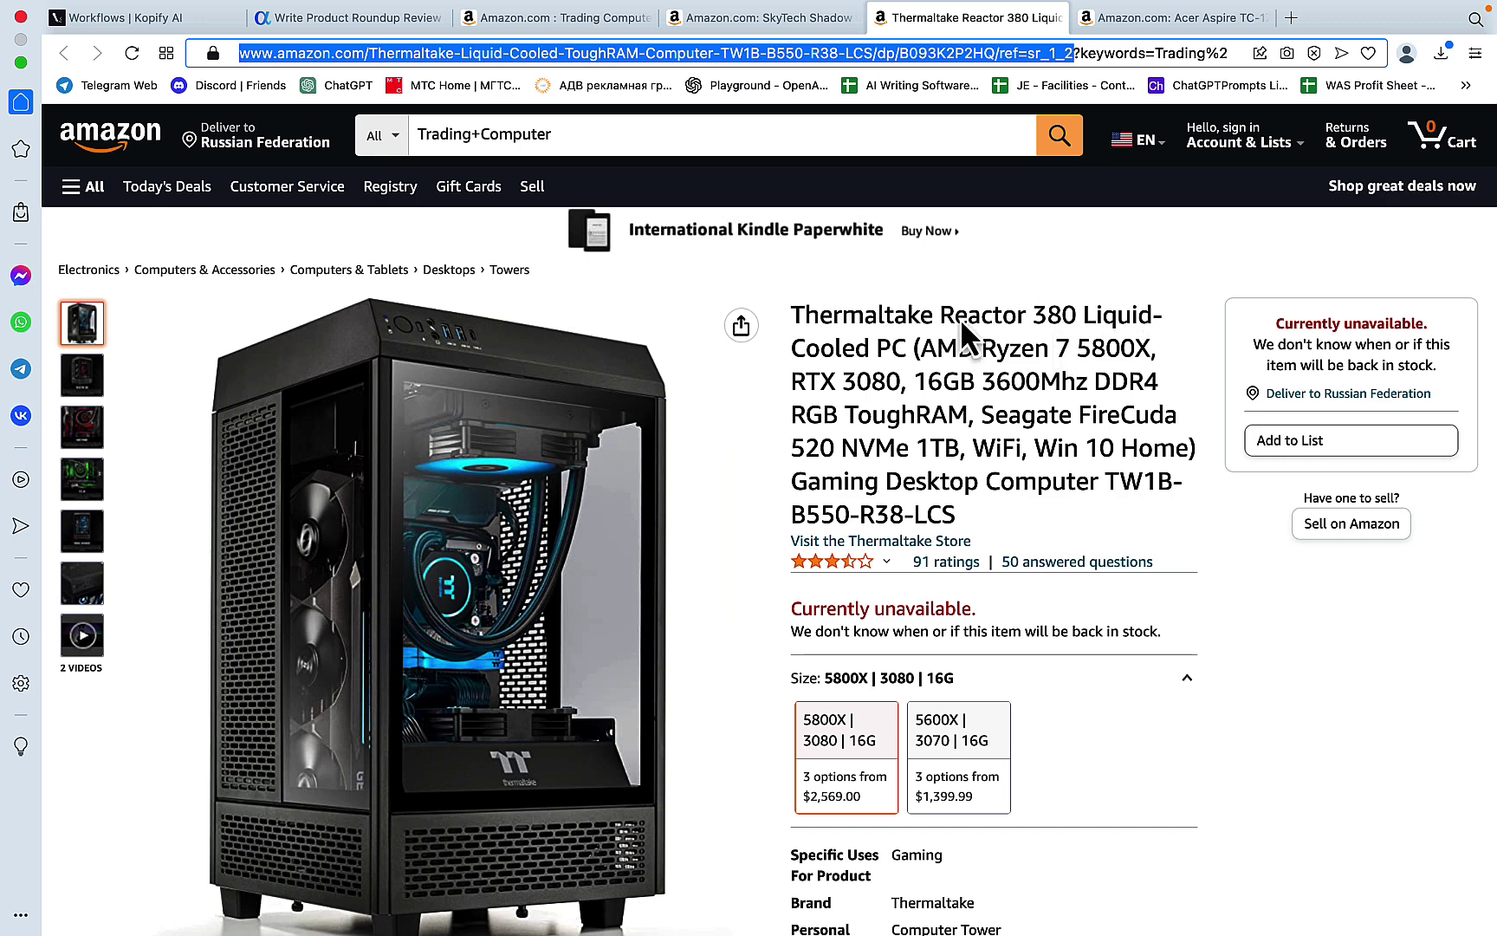
pyautogui.moveTo(904, 347); pyautogui.dragTo(791, 310)
pyautogui.press('super+c')
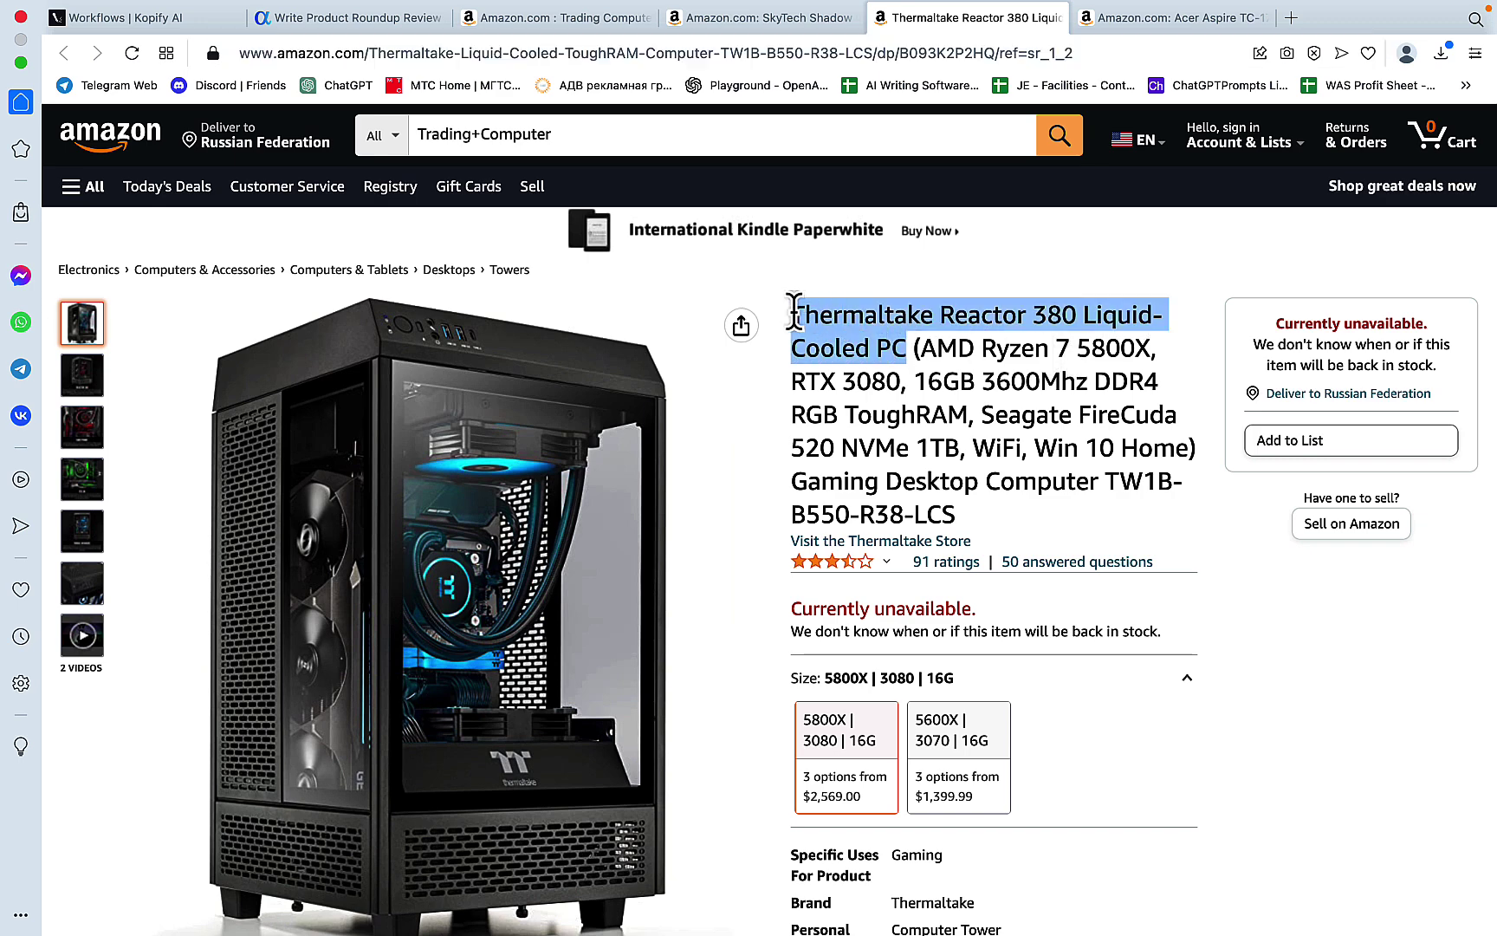
pyautogui.click(319, 12)
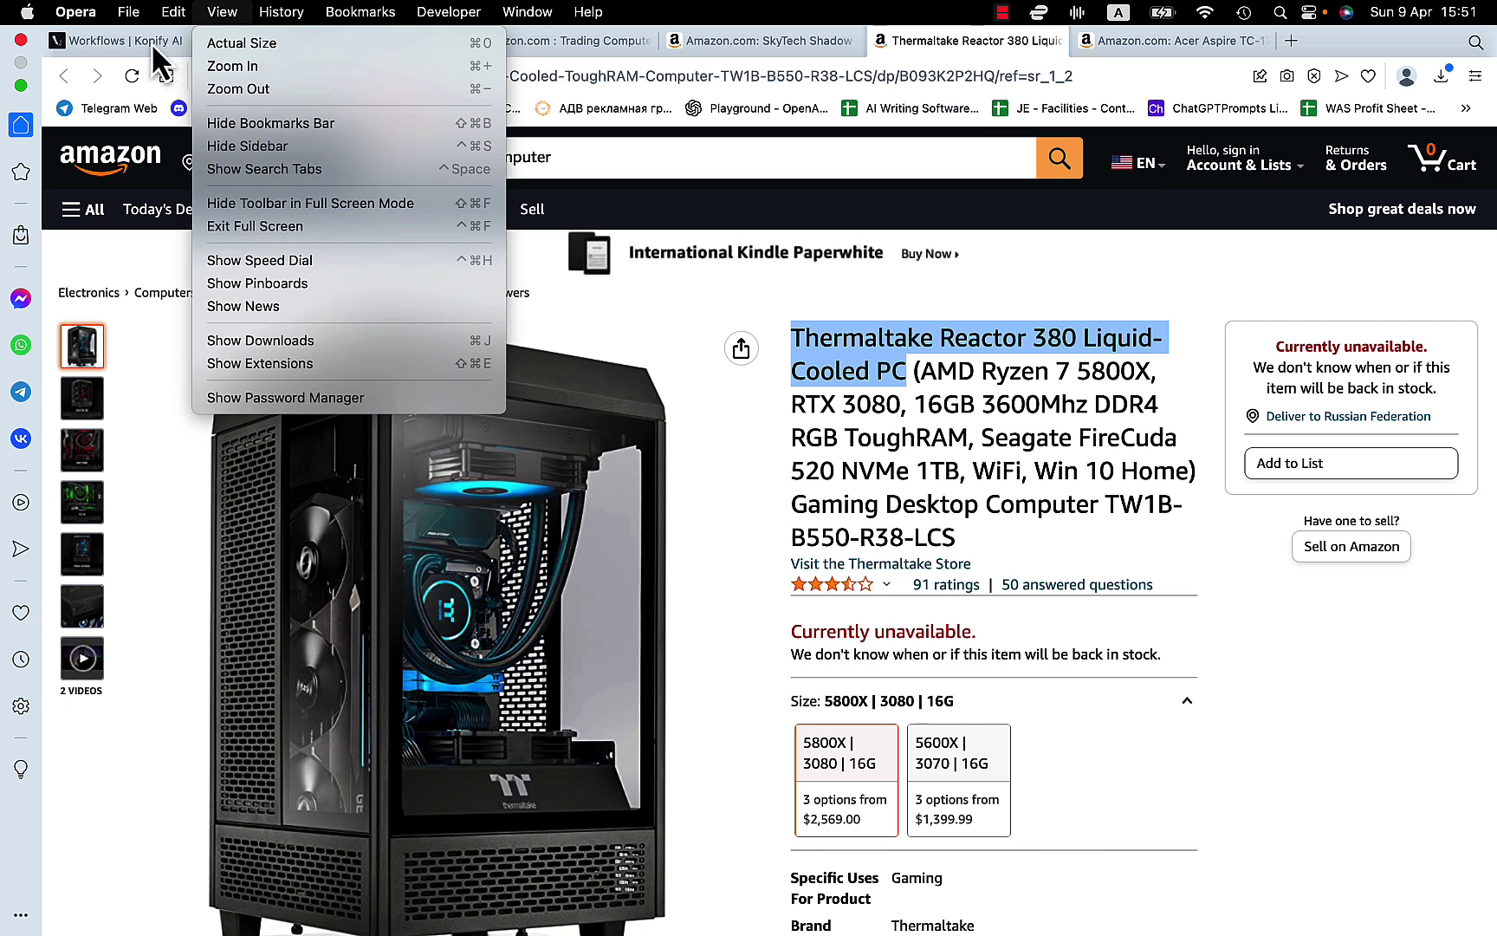
pyautogui.click(142, 43)
pyautogui.click(309, 40)
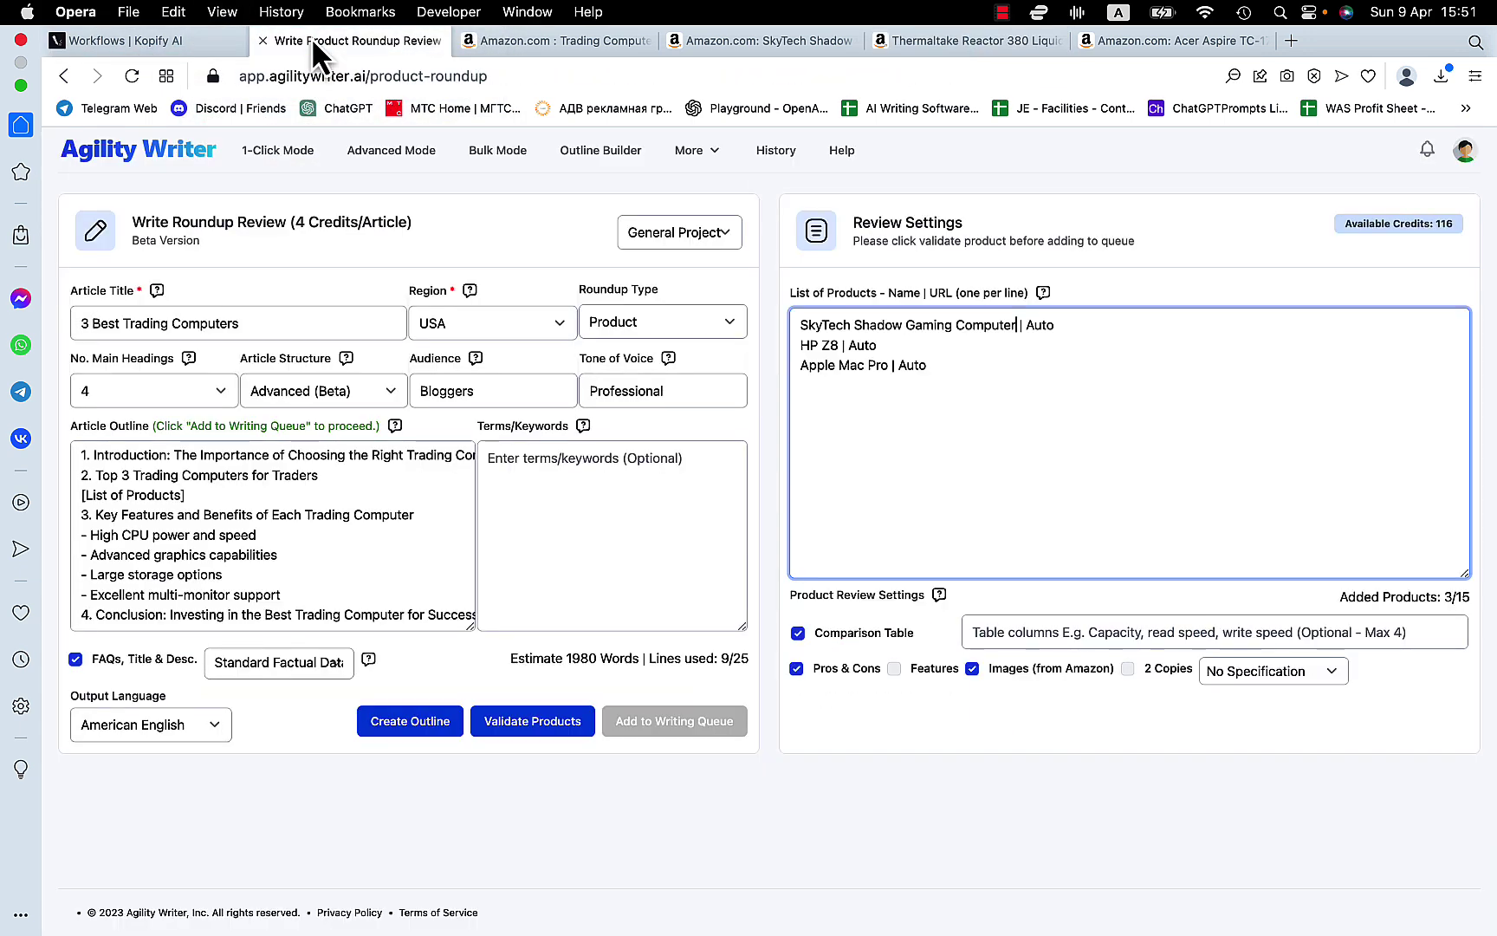
pyautogui.doubleClick(833, 321)
pyautogui.moveTo(808, 313); pyautogui.dragTo(790, 317)
pyautogui.press('super+v')
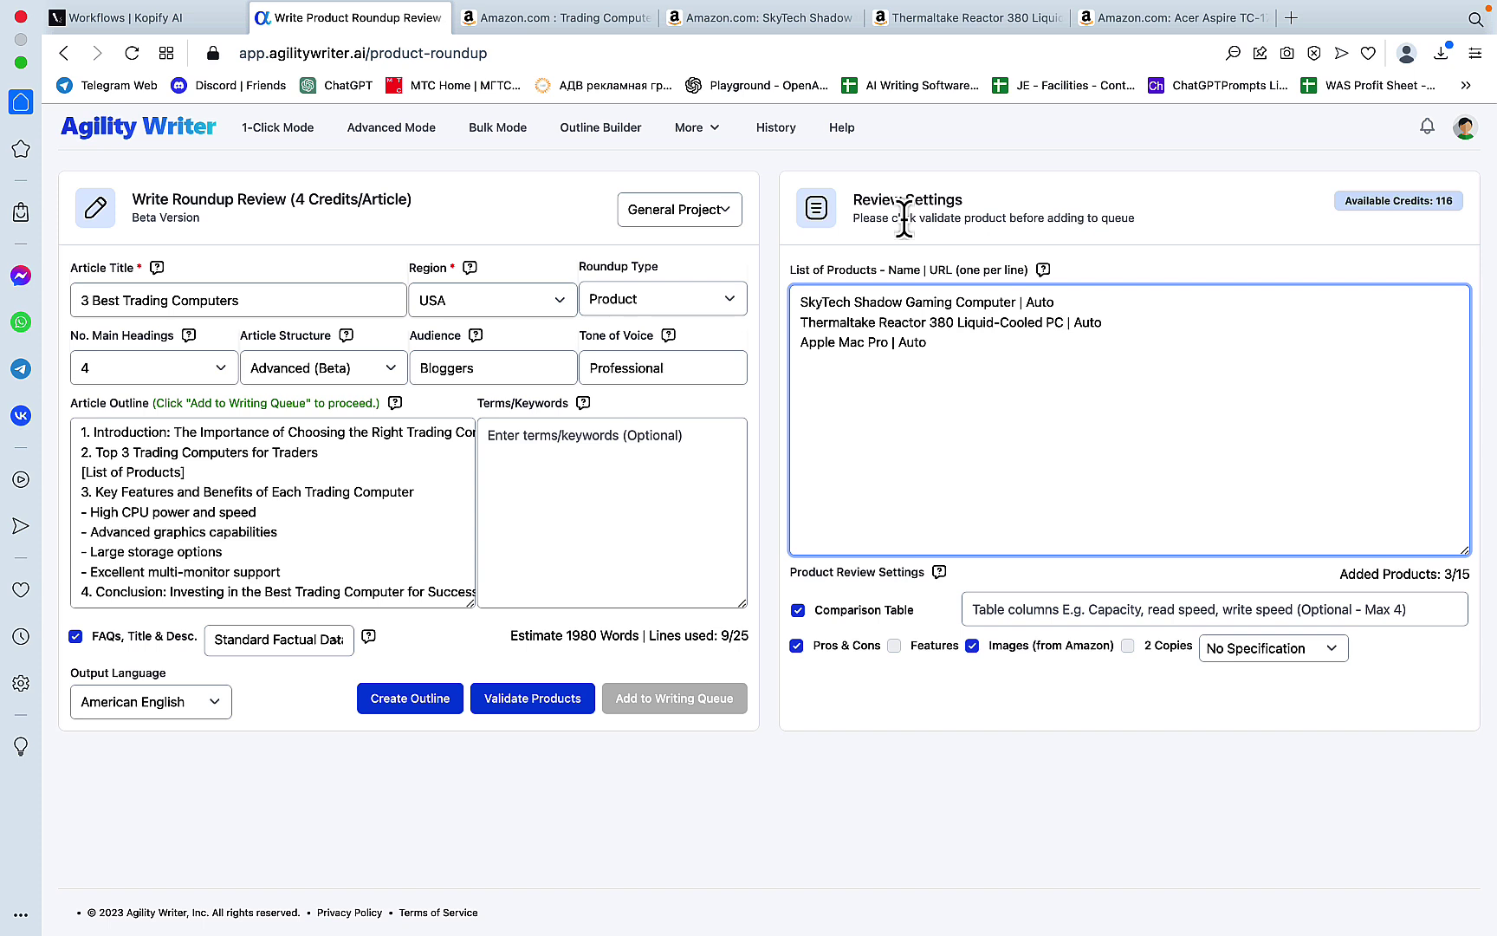
pyautogui.moveTo(893, 342); pyautogui.dragTo(794, 343)
pyautogui.write('Acer Aspire TC-1760-UA92 Deskto')
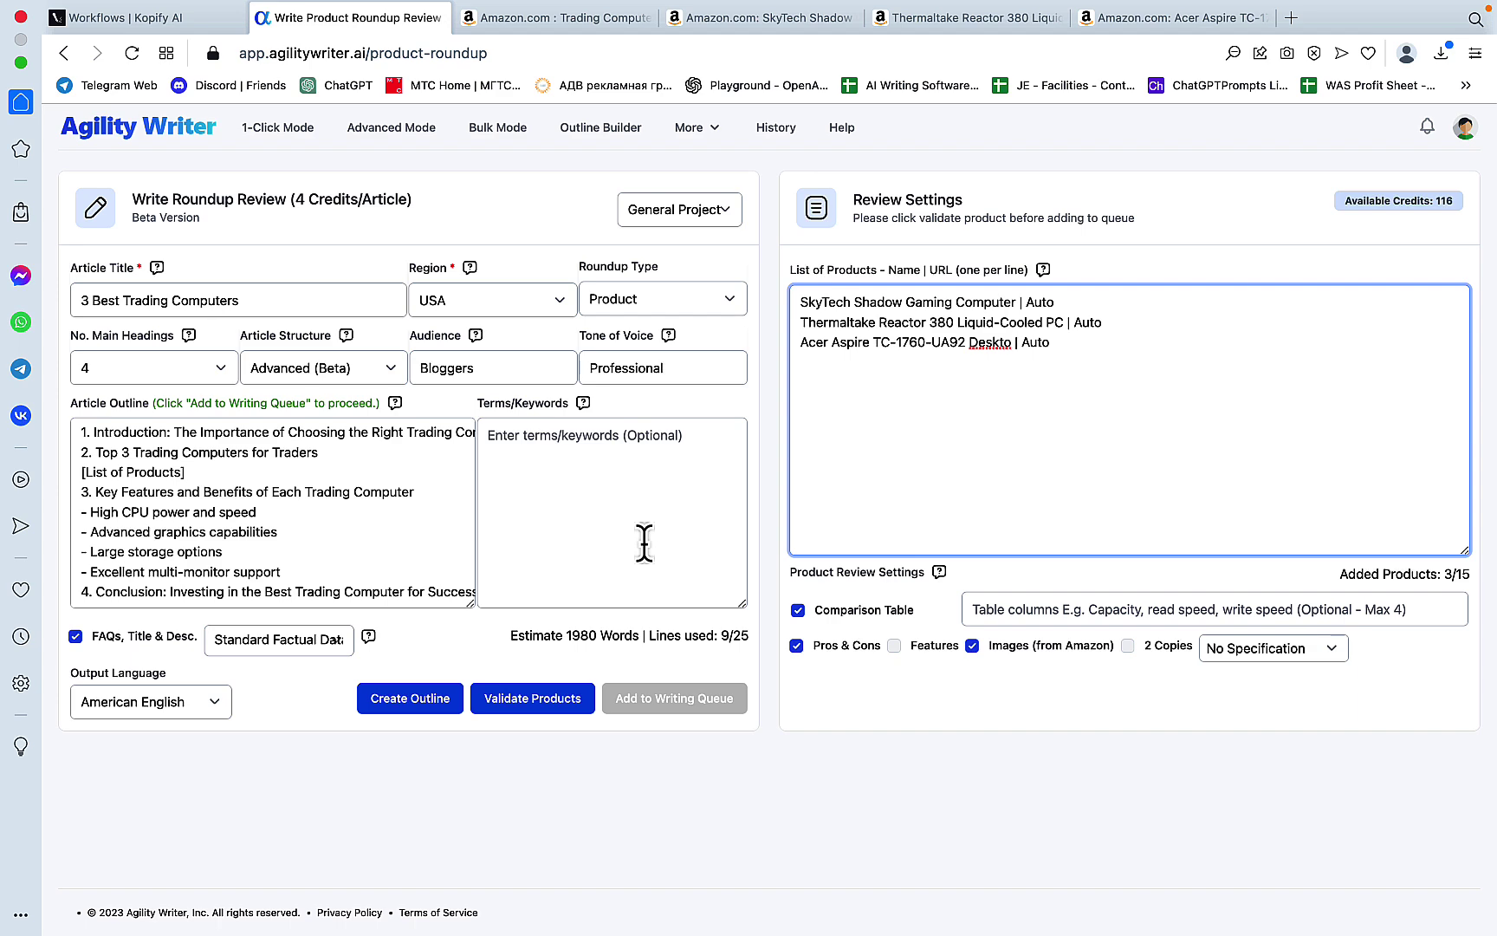
# Step: Validate the three products, complete the truncated word 'Desktop', and check their Amazon URLs
pyautogui.click(531, 704)
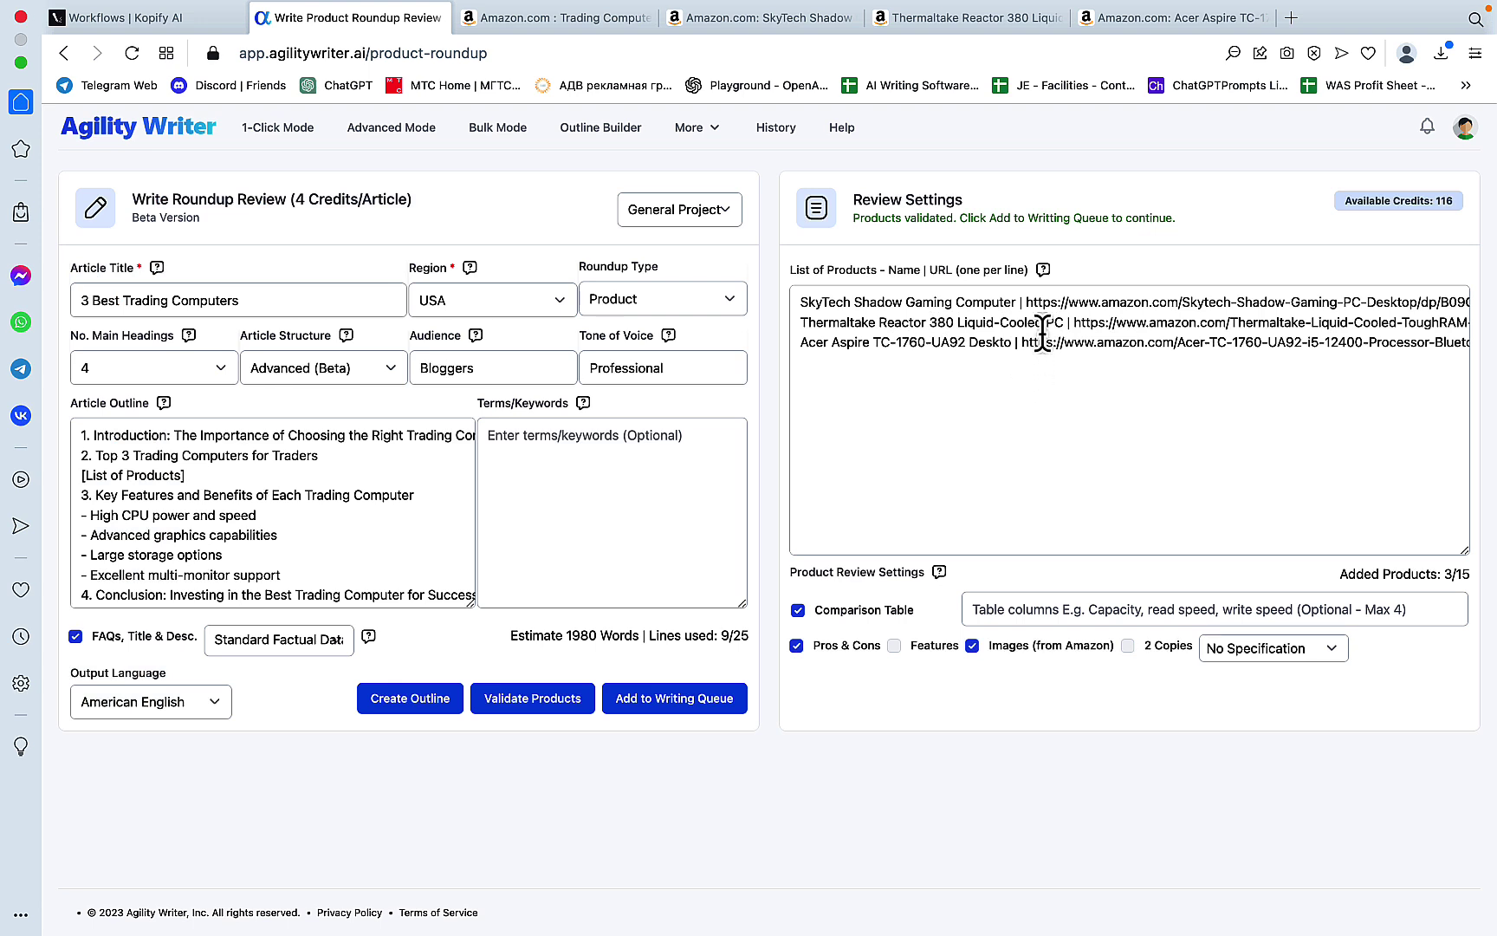
pyautogui.click(1010, 337)
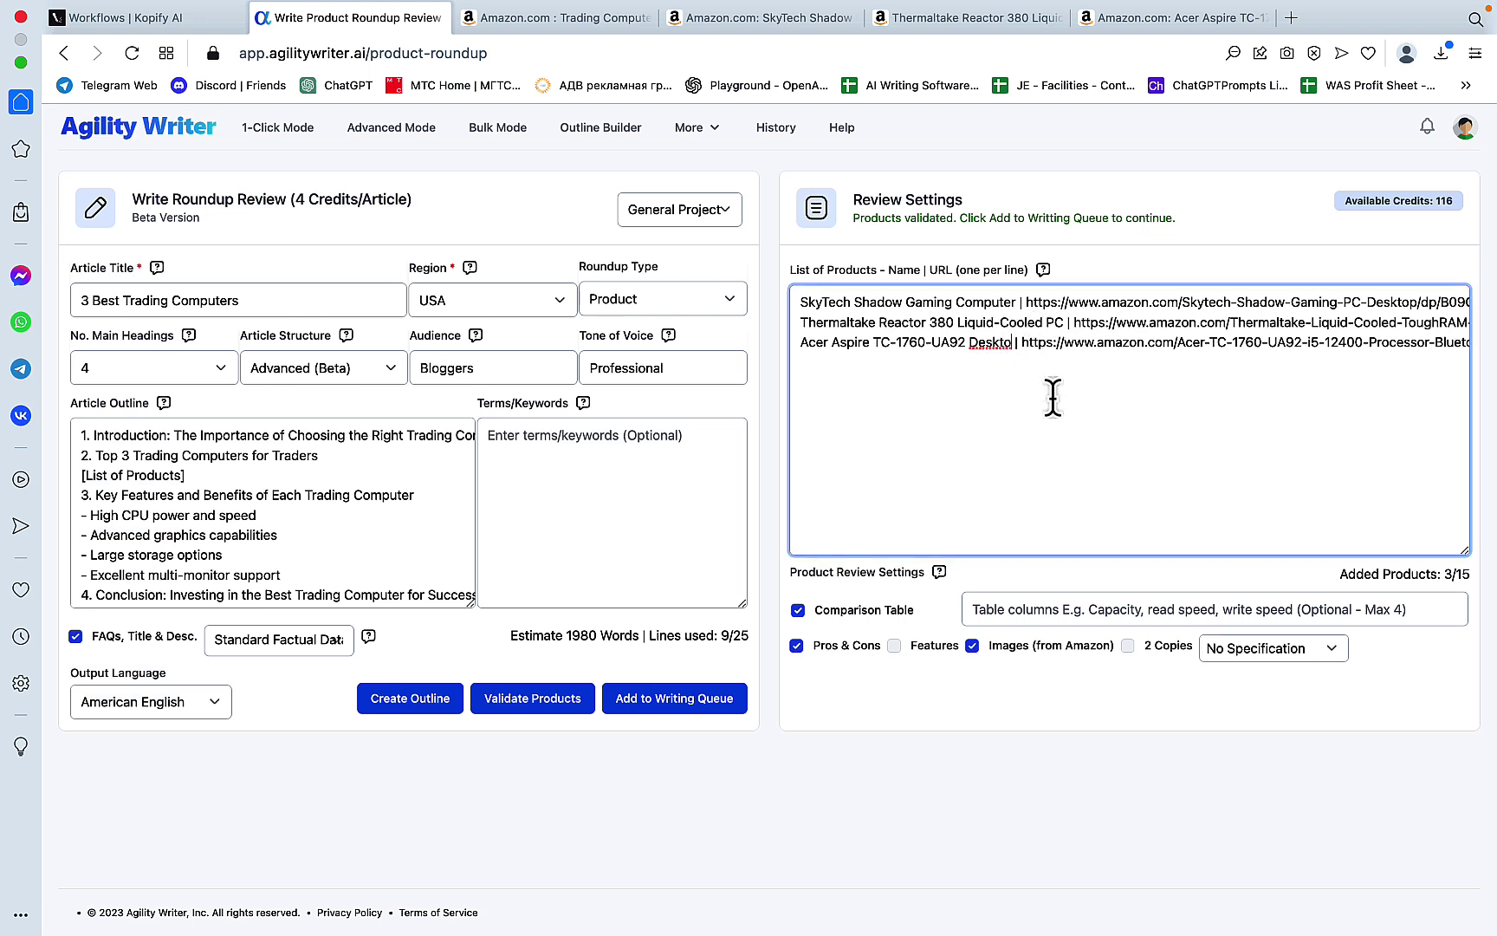
pyautogui.write('p')
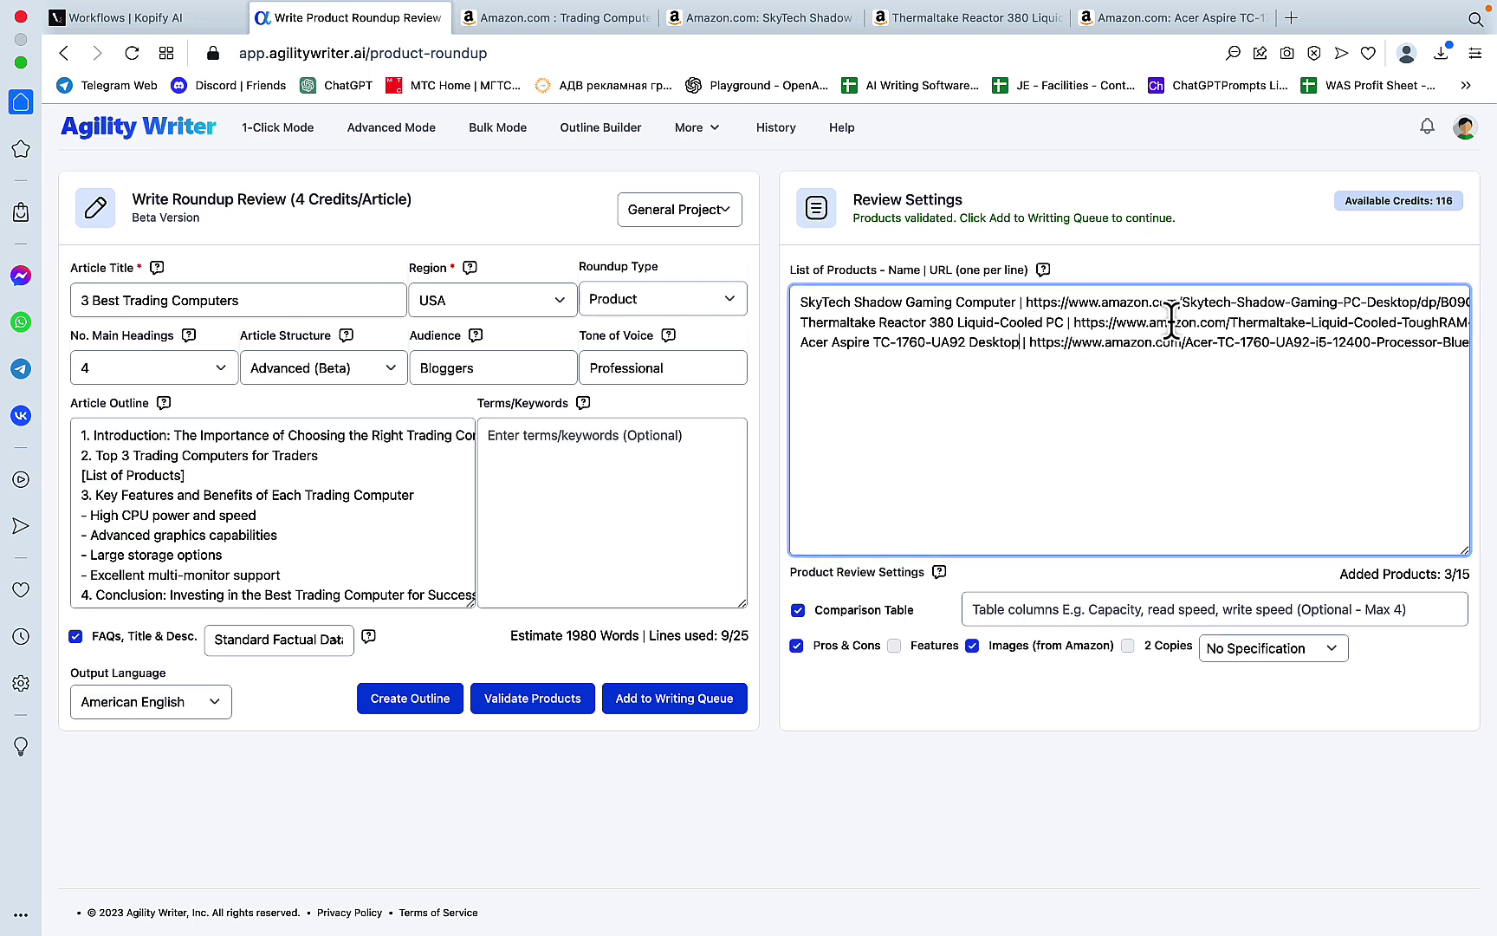
pyautogui.hscroll(3, 1171, 323)
pyautogui.hscroll(1, 1171, 322)
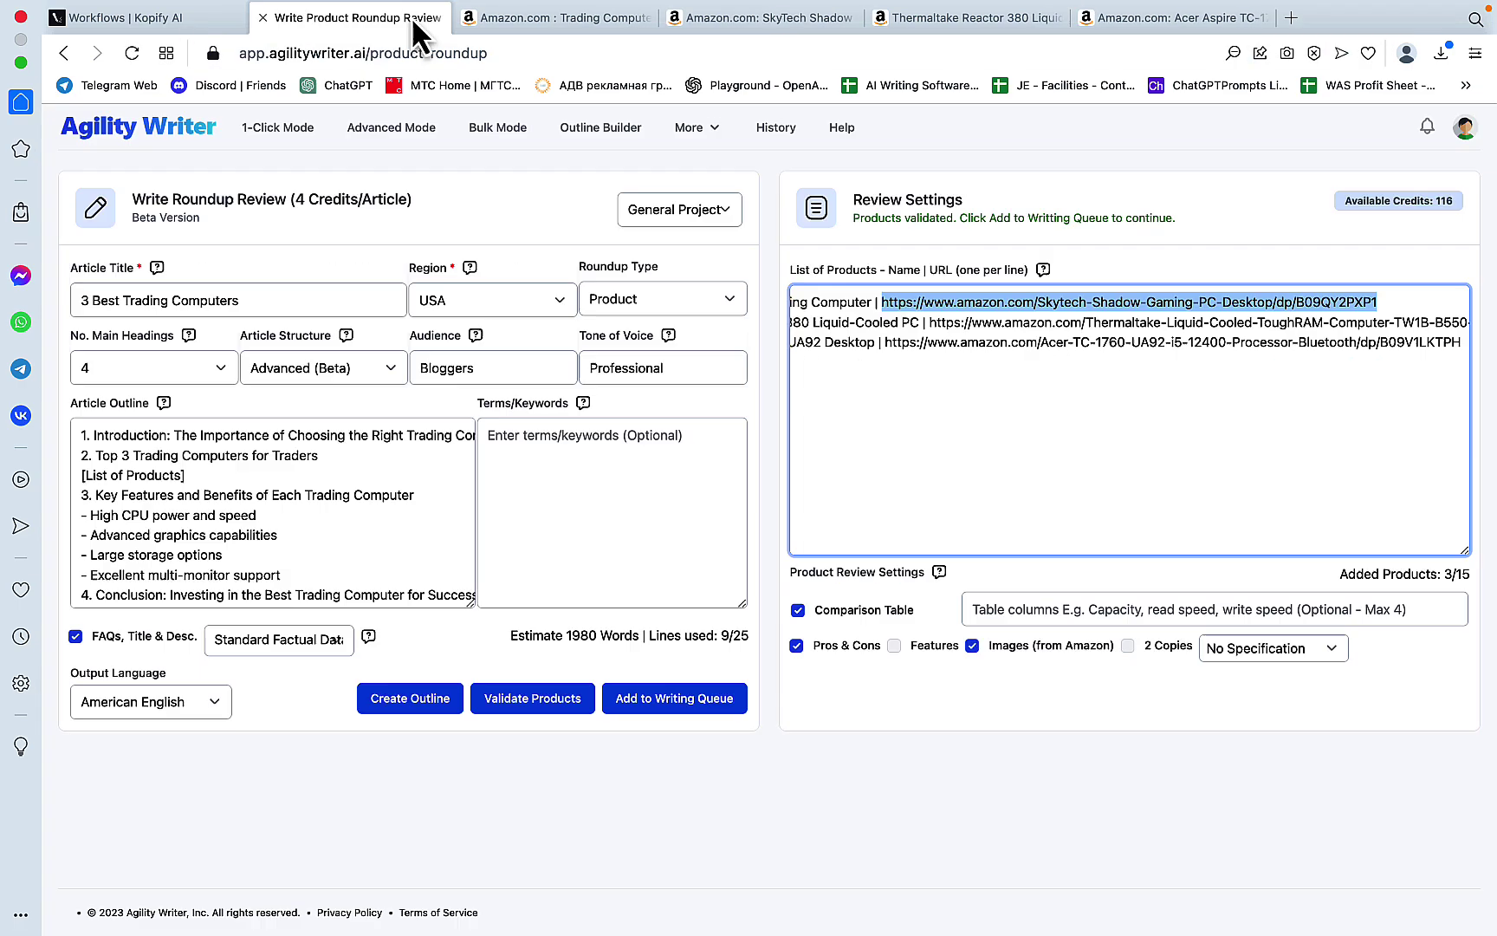
pyautogui.moveTo(883, 323); pyautogui.dragTo(1468, 322)
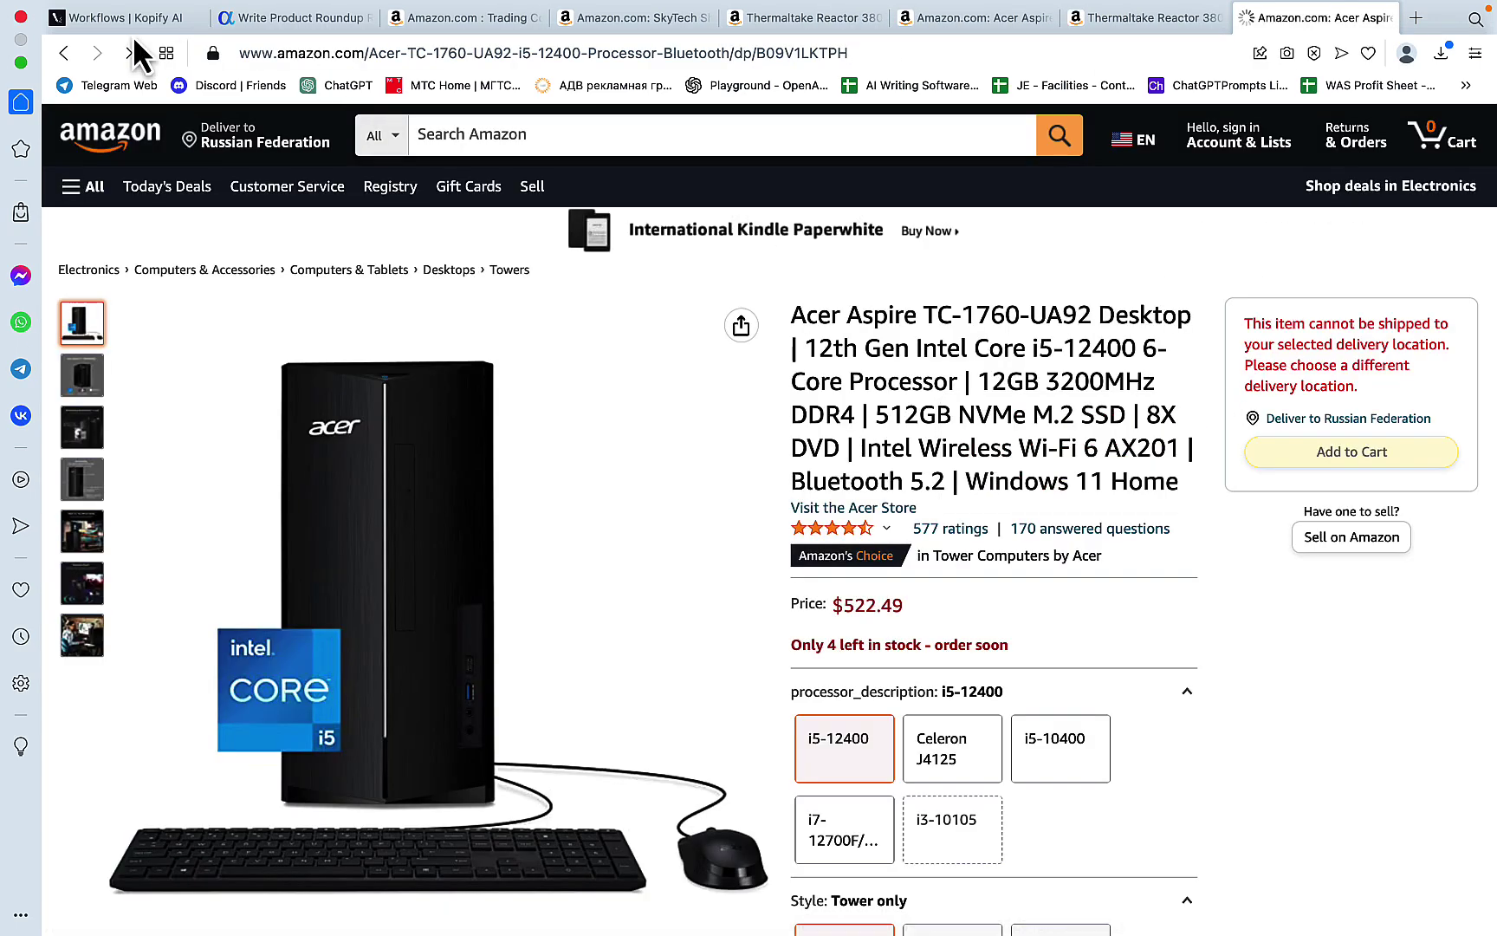
pyautogui.click(258, 17)
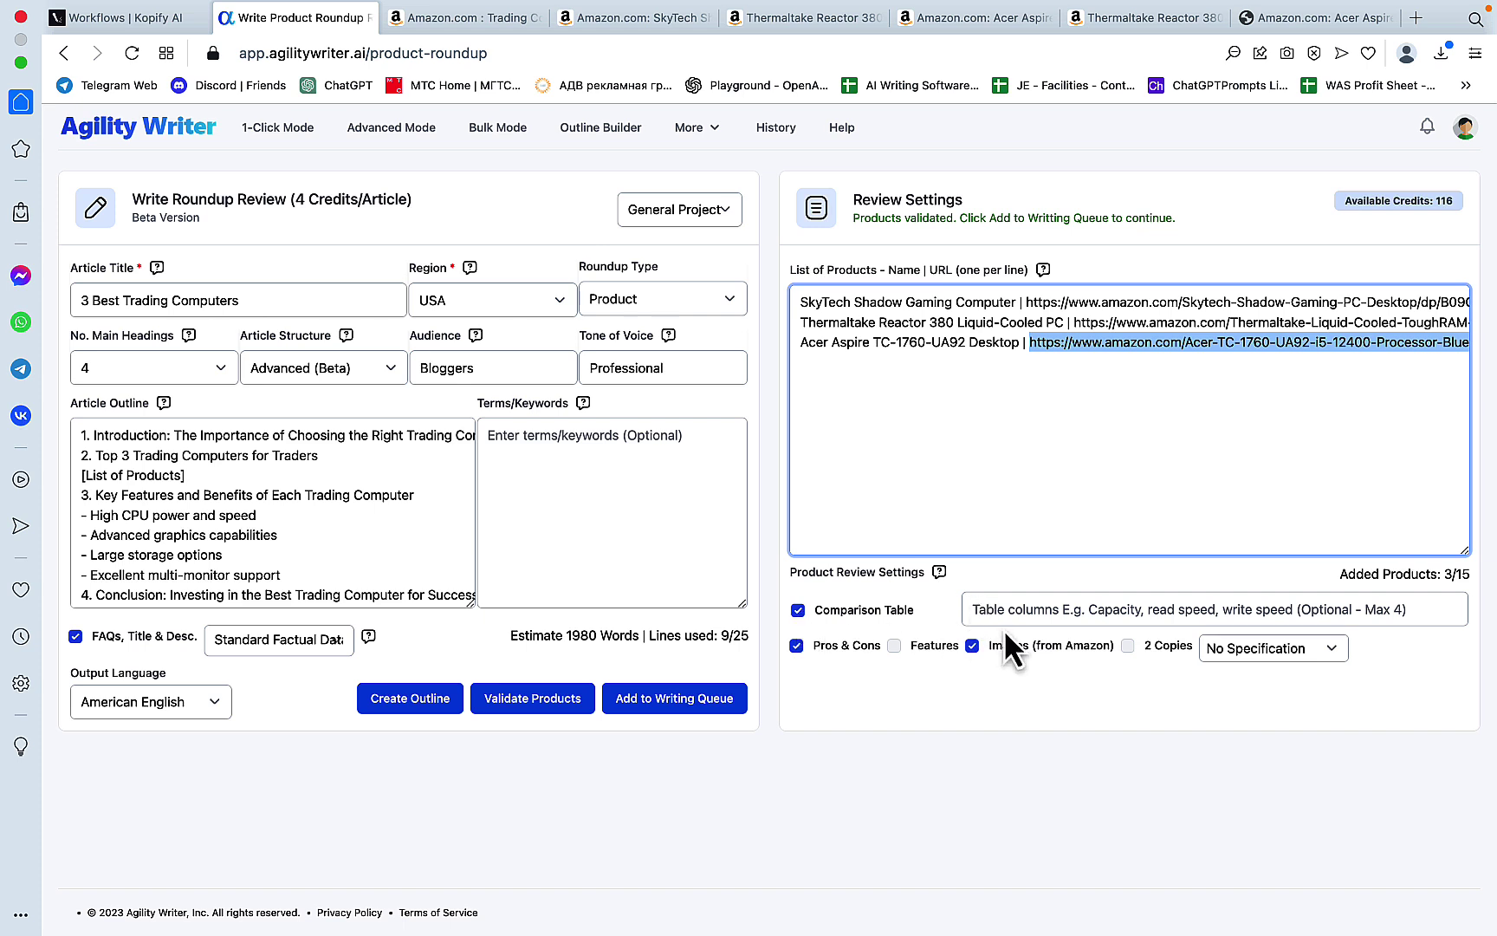
# Step: Enter 'Name, RAM, Processor' as comparison table columns, then clear the field again
pyautogui.click(1029, 611)
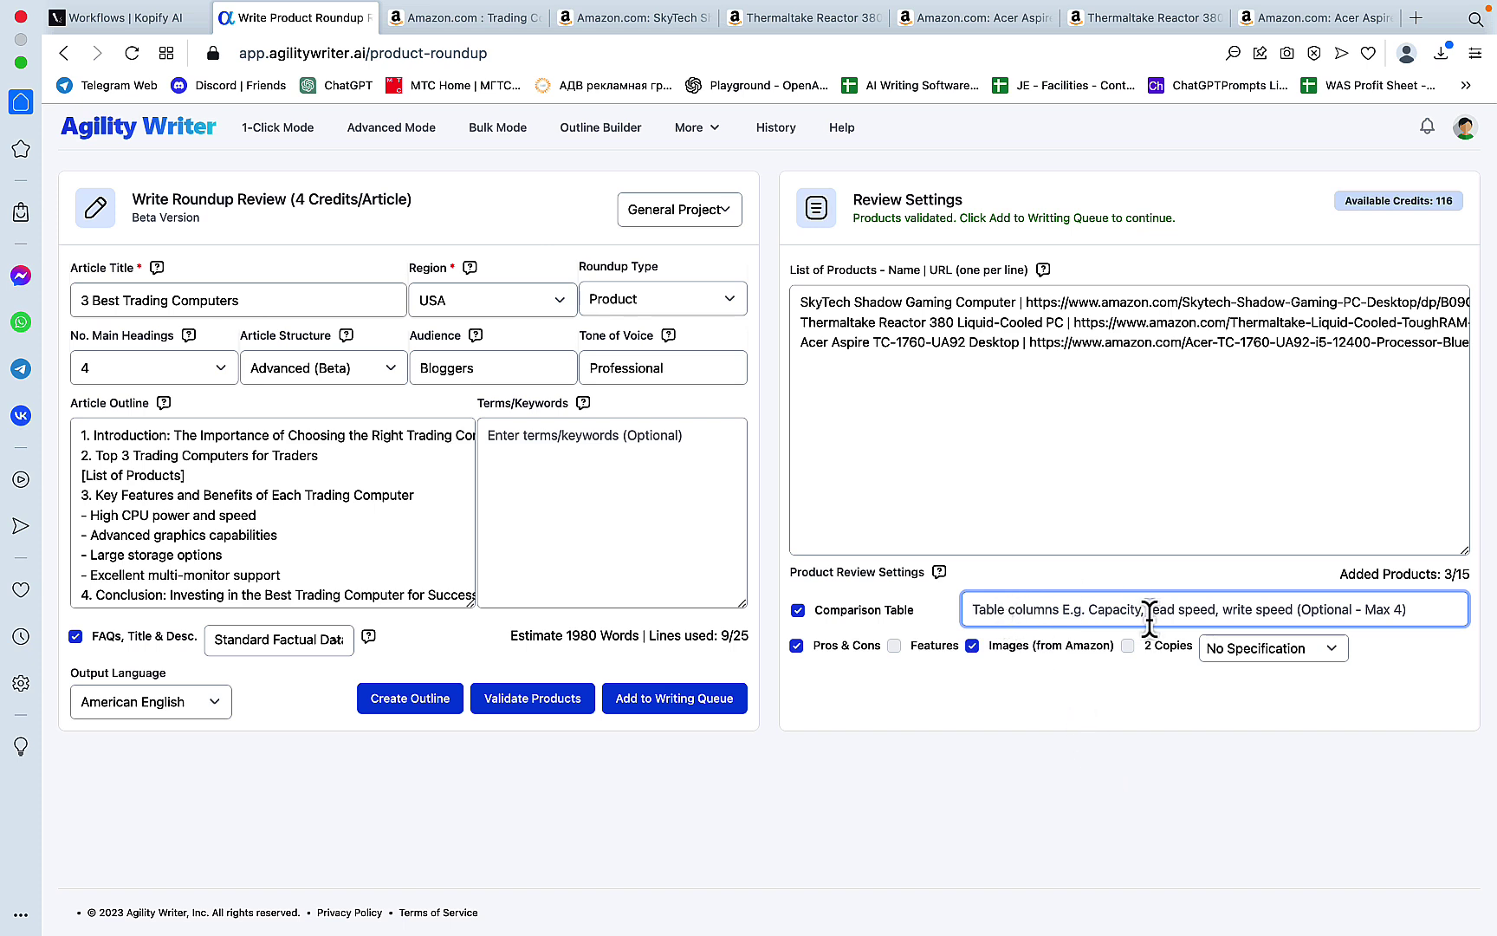
pyautogui.write('Name')
pyautogui.press('BackSpace')
pyautogui.press('BackSpace')
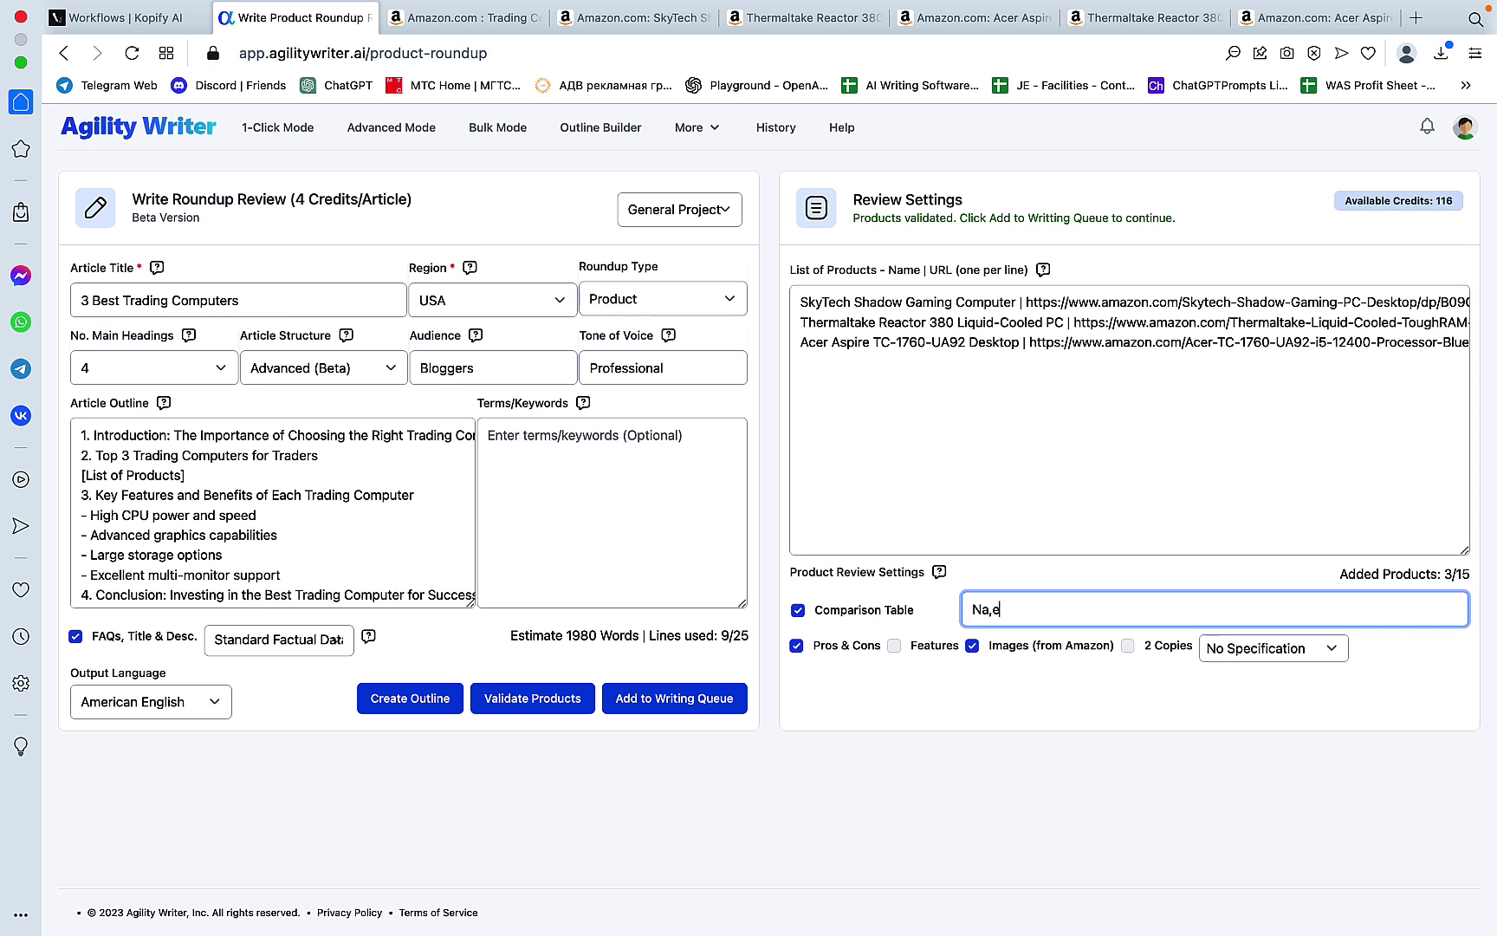
pyautogui.write('me, RAM, Processor')
pyautogui.tripleClick(1186, 612)
pyautogui.press('BackSpace')
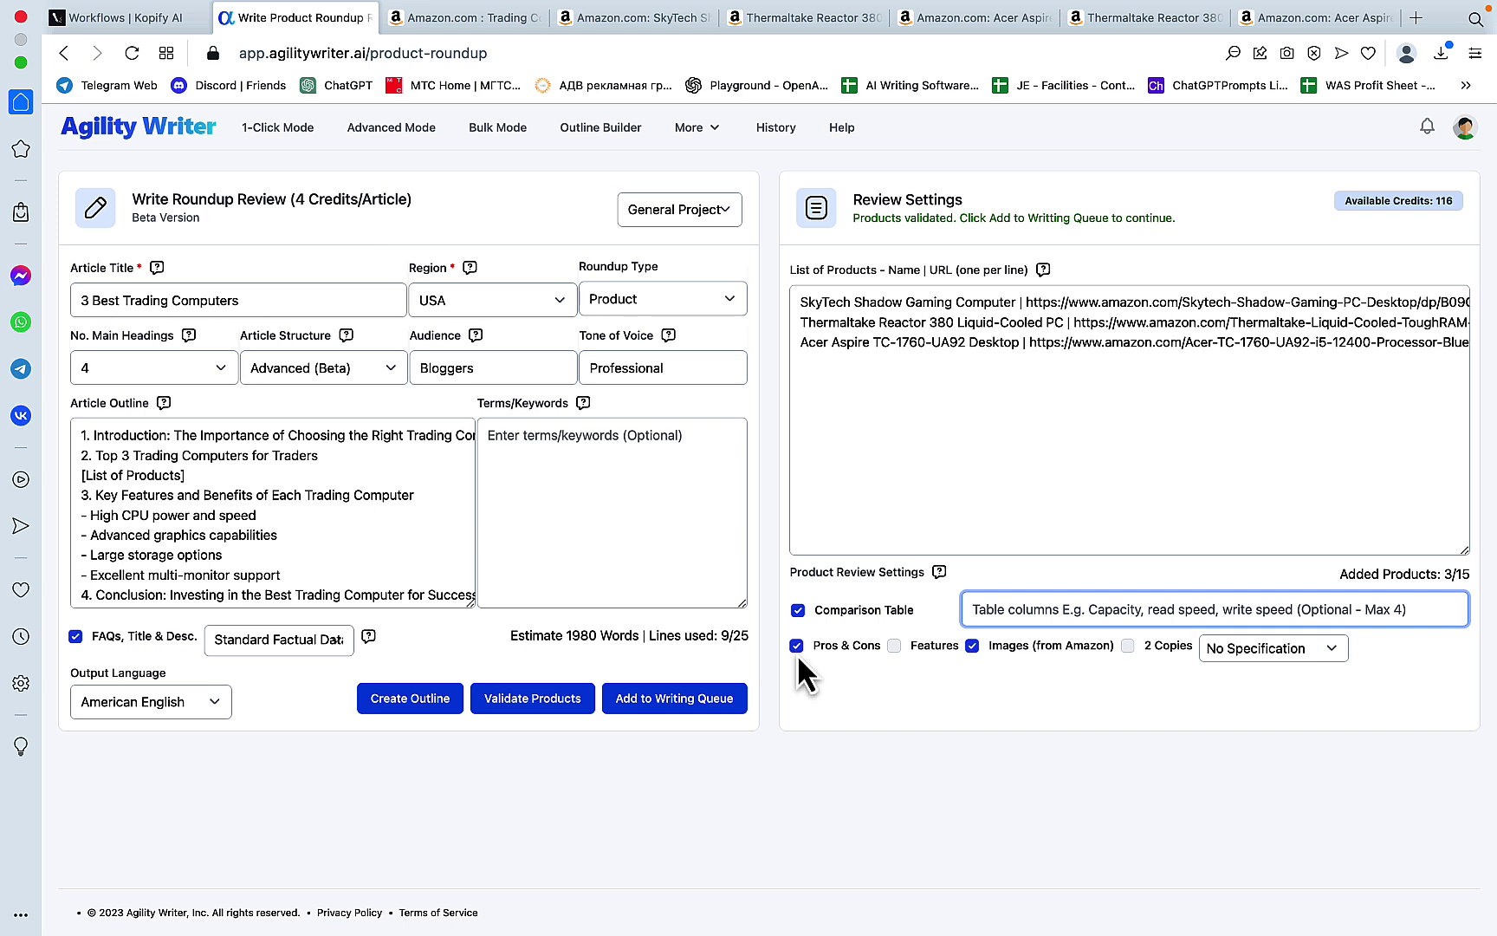
# Step: Include product Features in the reviews, keeping the specification on No Specification
pyautogui.click(895, 646)
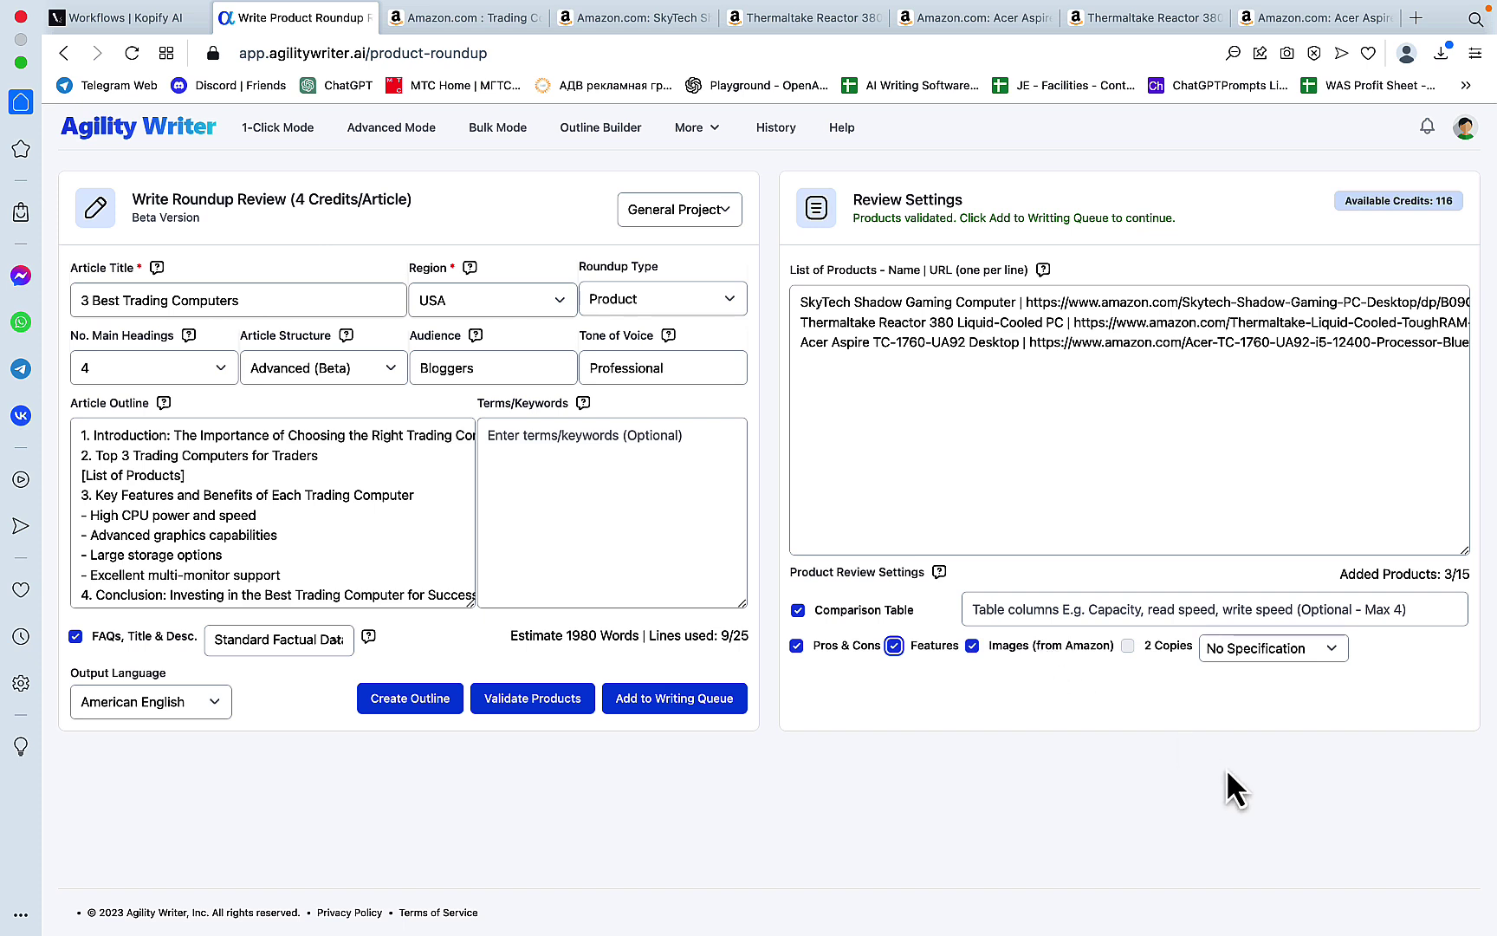
pyautogui.click(1271, 647)
pyautogui.click(1282, 648)
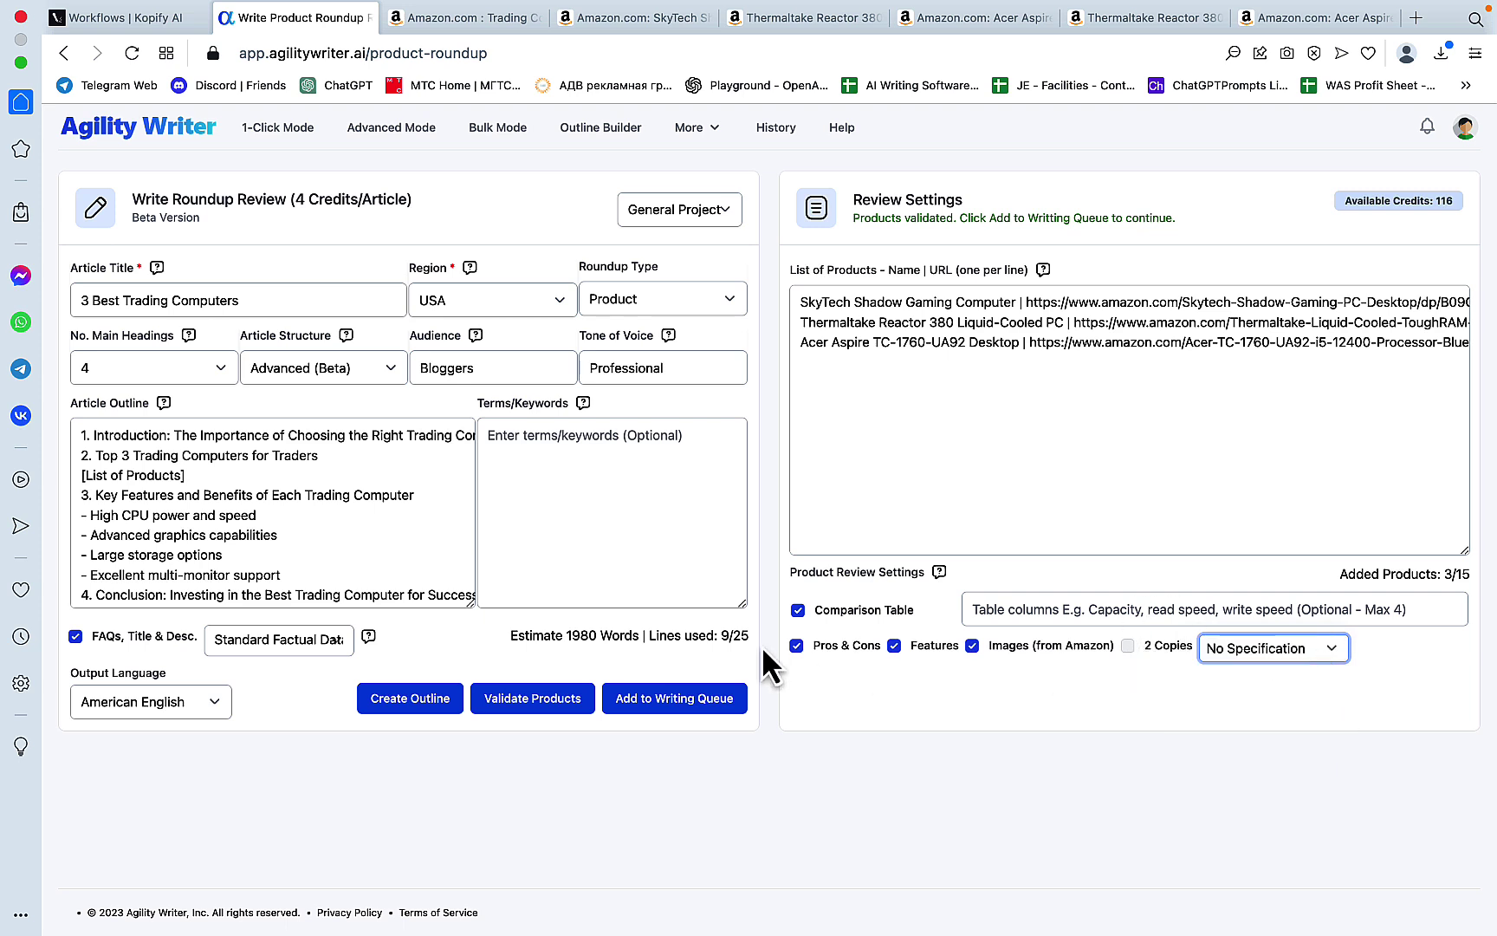
# Step: Queue the roundup article and check History, where 3 Best Trading Computers shows complete
pyautogui.click(678, 707)
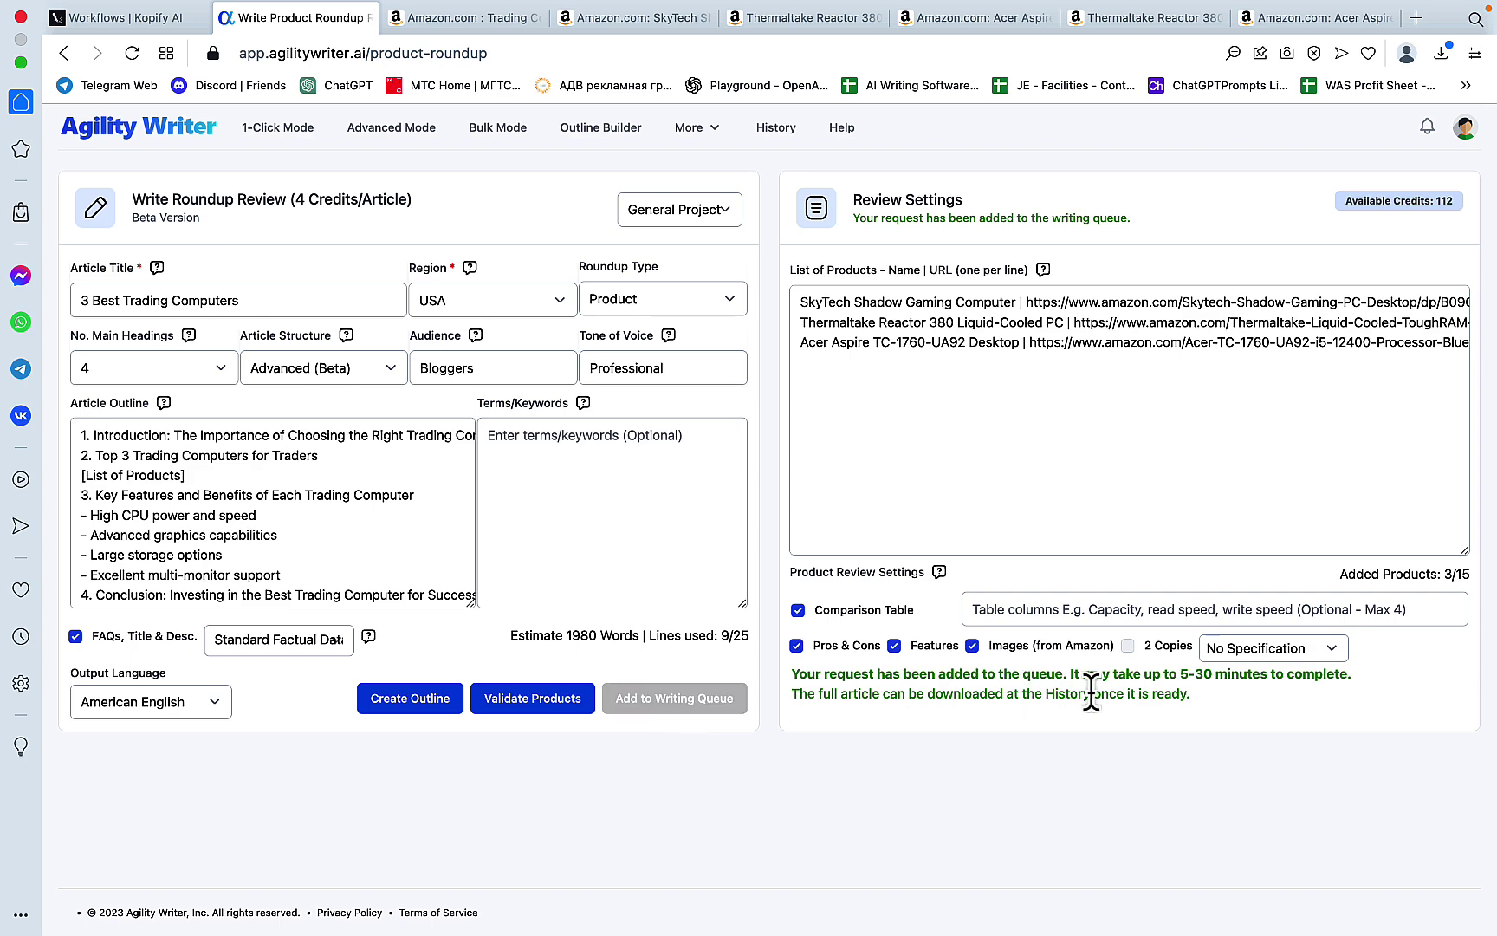
pyautogui.click(775, 128)
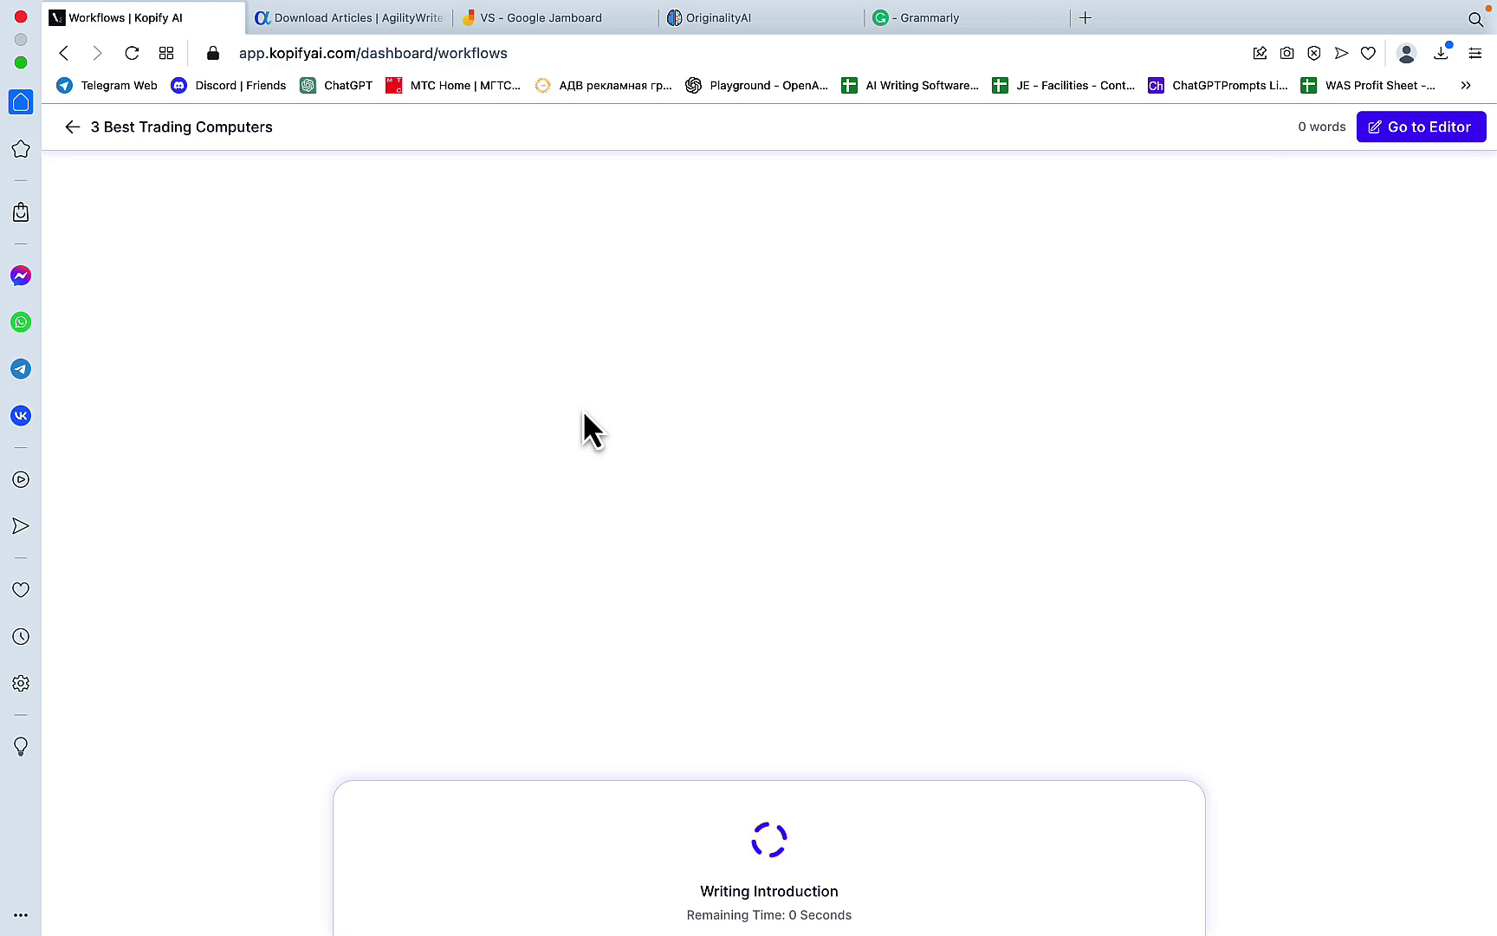
pyautogui.click(335, 18)
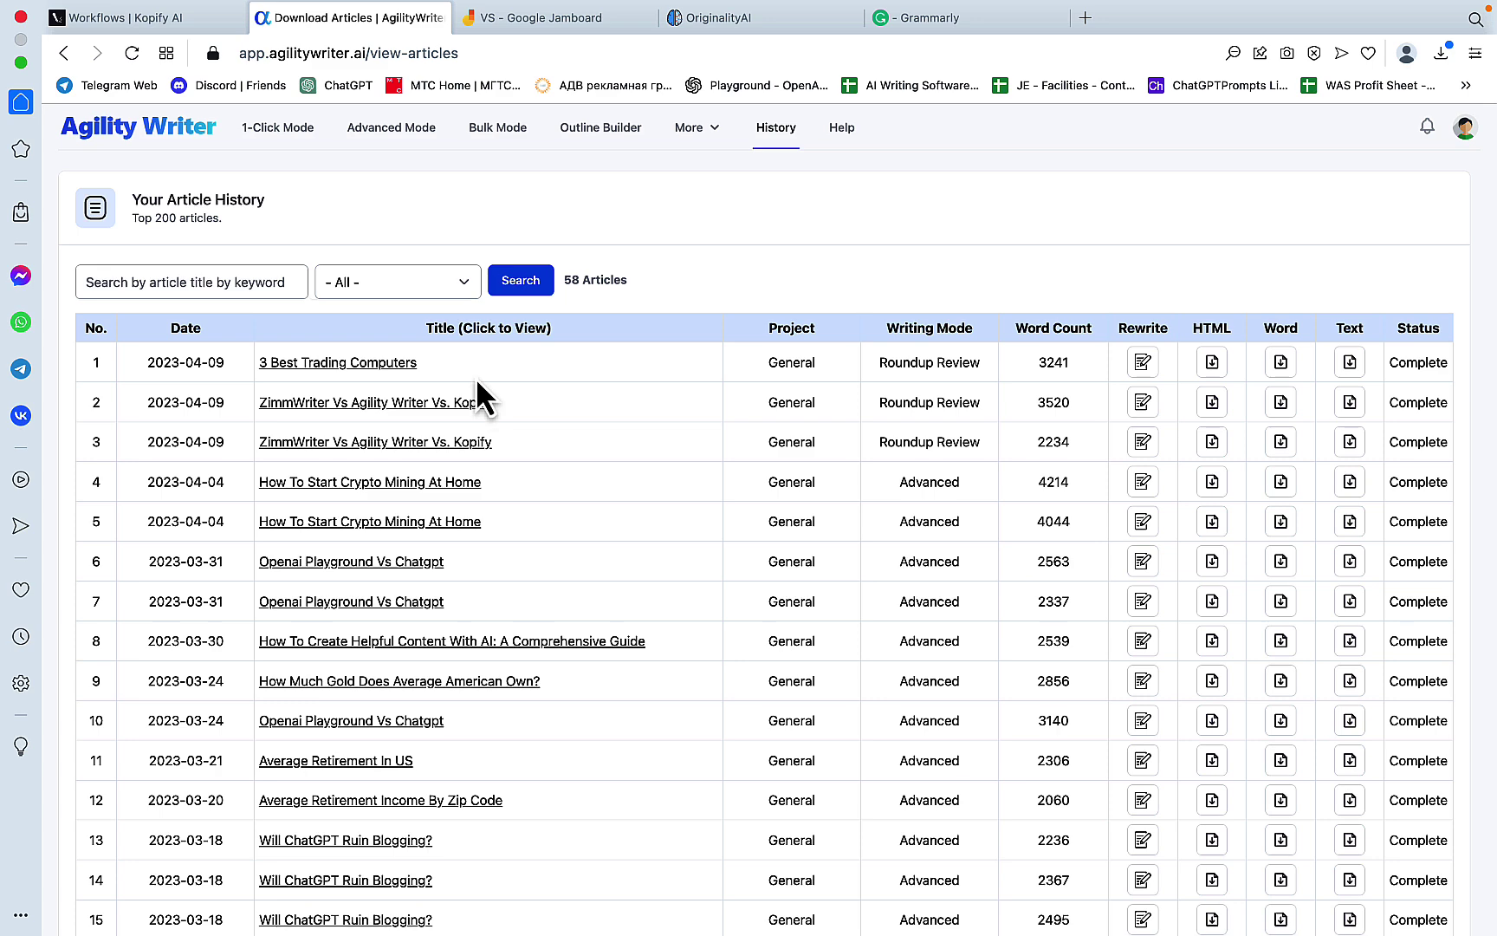
# Step: Open the 3 Best Trading Computers article and read through it
pyautogui.click(329, 364)
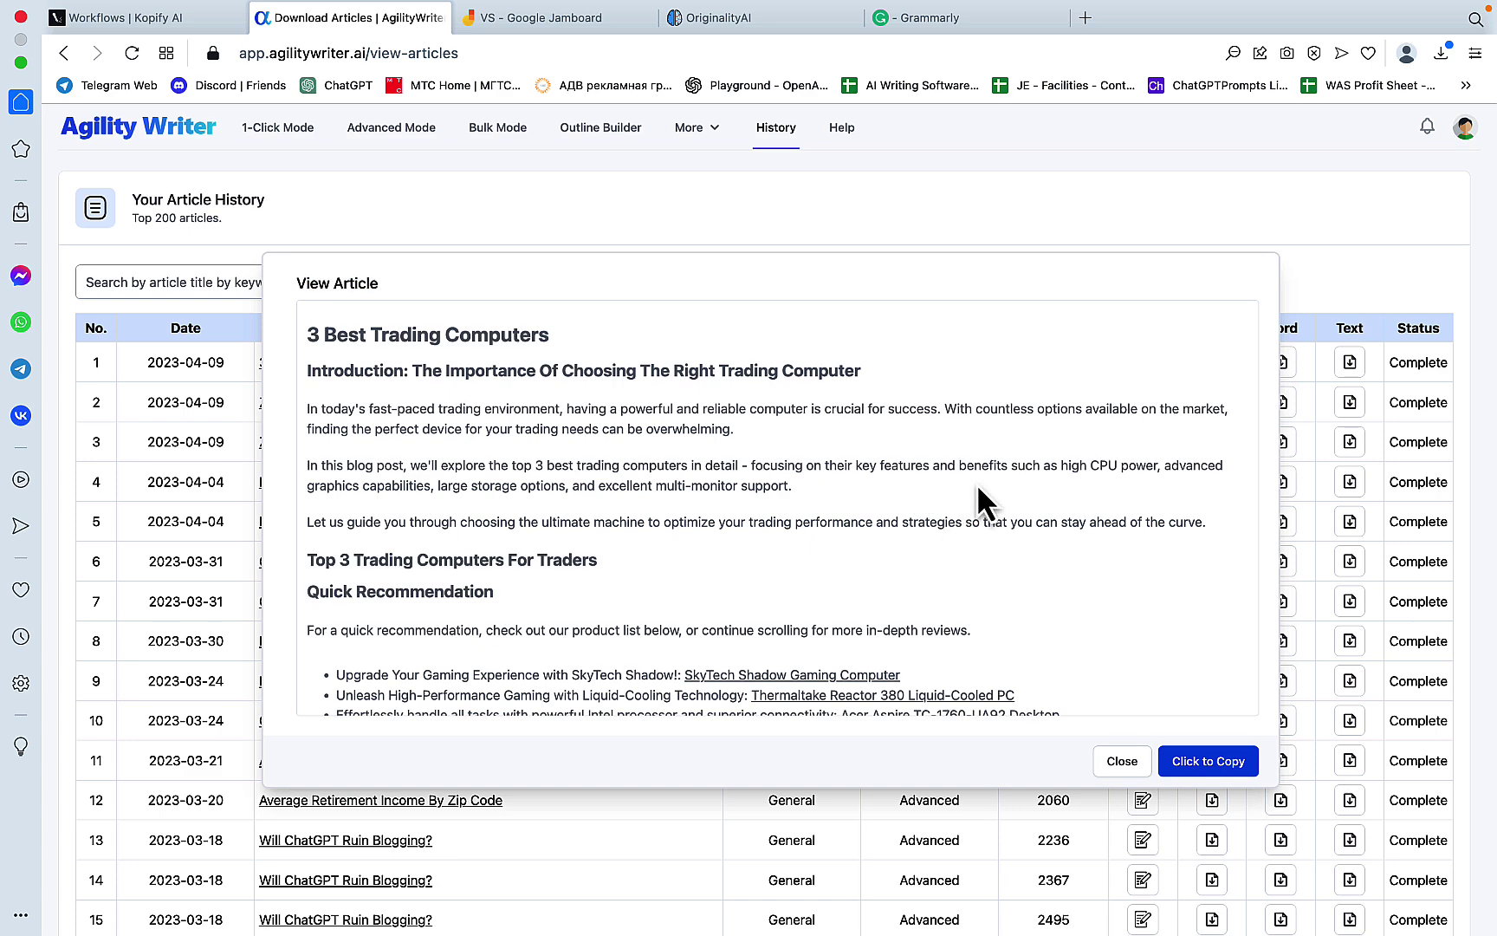
pyautogui.scroll(-3, 1098, 541)
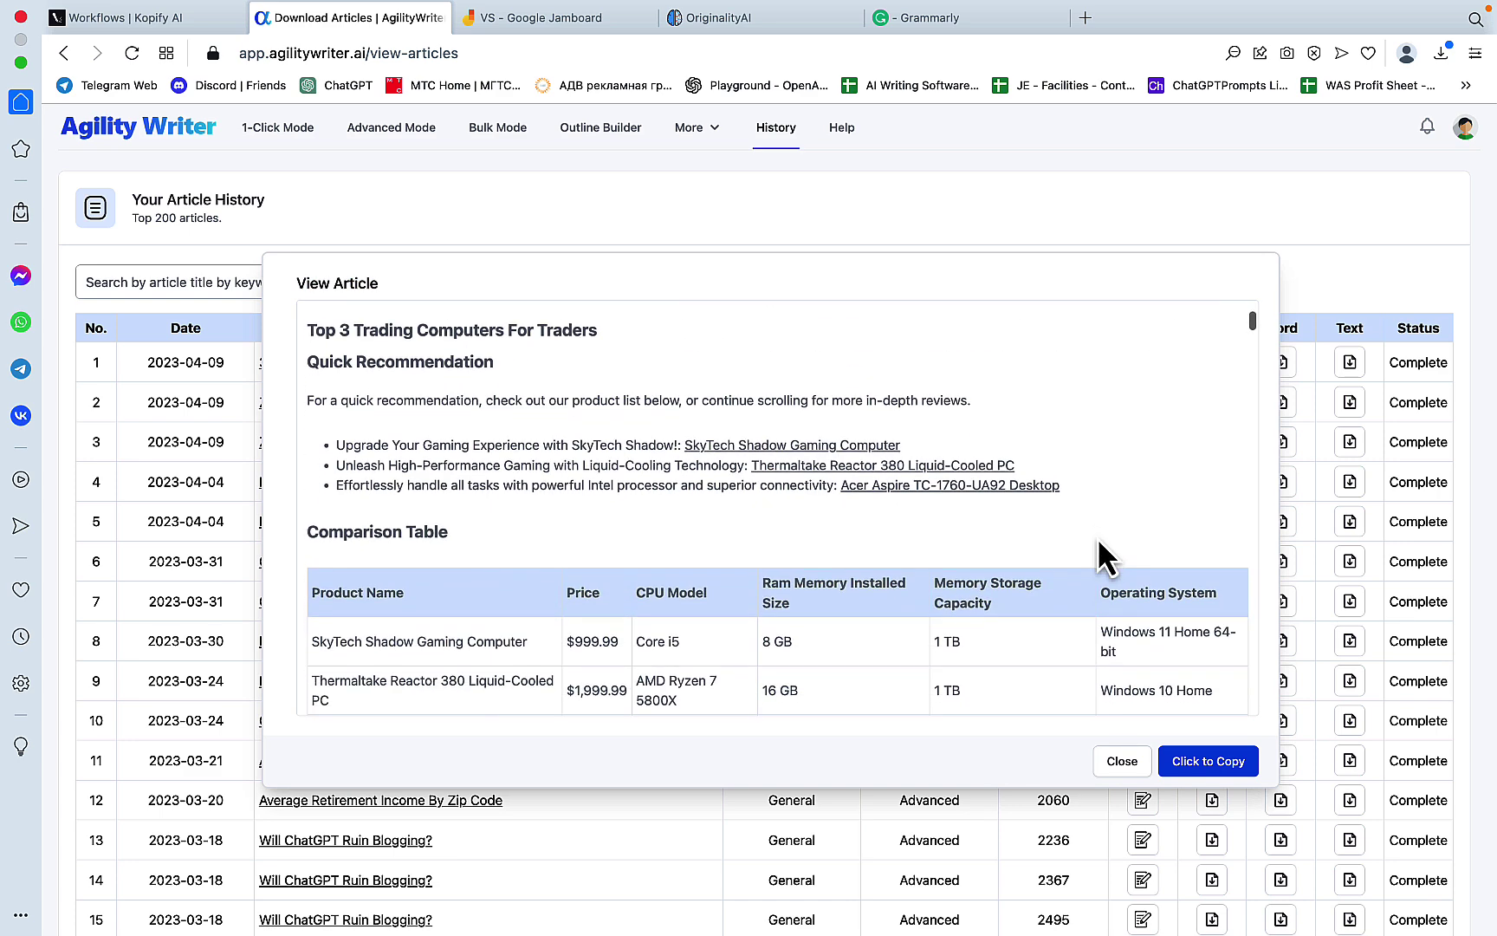
pyautogui.scroll(-8, 1097, 537)
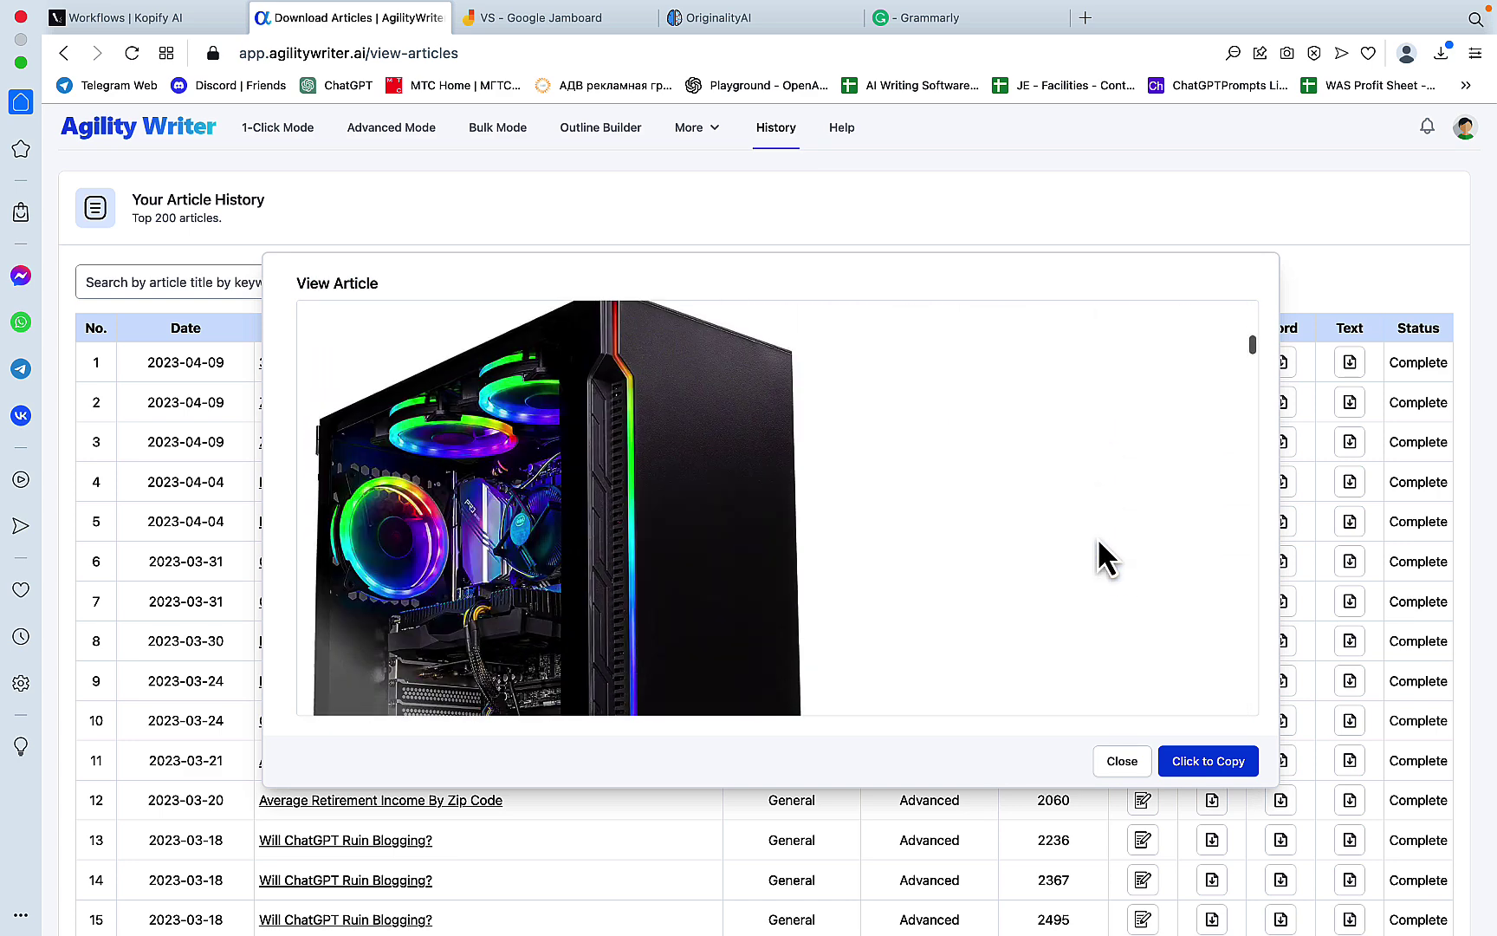
pyautogui.scroll(-15, 1096, 537)
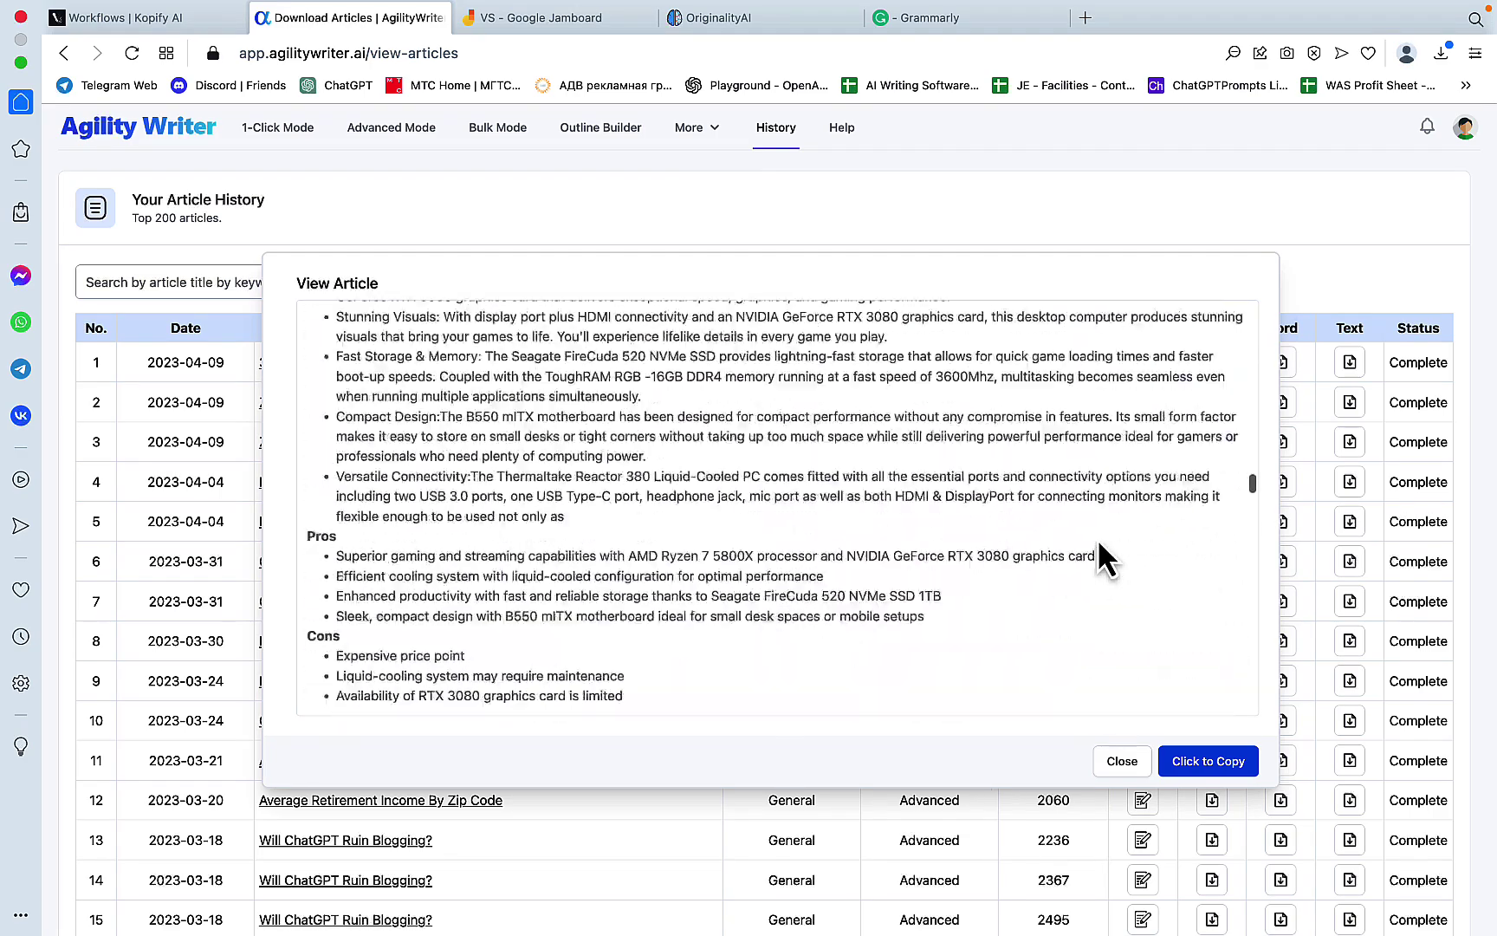
pyautogui.scroll(-15, 1096, 538)
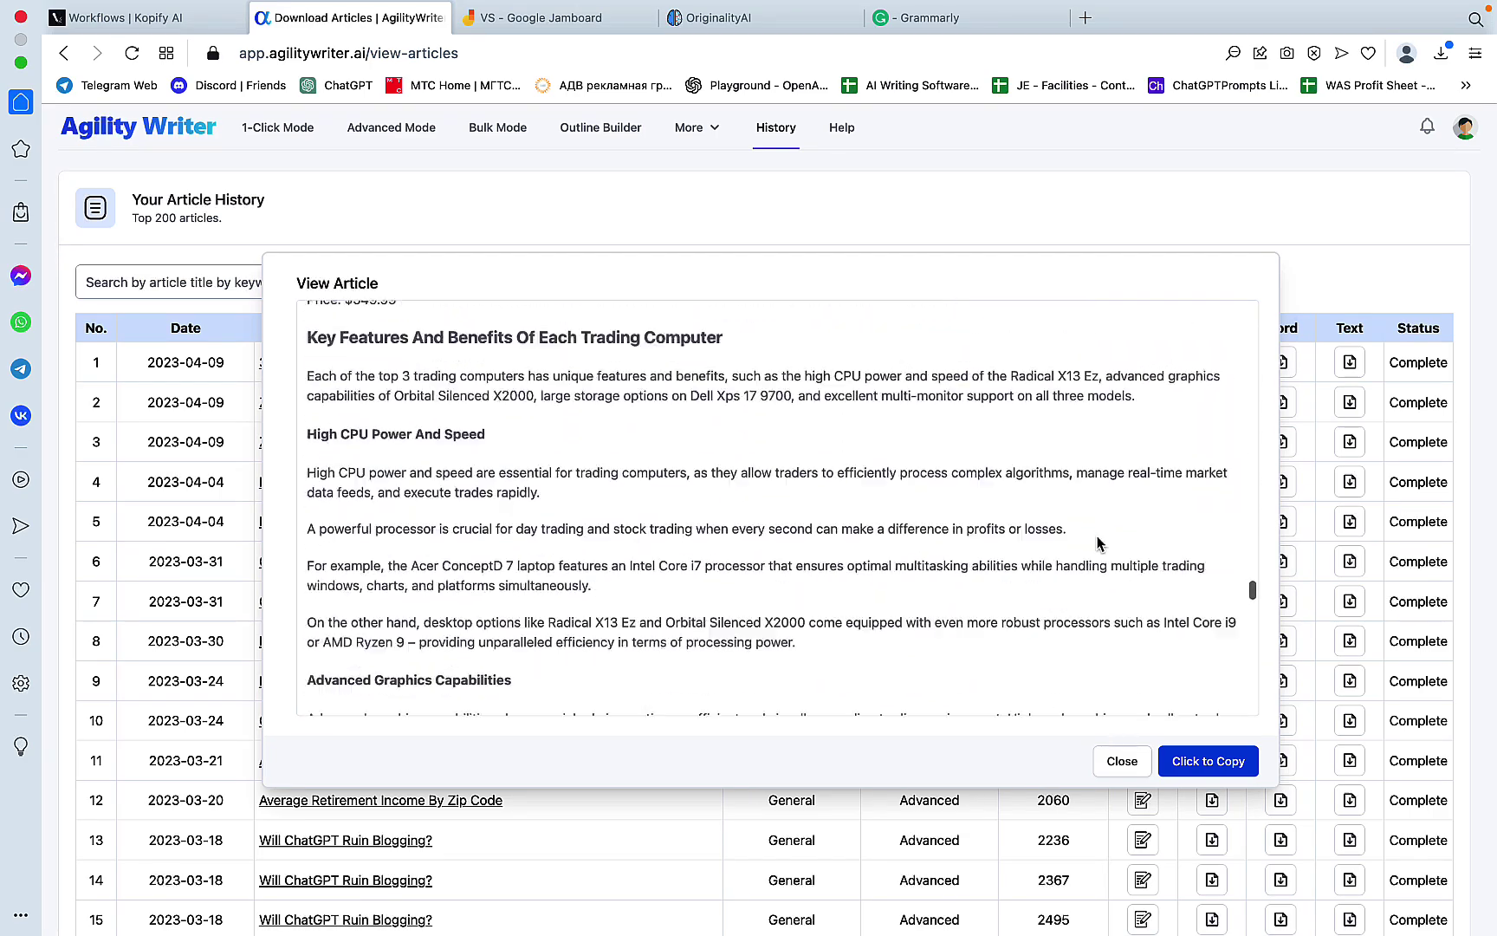
pyautogui.scroll(-15, 1097, 543)
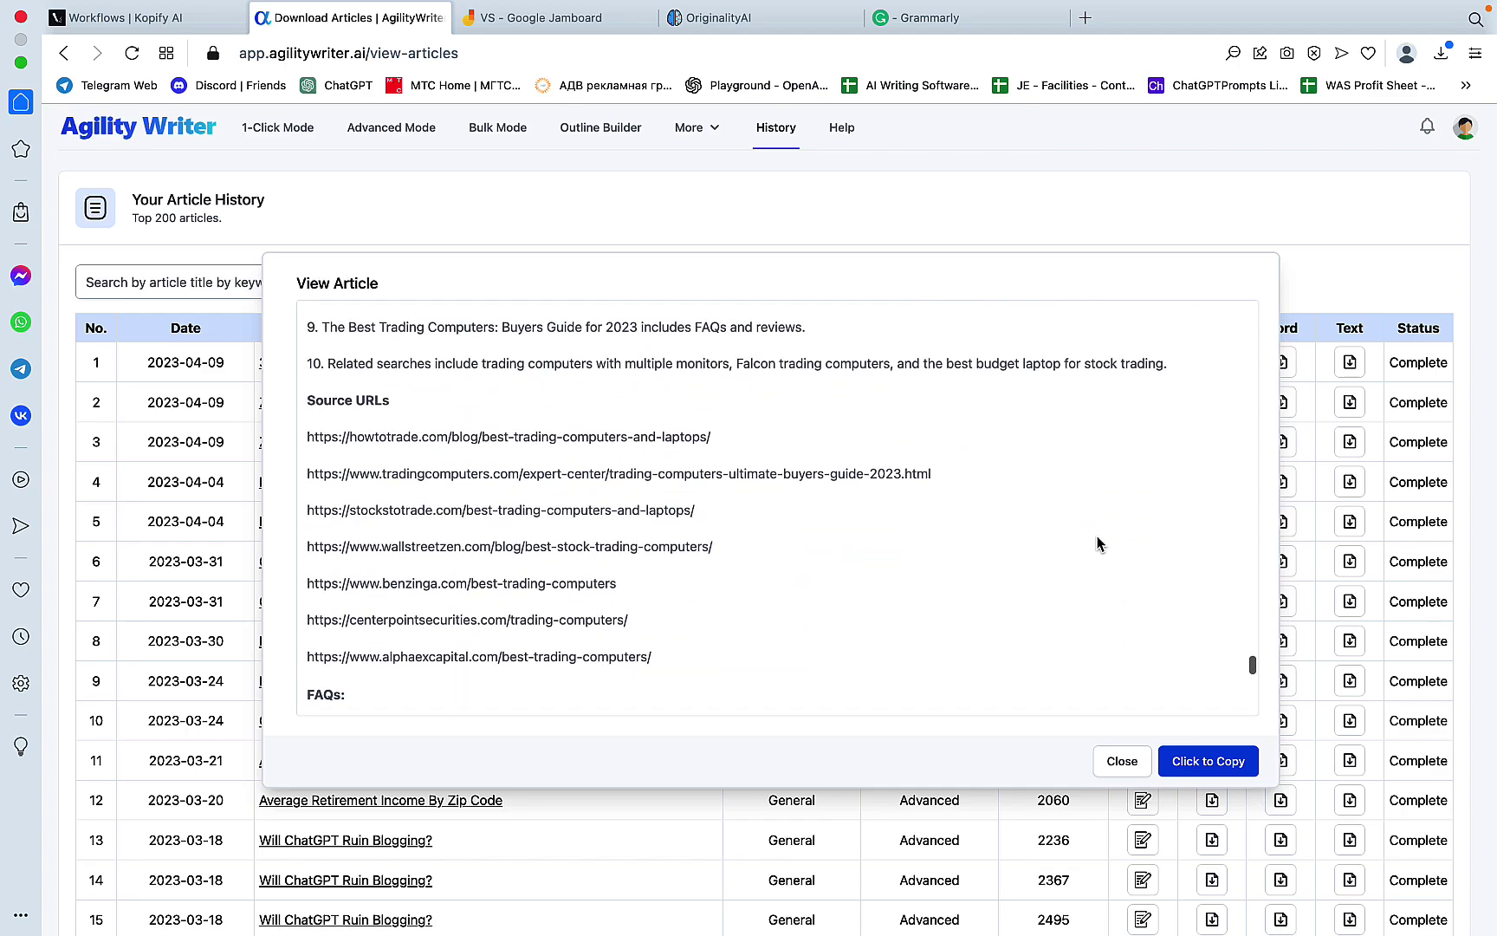
pyautogui.scroll(-5, 1097, 543)
pyautogui.scroll(20, 1096, 538)
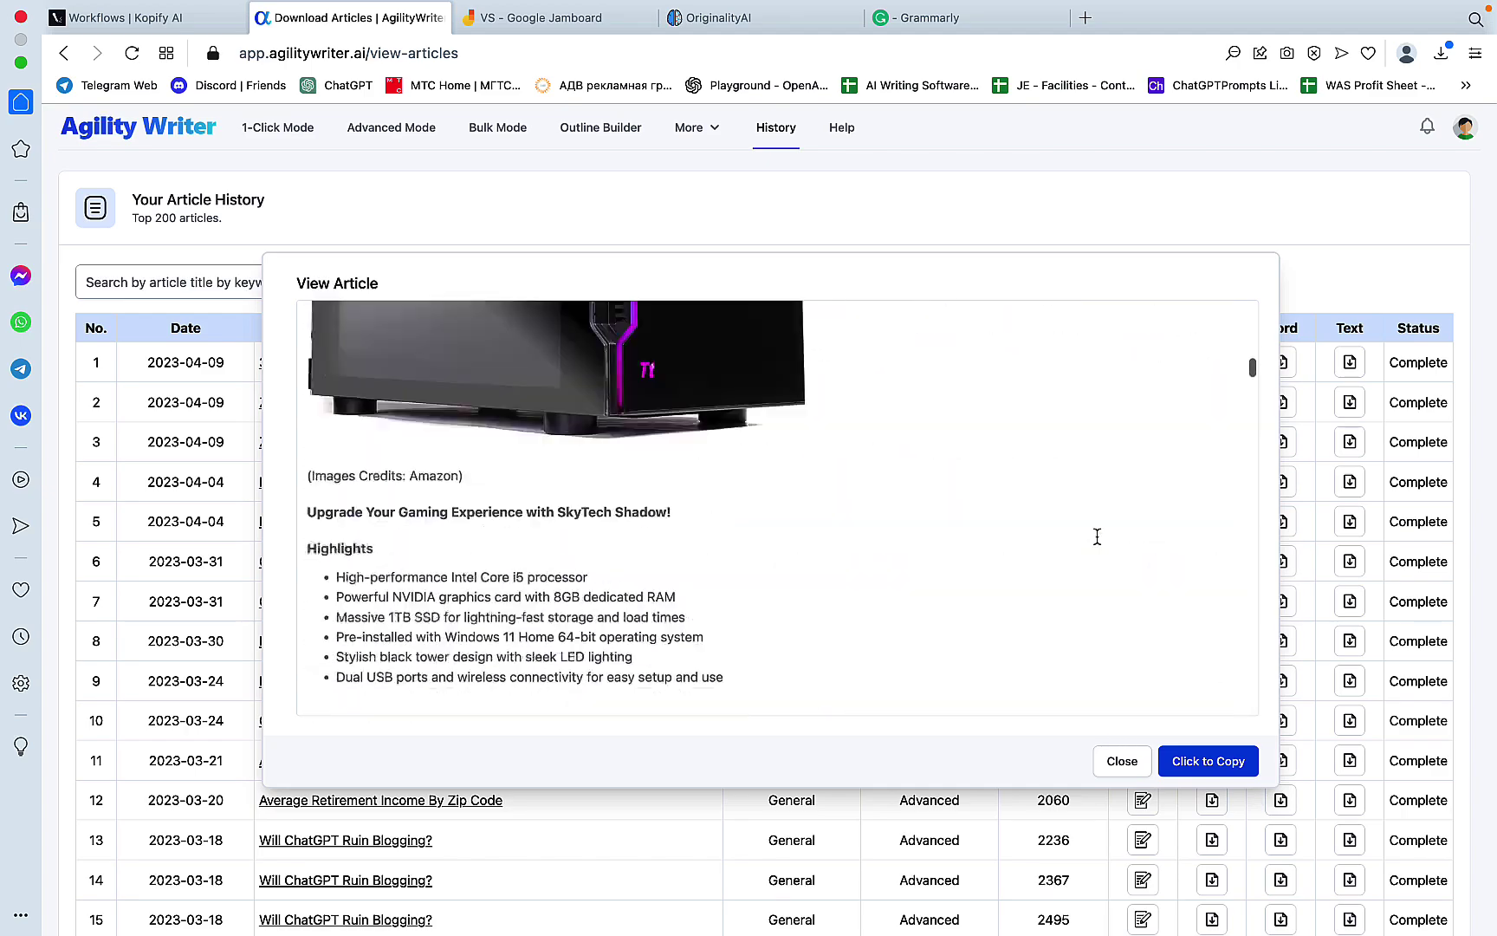
pyautogui.scroll(10, 1096, 536)
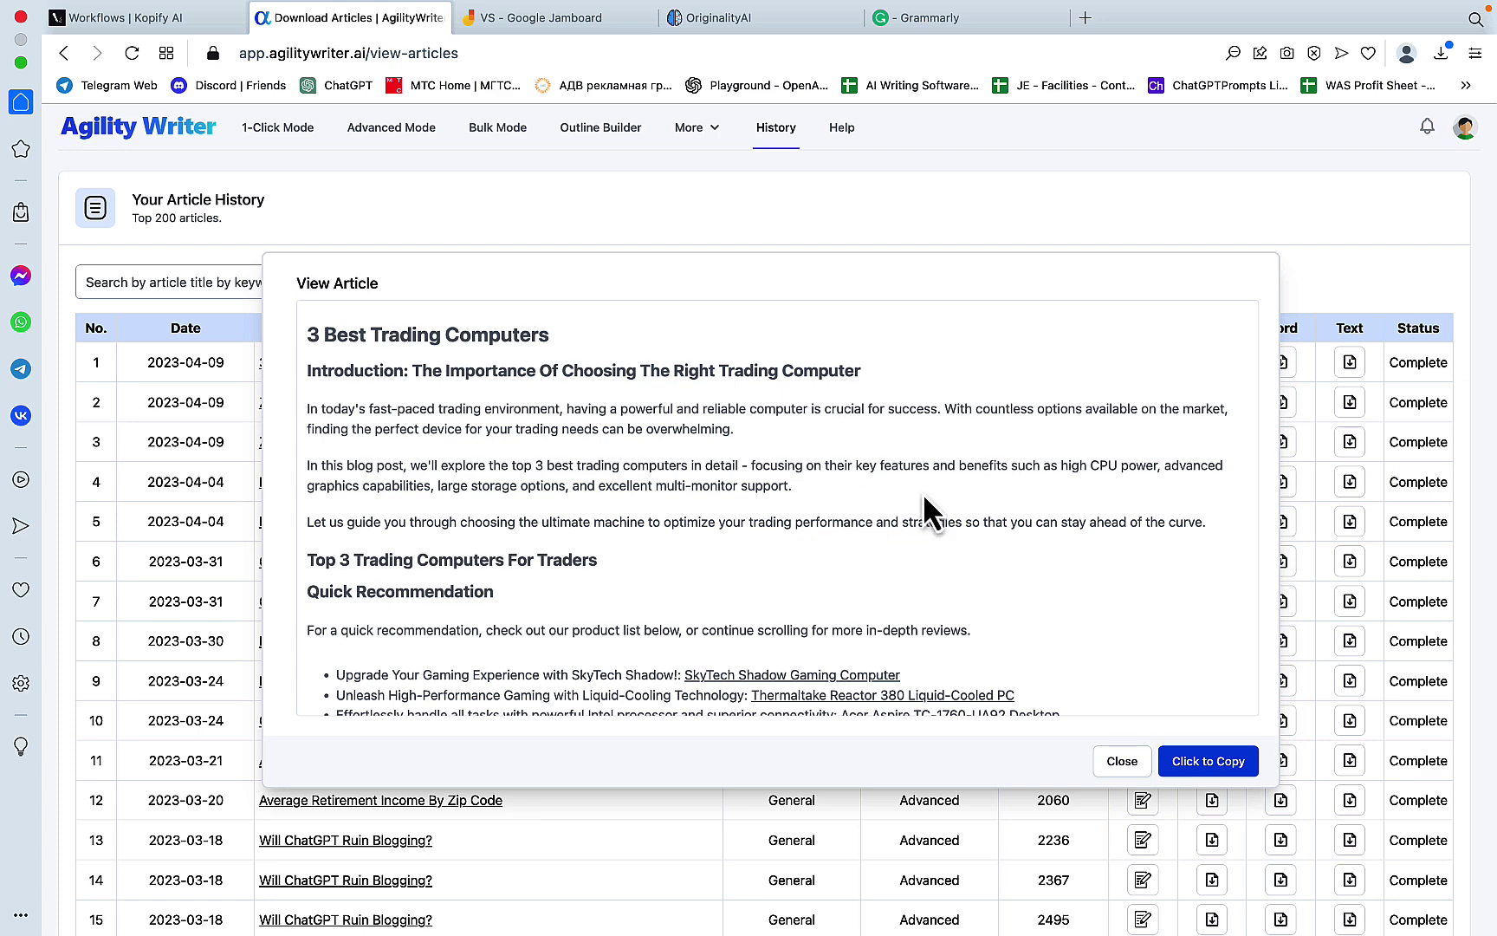
pyautogui.scroll(-3, 845, 447)
pyautogui.scroll(1, 845, 442)
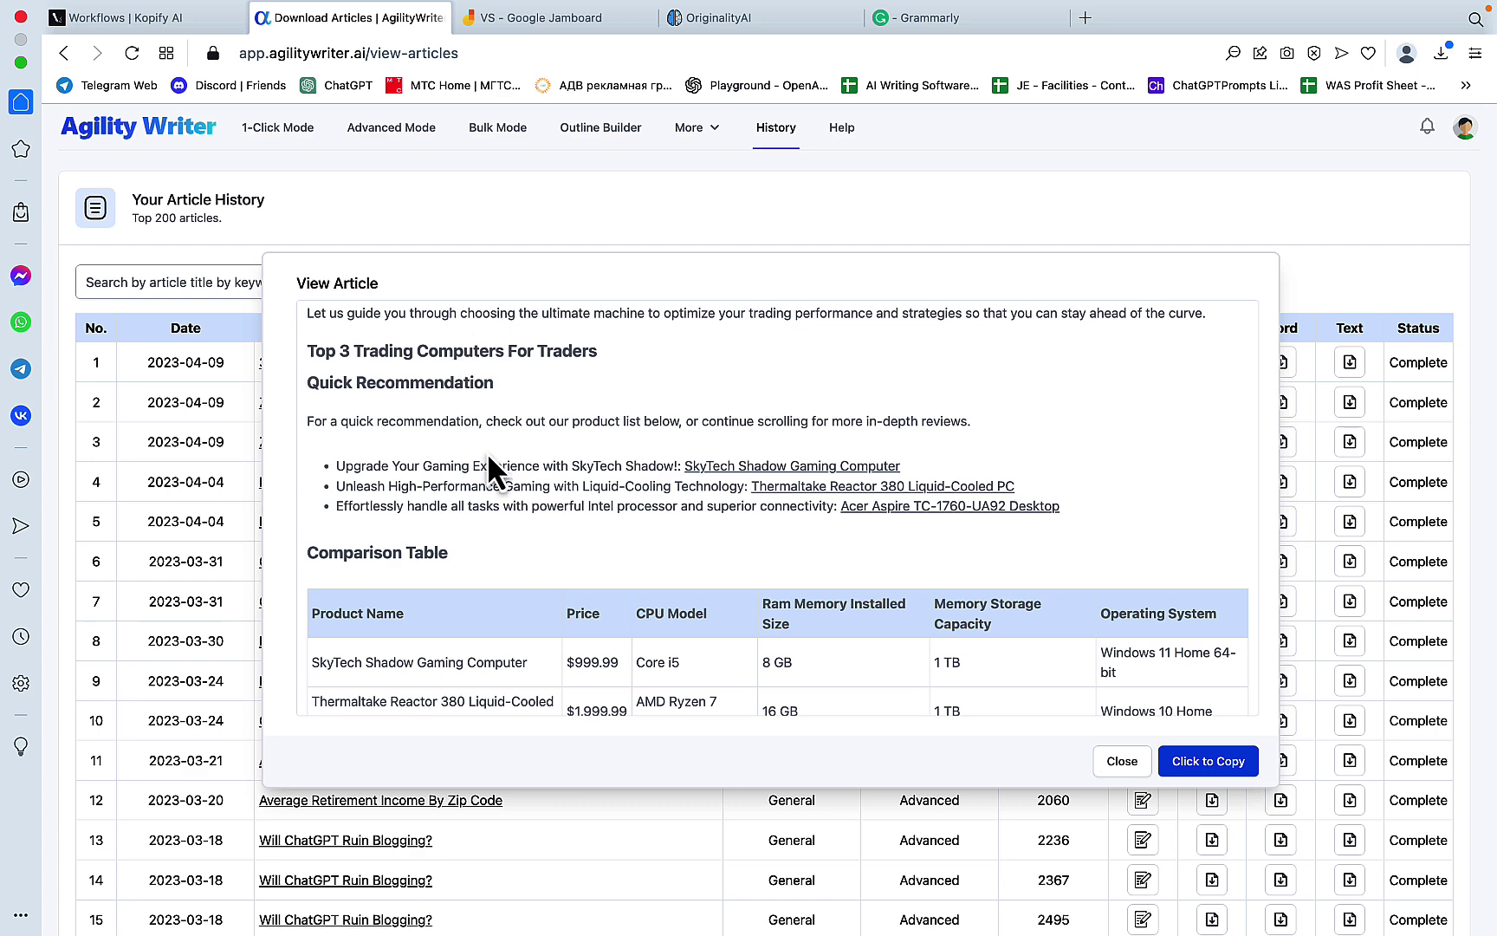
pyautogui.scroll(-1, 827, 475)
pyautogui.scroll(-3, 828, 479)
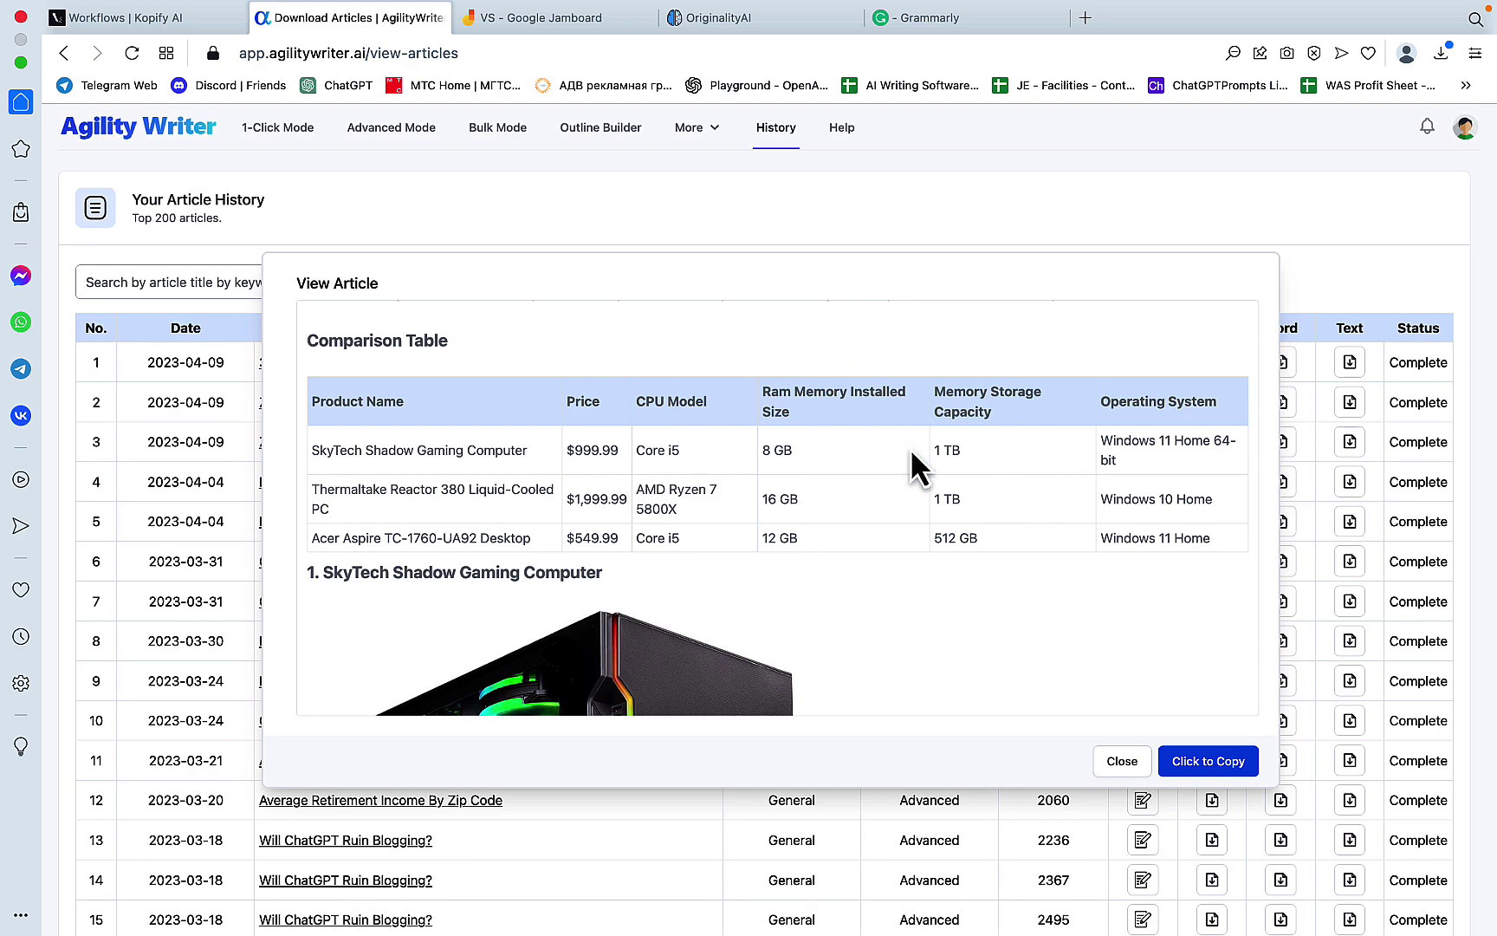
pyautogui.scroll(-10, 911, 459)
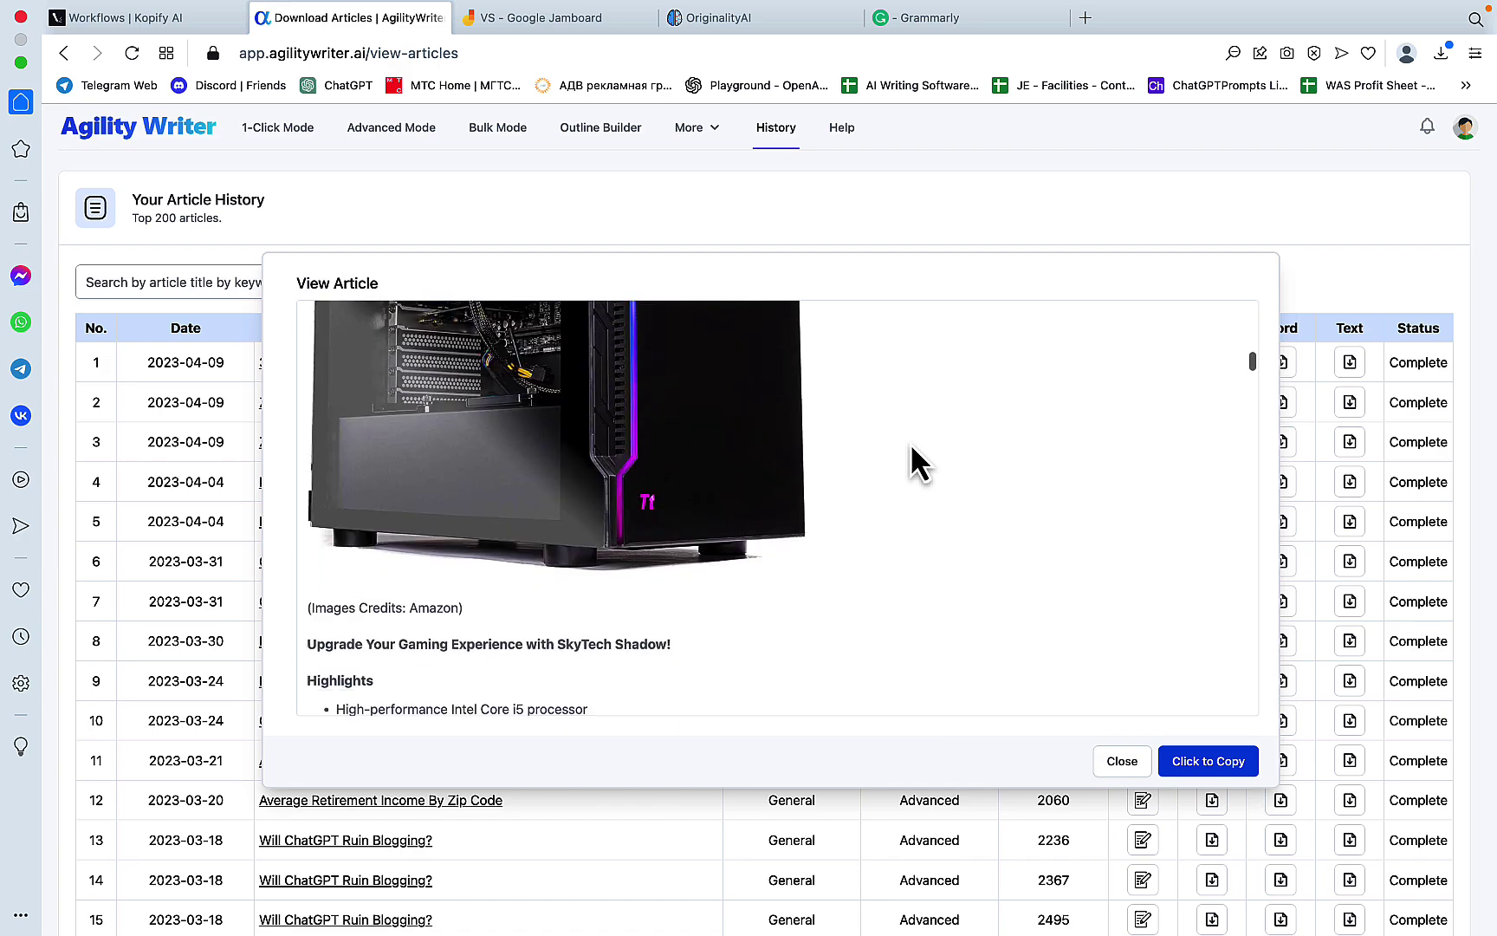
pyautogui.scroll(-2, 784, 503)
pyautogui.scroll(-12, 597, 450)
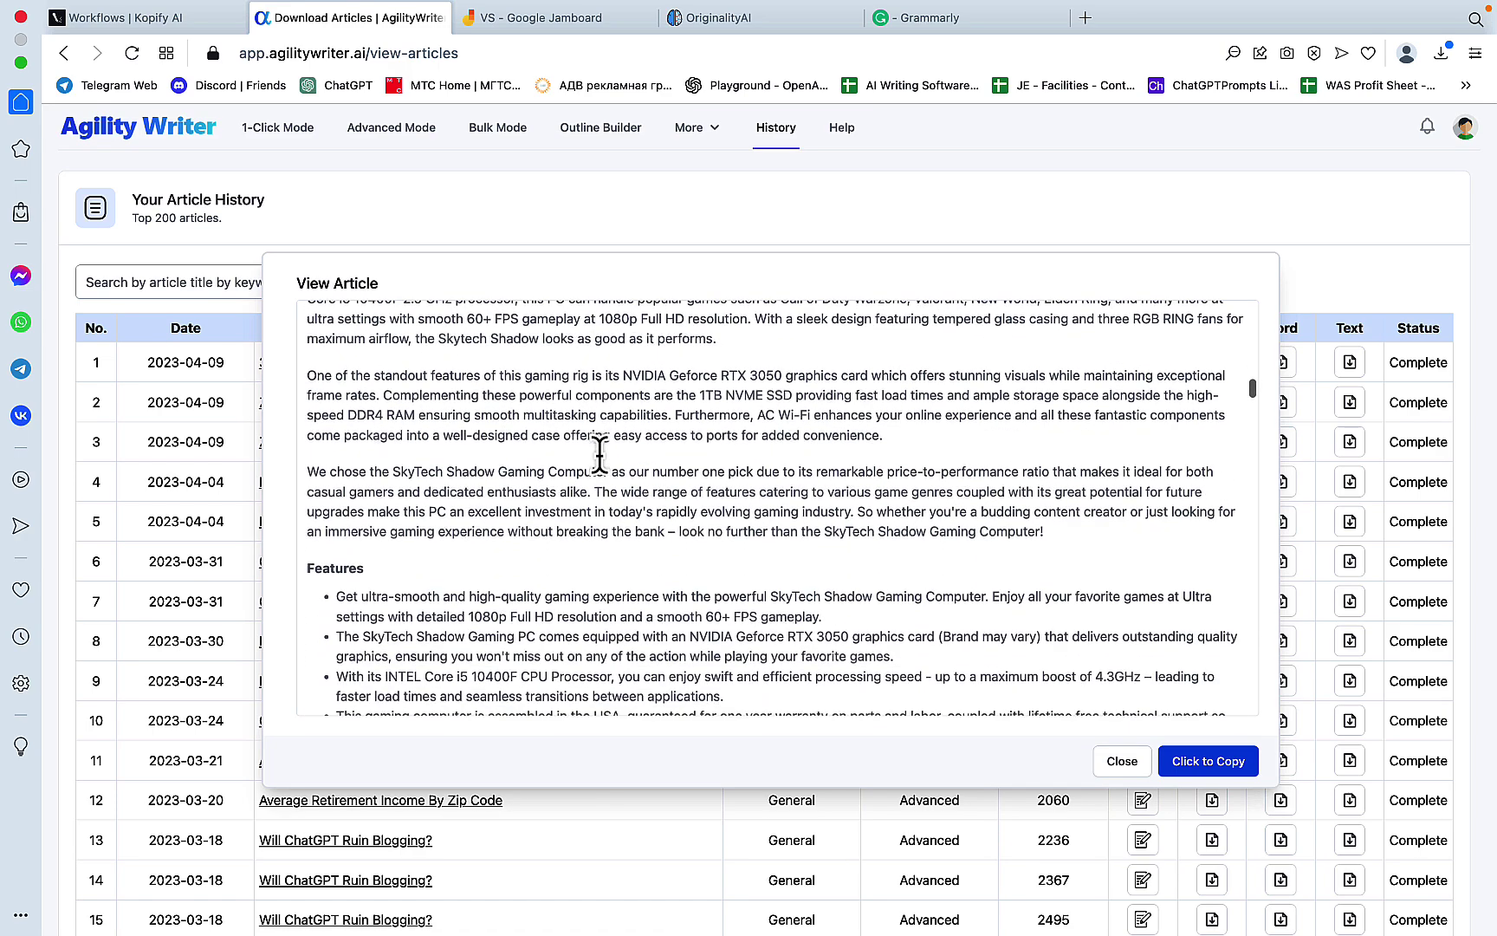
pyautogui.scroll(-8, 597, 485)
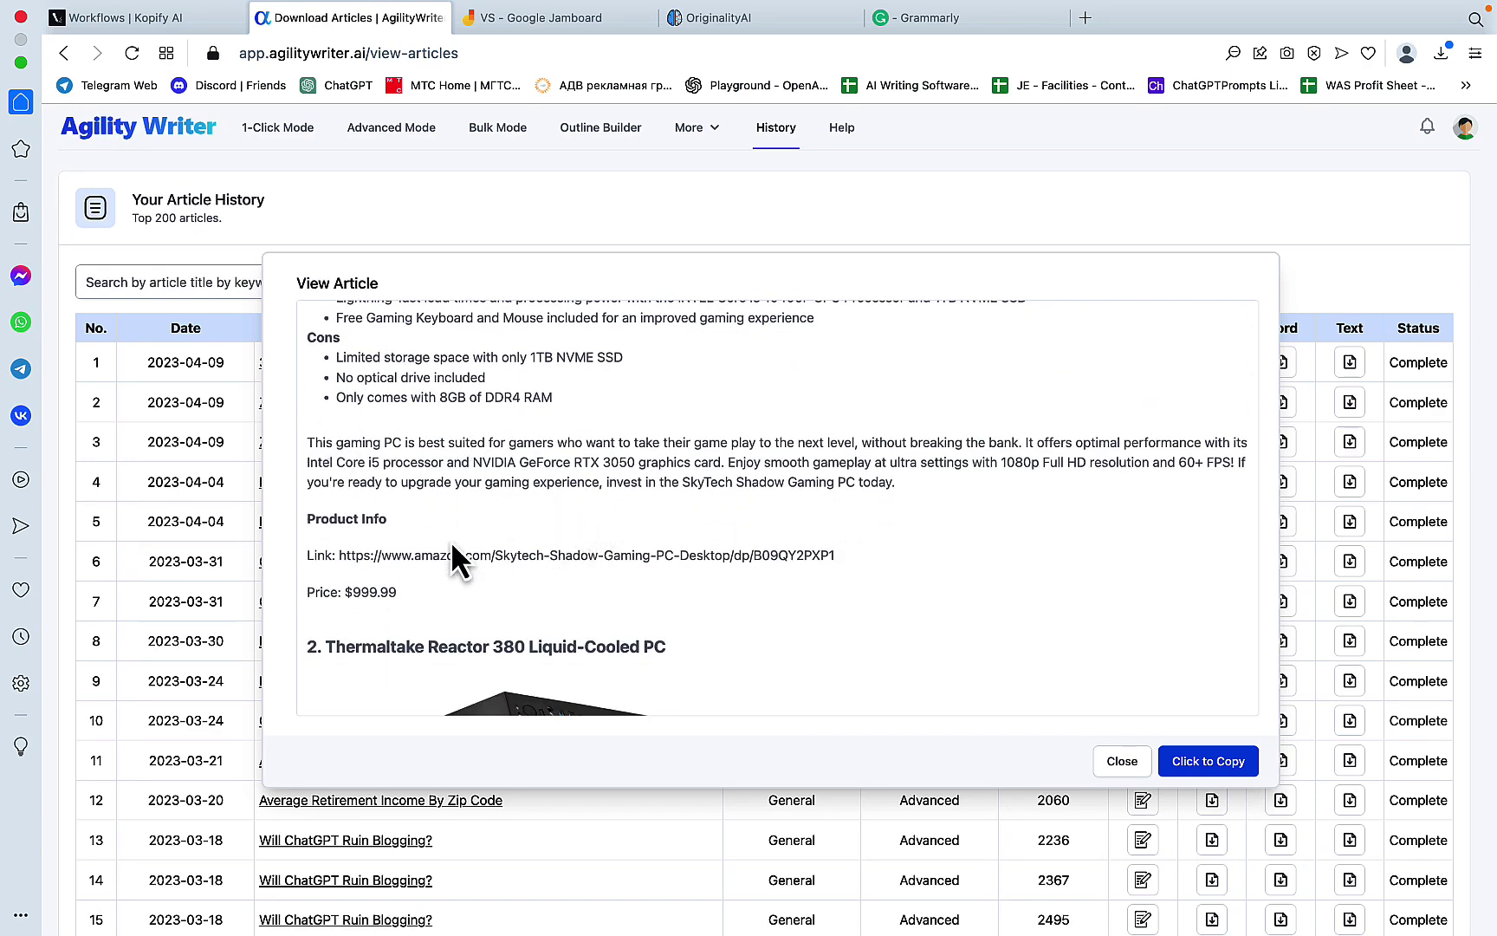
pyautogui.scroll(-20, 686, 572)
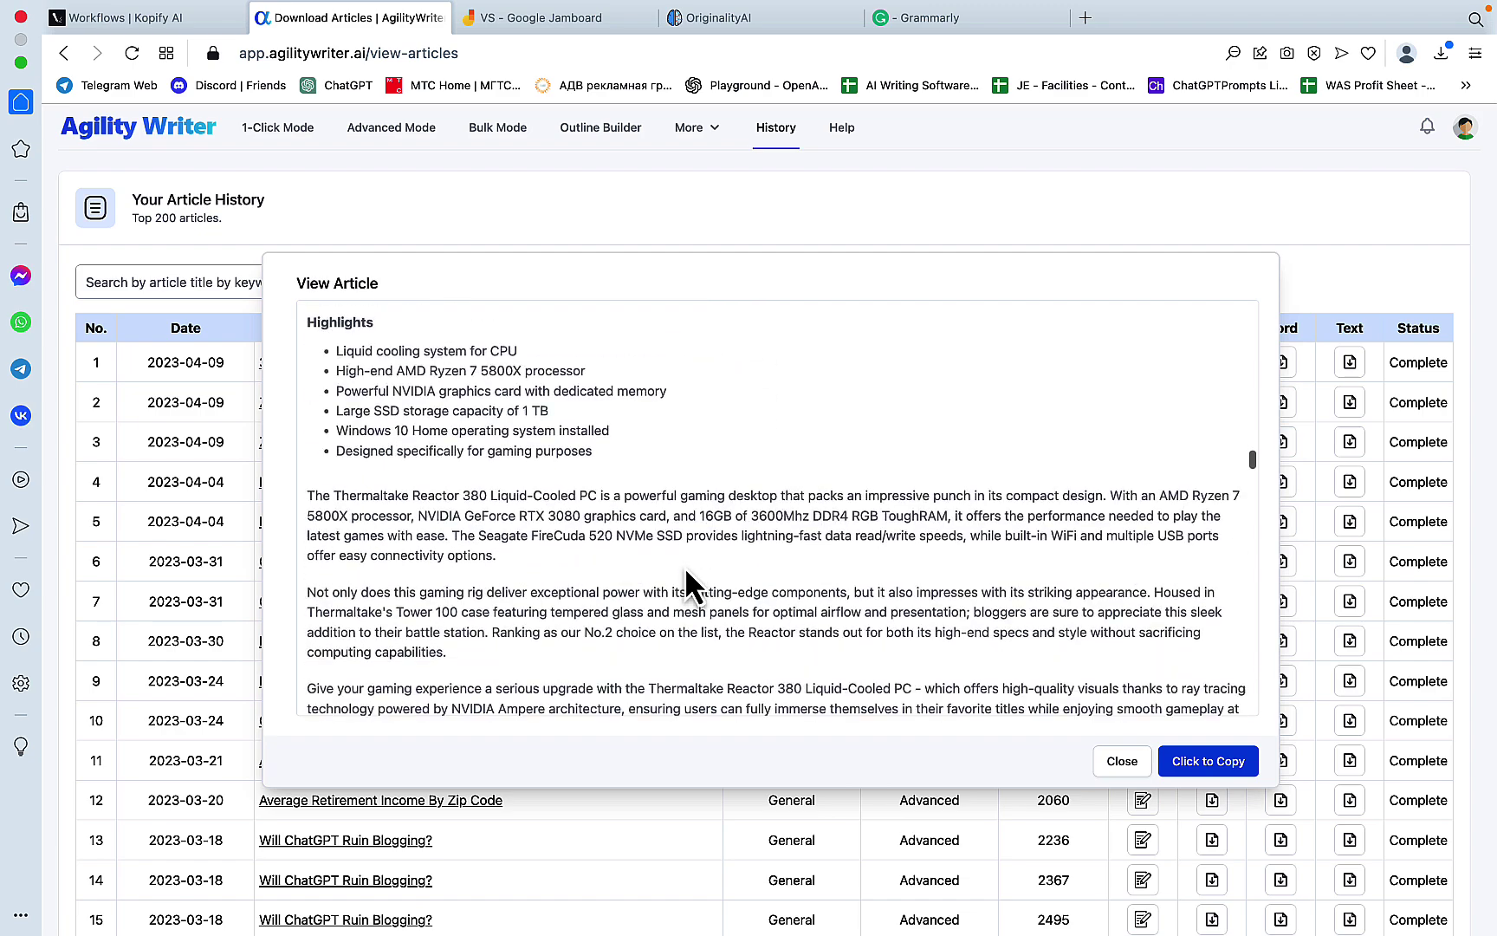
pyautogui.scroll(-15, 687, 571)
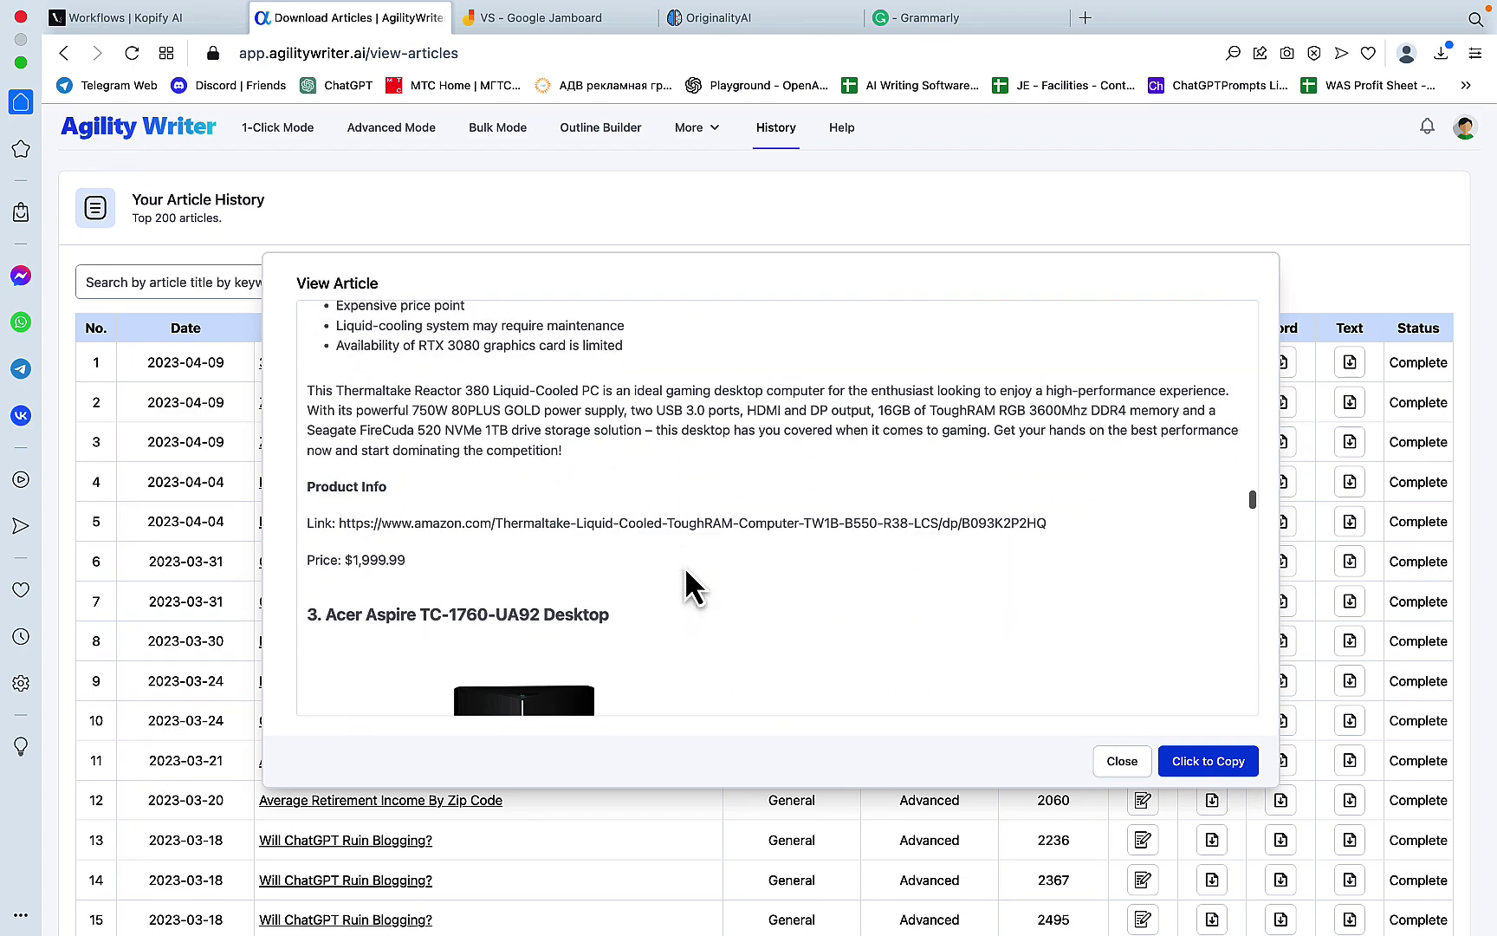
pyautogui.scroll(-20, 691, 587)
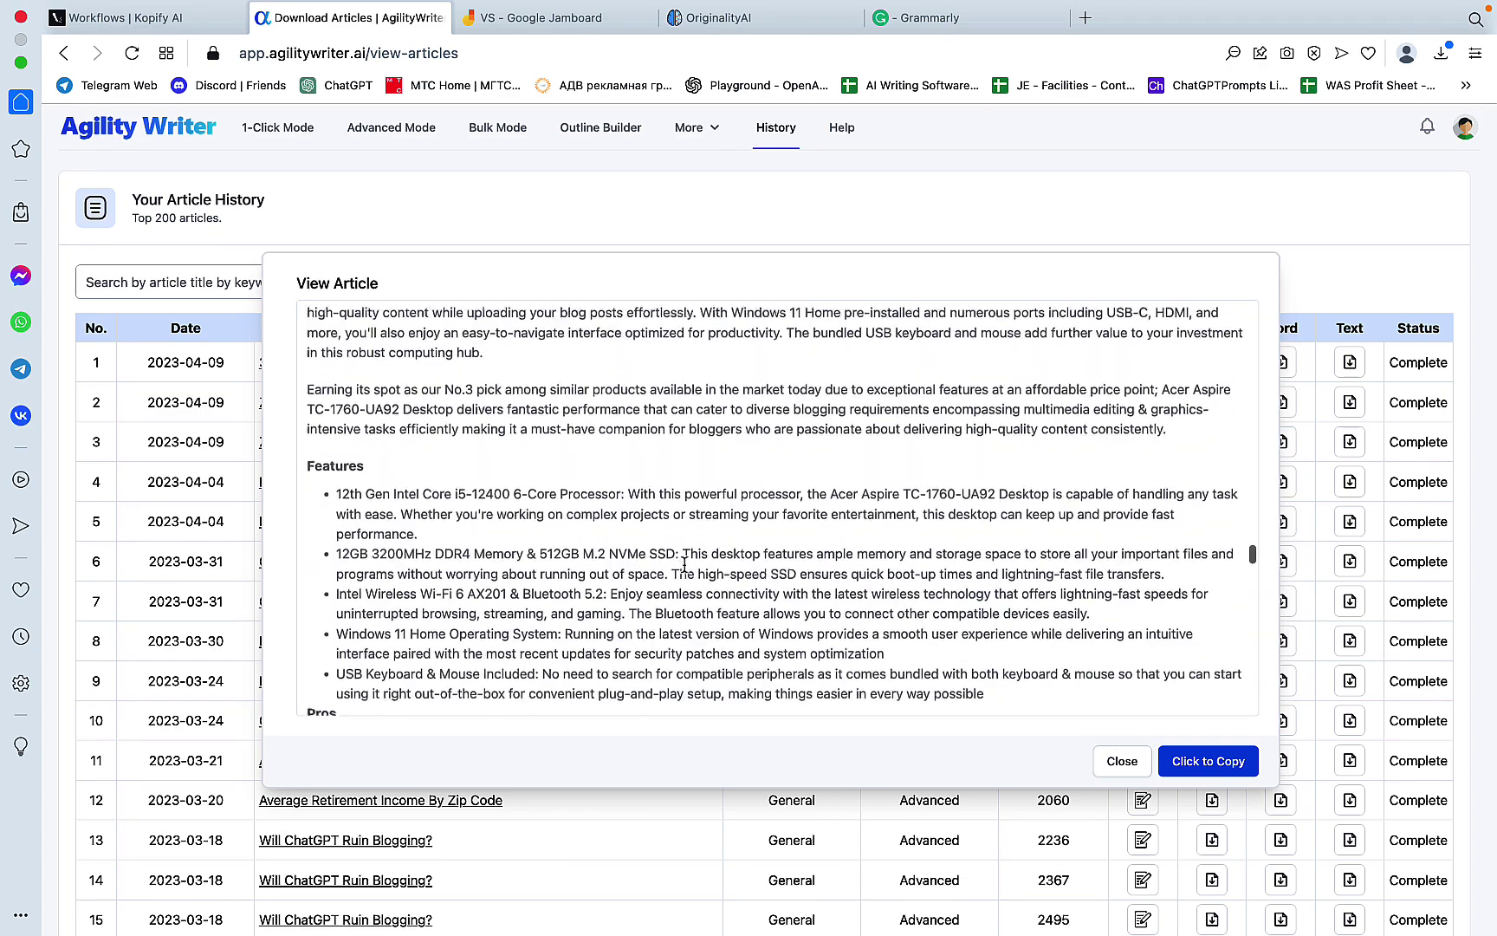
pyautogui.scroll(-10, 684, 564)
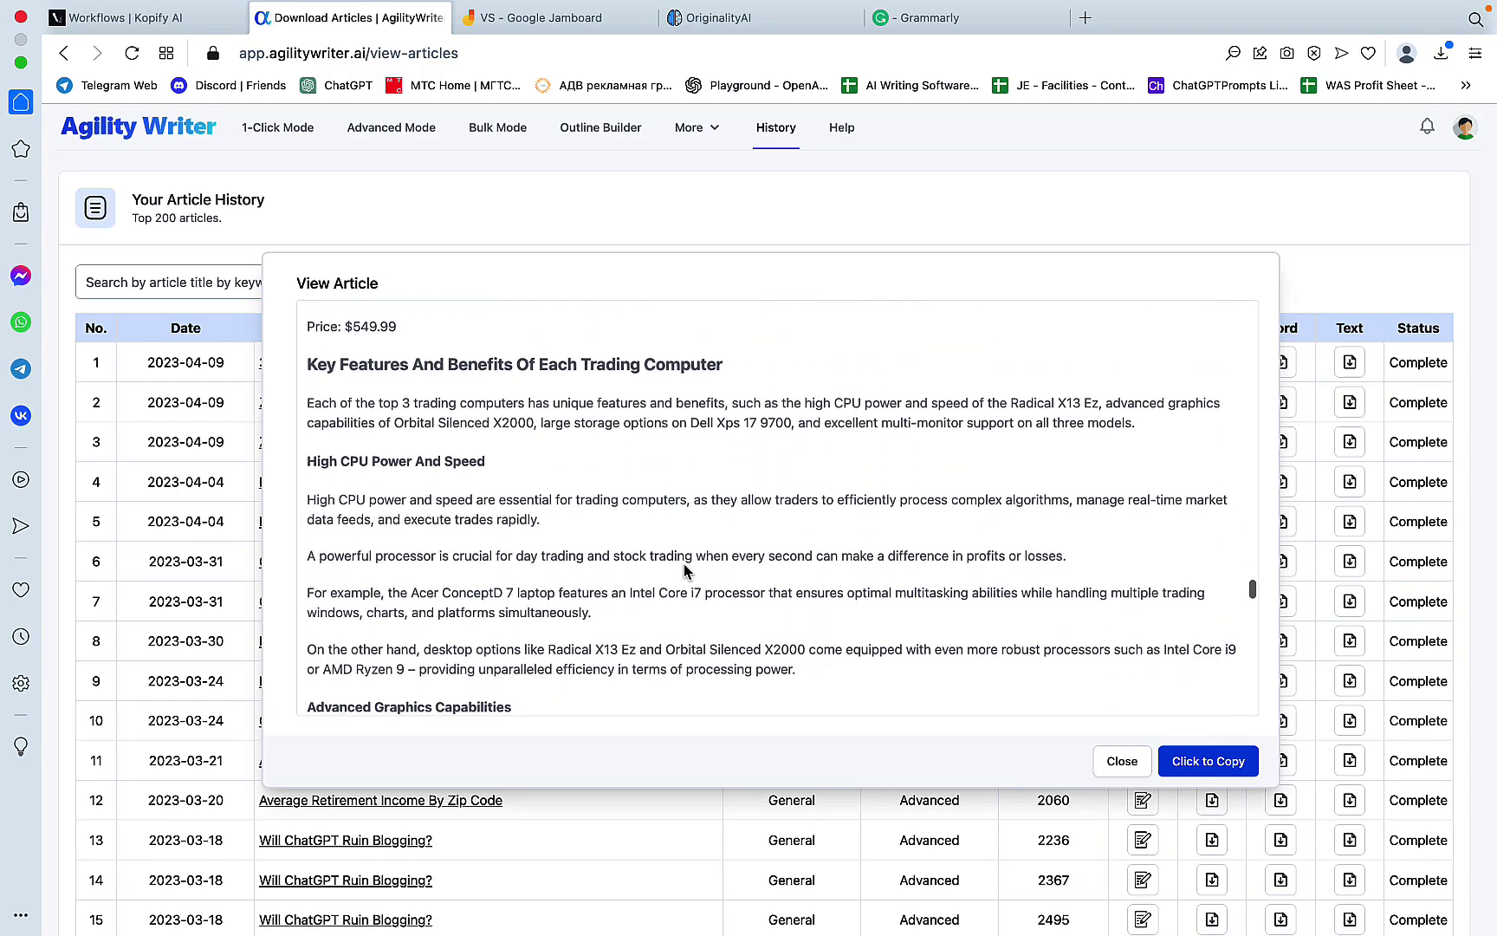
pyautogui.scroll(-15, 684, 569)
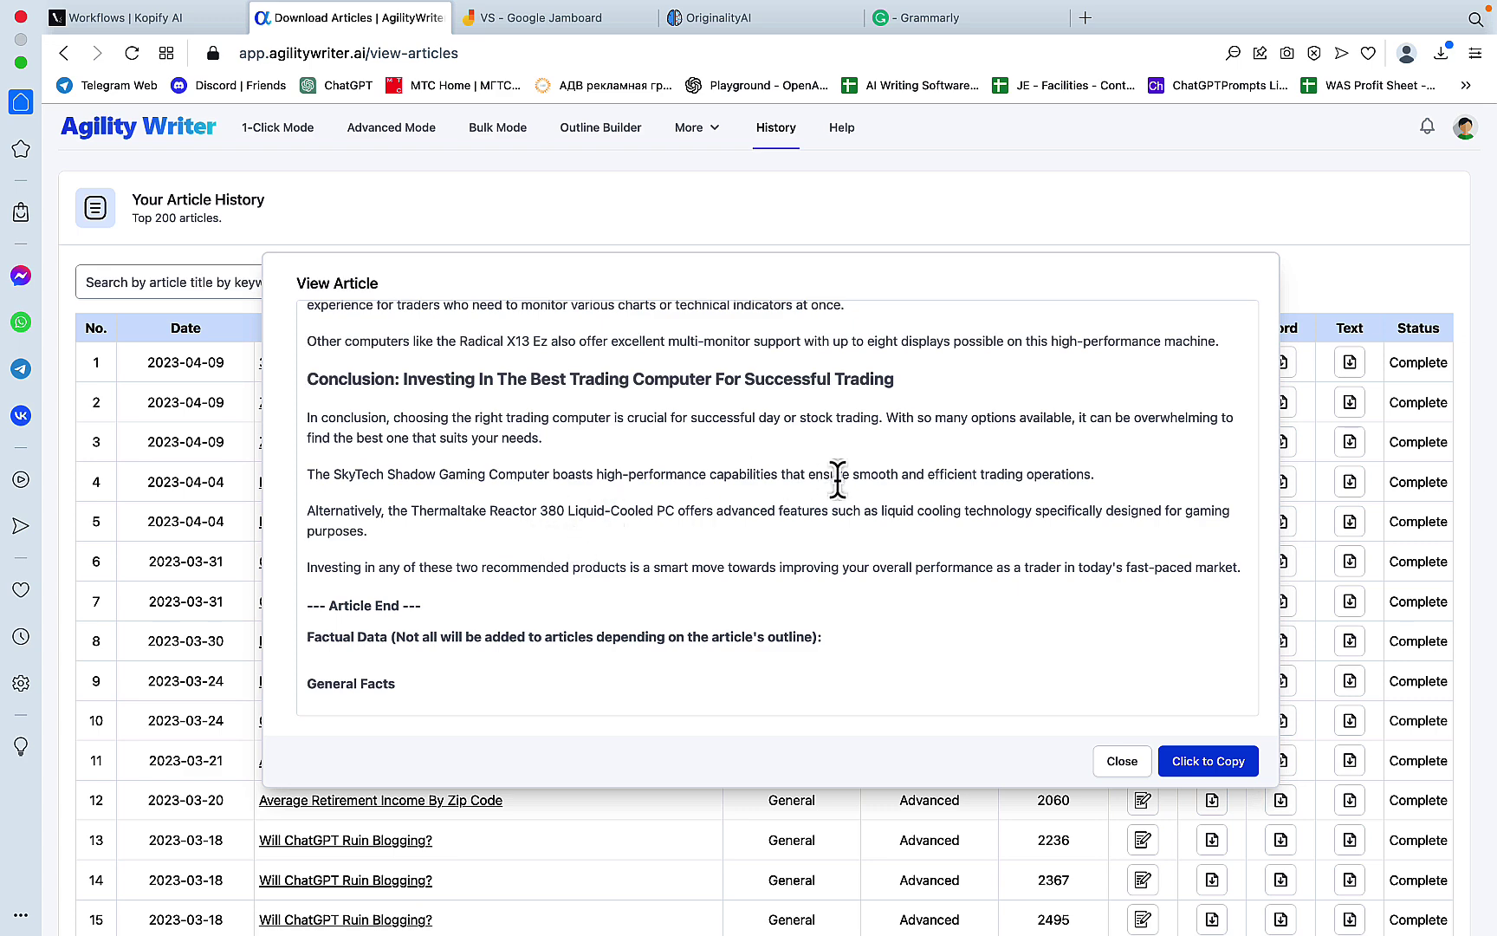
pyautogui.scroll(-2, 840, 487)
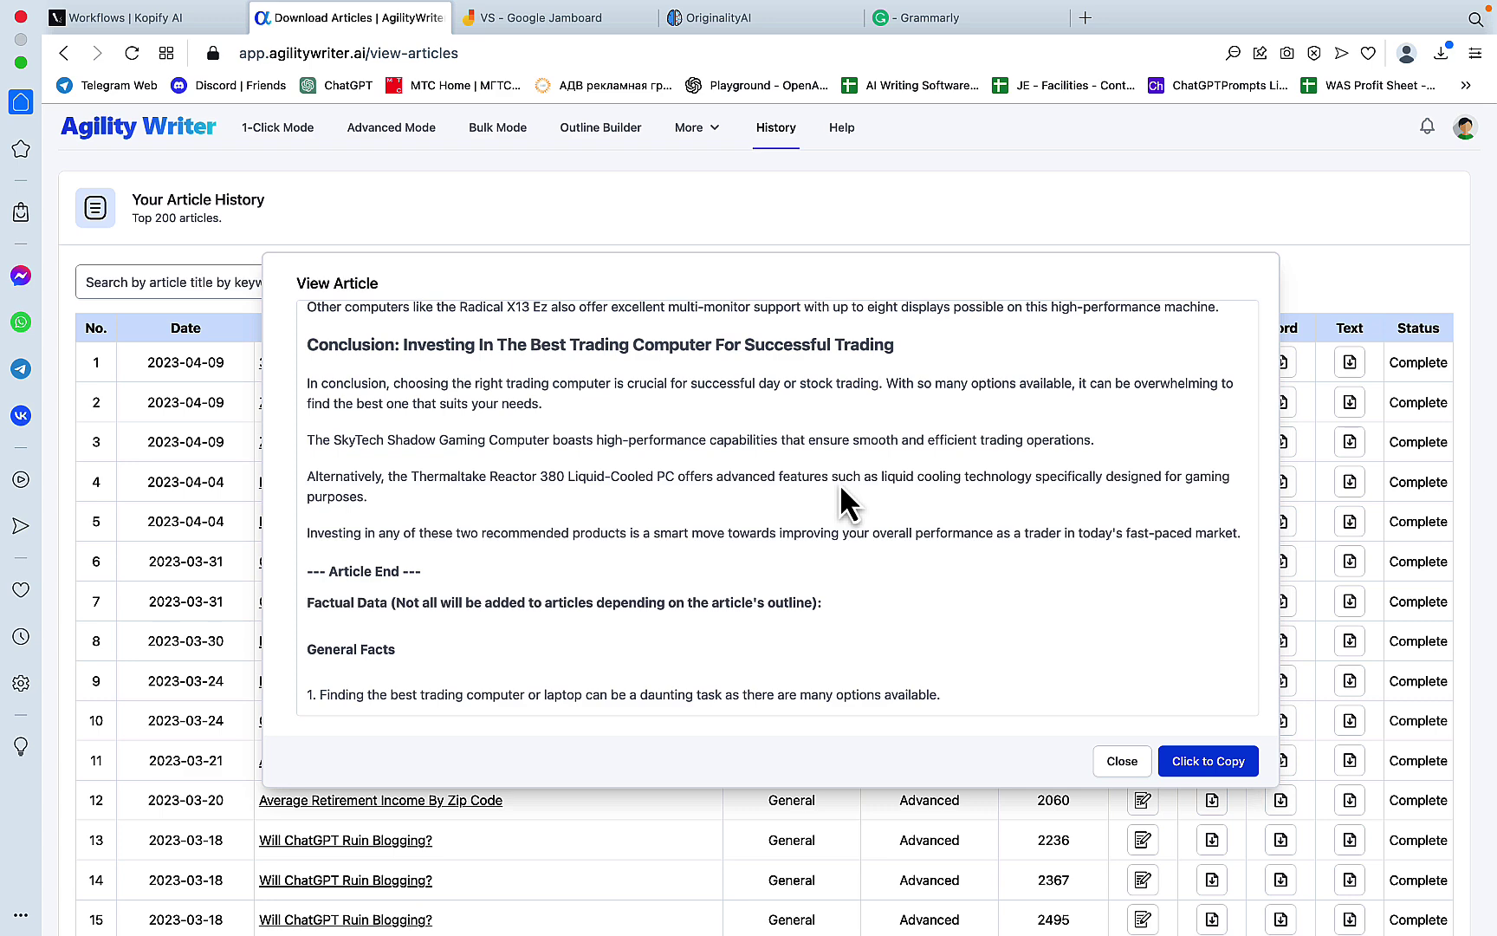
pyautogui.scroll(-5, 839, 484)
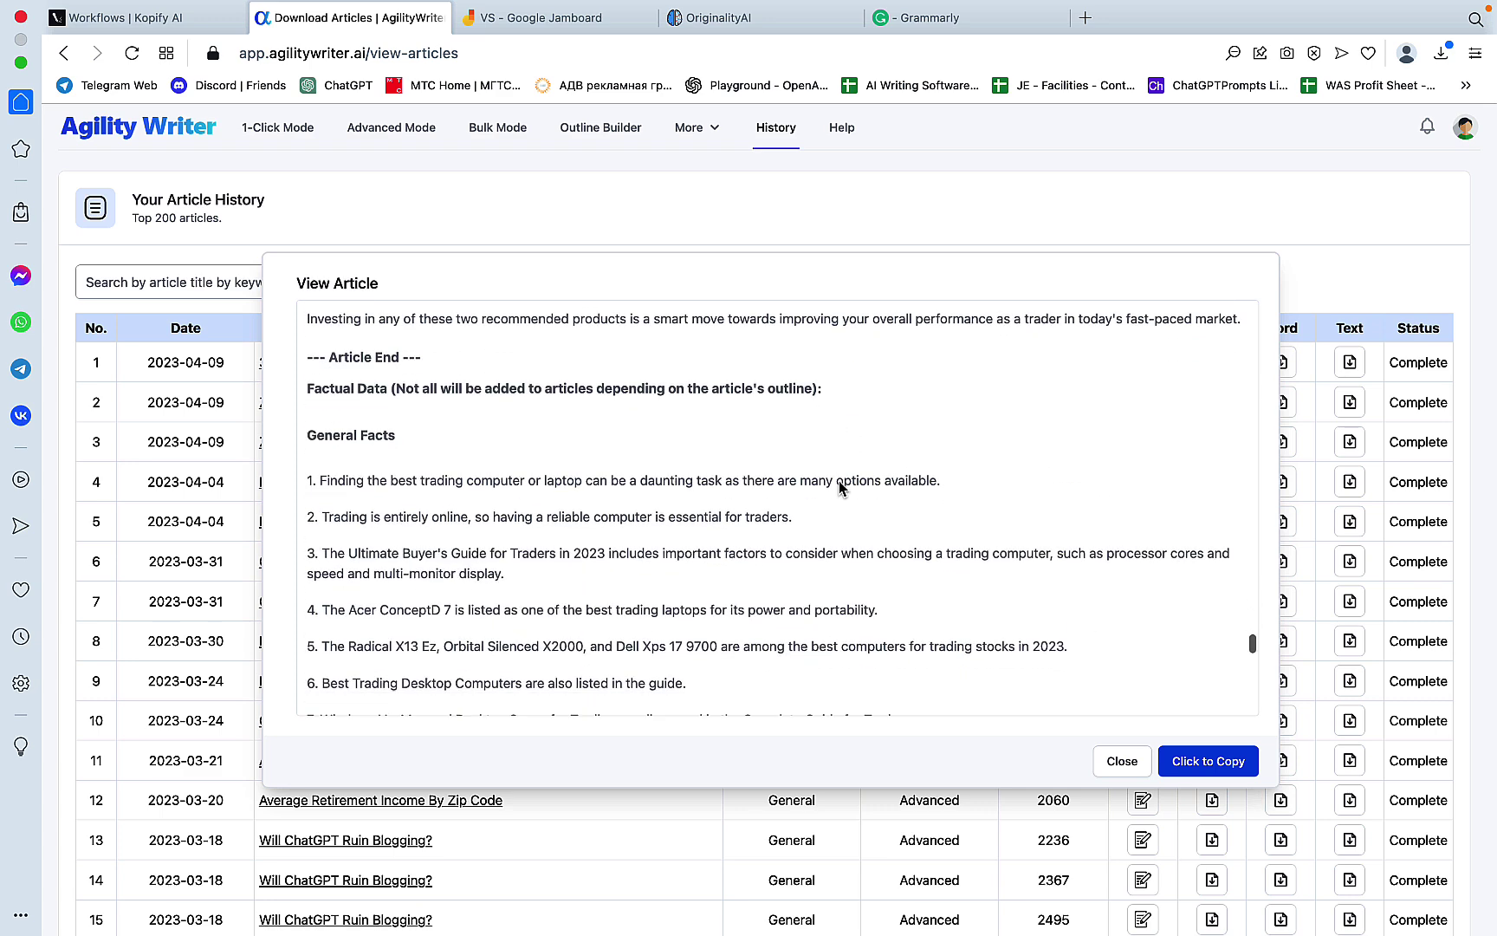
pyautogui.scroll(-5, 728, 527)
pyautogui.scroll(6, 731, 530)
pyautogui.scroll(1, 731, 529)
pyautogui.scroll(-10, 729, 527)
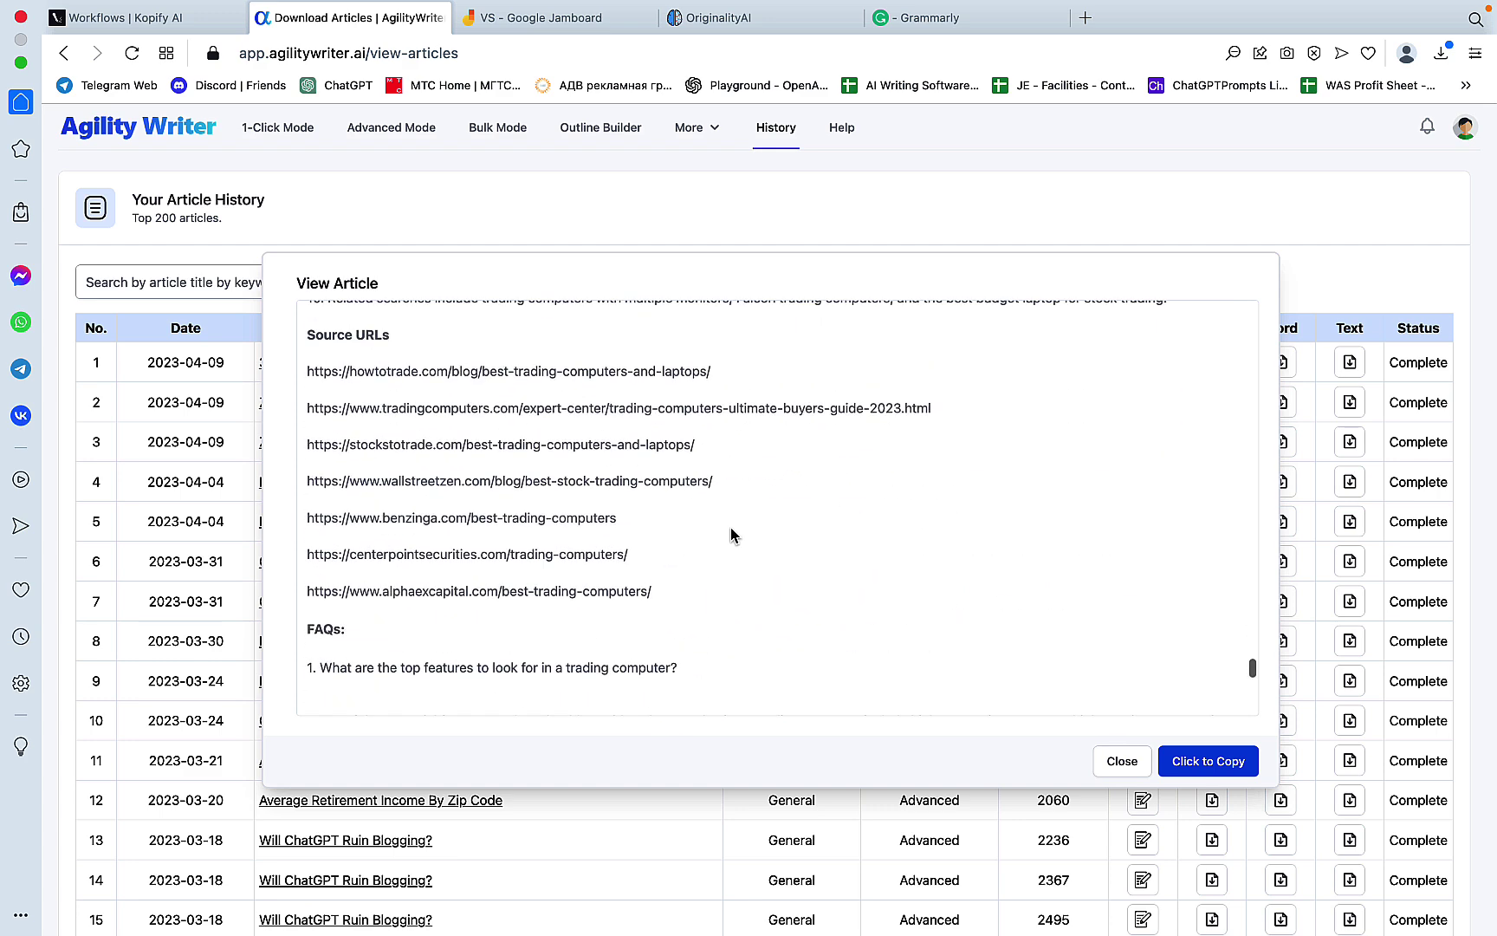
pyautogui.scroll(-5, 730, 527)
pyautogui.scroll(1, 490, 492)
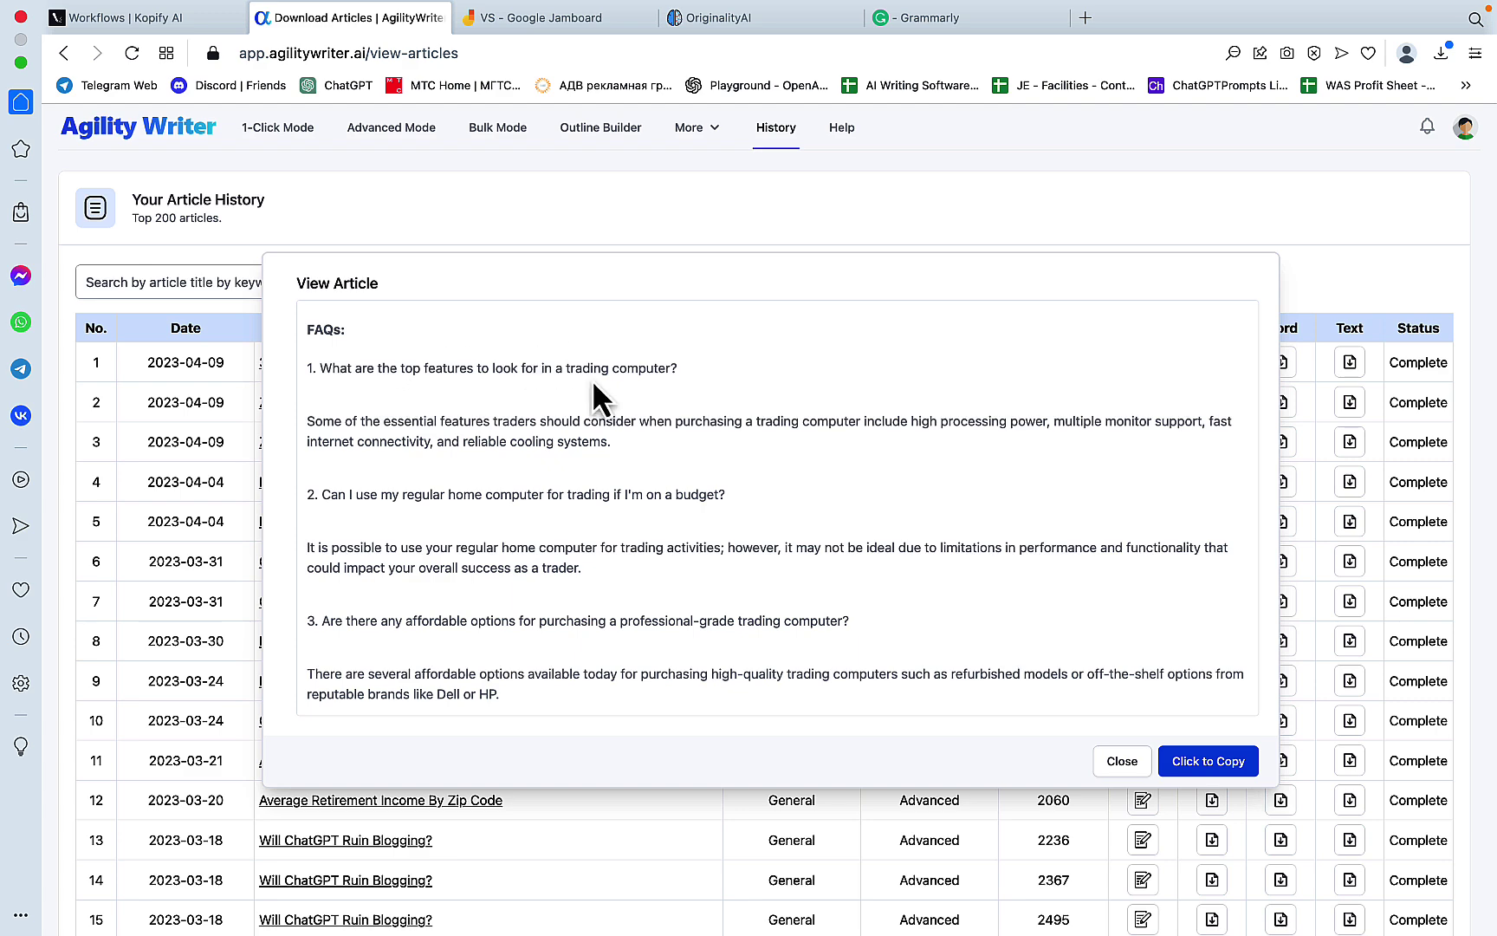
pyautogui.scroll(-2, 695, 445)
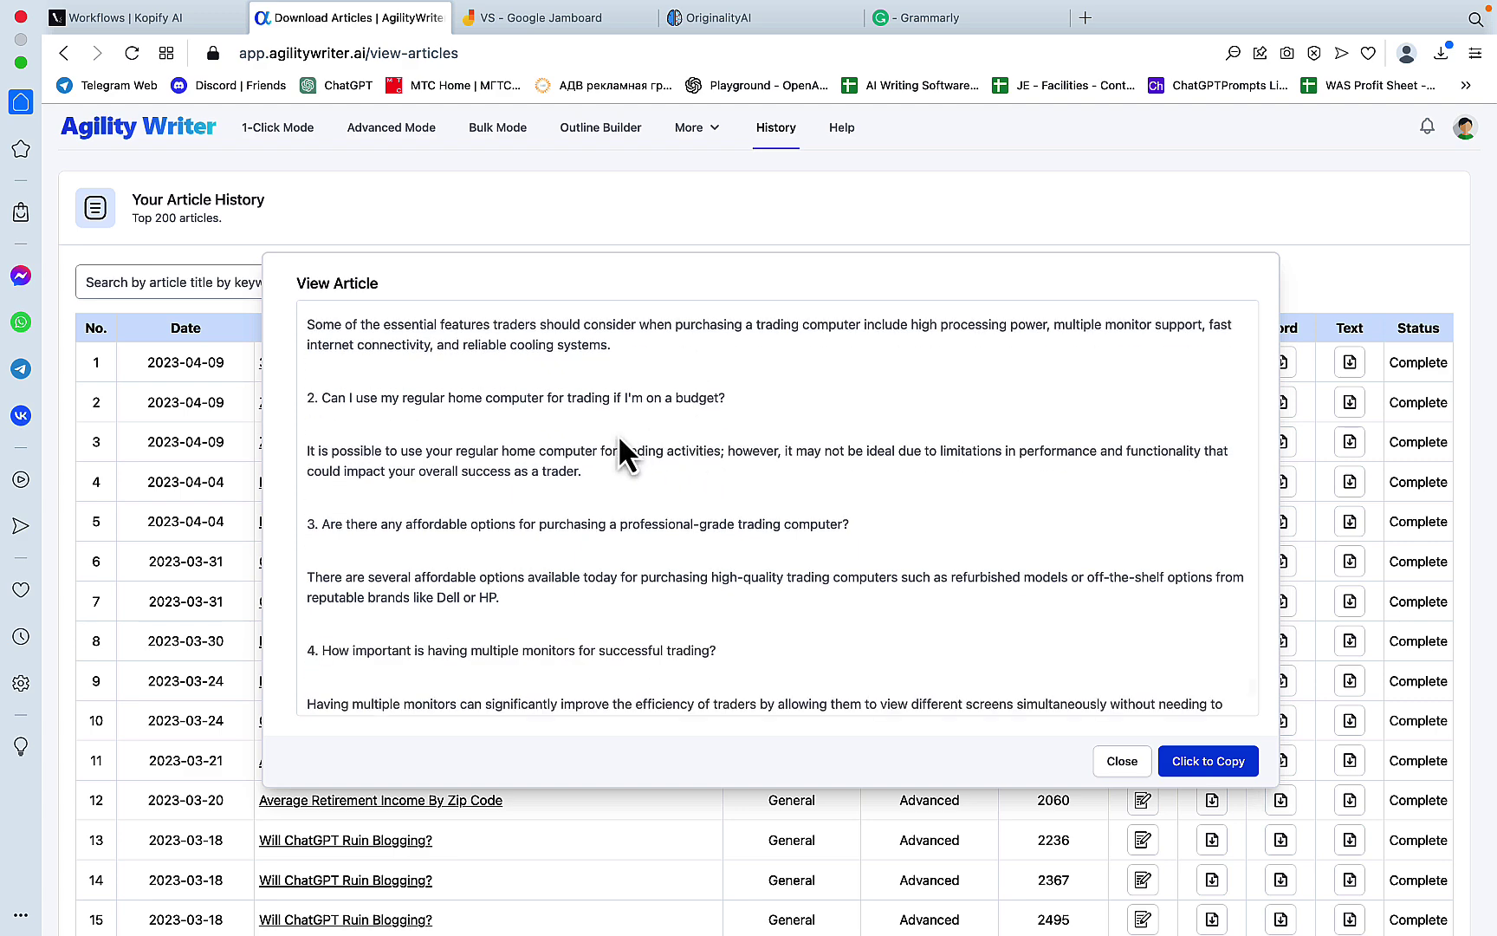
pyautogui.scroll(-2, 723, 449)
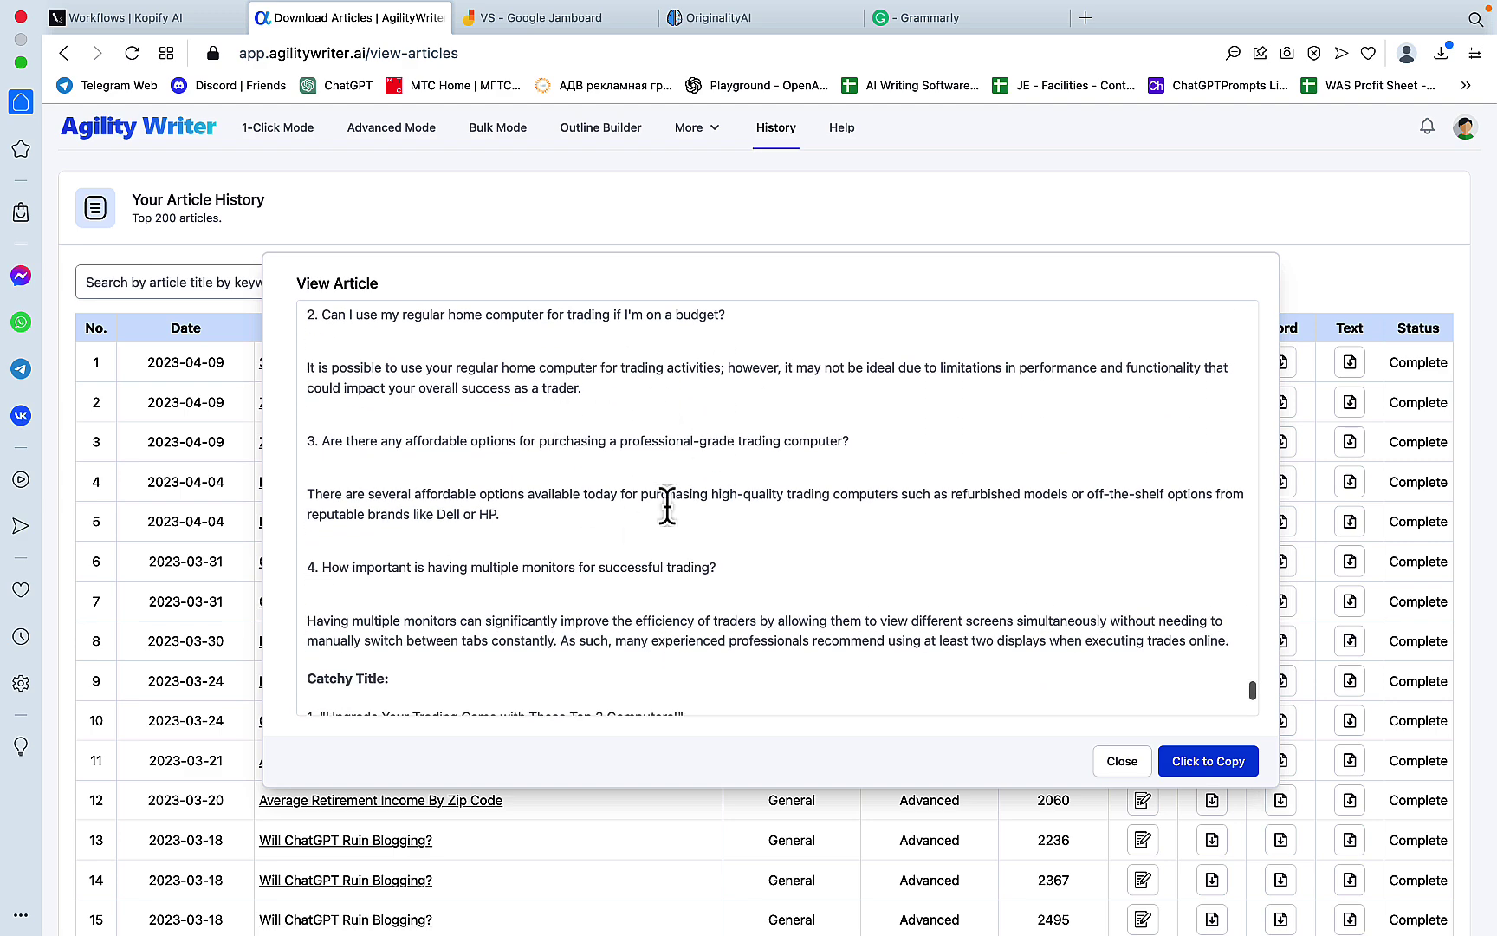
pyautogui.scroll(-5, 693, 485)
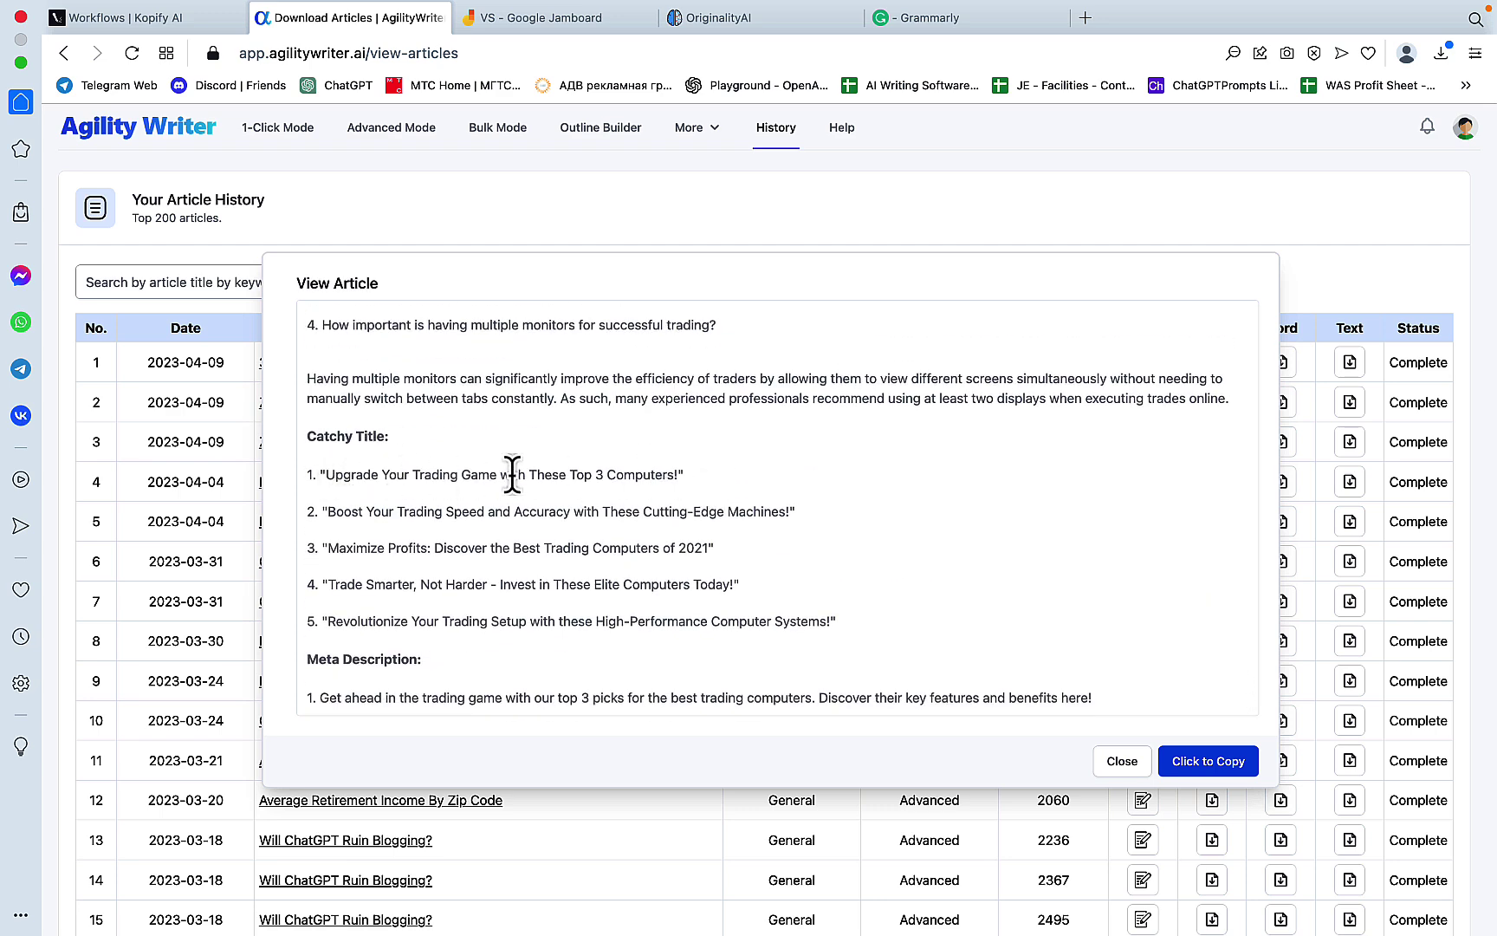
# Step: Highlight the first catchy title, then copy the whole article to the clipboard
pyautogui.moveTo(684, 473); pyautogui.dragTo(307, 474)
pyautogui.scroll(-10, 544, 476)
pyautogui.scroll(15, 544, 481)
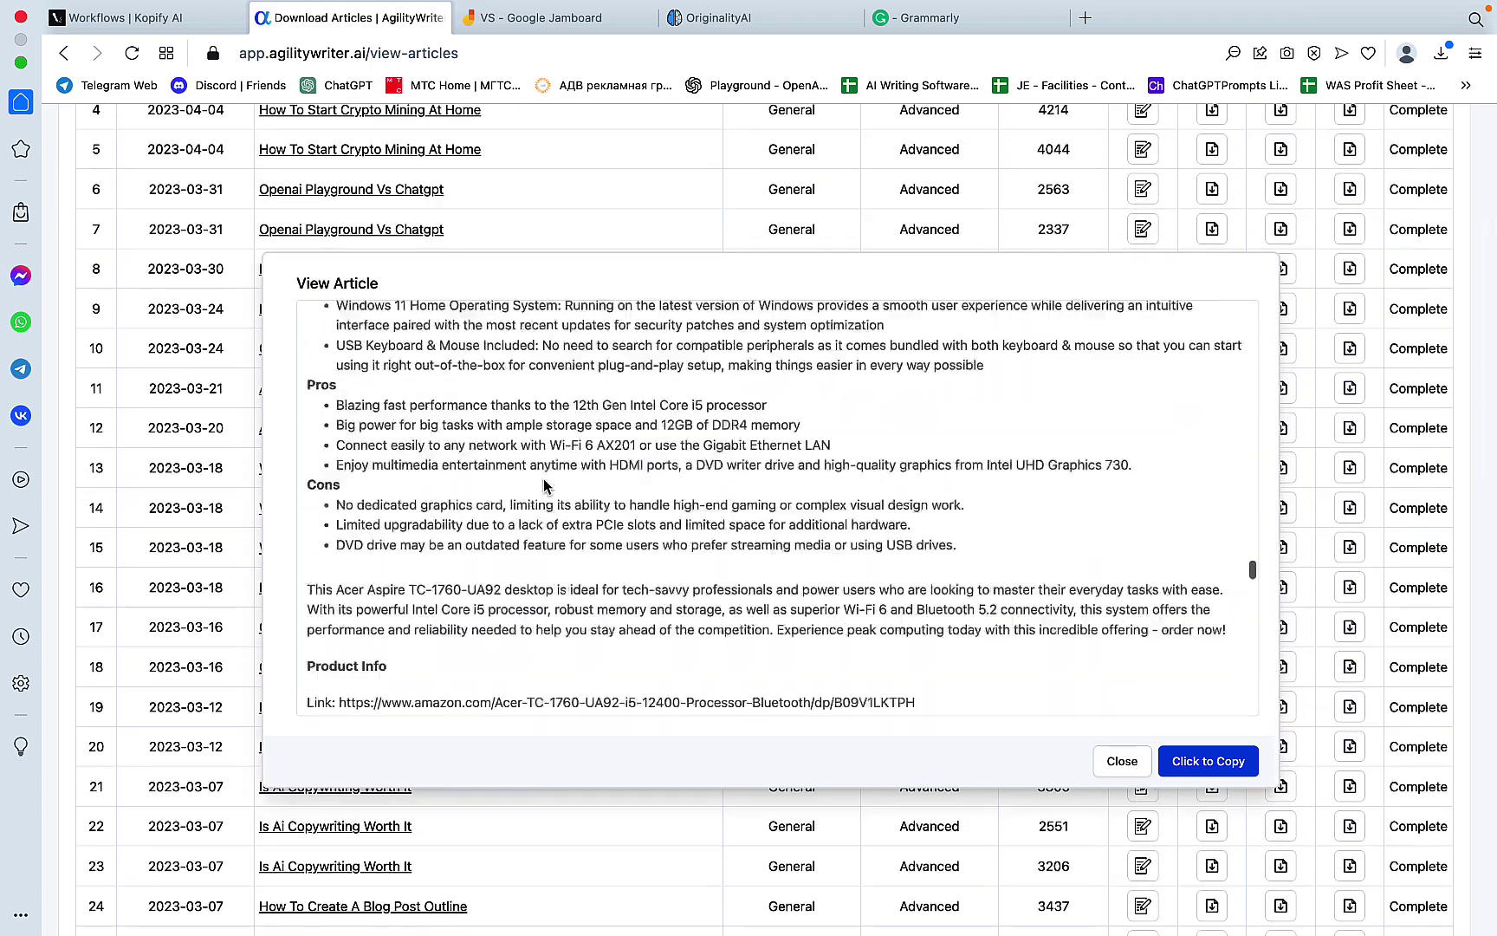
pyautogui.scroll(15, 924, 515)
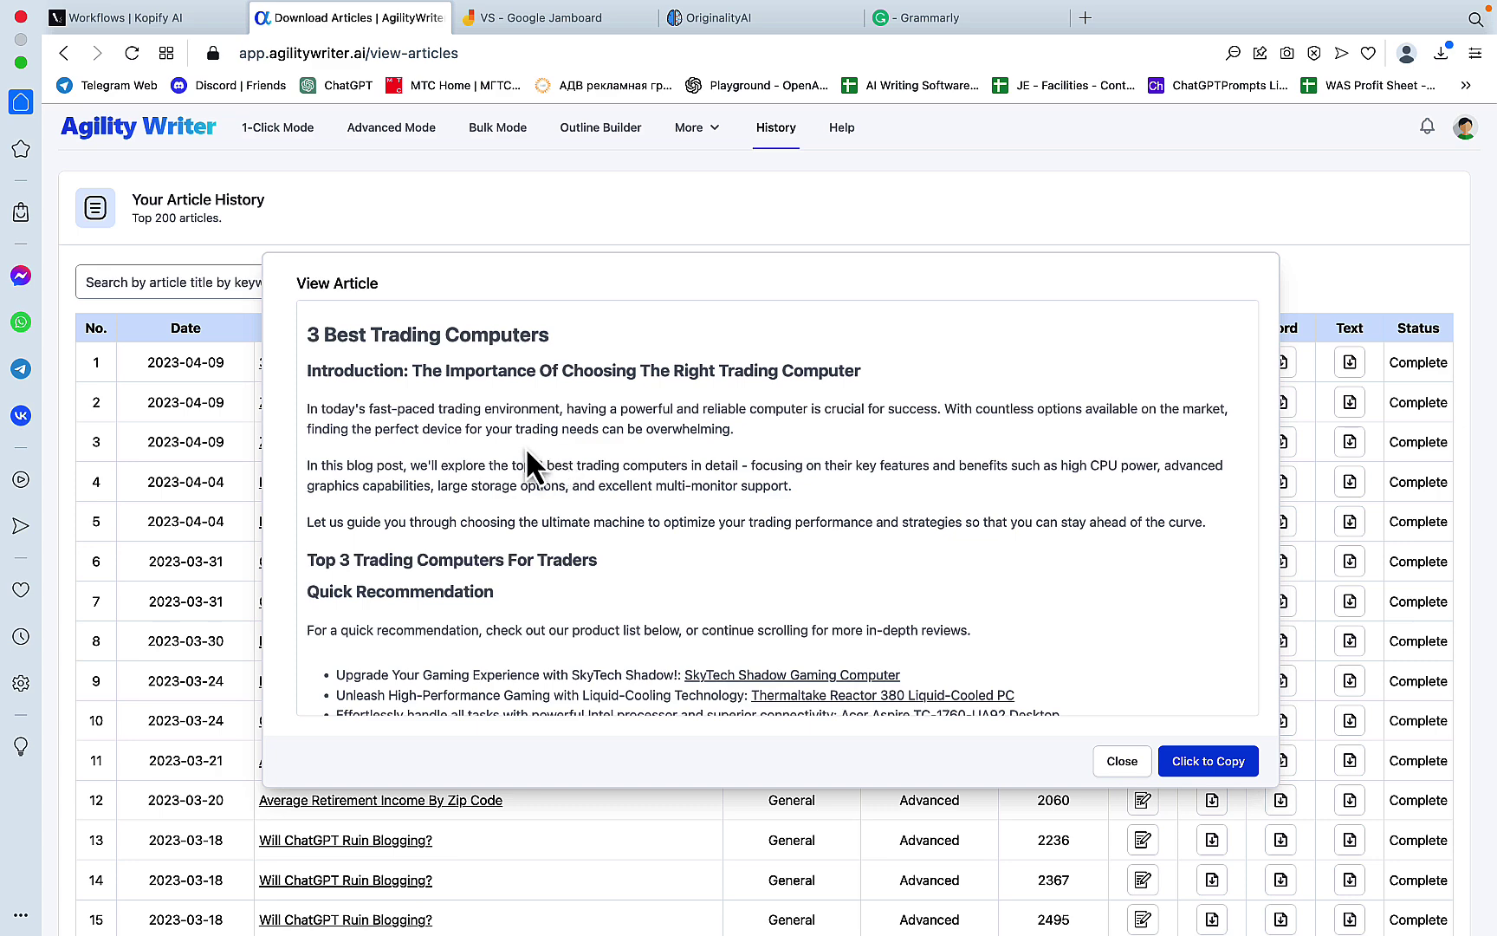
pyautogui.click(1195, 762)
# Step: Paste the article into Originality.AI and run an AI detection scan
pyautogui.click(802, 20)
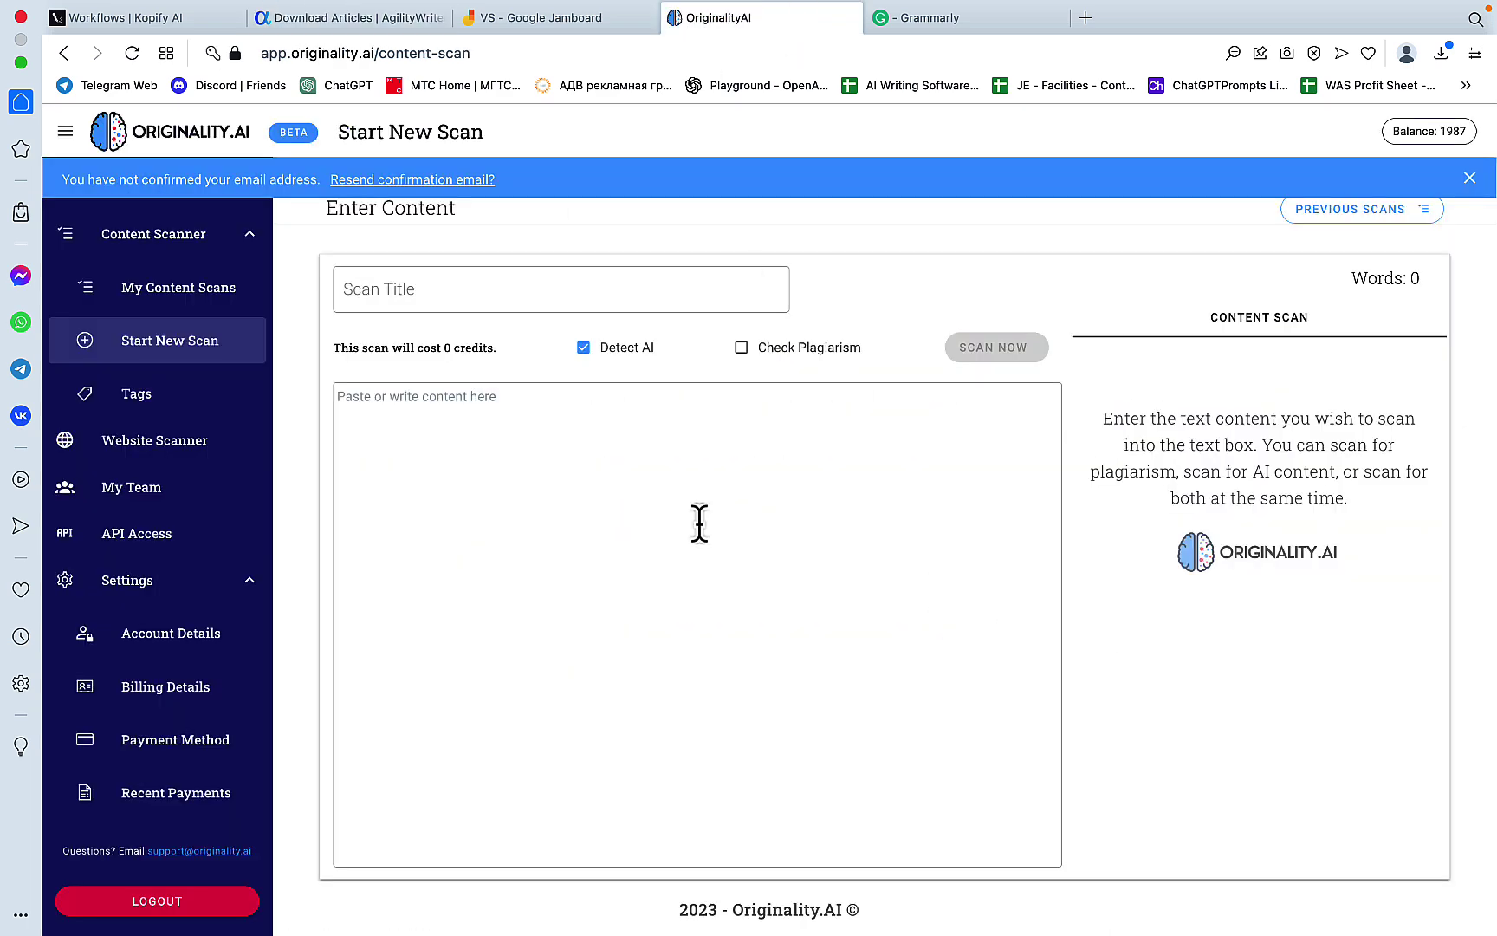
pyautogui.click(652, 503)
pyautogui.hotkey('ctrl', 'v')
pyautogui.click(987, 350)
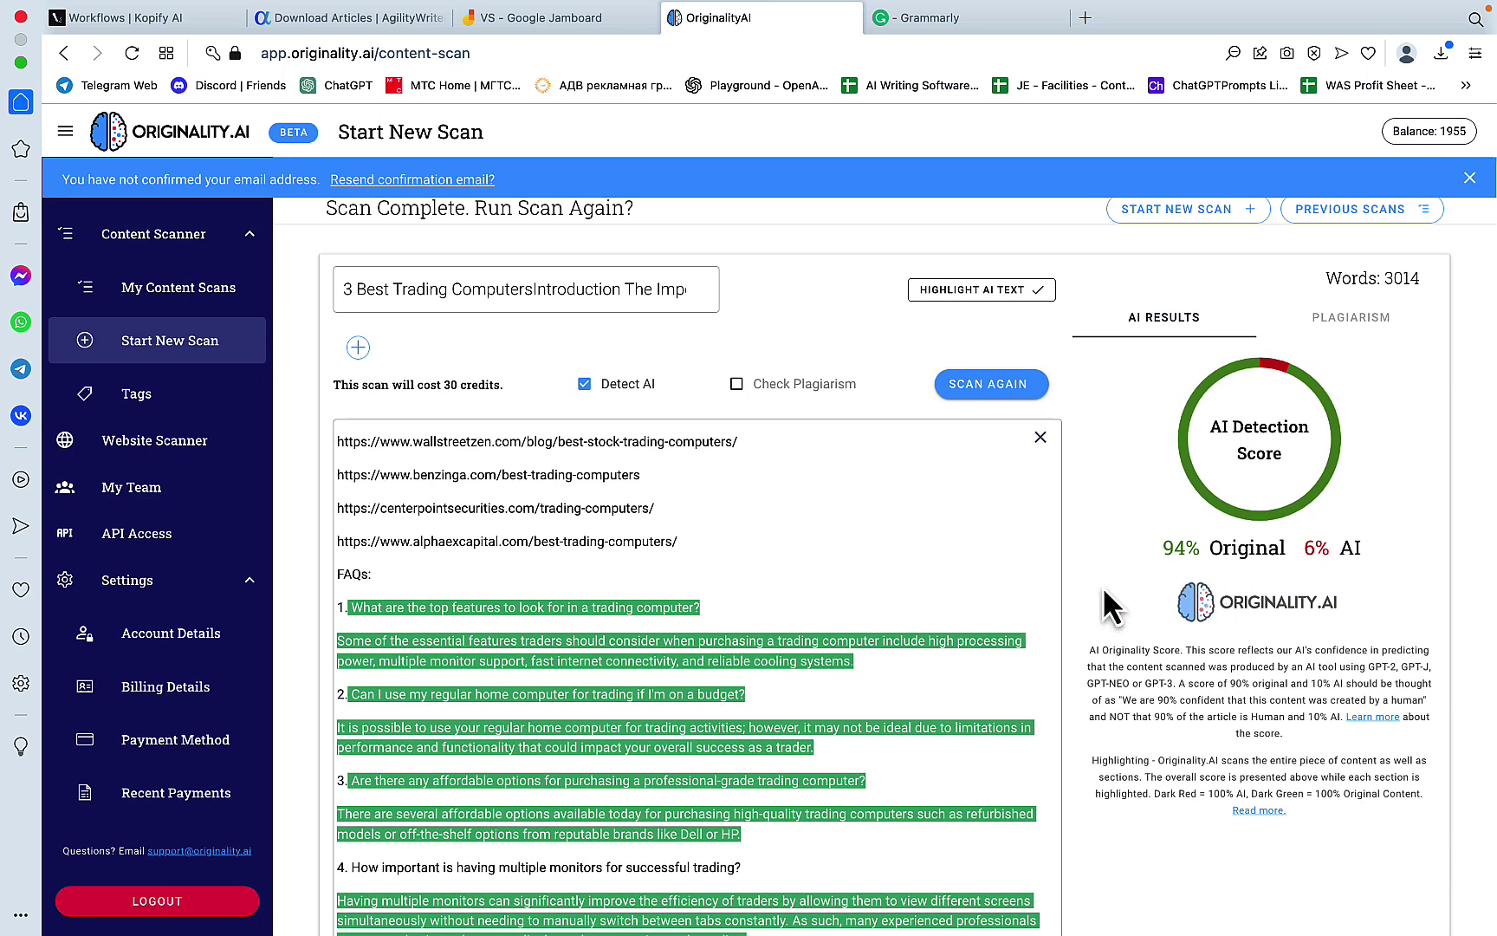
# Step: Delete the General Facts list and end-note source URLs, rescan to 98% Original, 2% AI
pyautogui.scroll(-10, 859, 686)
pyautogui.scroll(-4, 859, 686)
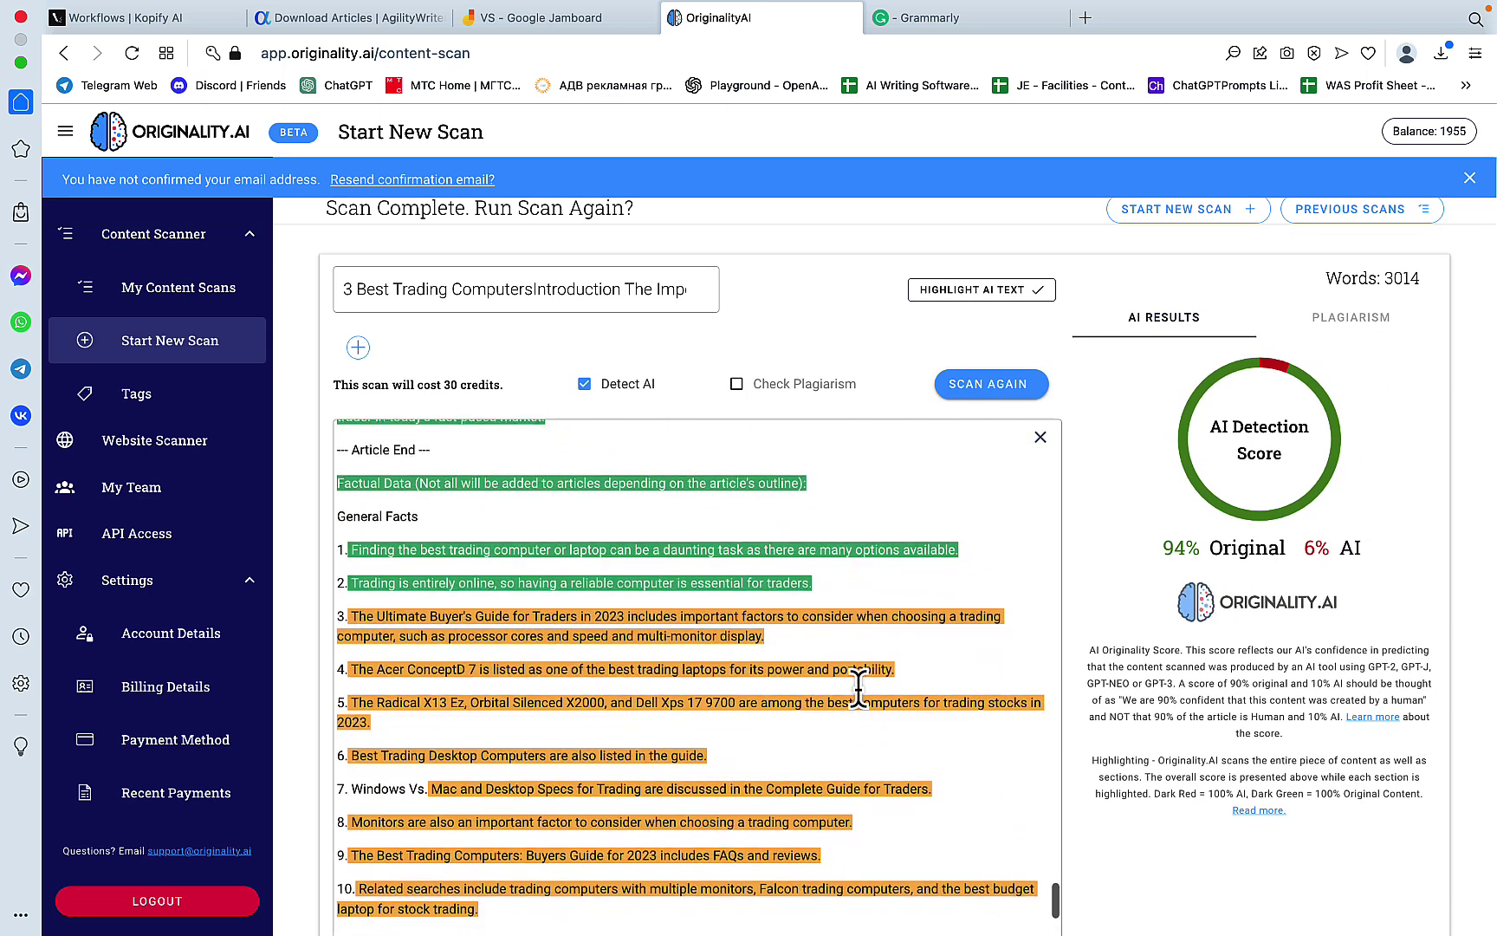
pyautogui.scroll(-2, 858, 686)
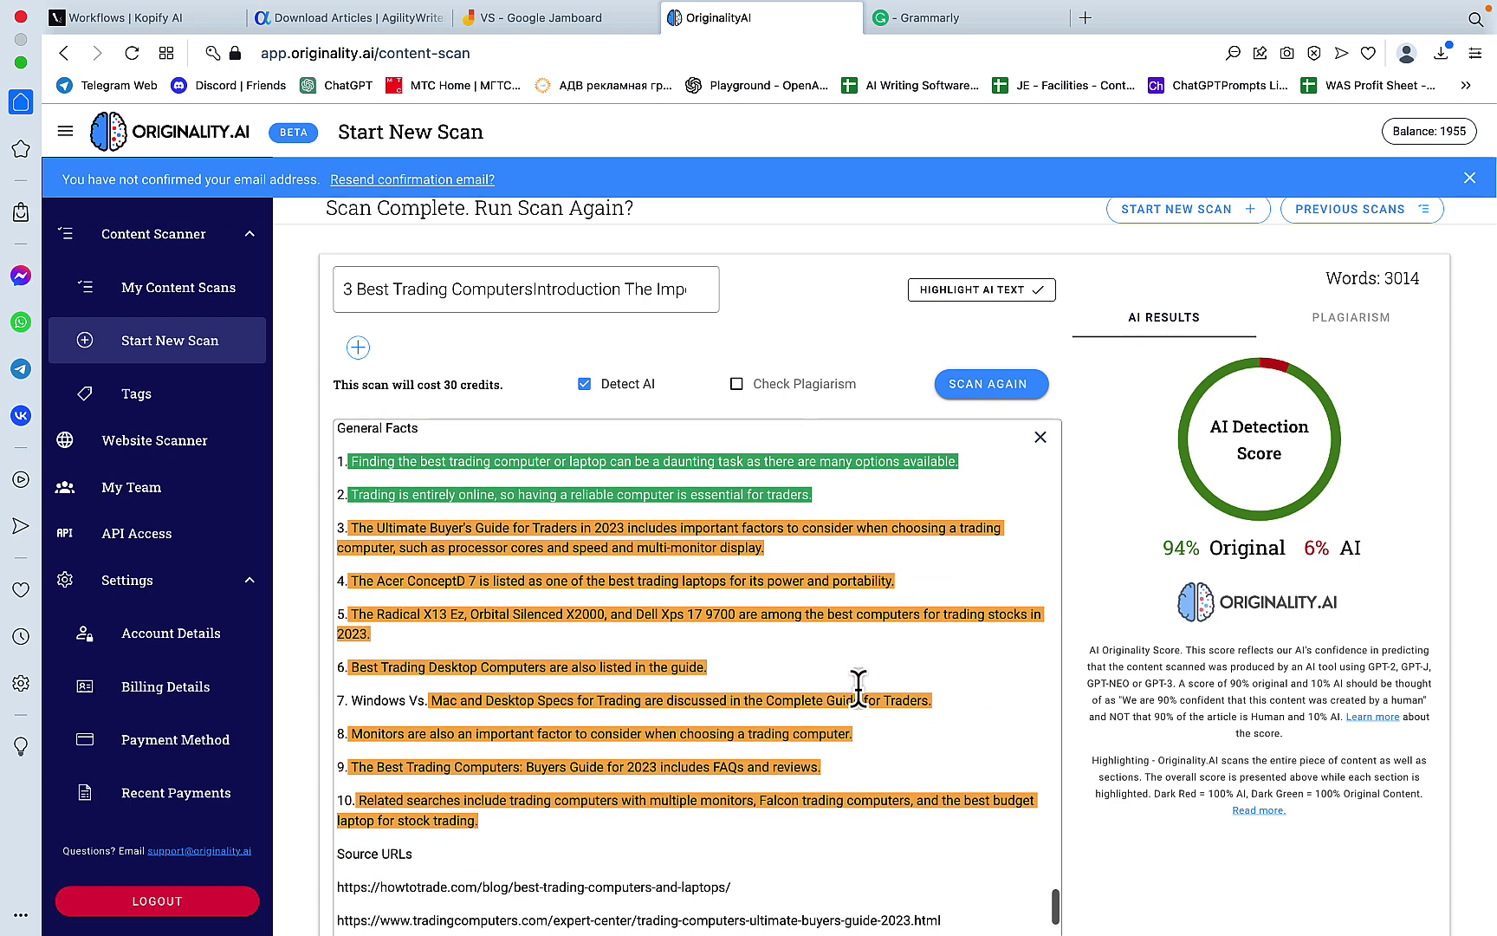
pyautogui.scroll(1, 498, 582)
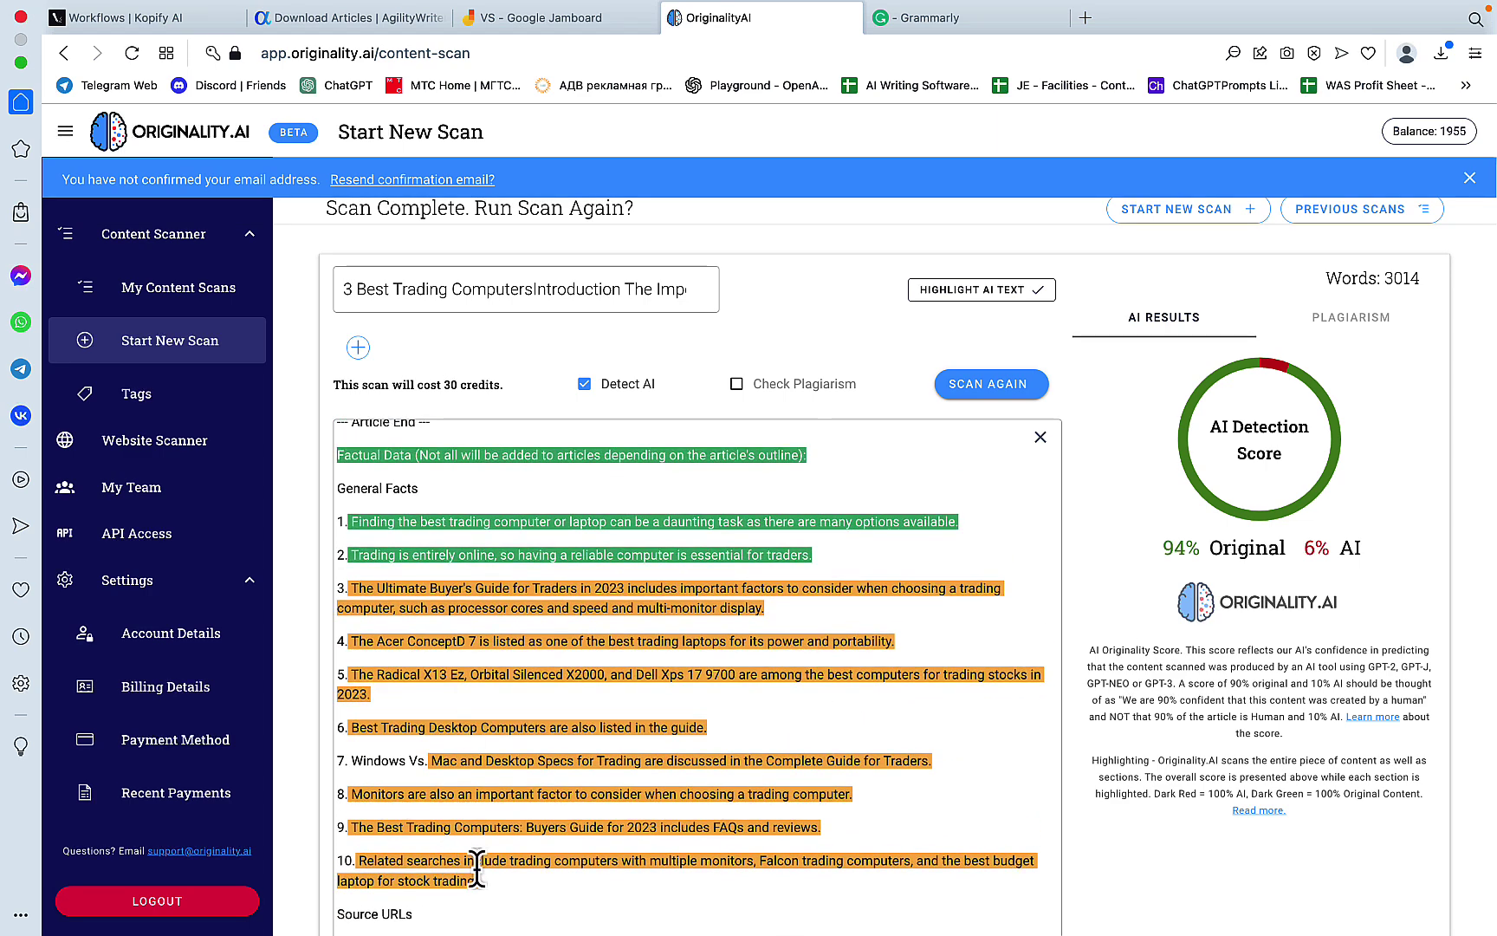
pyautogui.moveTo(479, 880); pyautogui.dragTo(331, 491)
pyautogui.scroll(1, 408, 554)
pyautogui.press('BackSpace')
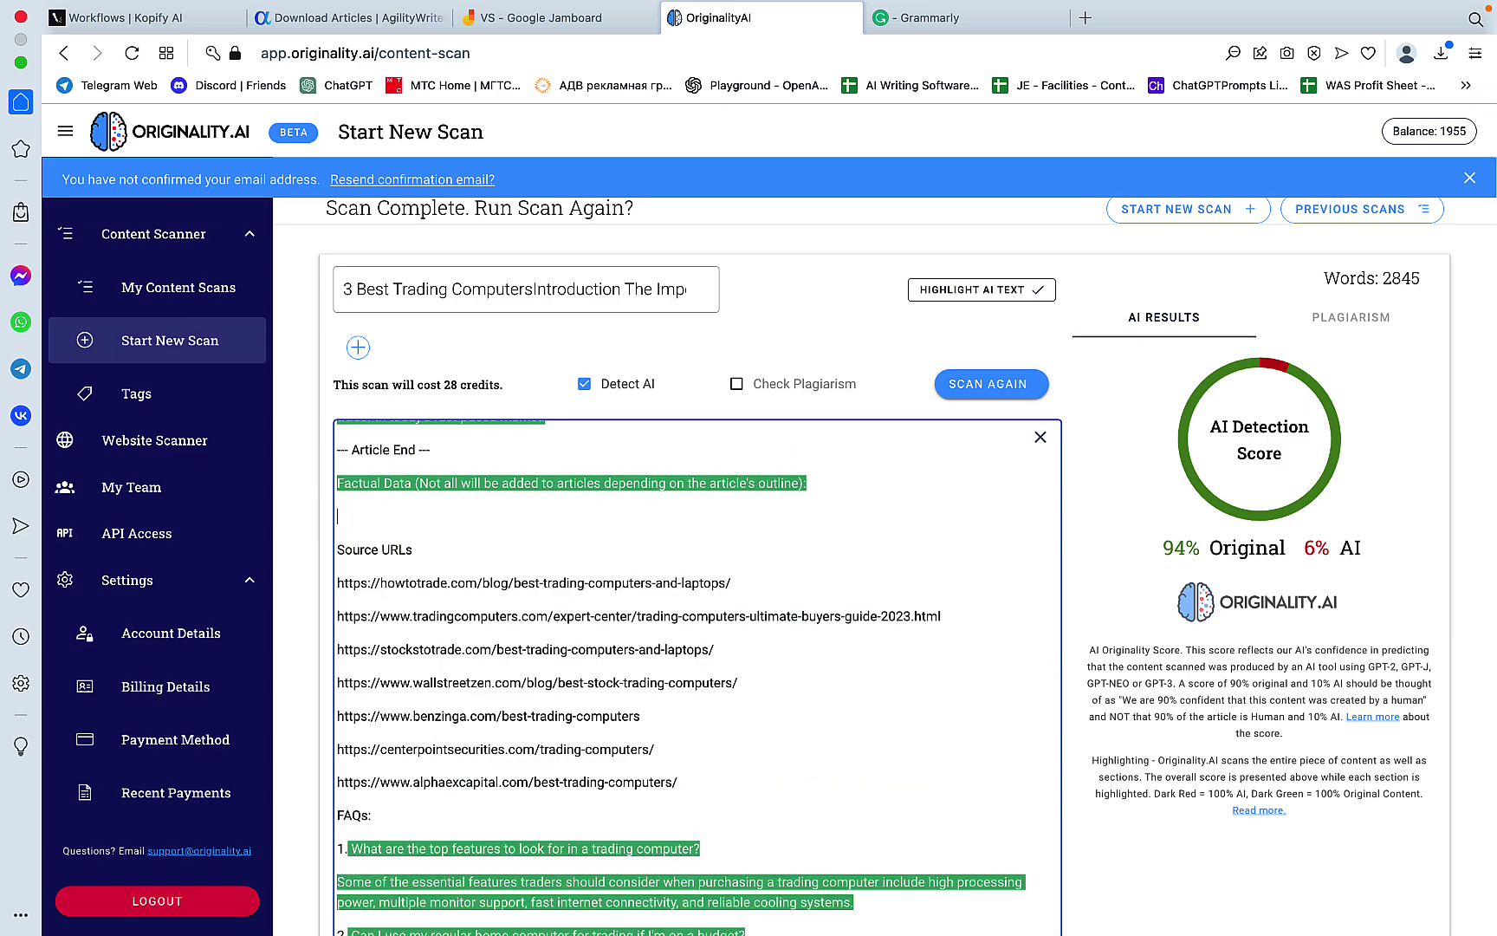
pyautogui.scroll(3, 464, 650)
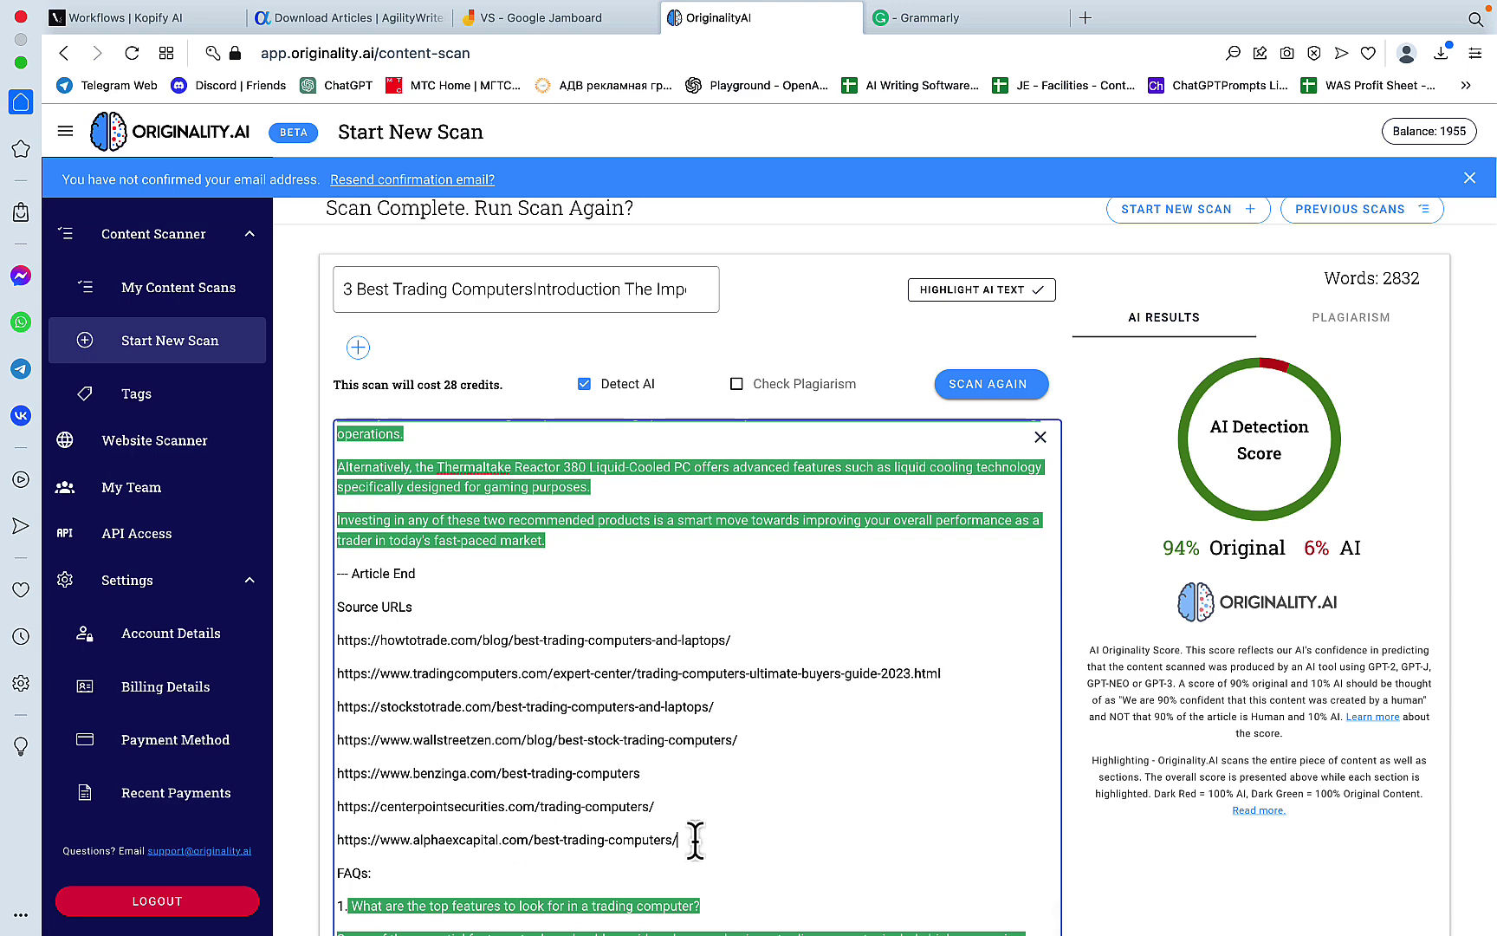
pyautogui.moveTo(679, 837); pyautogui.dragTo(324, 578)
pyautogui.press('BackSpace')
pyautogui.press('BackSpace')
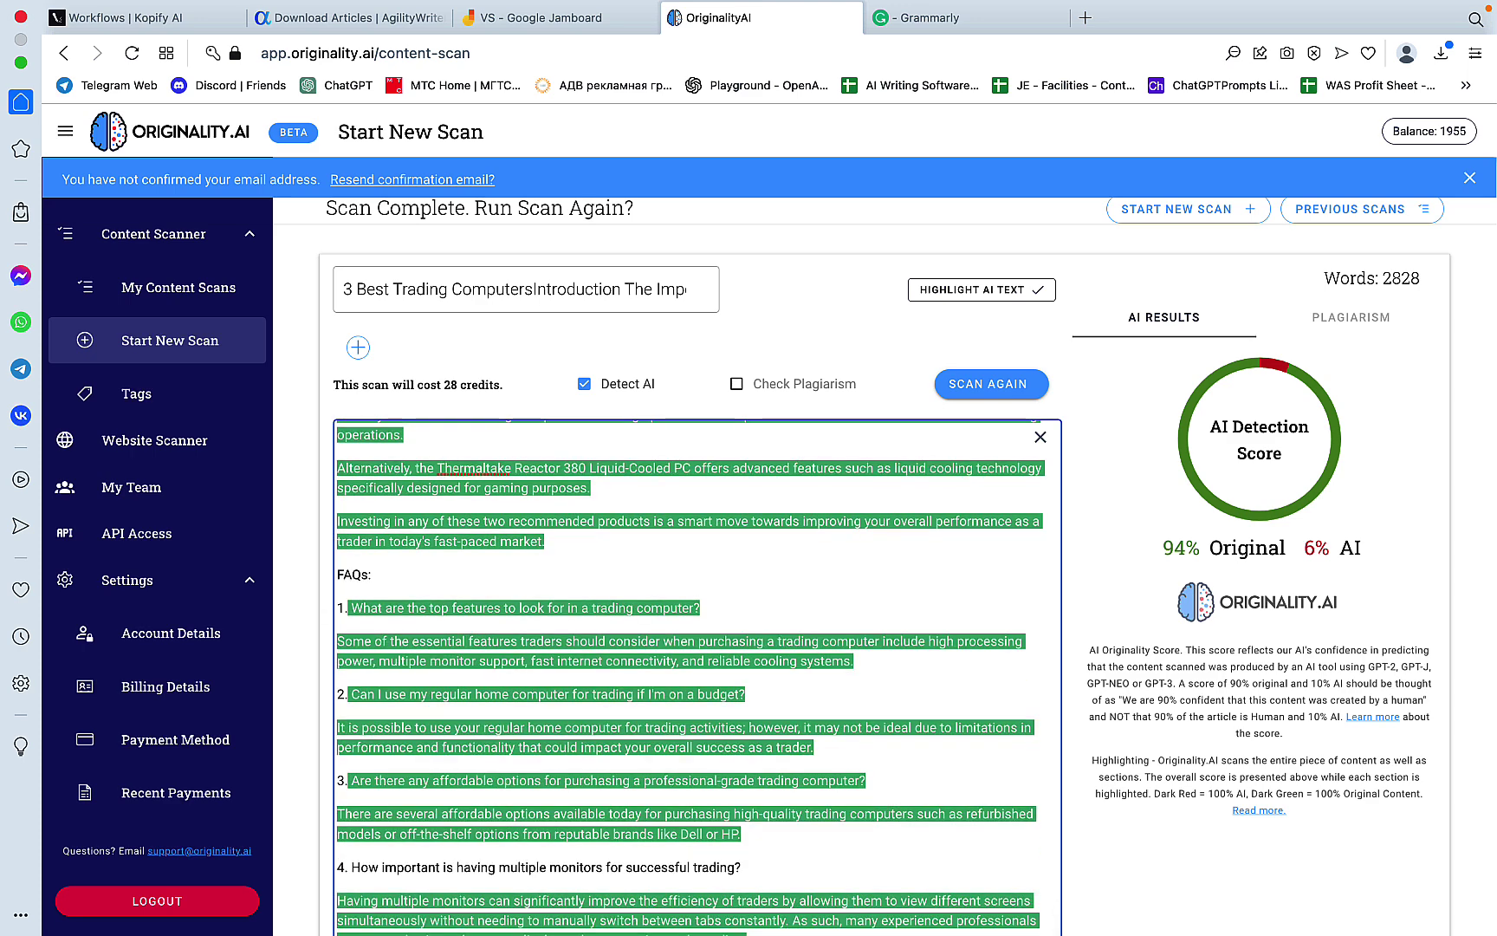
pyautogui.click(964, 384)
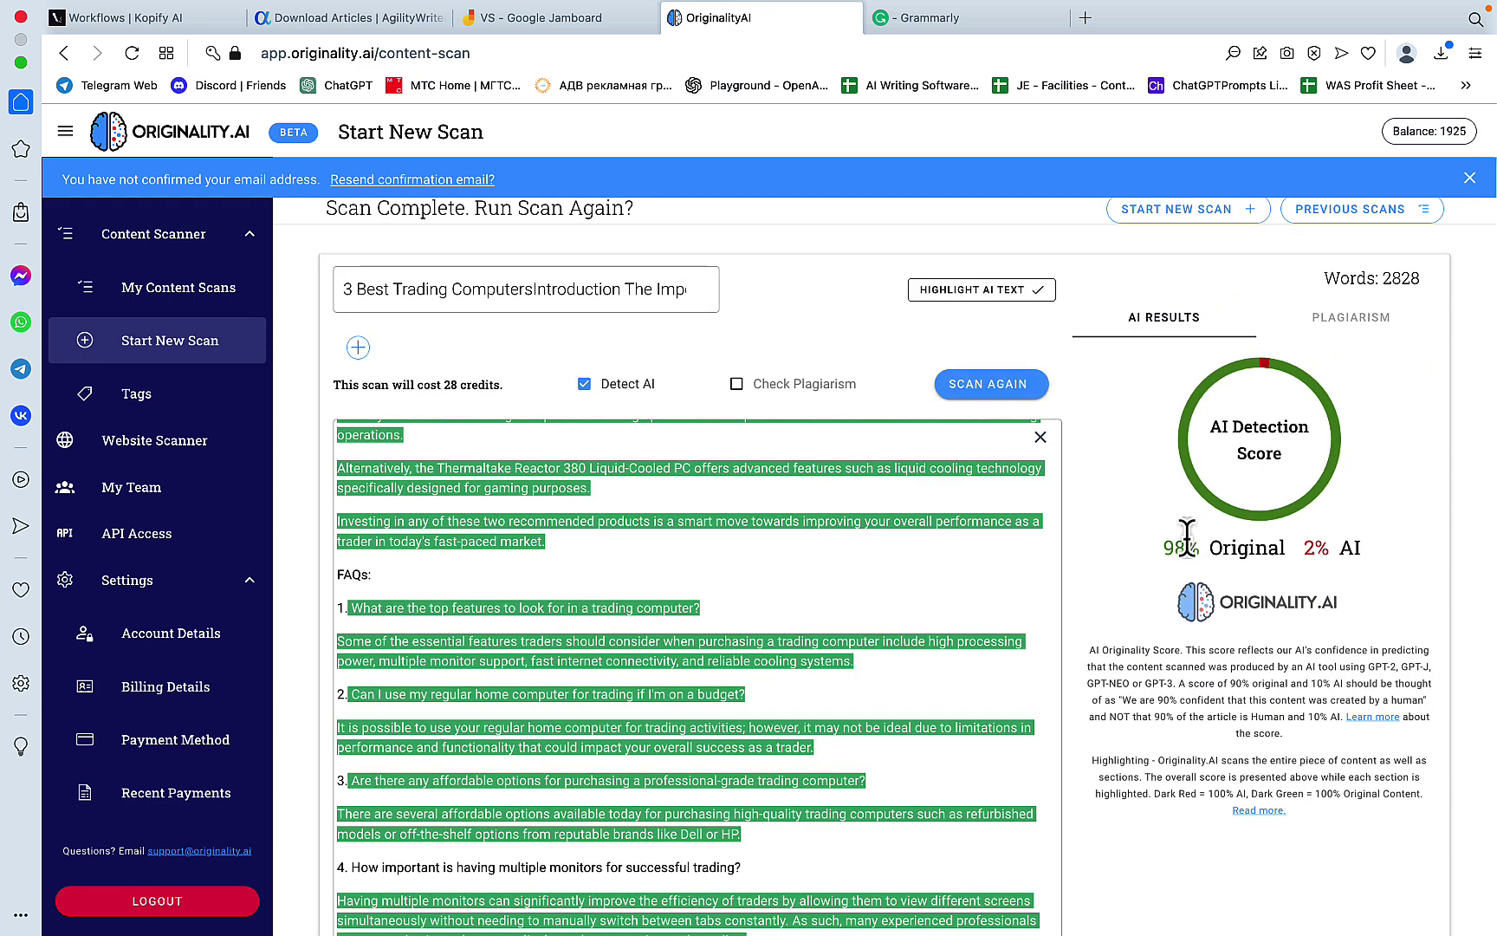
pyautogui.click(805, 548)
pyautogui.press('super+a')
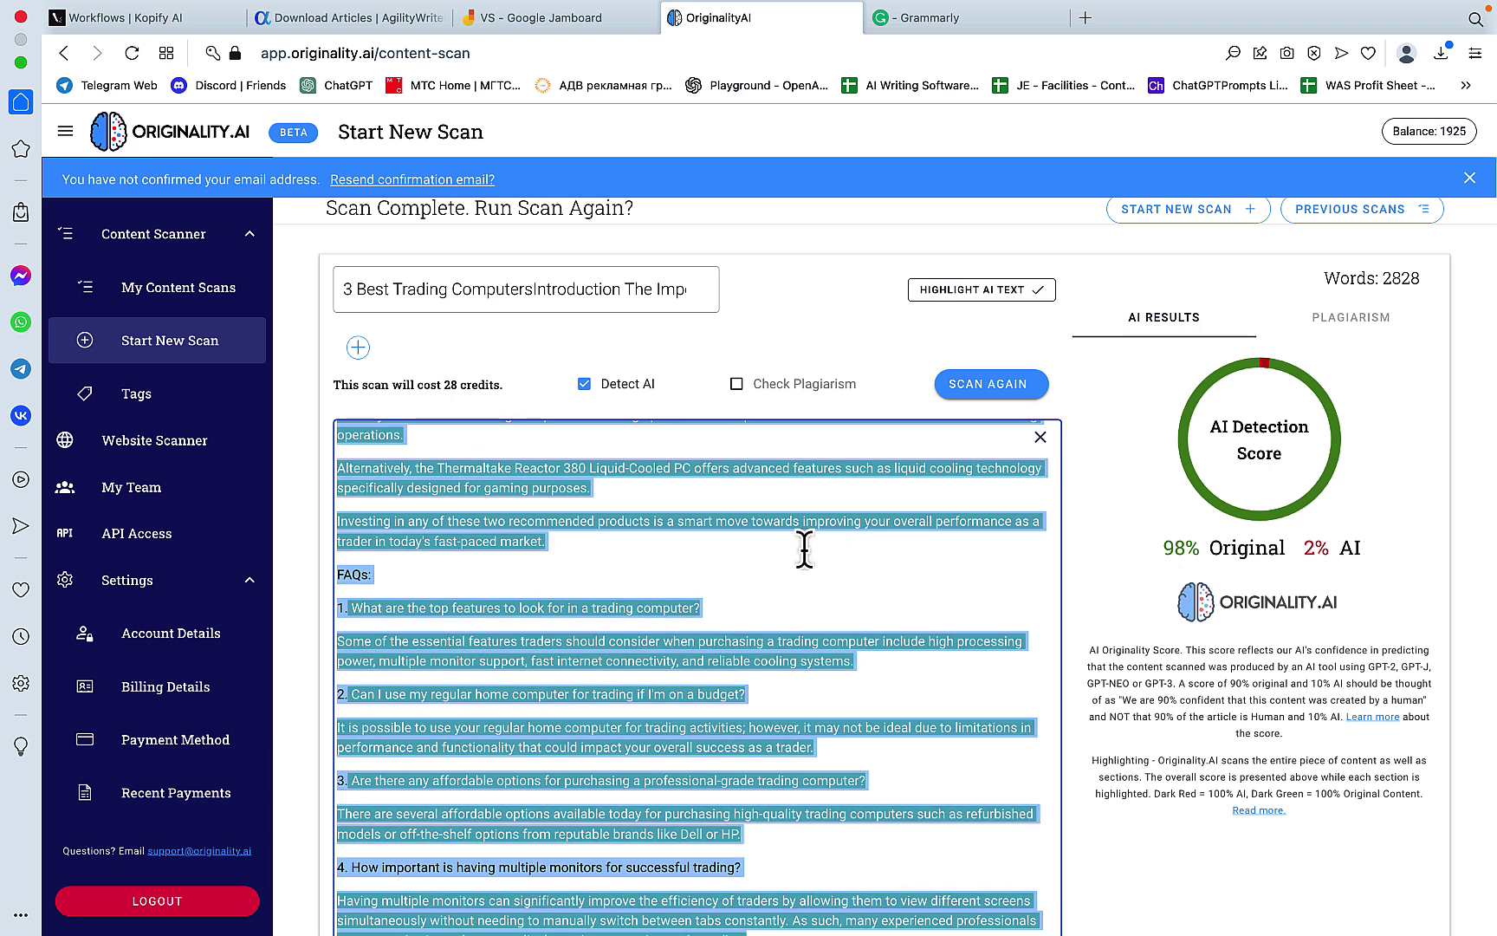
# Step: Write 98 in red pen under Agility Writer beside the AI Detection row
pyautogui.click(534, 18)
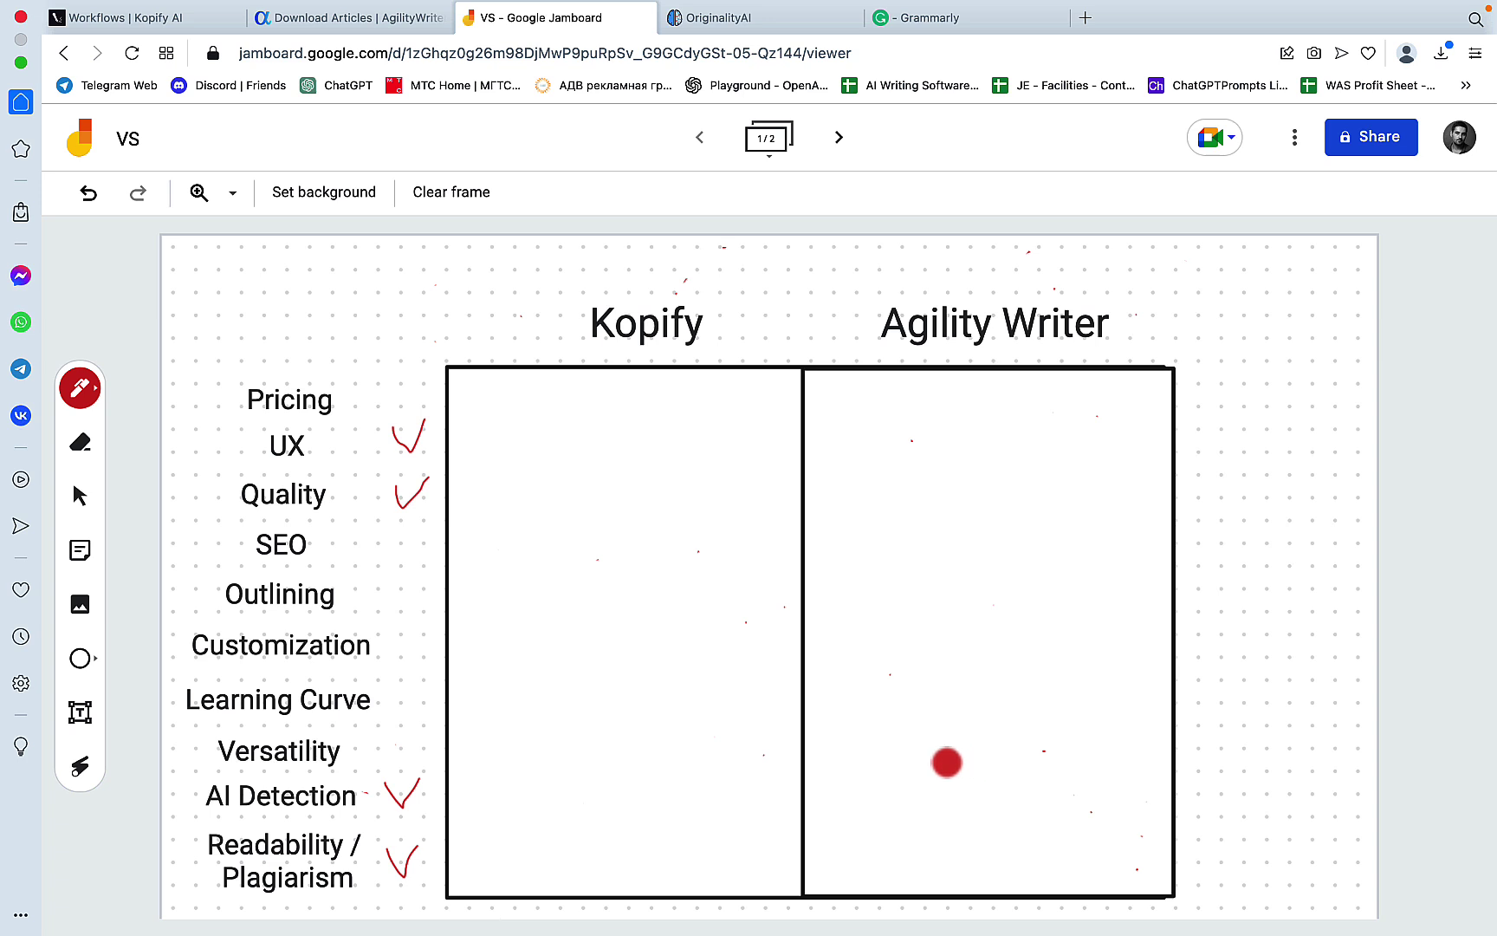
pyautogui.moveTo(943, 761)
pyautogui.mouseDown()
pyautogui.moveTo(922, 764)
pyautogui.moveTo(943, 765)
pyautogui.moveTo(929, 805)
pyautogui.moveTo(972, 755)
pyautogui.moveTo(989, 805)
pyautogui.moveTo(972, 776)
pyautogui.mouseUp()
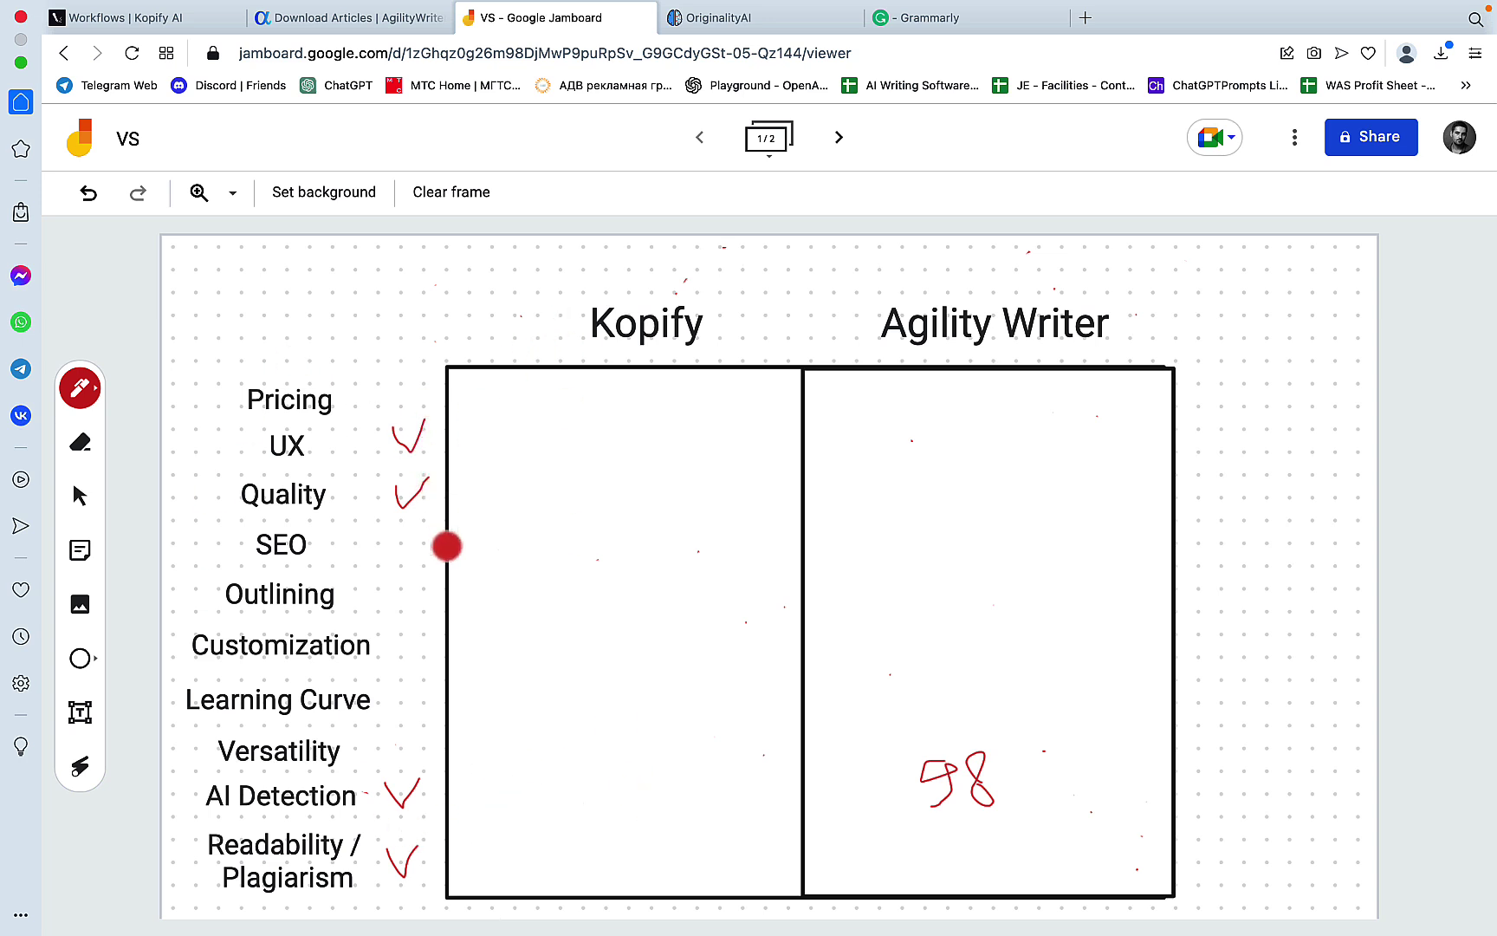
# Step: Paste the article into Grammarly, review its performance report, and run the plagiarism check
pyautogui.click(939, 19)
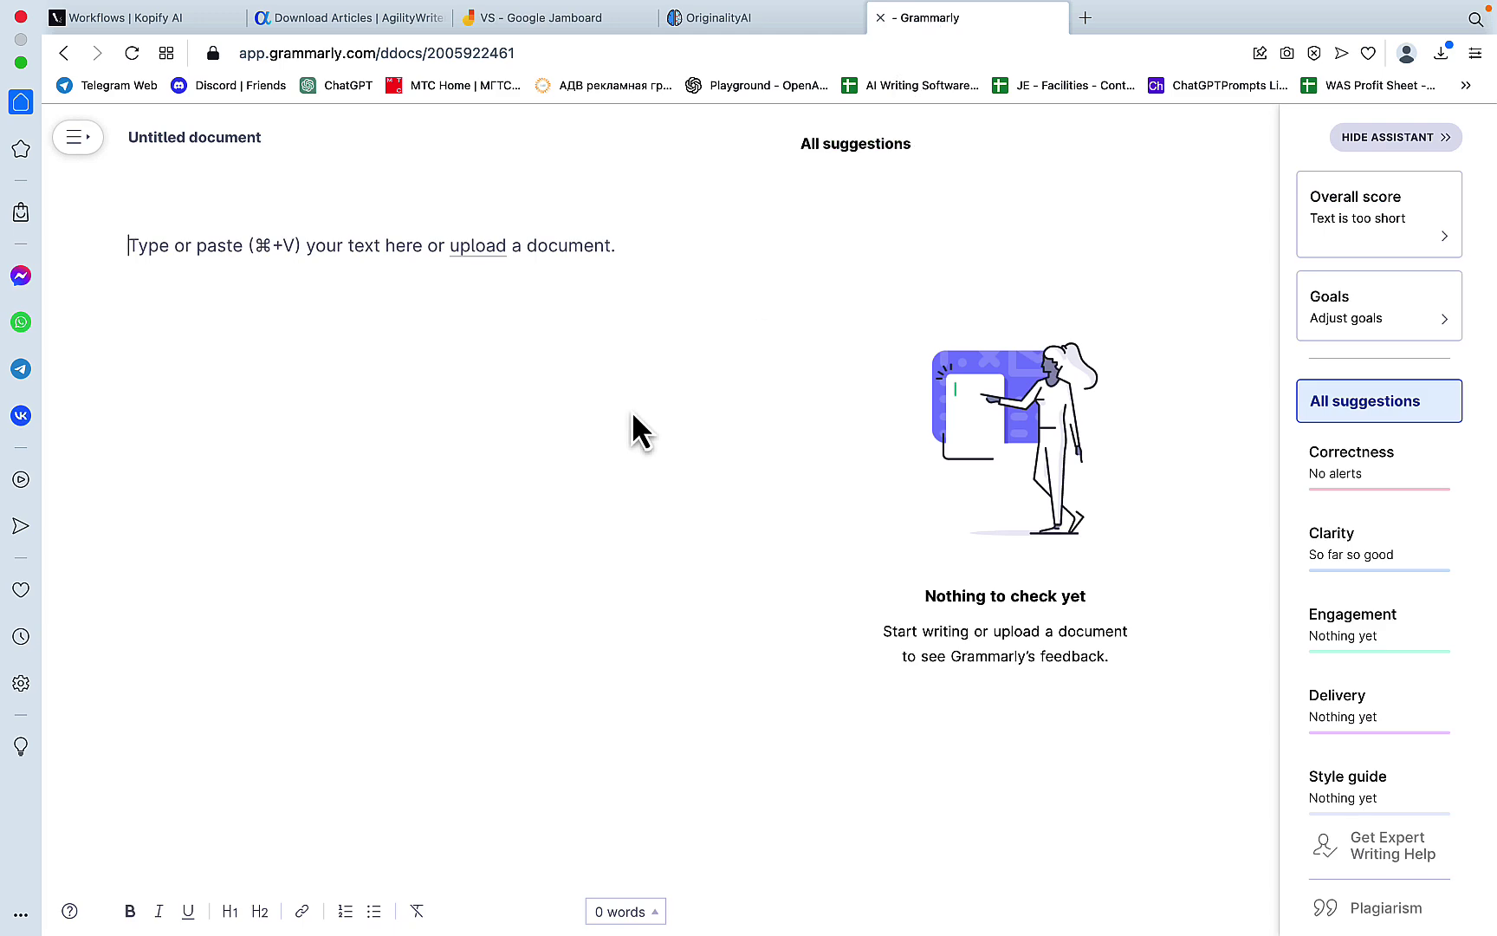
pyautogui.press('super+v')
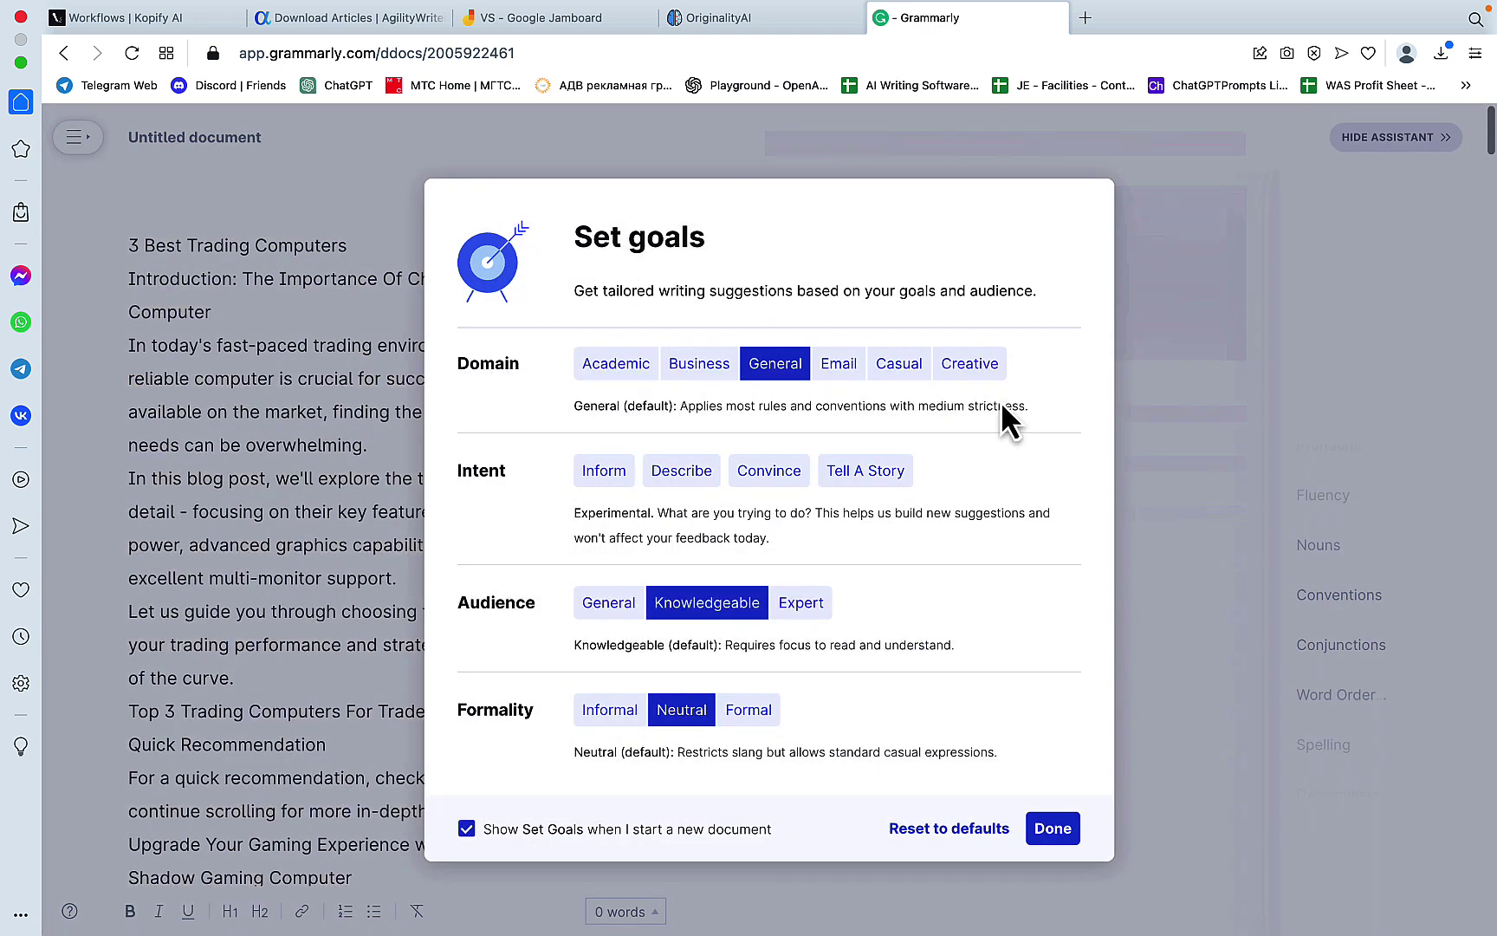
pyautogui.click(1368, 238)
pyautogui.click(1369, 238)
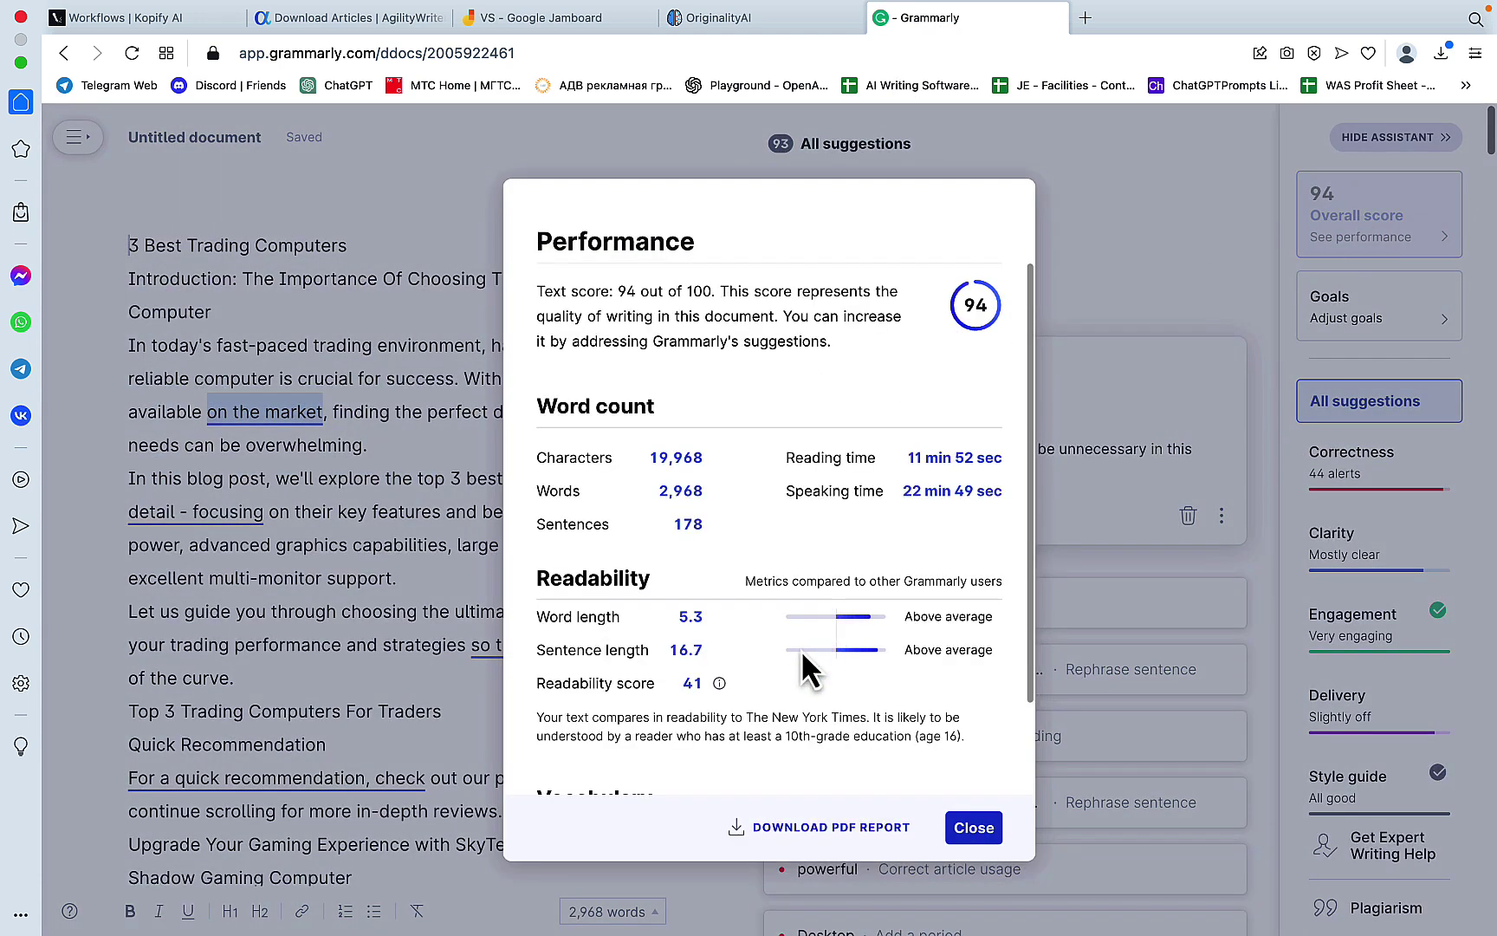
pyautogui.scroll(-3, 798, 667)
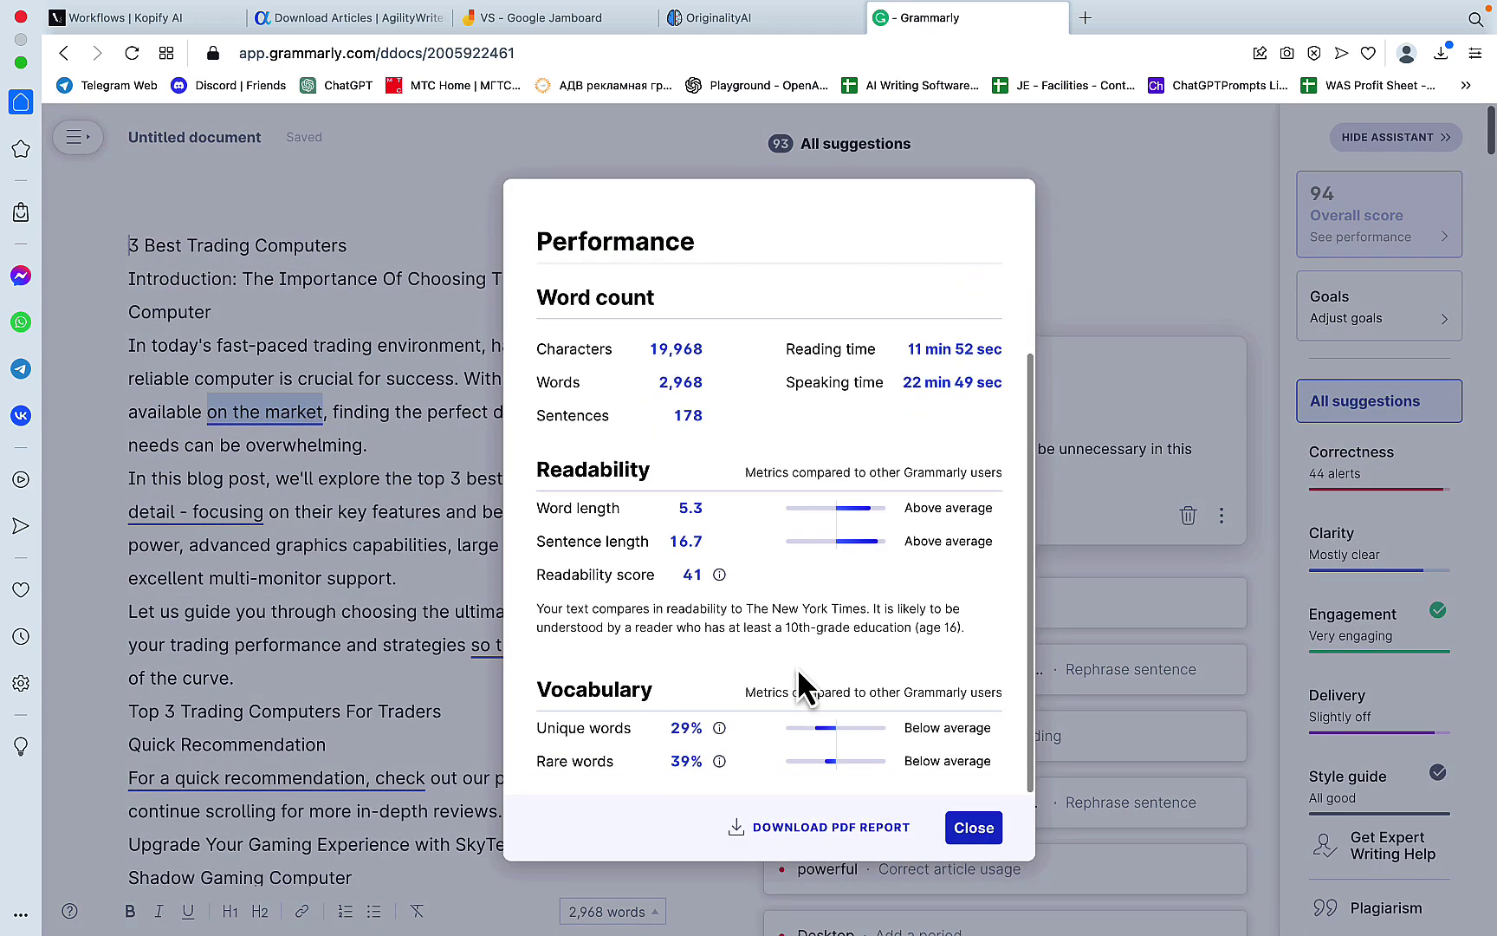
pyautogui.click(976, 829)
pyautogui.click(1376, 906)
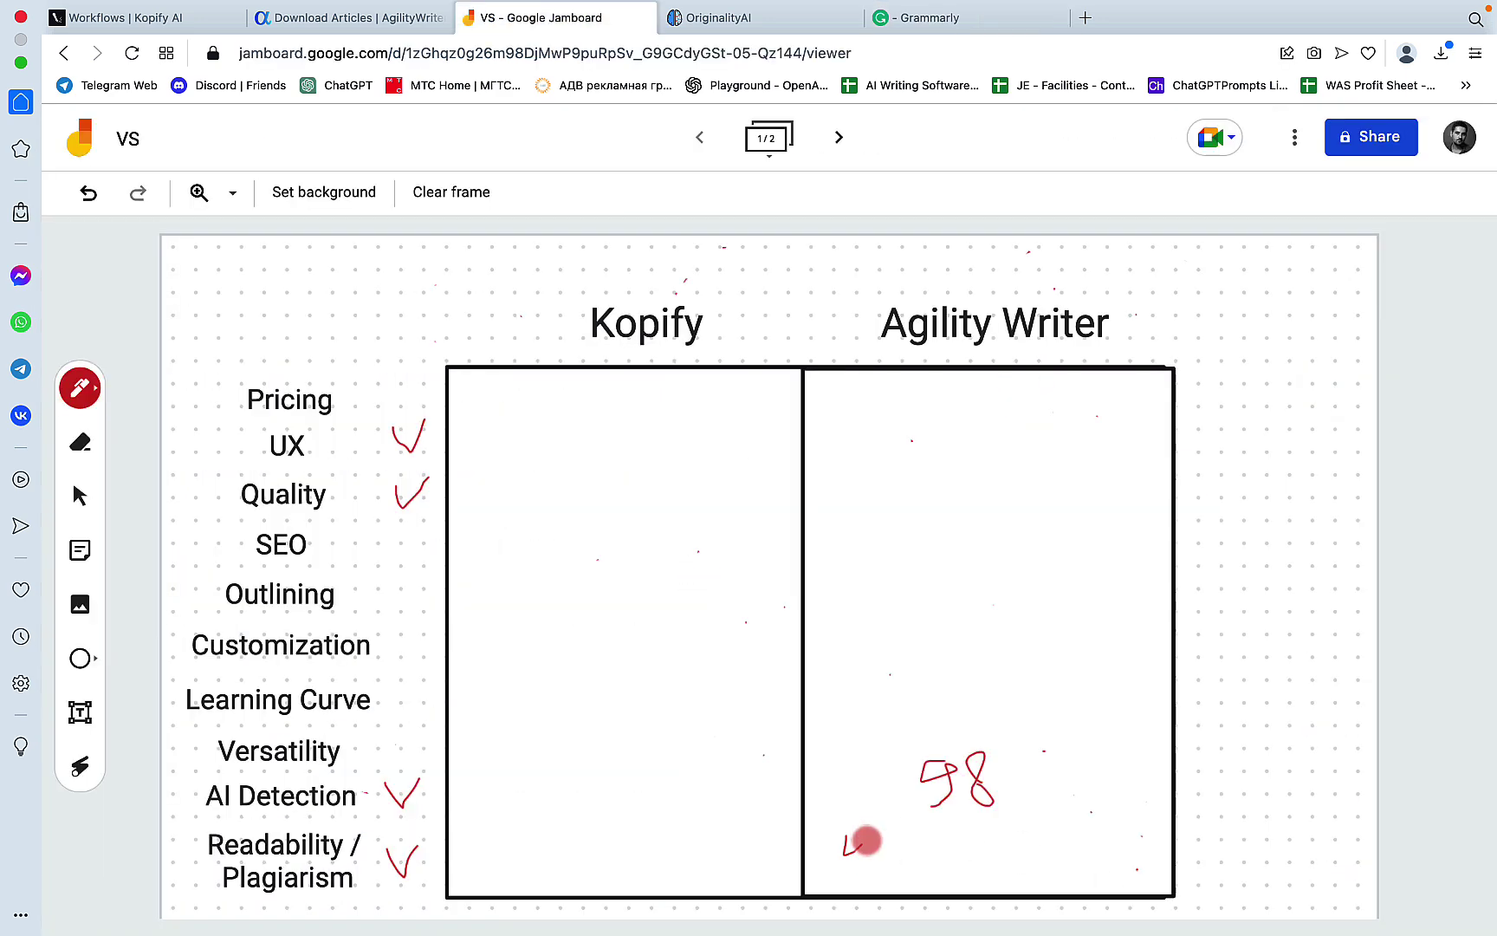
# Step: Write '41 / 3' for readability and plagiarism under Agility Writer on the board
pyautogui.moveTo(844, 836)
pyautogui.mouseDown()
pyautogui.moveTo(869, 866)
pyautogui.moveTo(930, 883)
pyautogui.mouseUp()
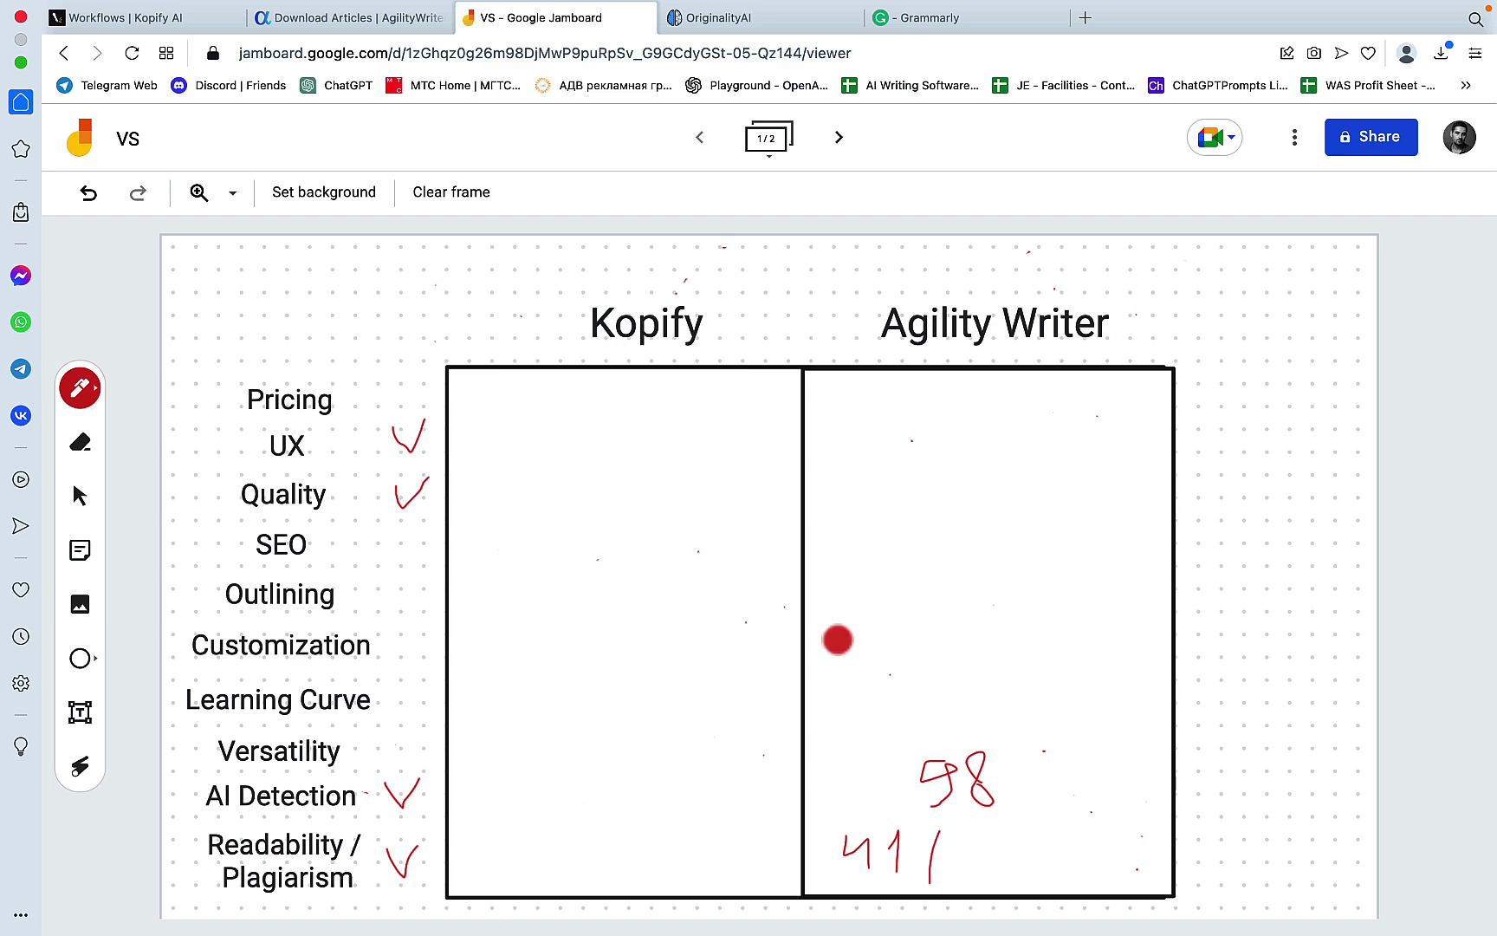
pyautogui.click(919, 24)
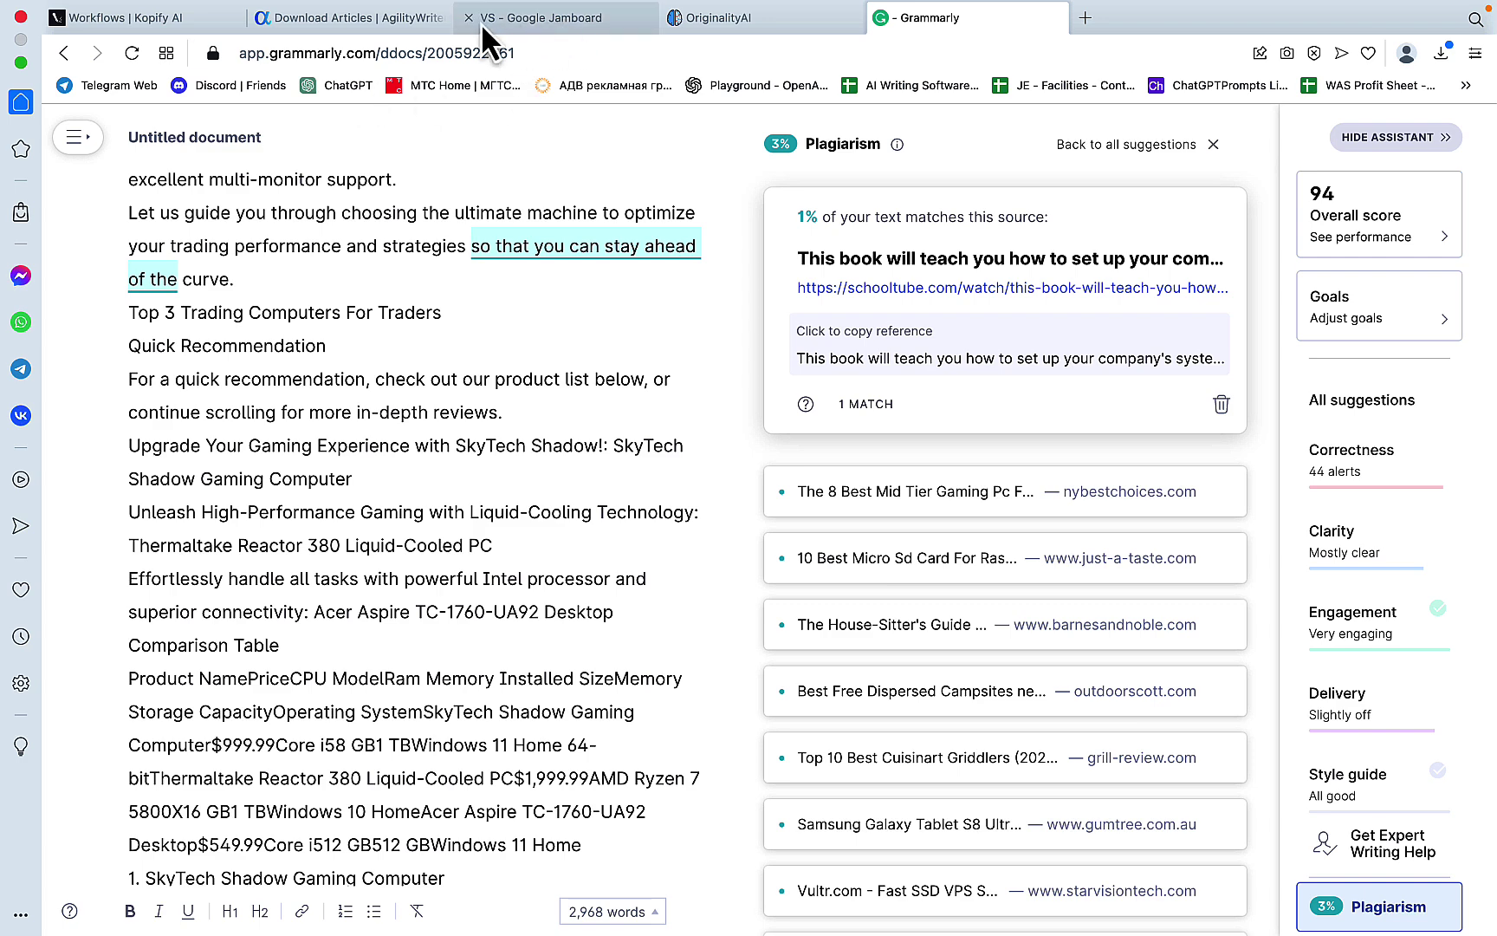
pyautogui.click(518, 23)
pyautogui.moveTo(974, 837); pyautogui.dragTo(973, 875)
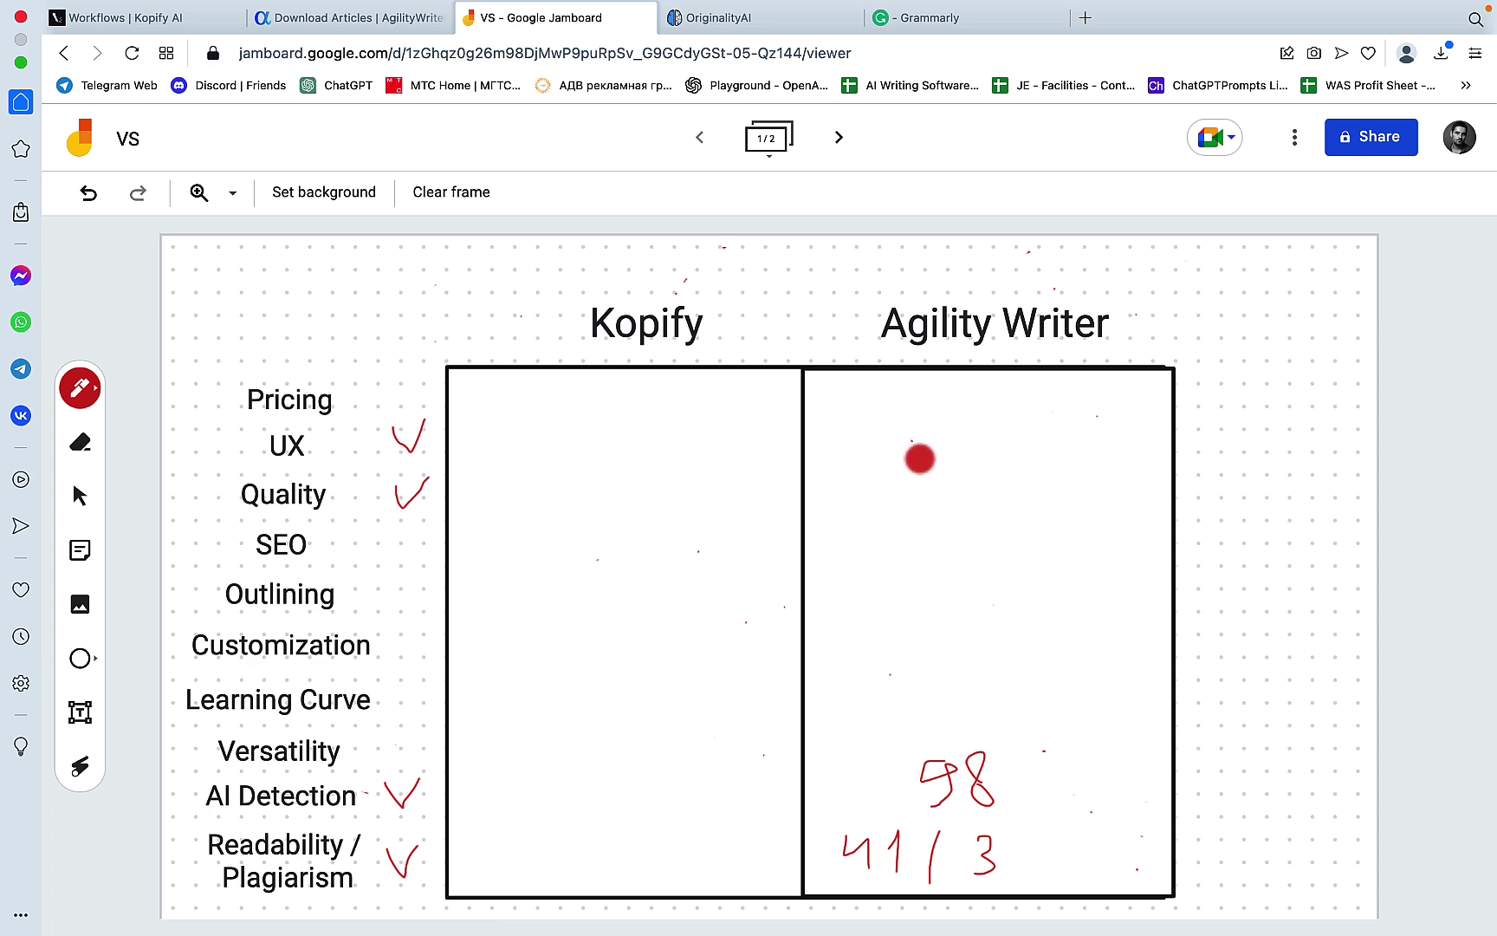
# Step: Draw 5+ at the top of the Agility Writer column on the board
pyautogui.moveTo(919, 458)
pyautogui.mouseDown()
pyautogui.moveTo(962, 458)
pyautogui.moveTo(958, 501)
pyautogui.moveTo(920, 503)
pyautogui.moveTo(1002, 479)
pyautogui.moveTo(993, 498)
pyautogui.mouseUp()
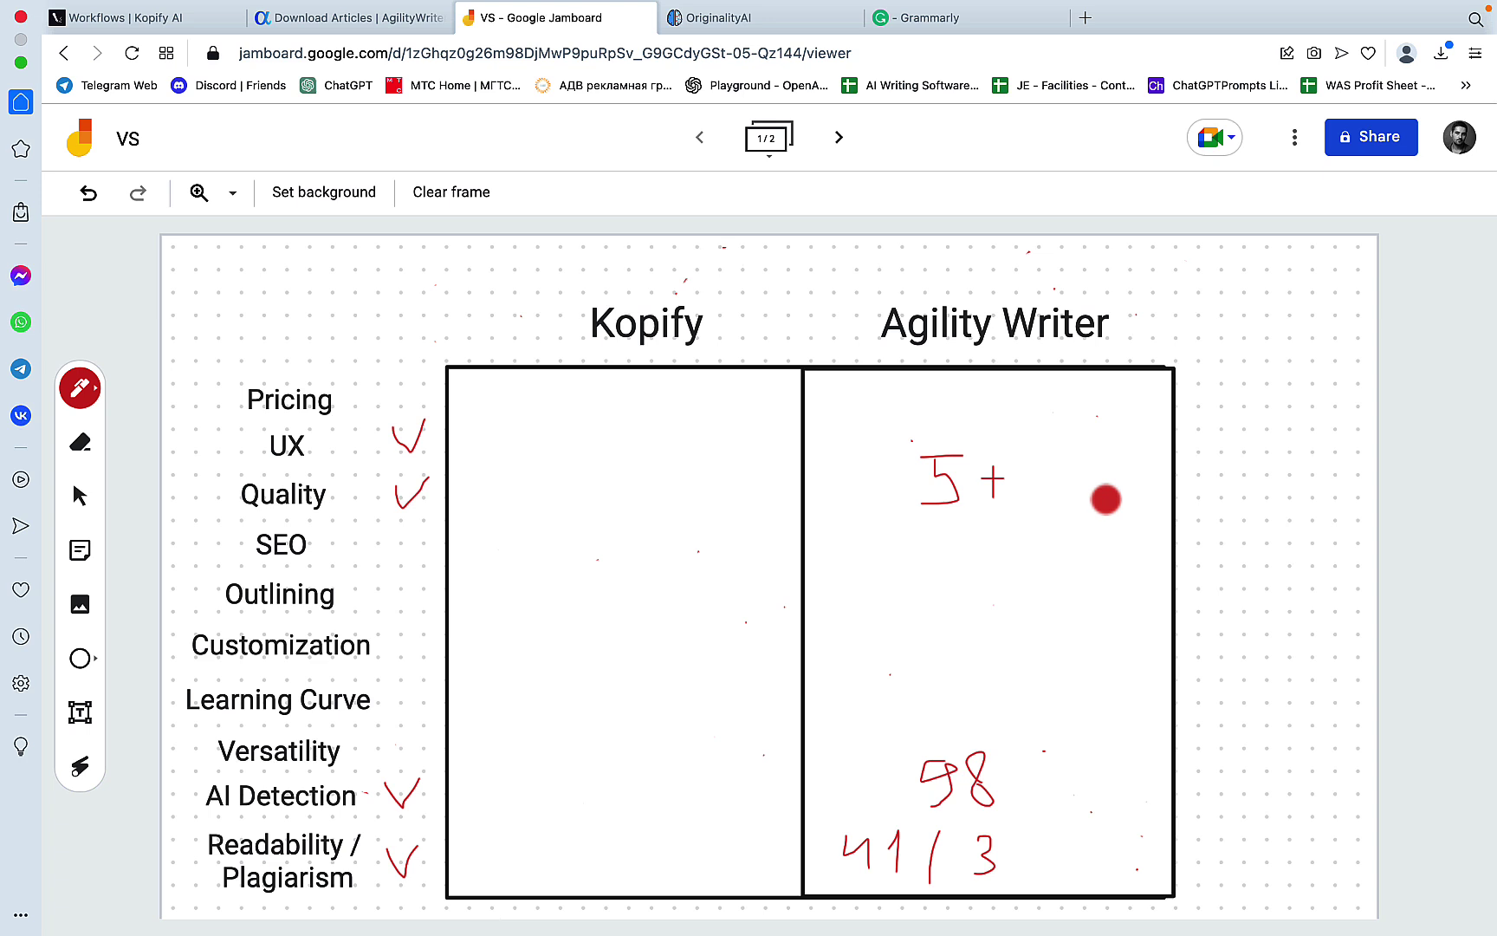
pyautogui.click(140, 24)
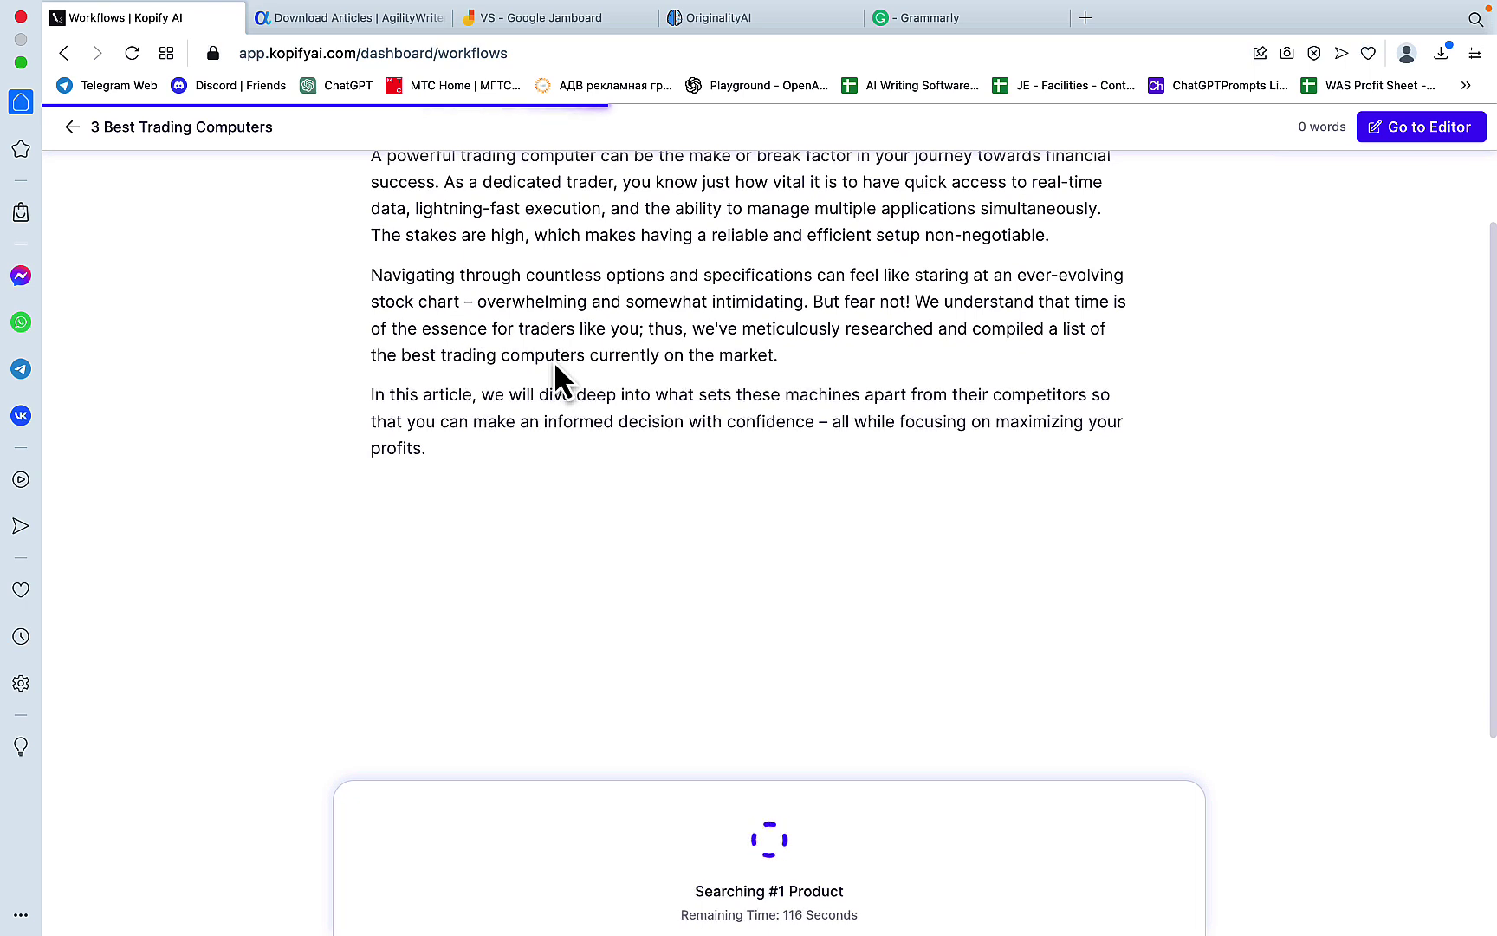
# Step: Copy the finished 2814-word Kopify trading computers article once generation completes
pyautogui.scroll(1, 589, 425)
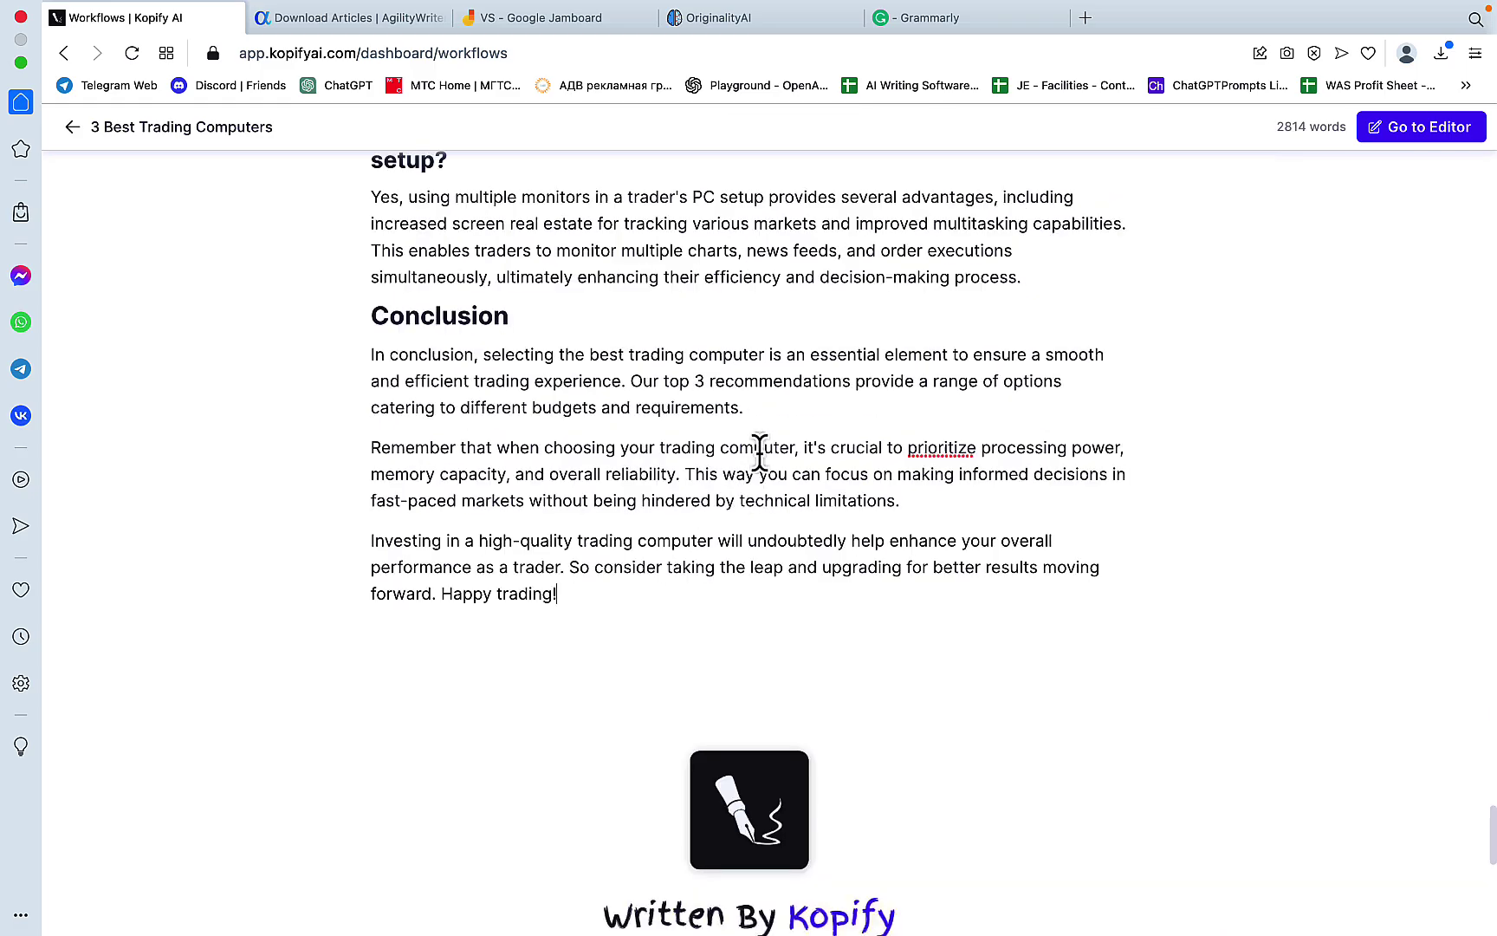
pyautogui.scroll(20, 815, 481)
pyautogui.scroll(10, 812, 512)
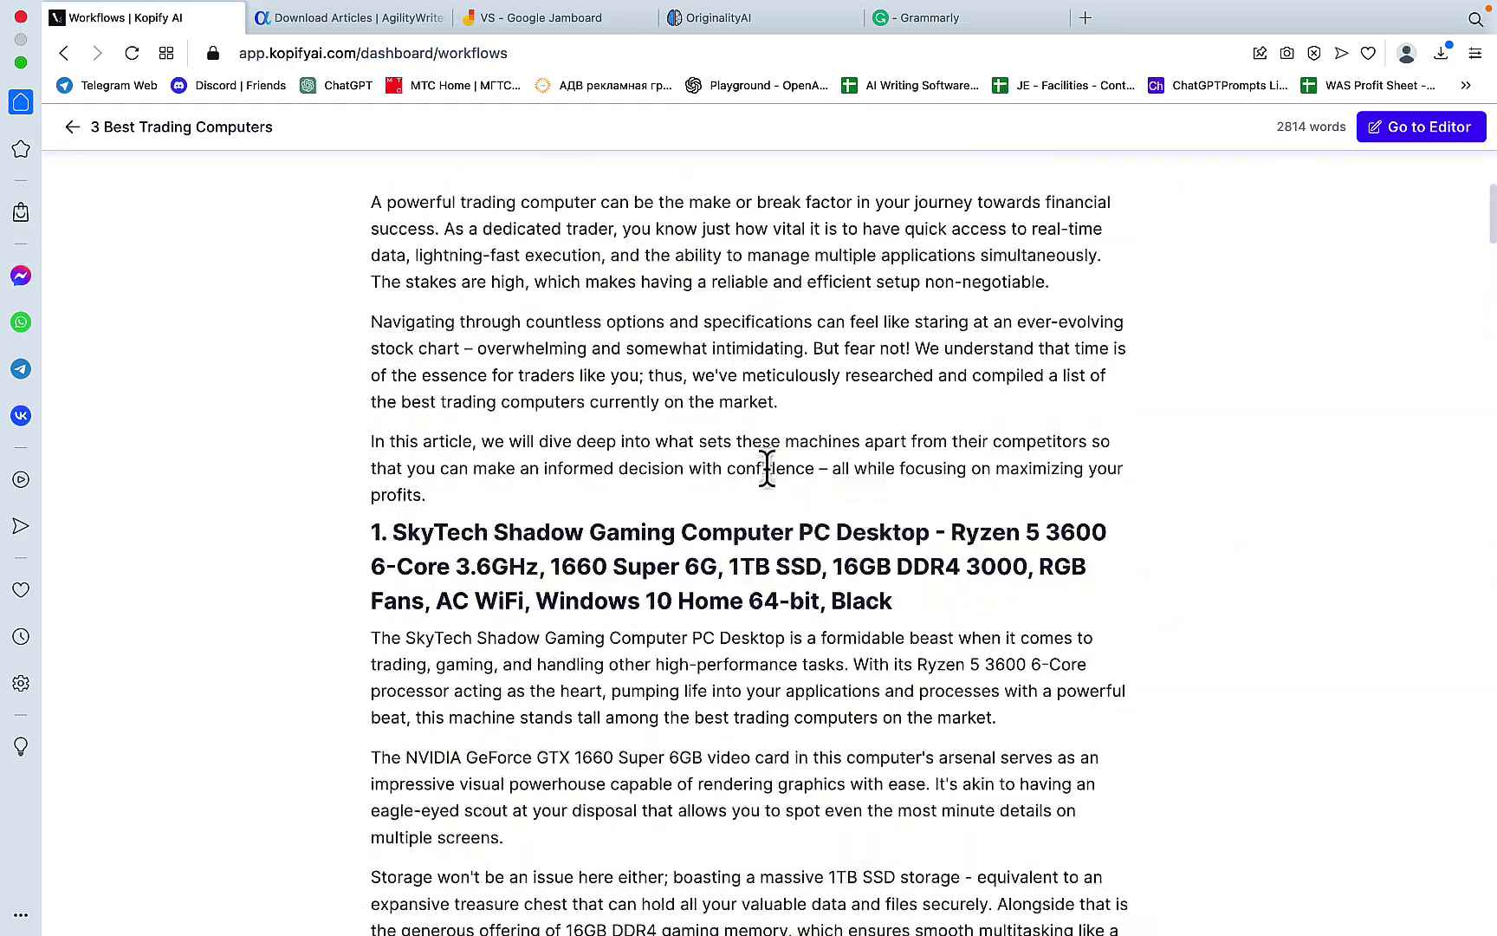
pyautogui.tripleClick(643, 357)
pyautogui.press('super+a')
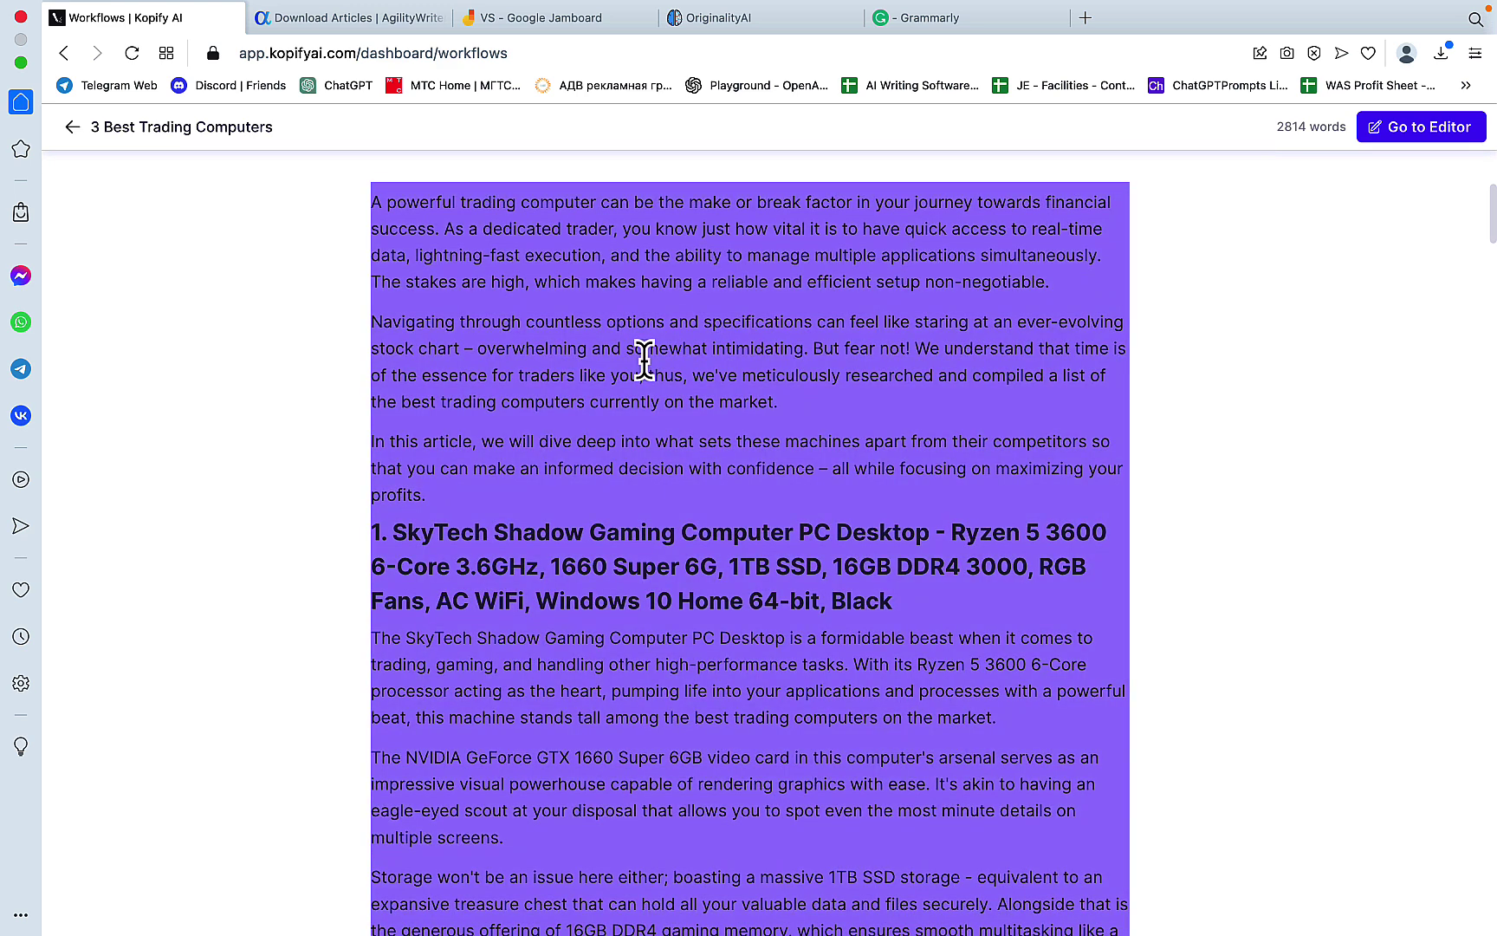
pyautogui.click(756, 48)
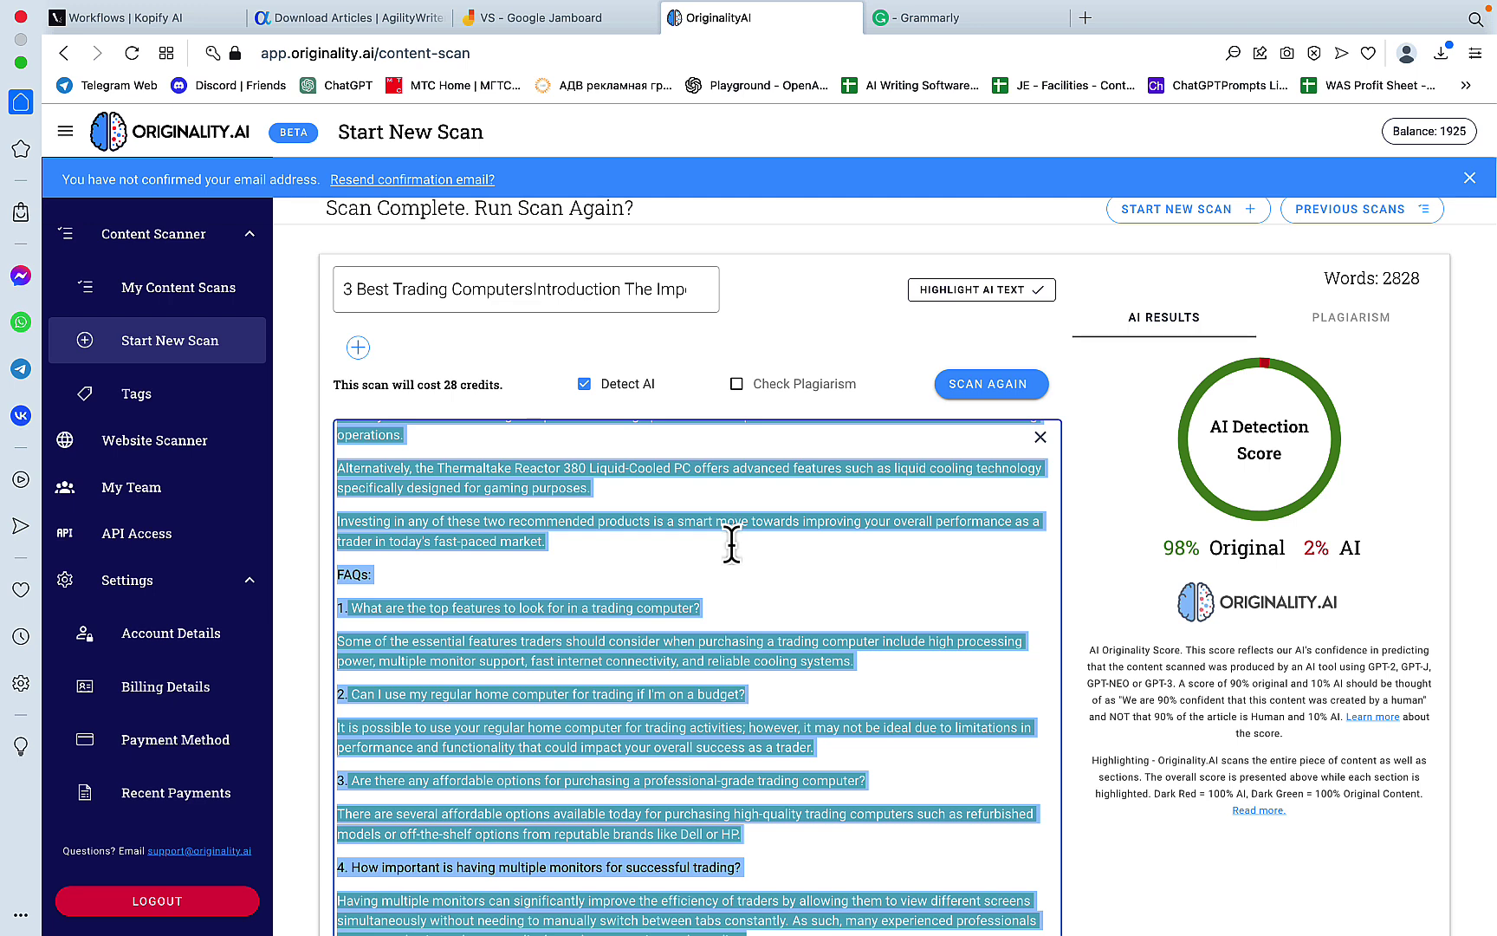
# Step: Replace the old text with the Kopify article and rescan, getting 100% Original, 0% AI
pyautogui.press('BackSpace')
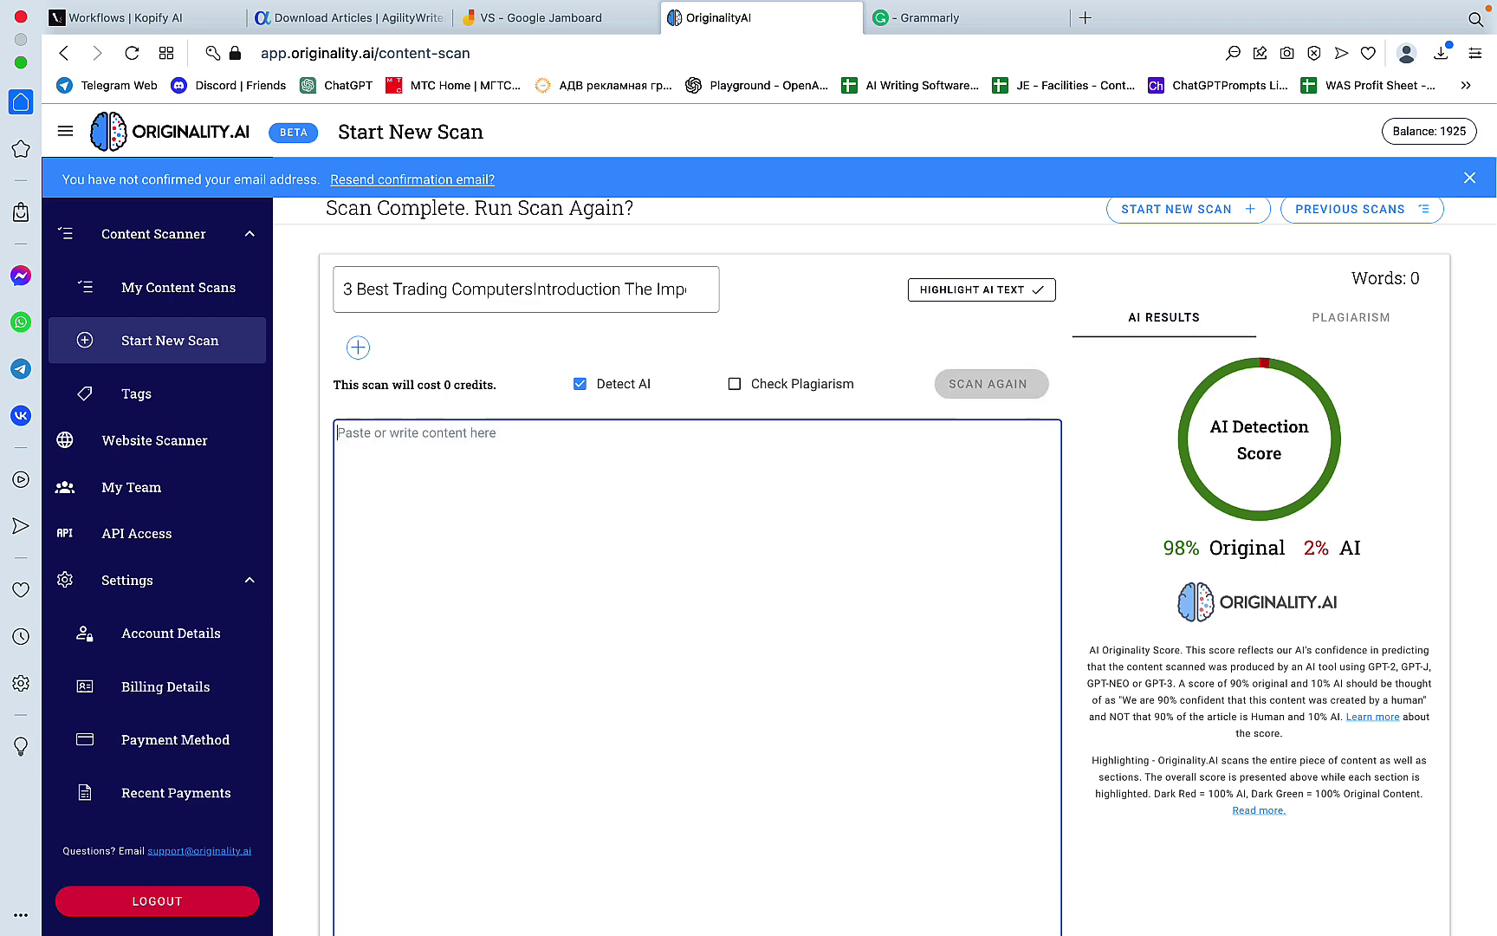
pyautogui.press('super+v')
pyautogui.click(987, 353)
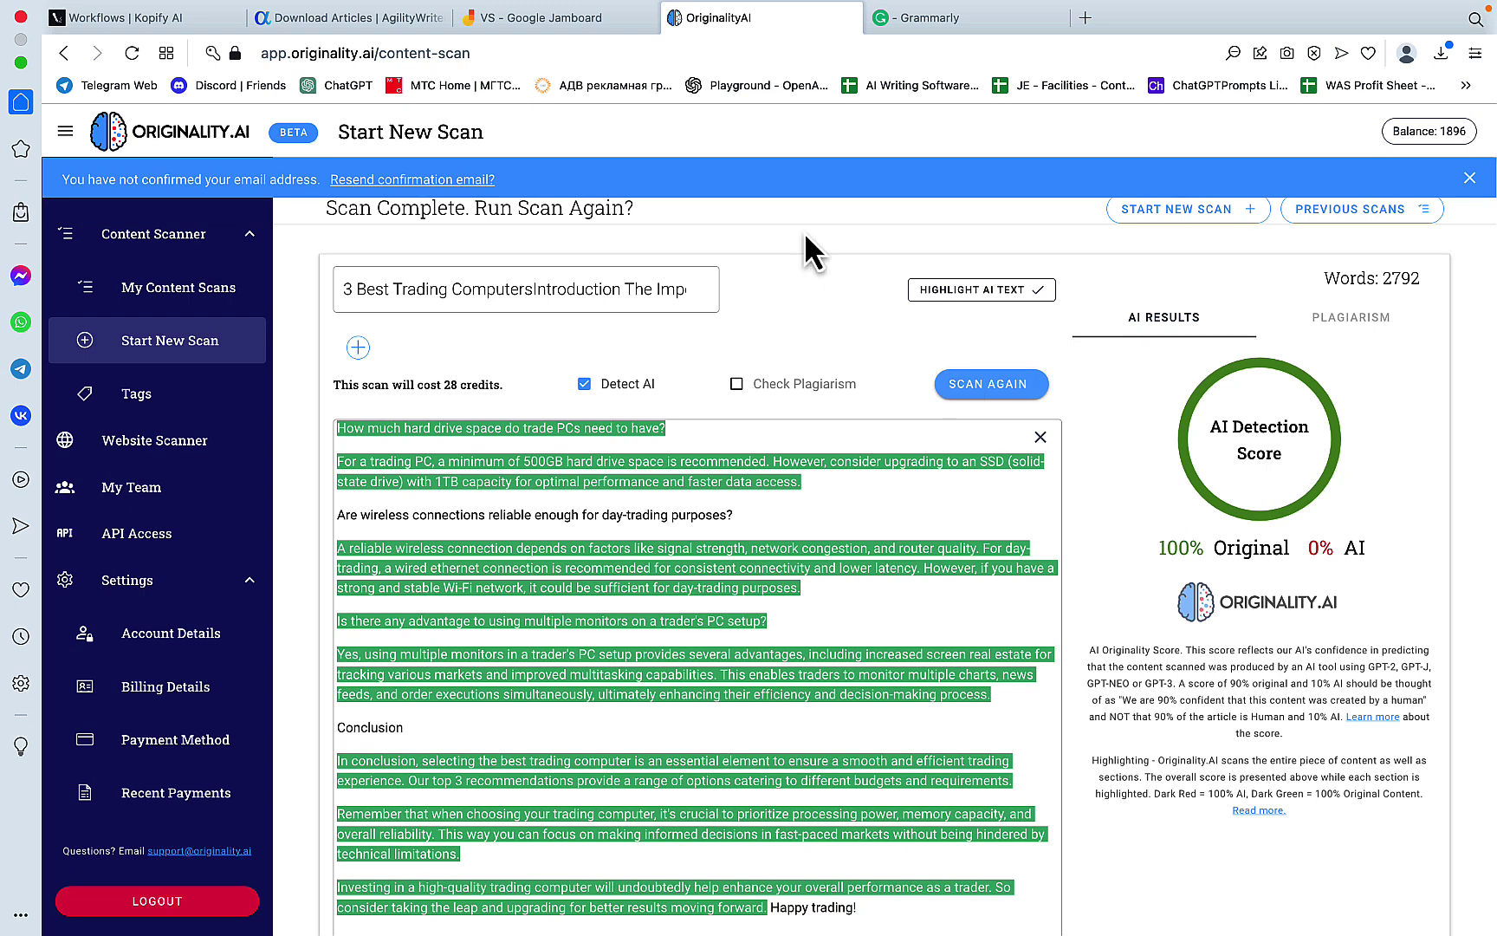
pyautogui.click(544, 18)
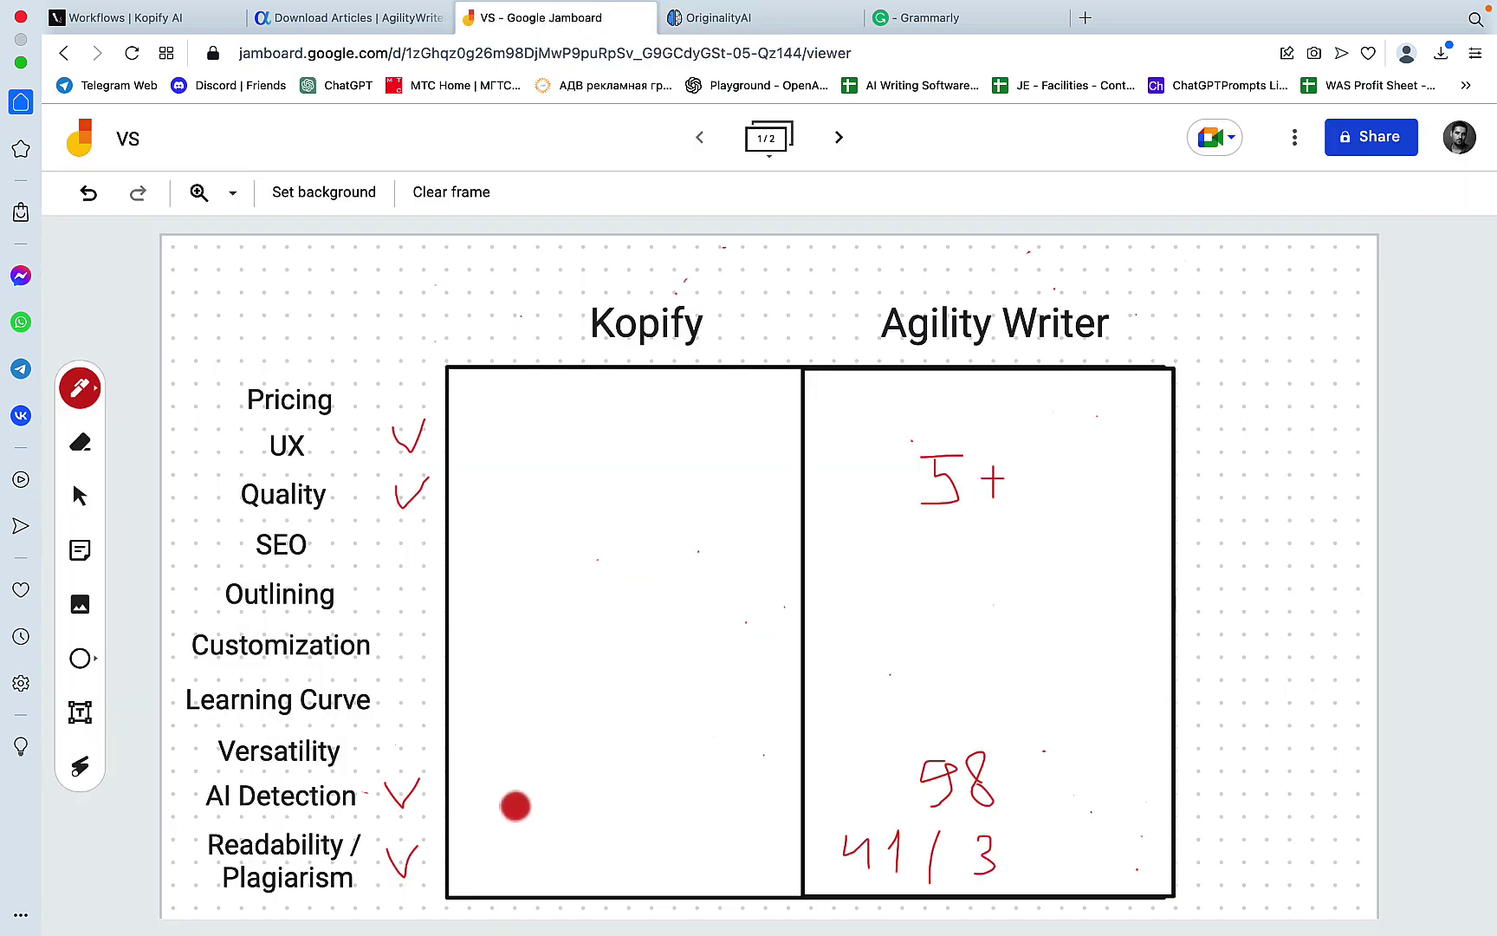
# Step: Write Kopify's scores on the board: 100 for AI Detection and 37 for Grammarly readability
pyautogui.moveTo(511, 766)
pyautogui.mouseDown()
pyautogui.moveTo(535, 799)
pyautogui.moveTo(589, 795)
pyautogui.moveTo(569, 761)
pyautogui.moveTo(611, 792)
pyautogui.moveTo(636, 760)
pyautogui.mouseUp()
pyautogui.press('super+5')
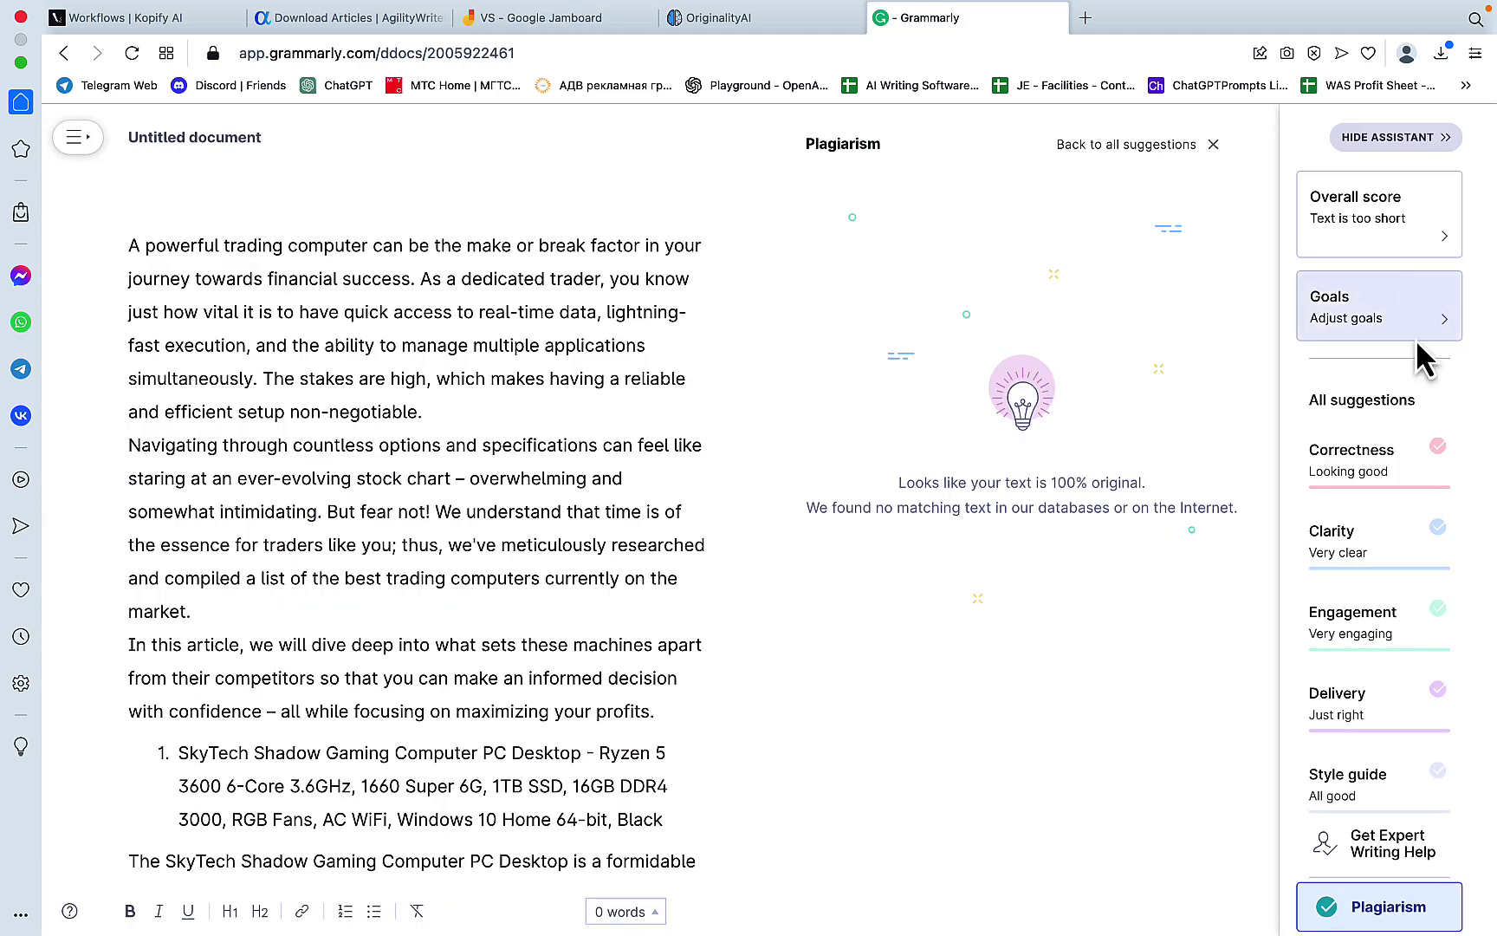
pyautogui.click(1378, 214)
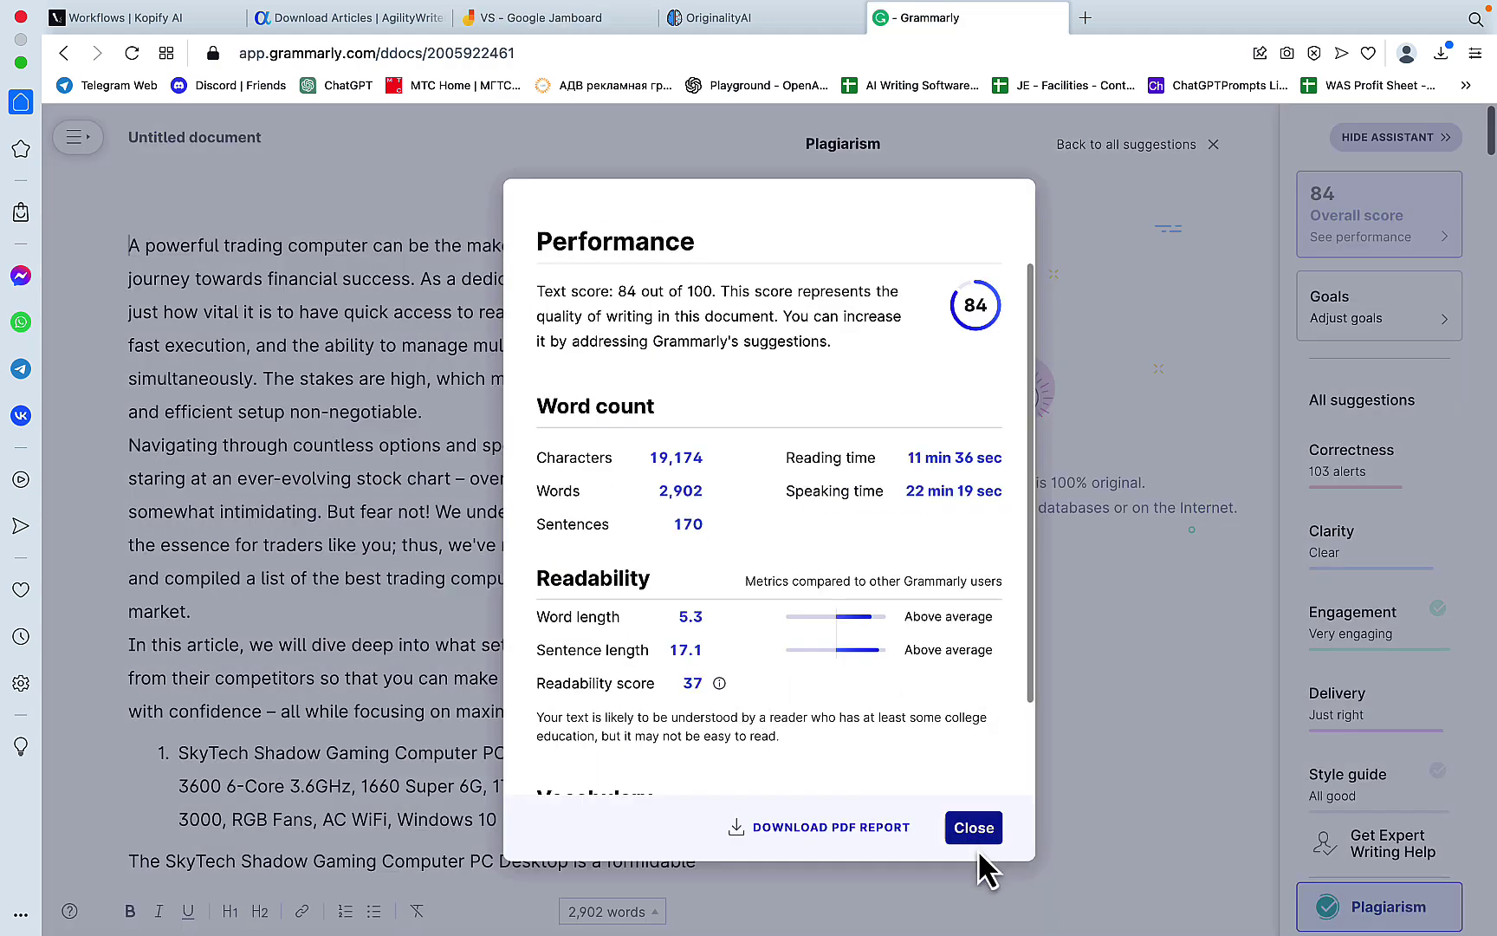
pyautogui.press('super+3')
pyautogui.moveTo(518, 842)
pyautogui.mouseDown()
pyautogui.moveTo(518, 885)
pyautogui.moveTo(571, 885)
pyautogui.moveTo(578, 866)
pyautogui.mouseUp()
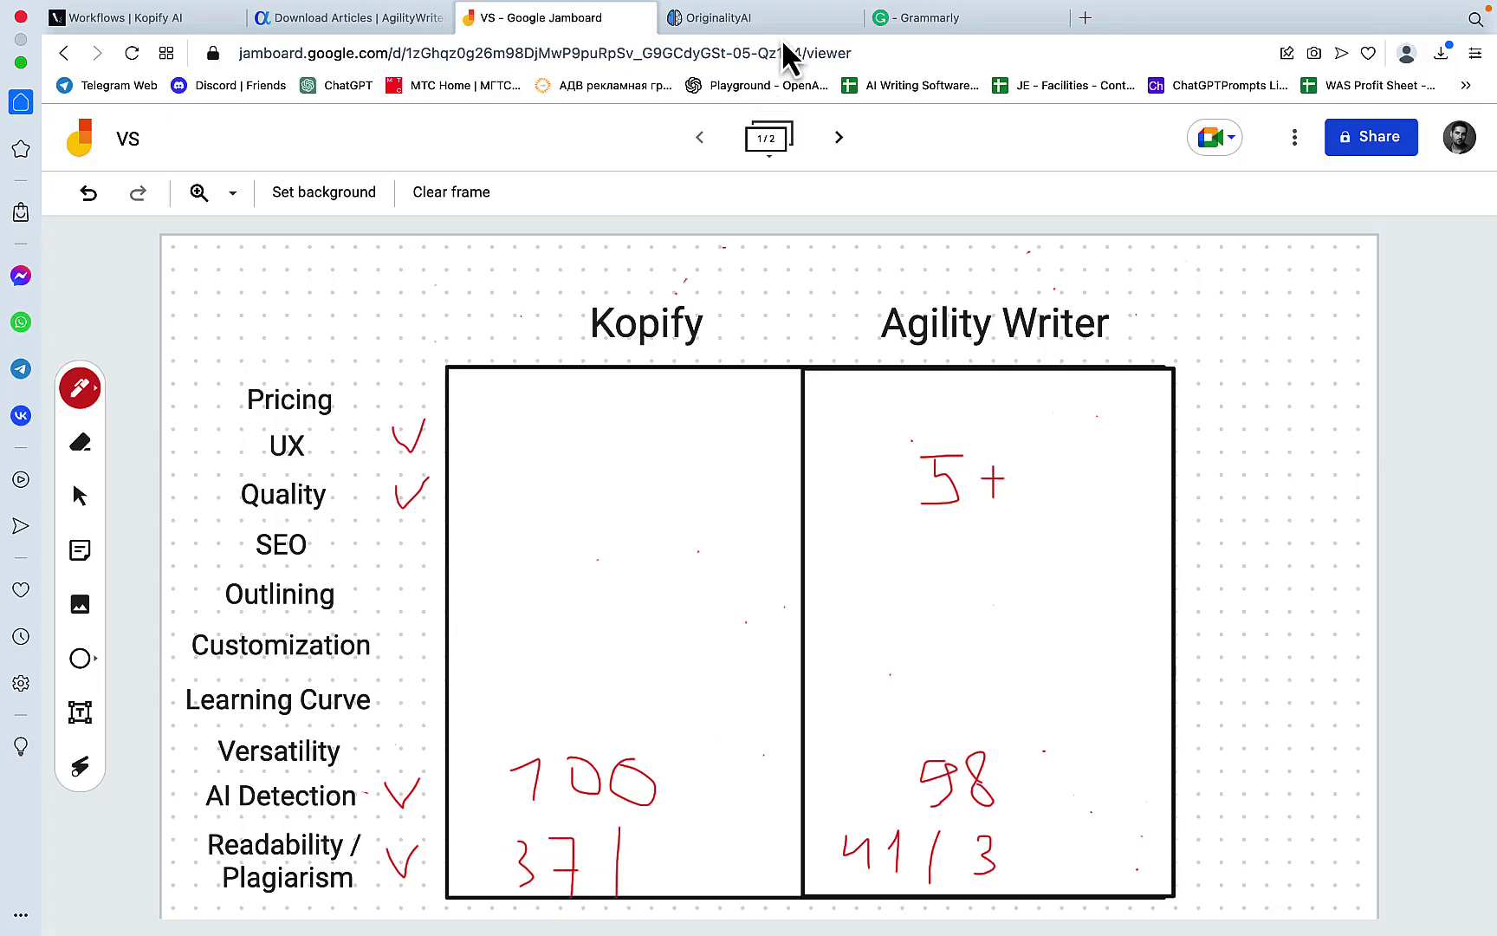
pyautogui.click(931, 17)
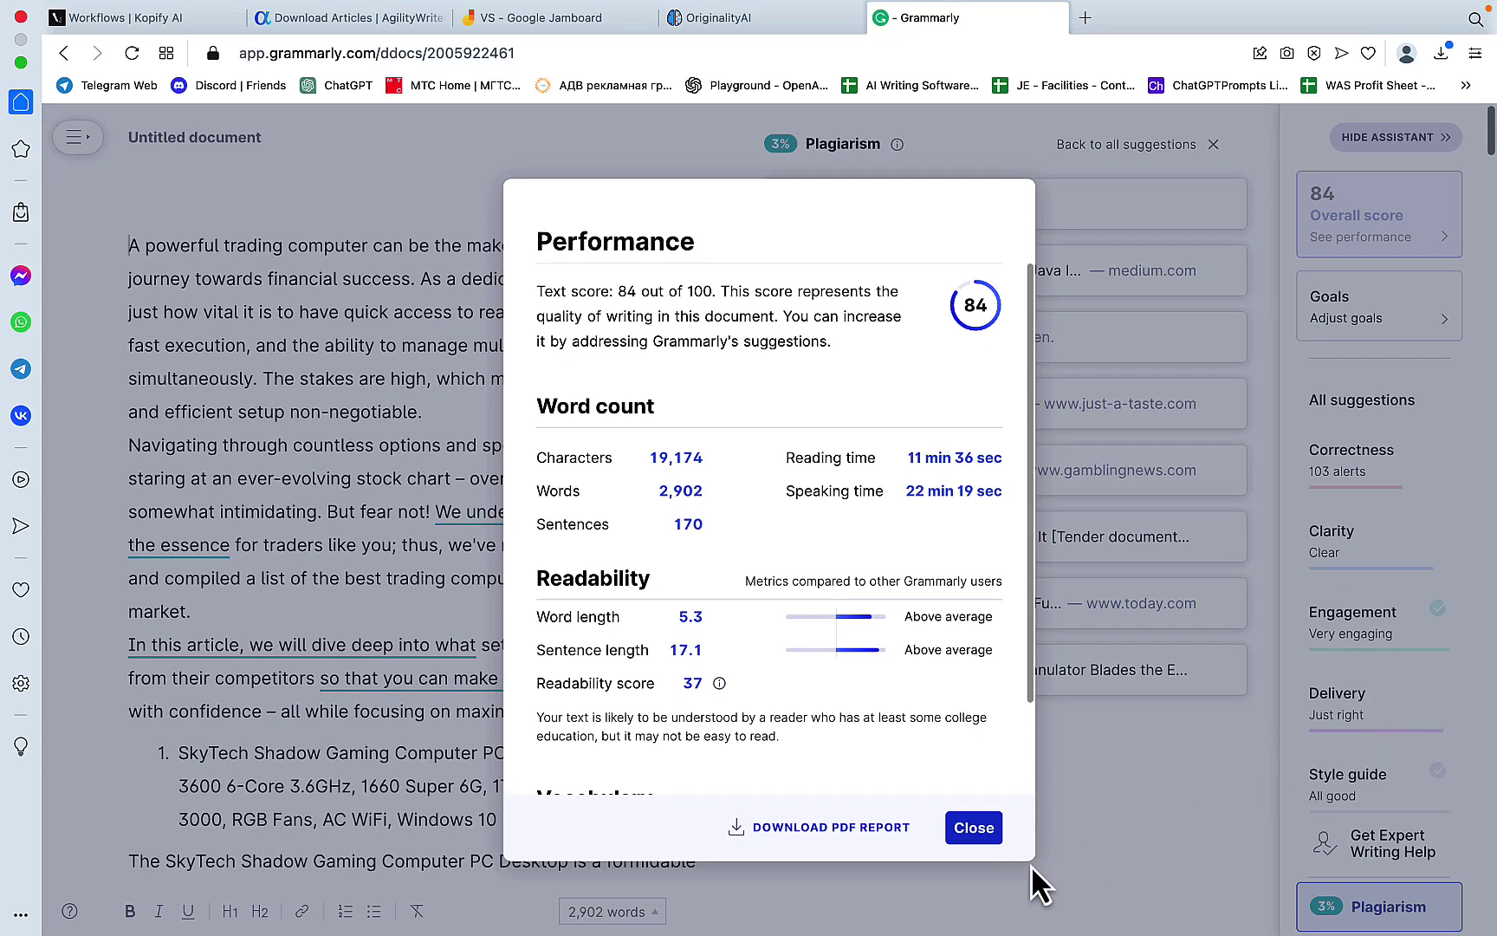
pyautogui.click(979, 825)
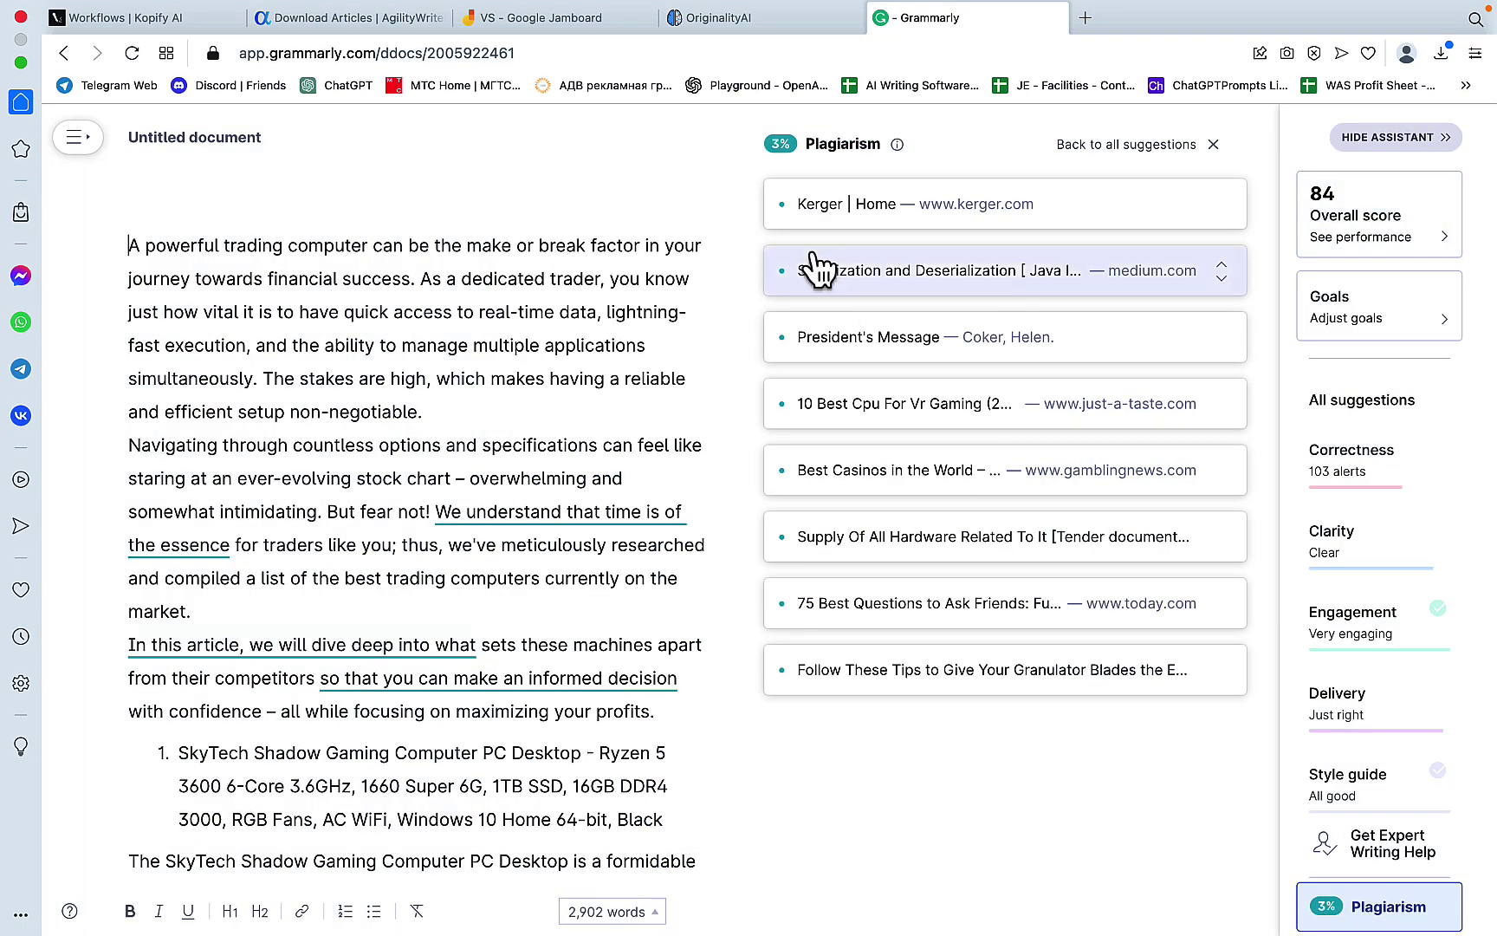
pyautogui.click(510, 21)
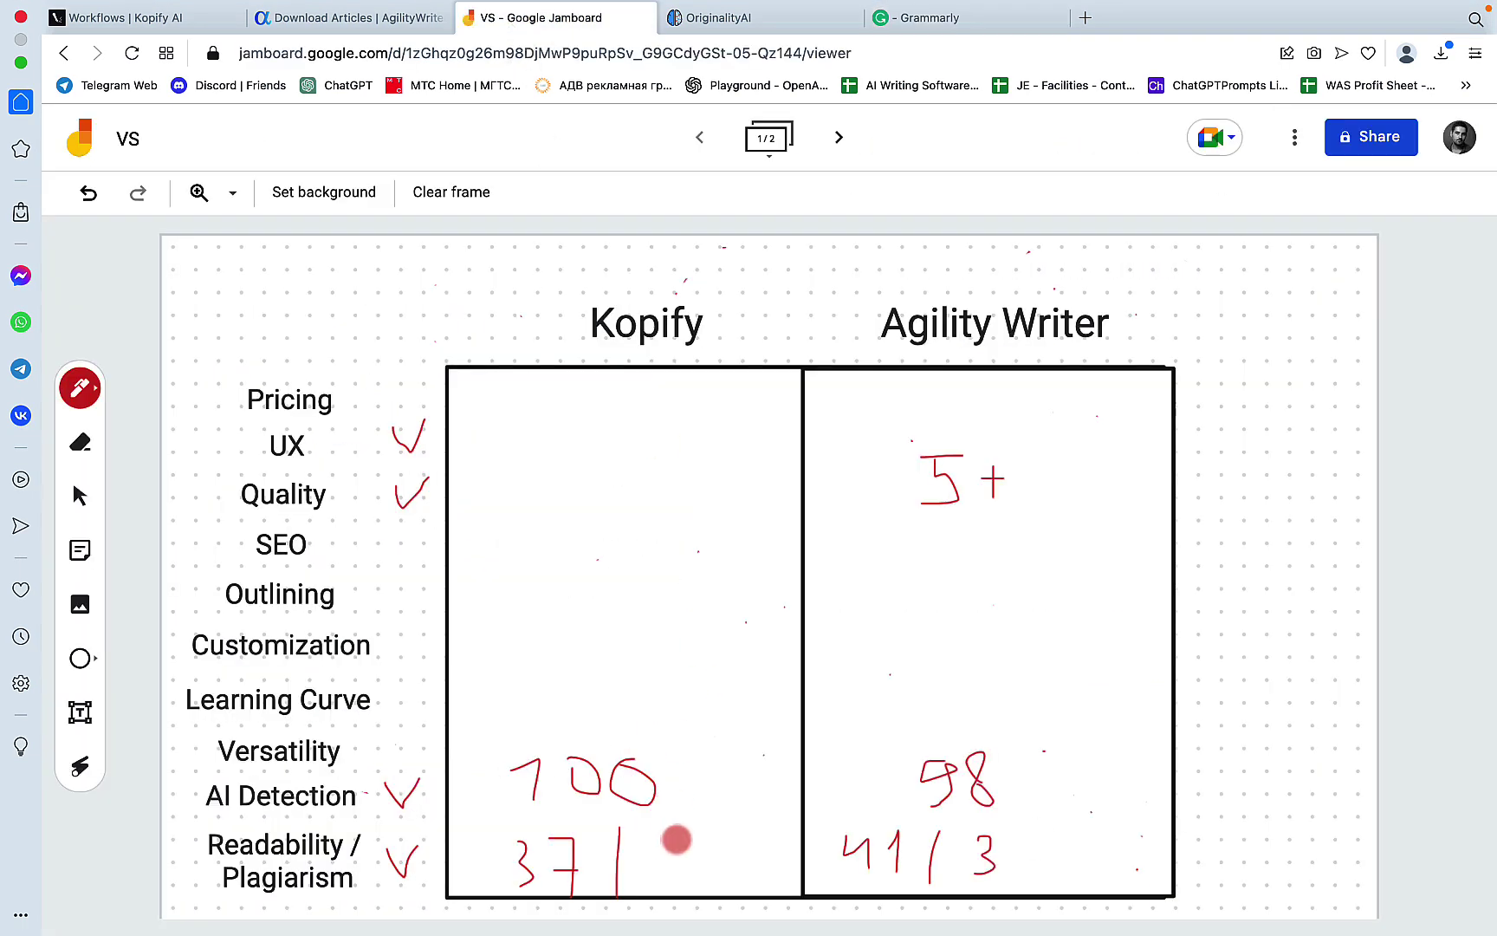
# Step: Add a 3 after the 37 plagiarism figure, then return to the Kopify article and clear its selection
pyautogui.moveTo(666, 840); pyautogui.dragTo(665, 887)
pyautogui.click(177, 21)
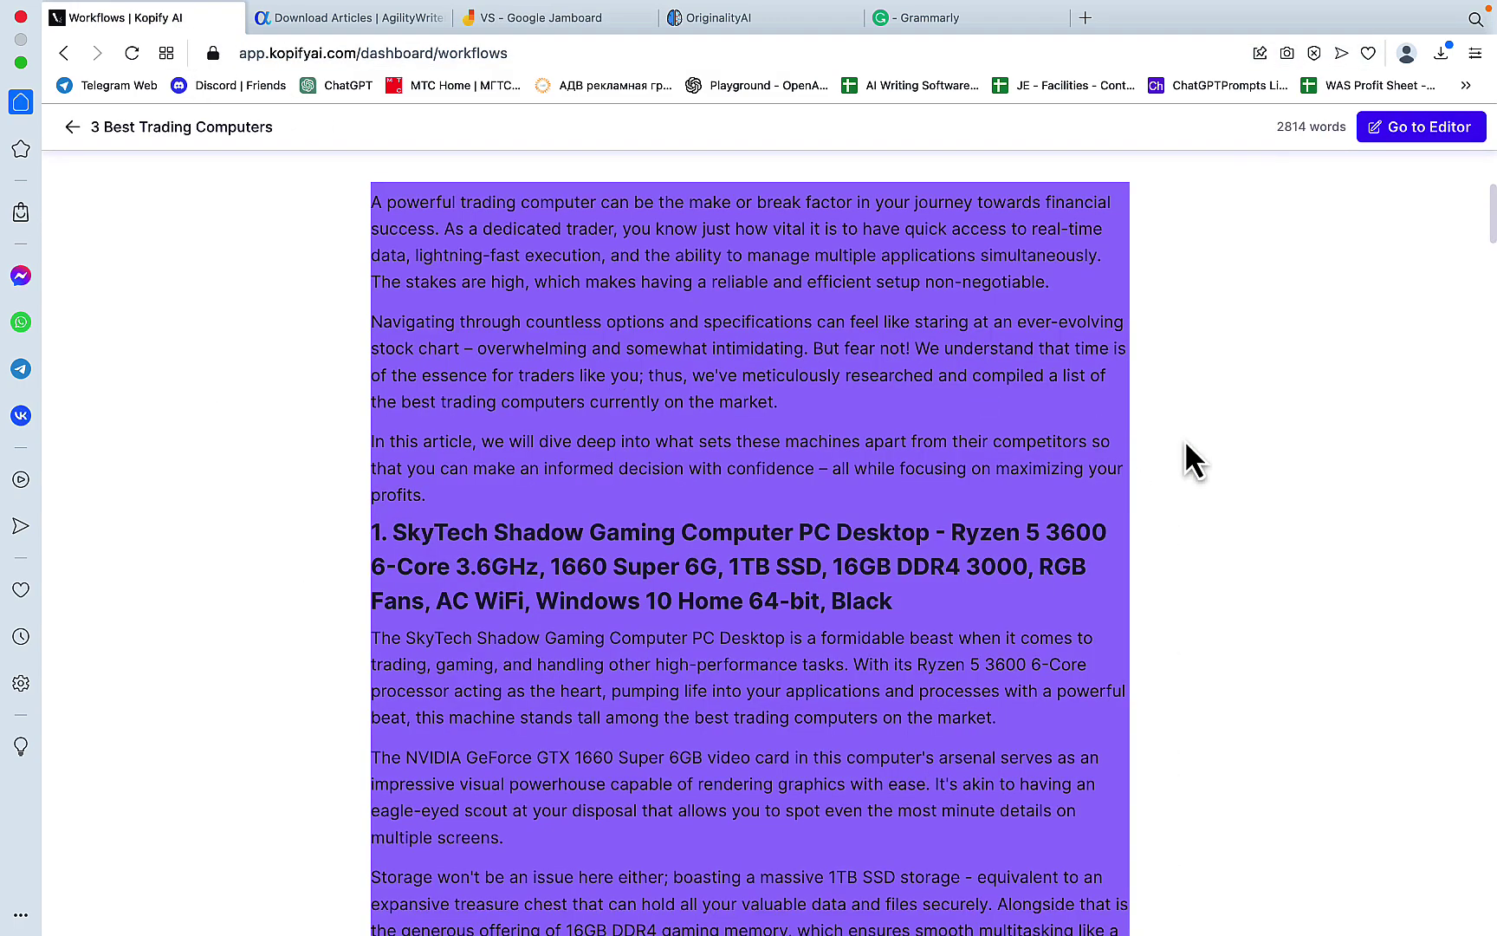
pyautogui.click(896, 417)
# Step: Scroll through Kopify's 2814-word 3 Best Trading Computers article, covering its FAQs and conclusion
pyautogui.scroll(-4, 848, 420)
pyautogui.scroll(-4, 846, 425)
pyautogui.scroll(4, 847, 424)
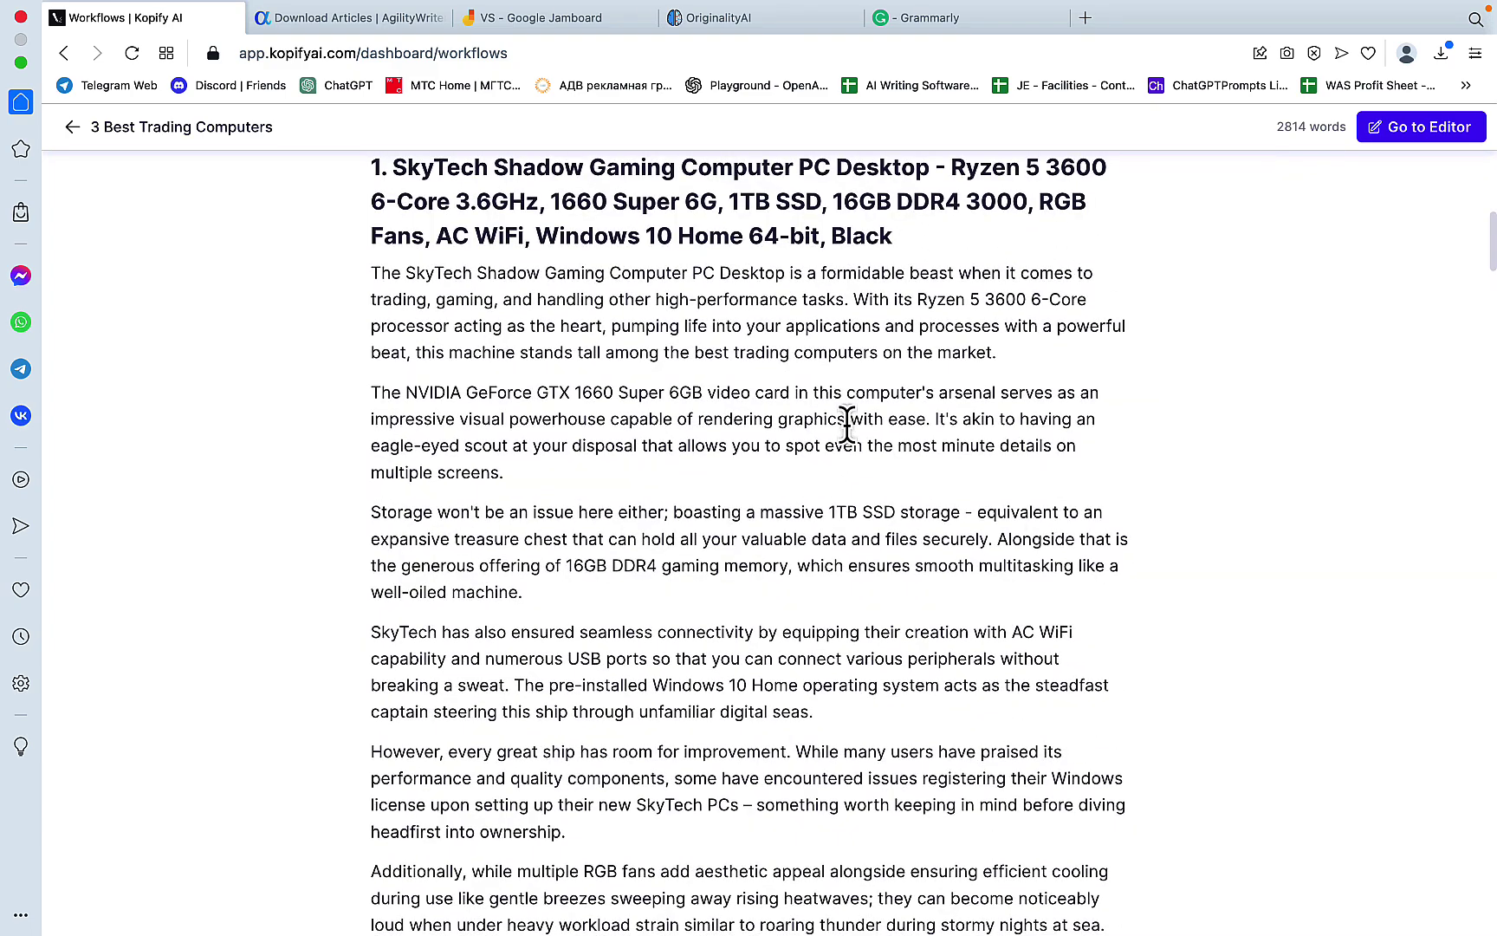
pyautogui.scroll(-3, 846, 425)
pyautogui.scroll(5, 845, 434)
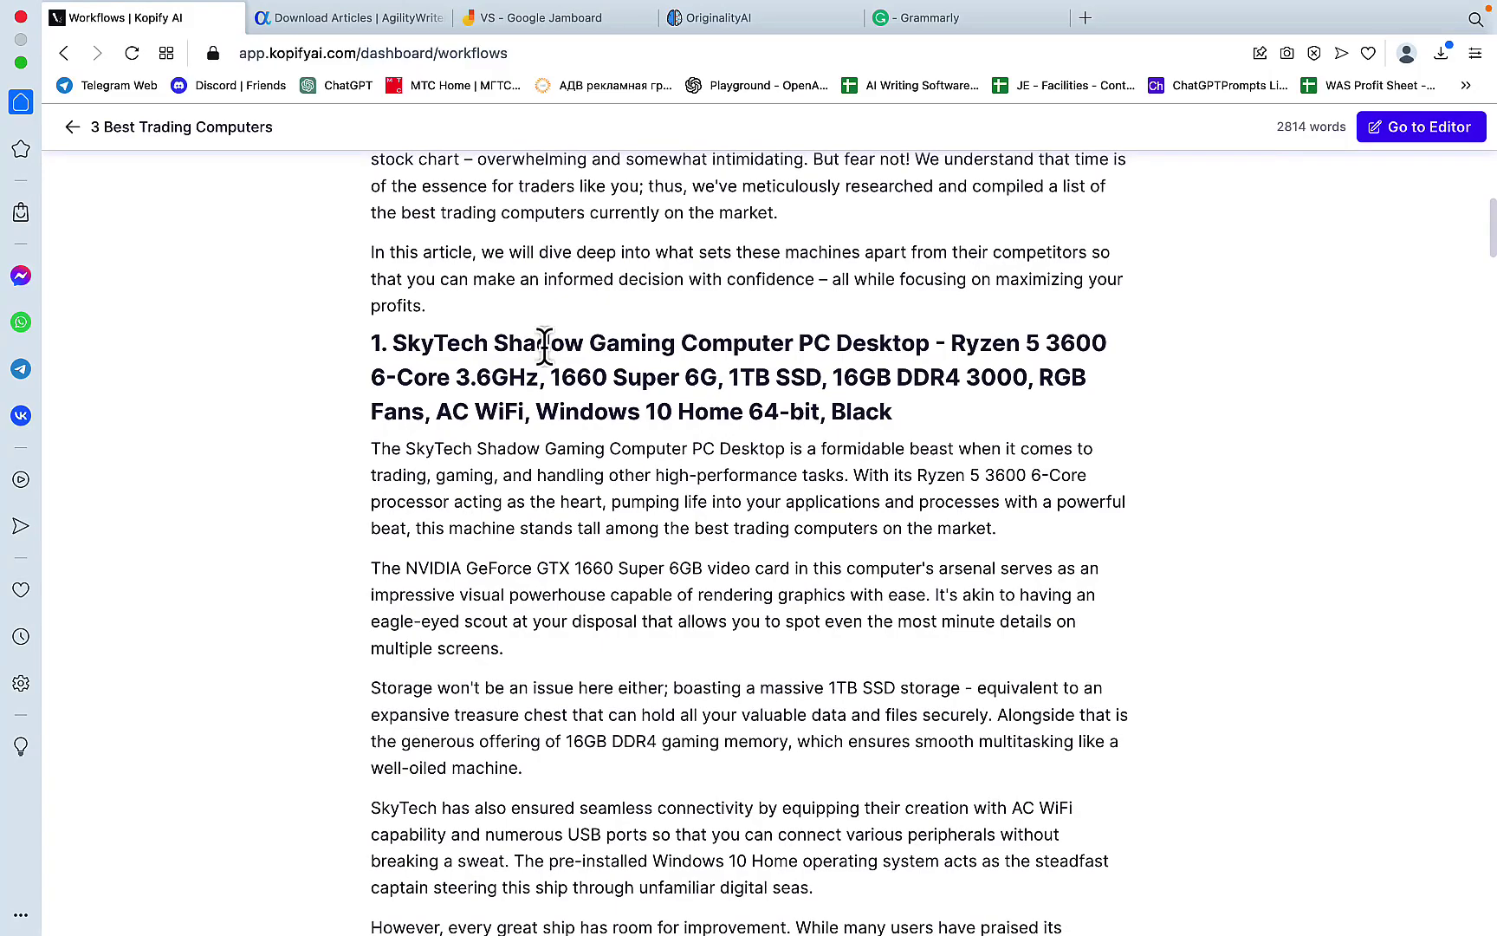
pyautogui.scroll(-10, 823, 485)
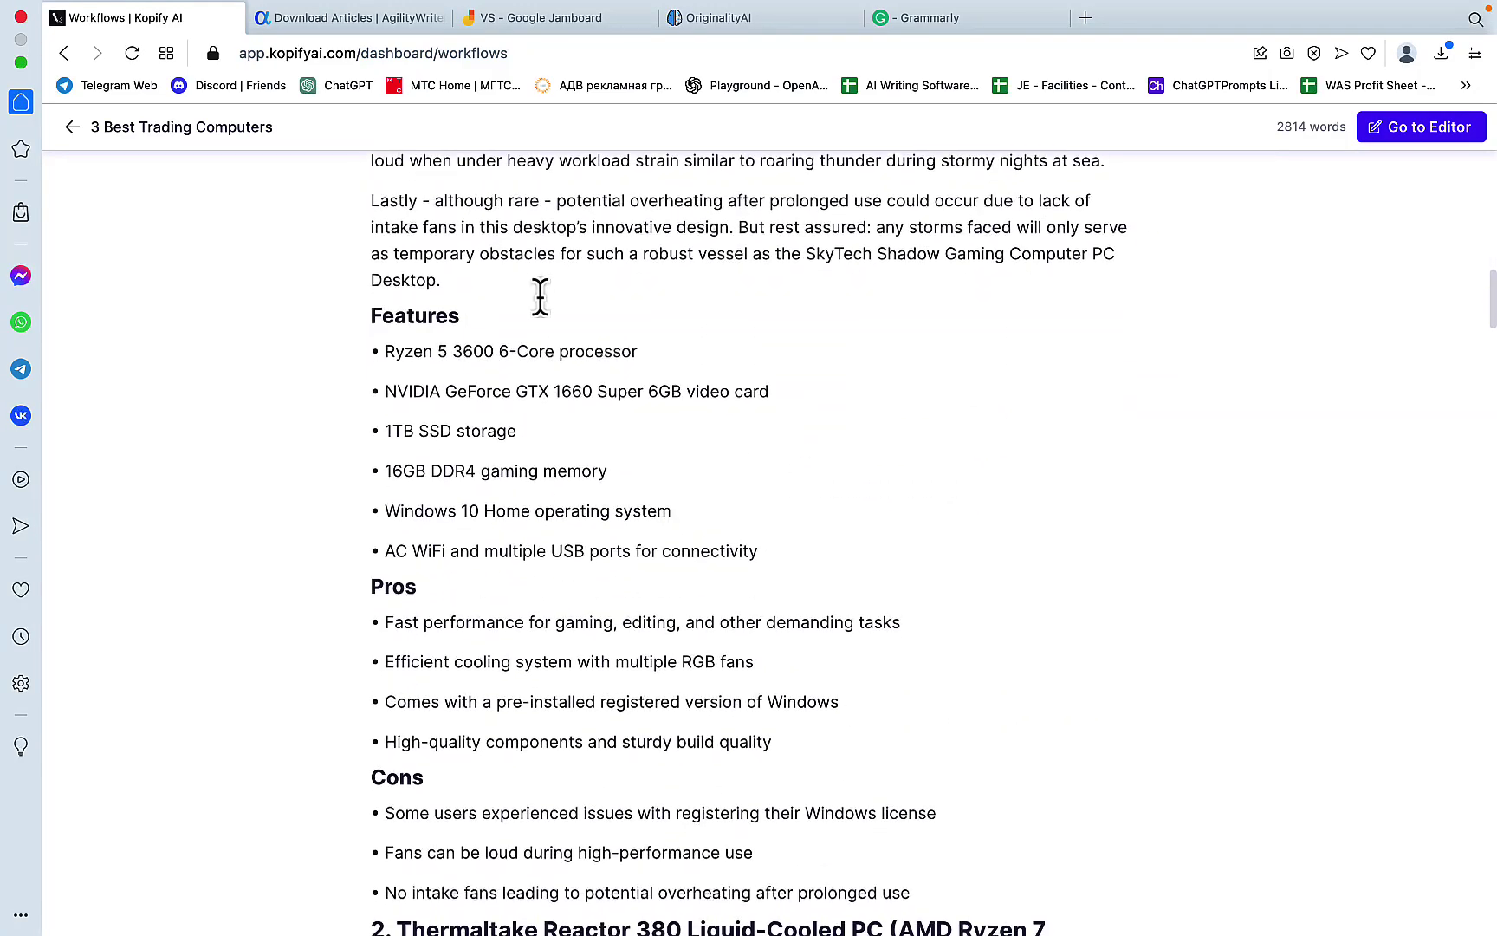
pyautogui.scroll(-12, 768, 563)
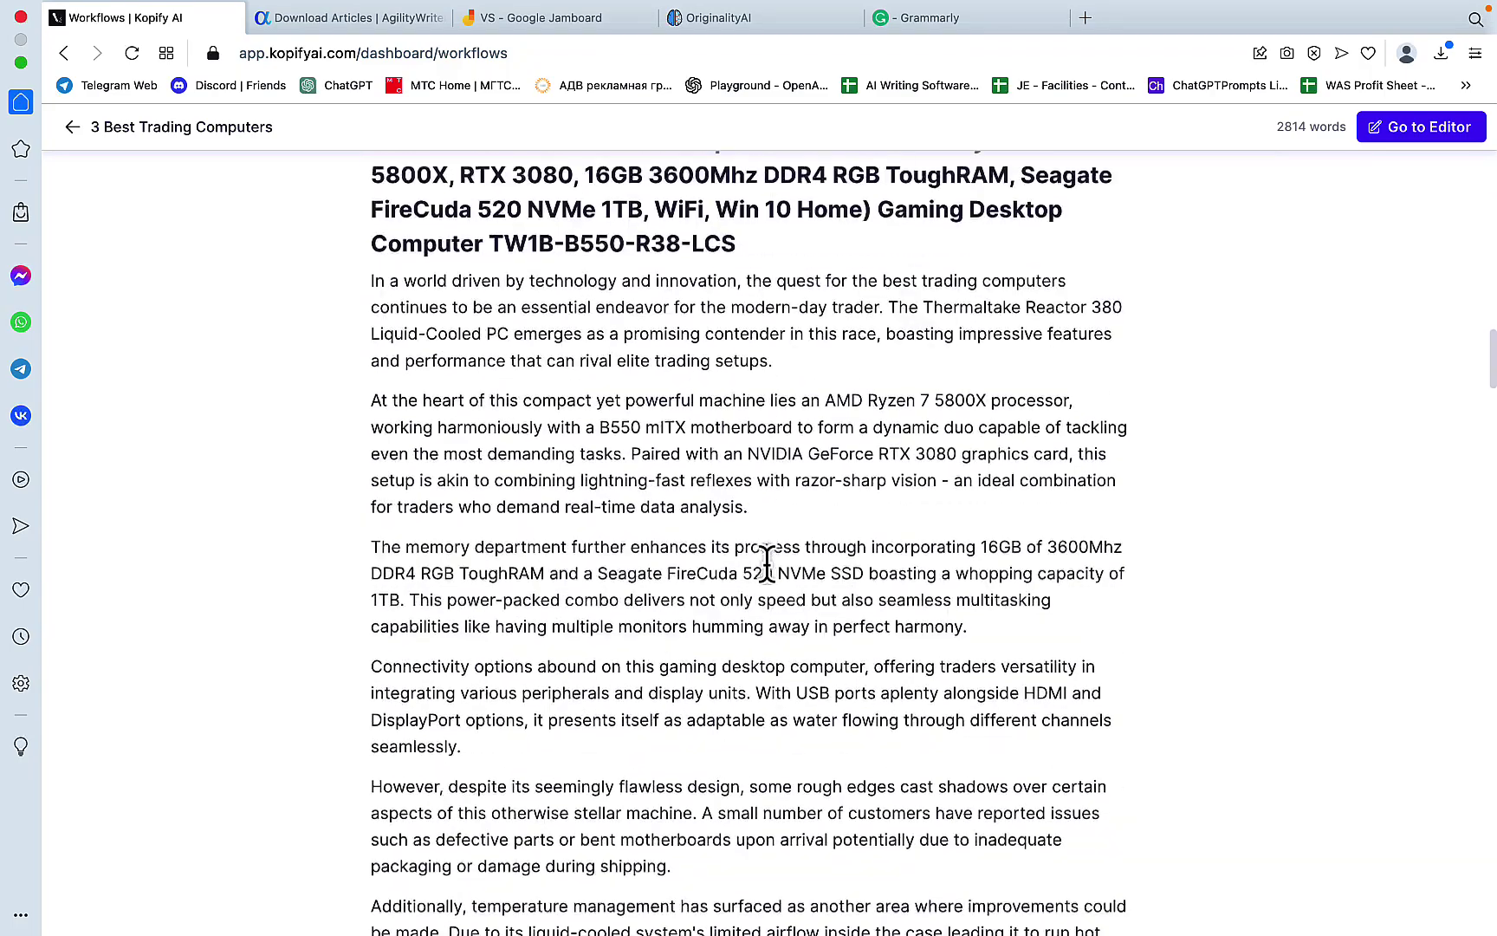
pyautogui.scroll(-12, 768, 563)
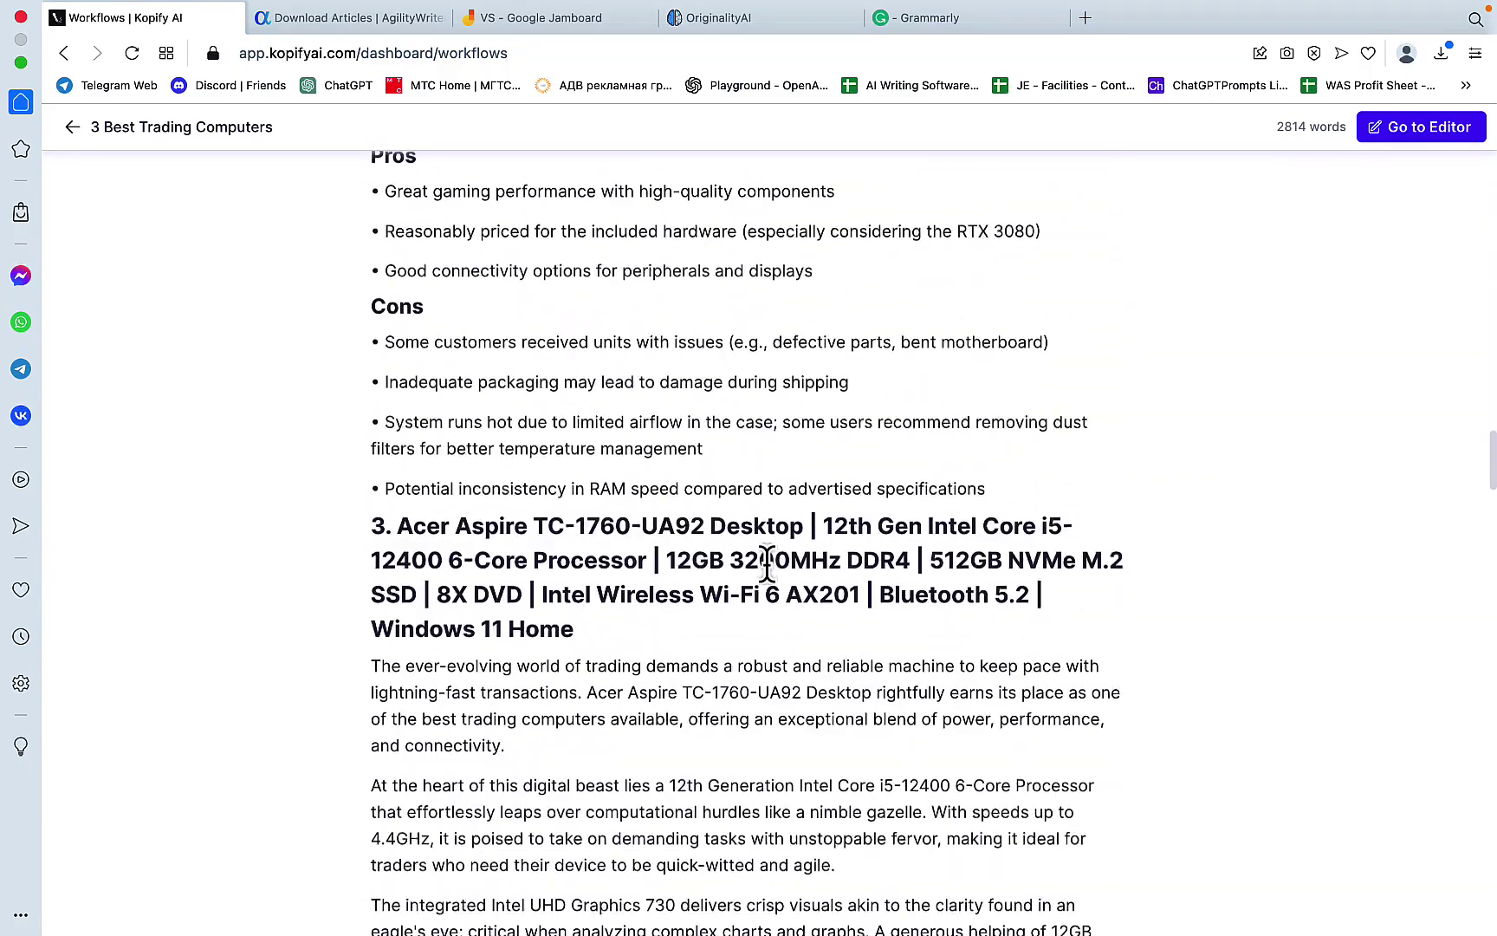
pyautogui.scroll(-8, 767, 564)
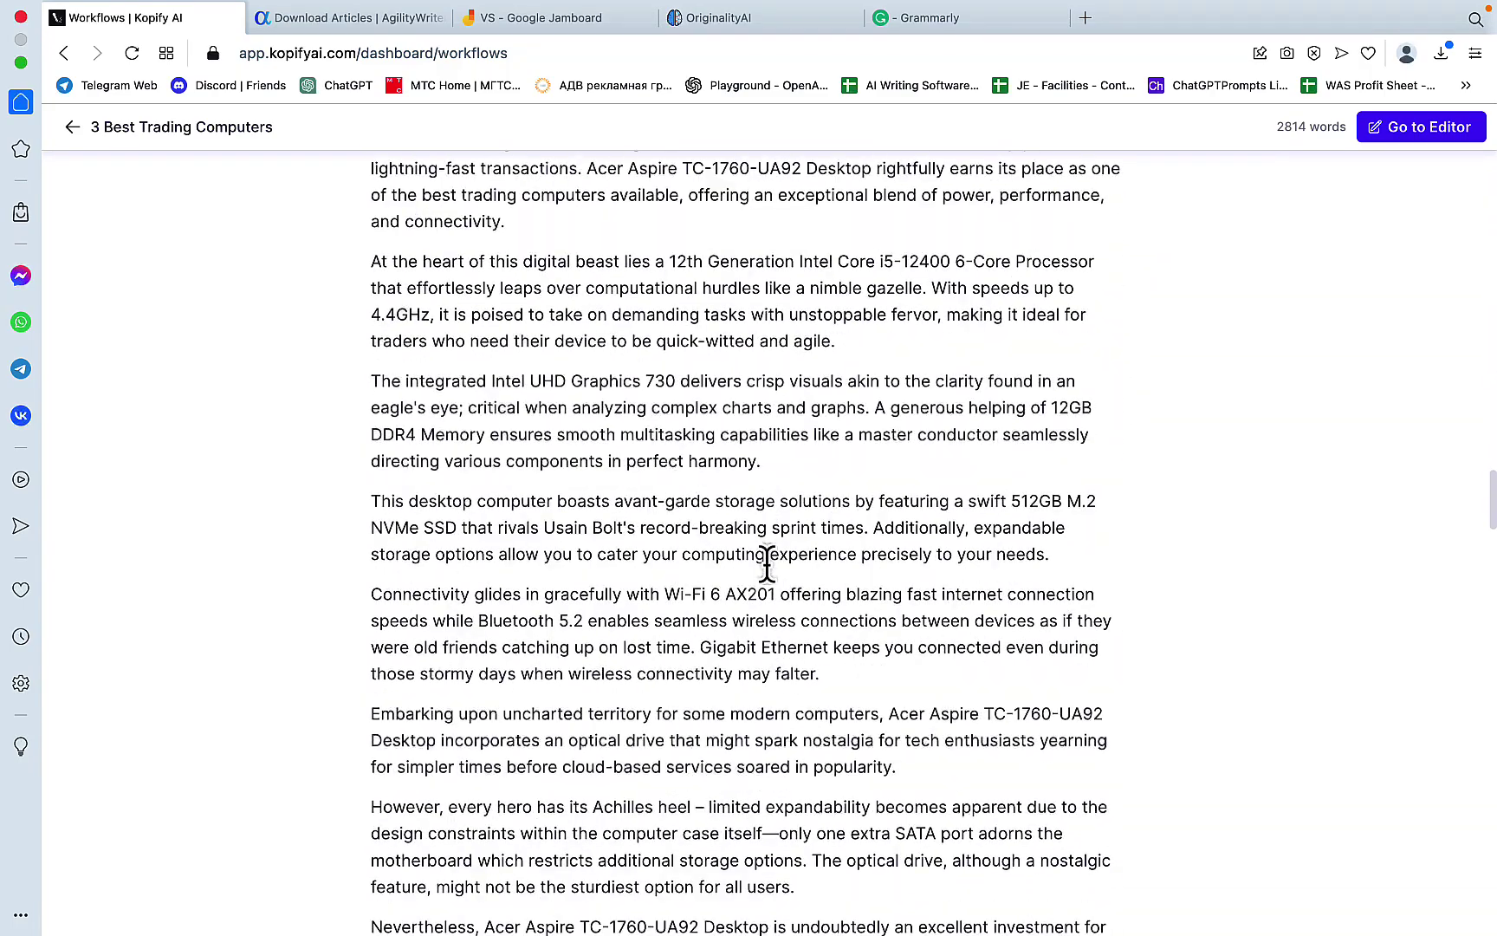
pyautogui.scroll(-3, 768, 563)
pyautogui.scroll(-3, 766, 572)
pyautogui.scroll(-3, 667, 530)
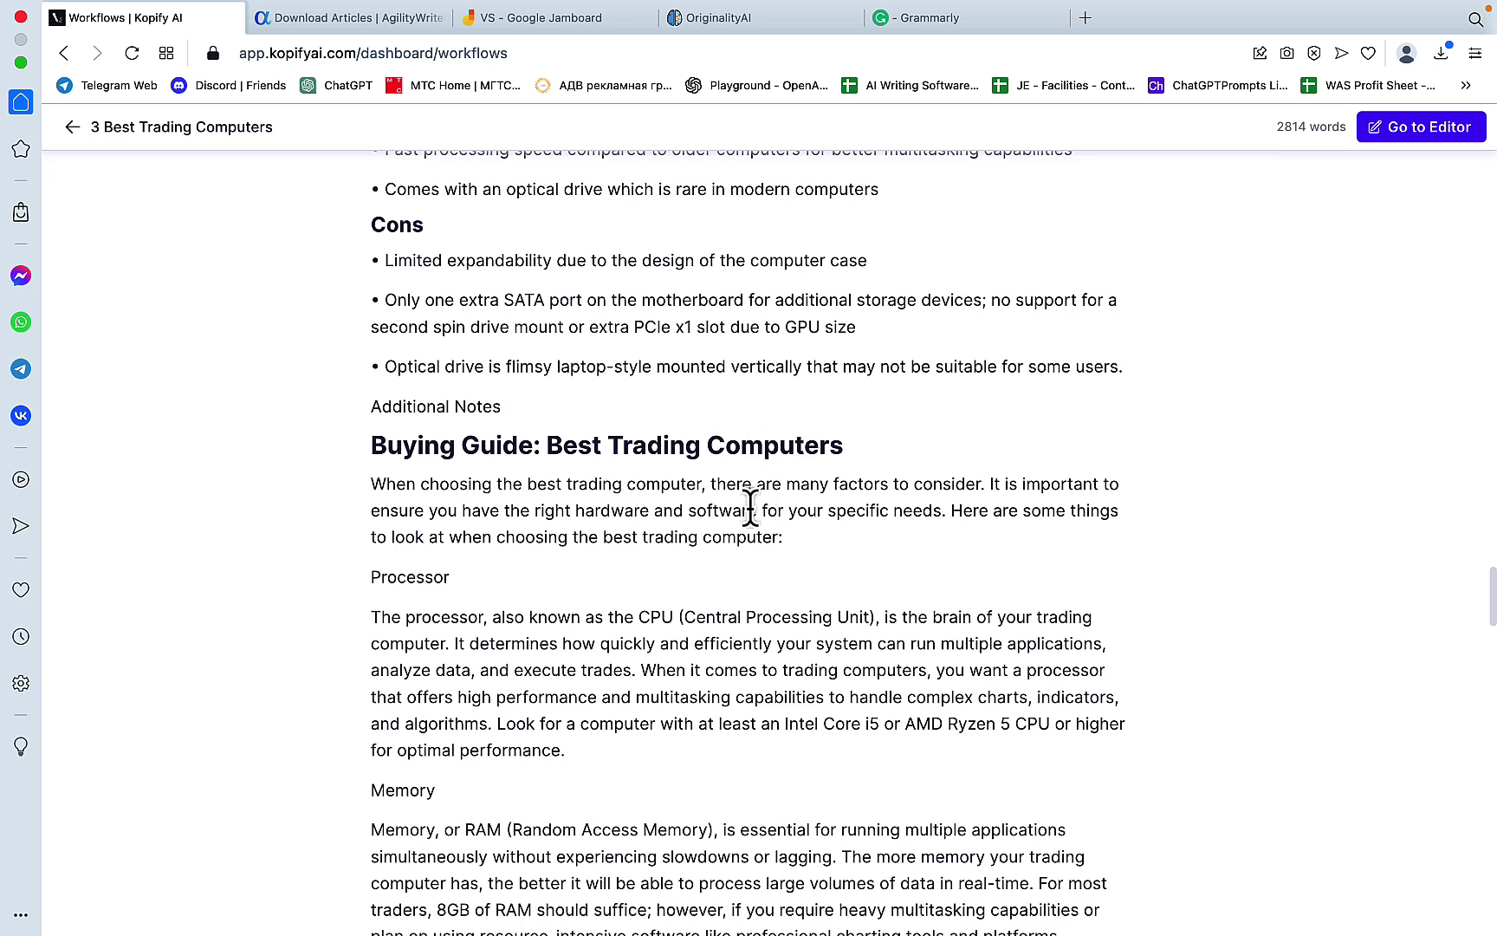
pyautogui.scroll(-3, 750, 508)
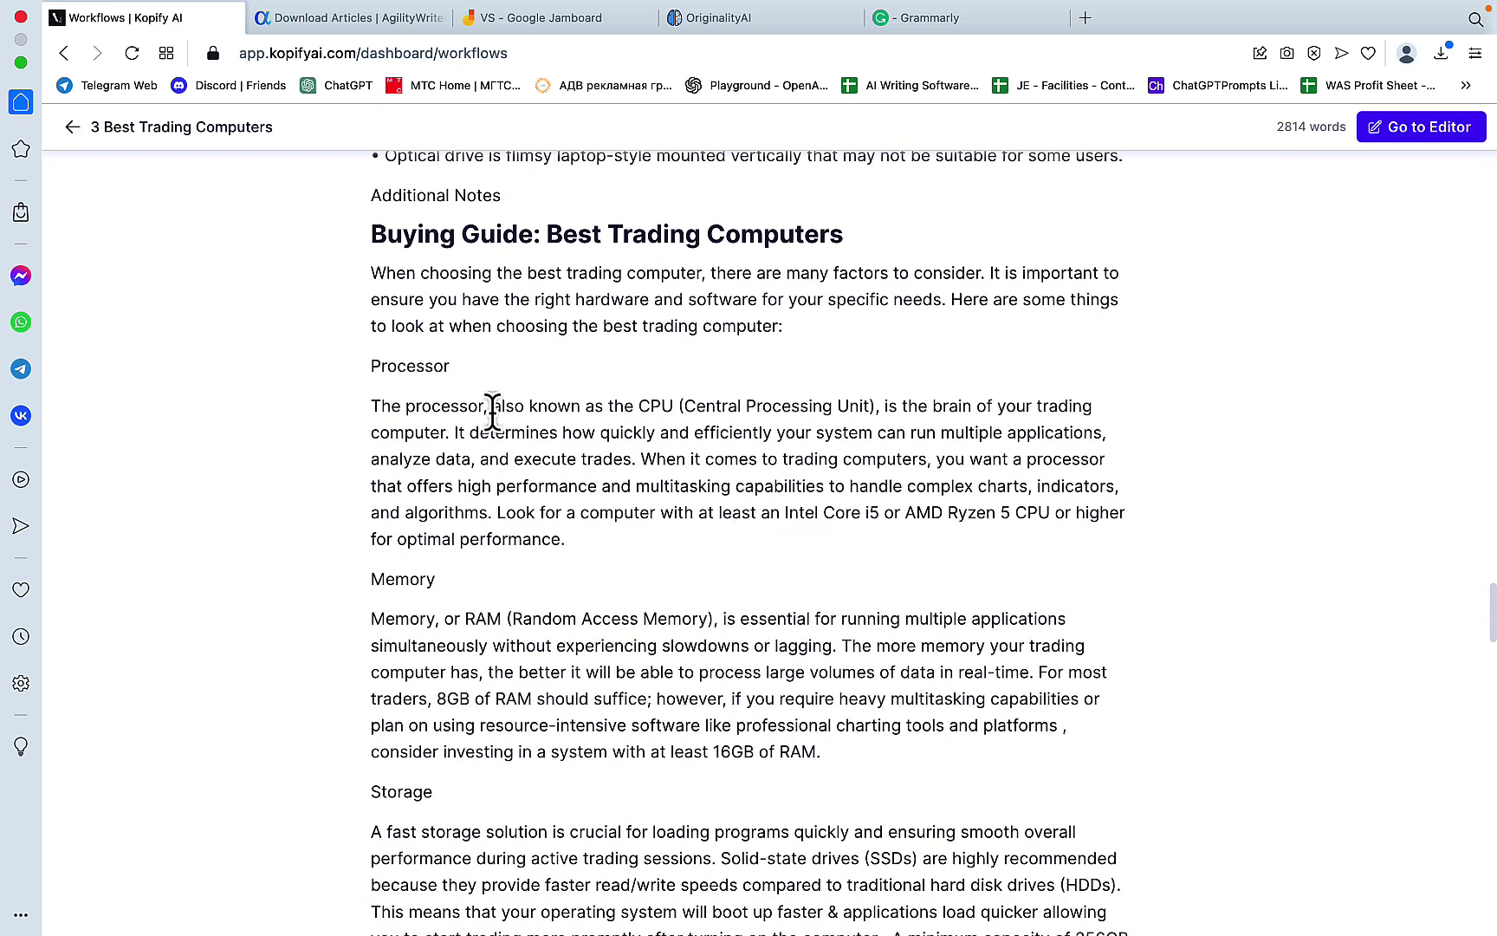
pyautogui.scroll(-7, 684, 546)
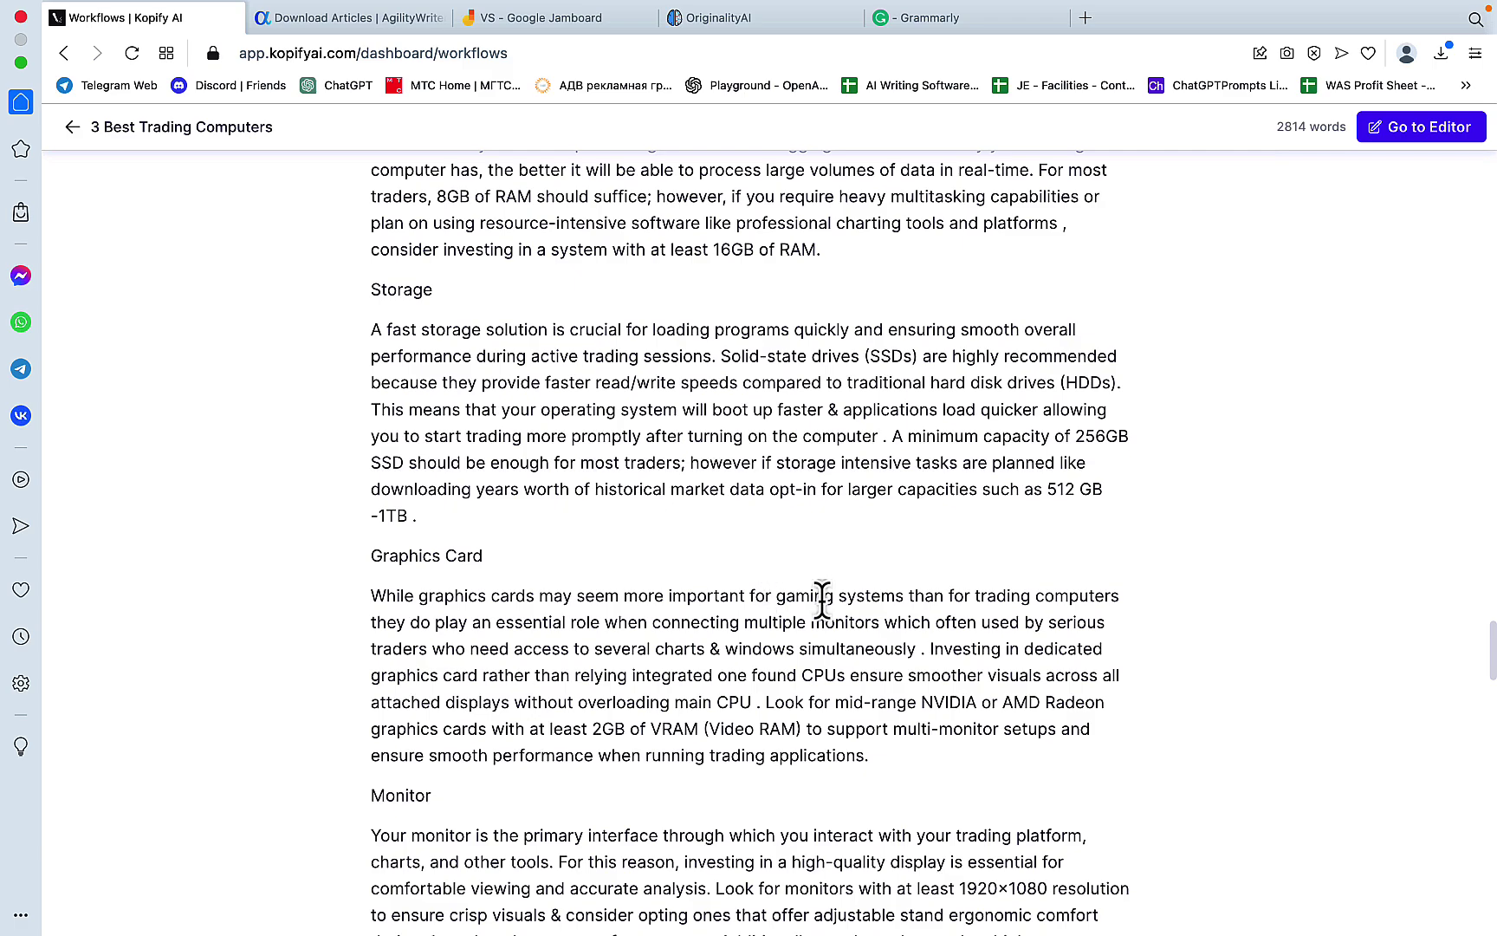
pyautogui.scroll(-3, 839, 603)
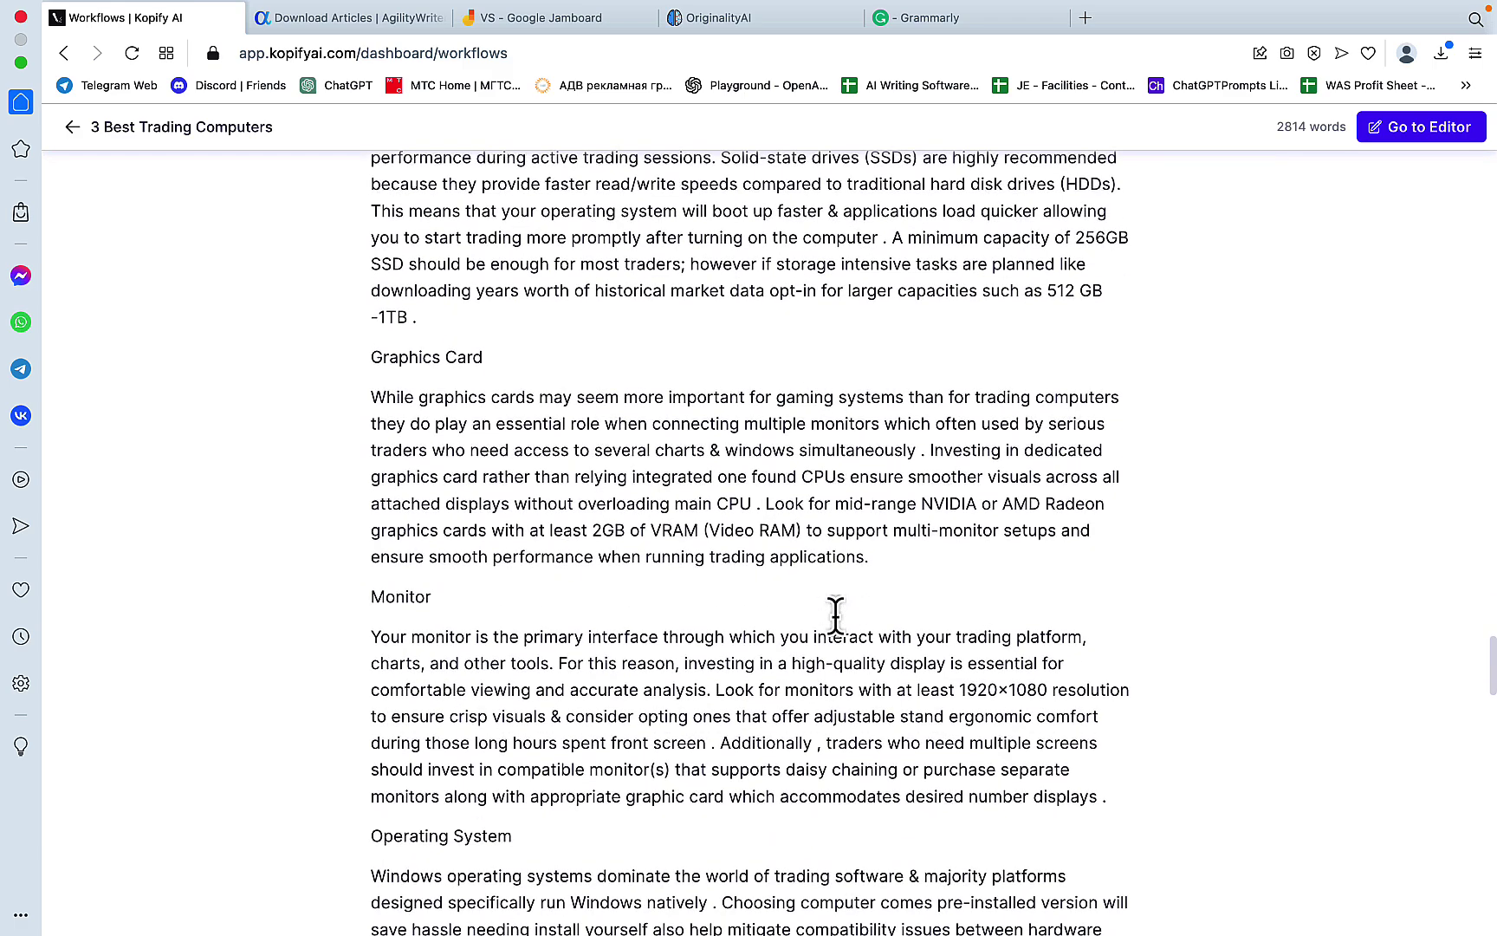
pyautogui.scroll(-16, 835, 613)
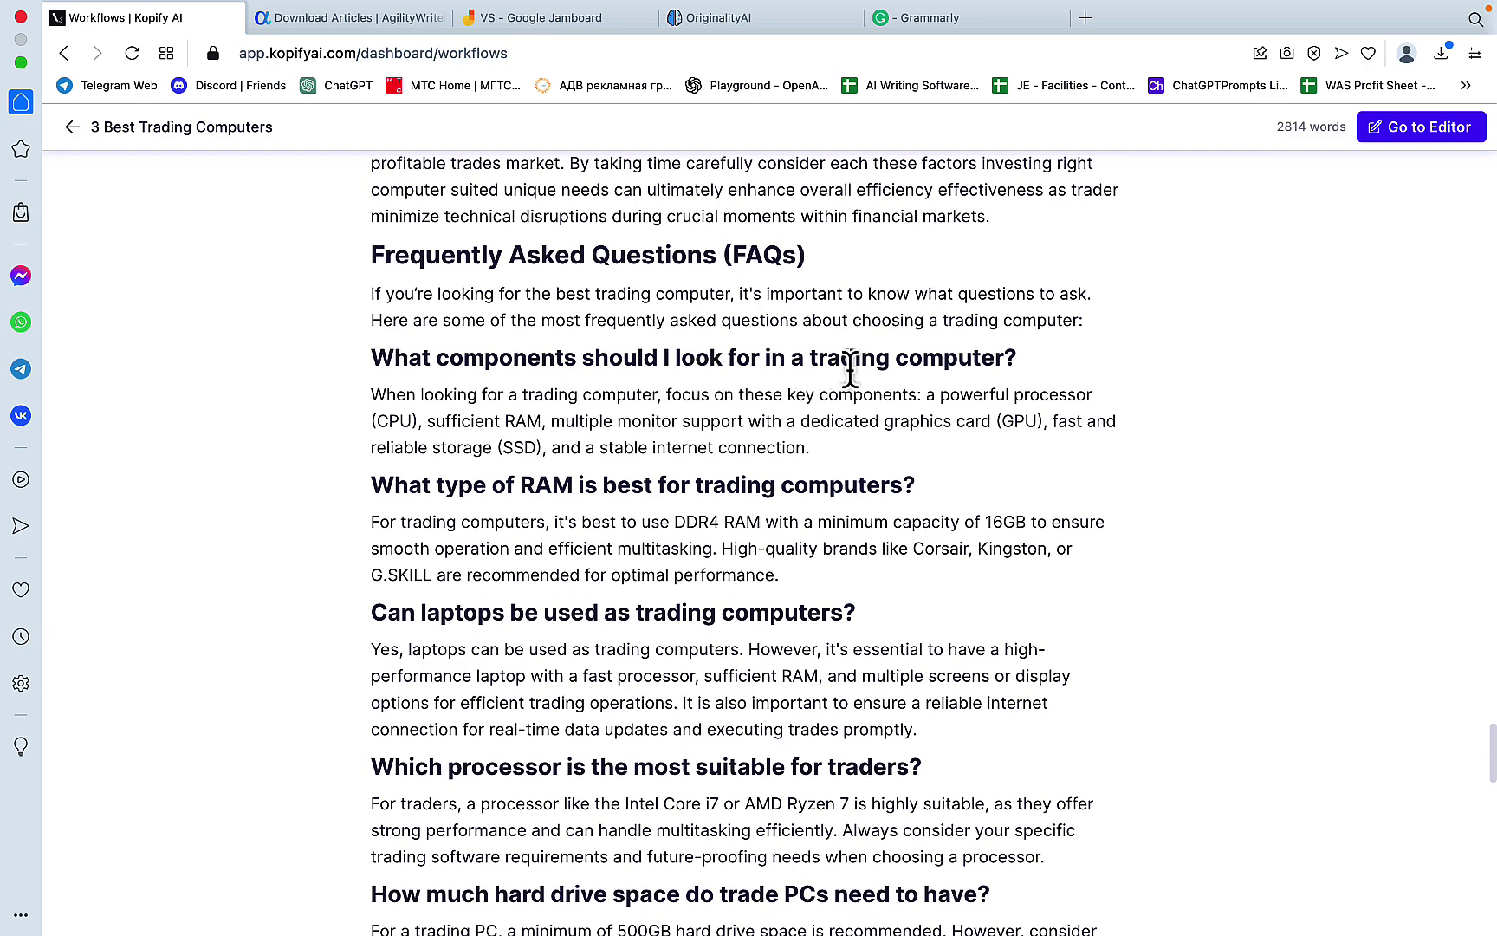
pyautogui.scroll(-2, 976, 465)
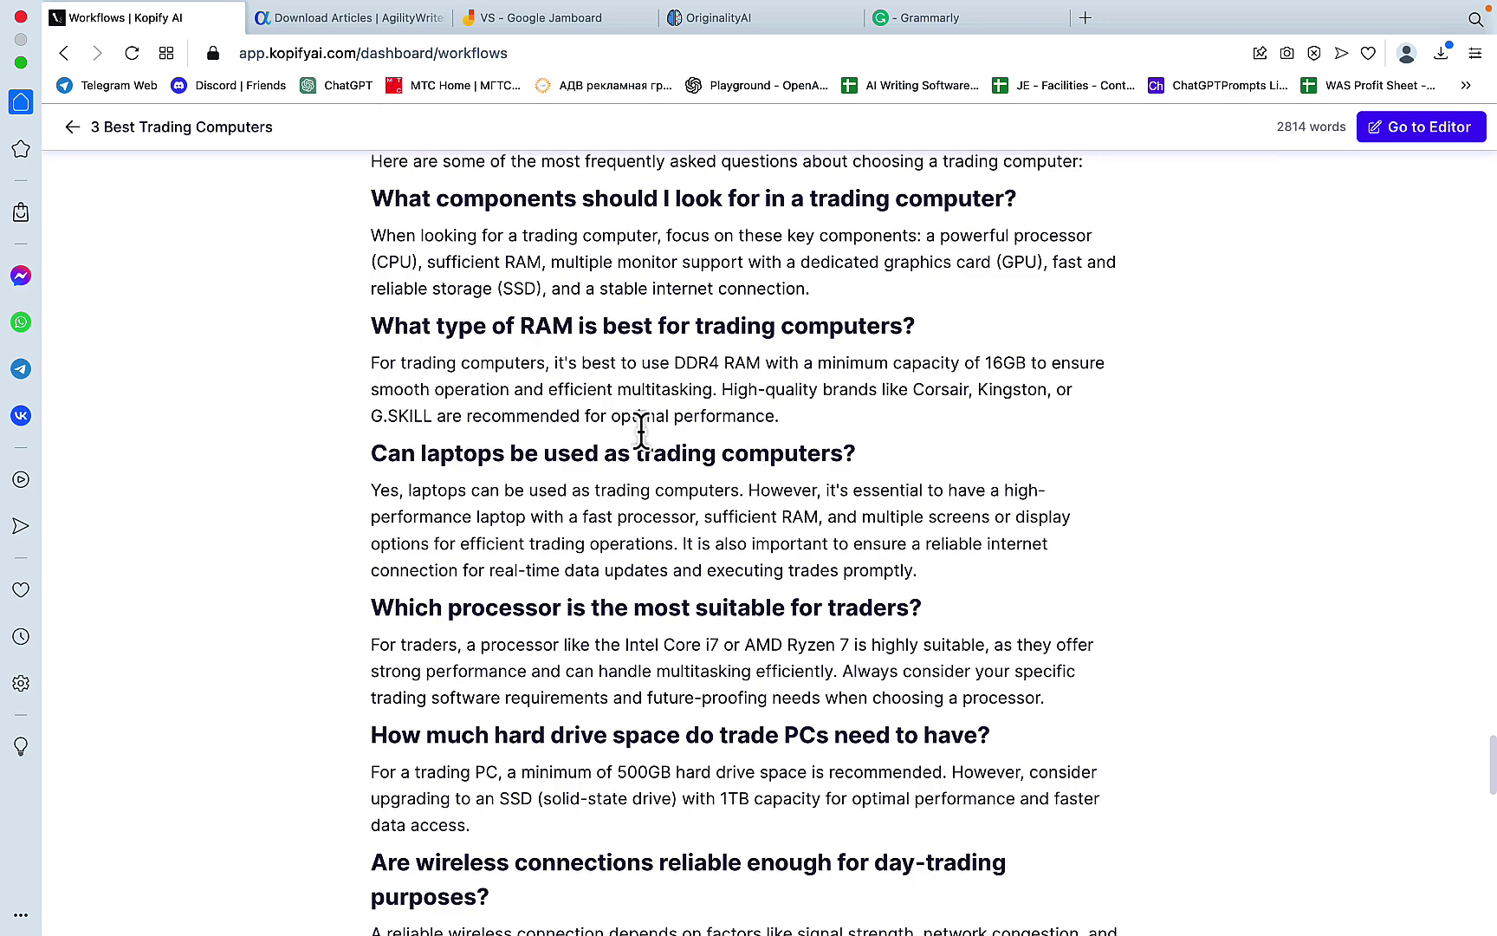
pyautogui.scroll(-2, 980, 547)
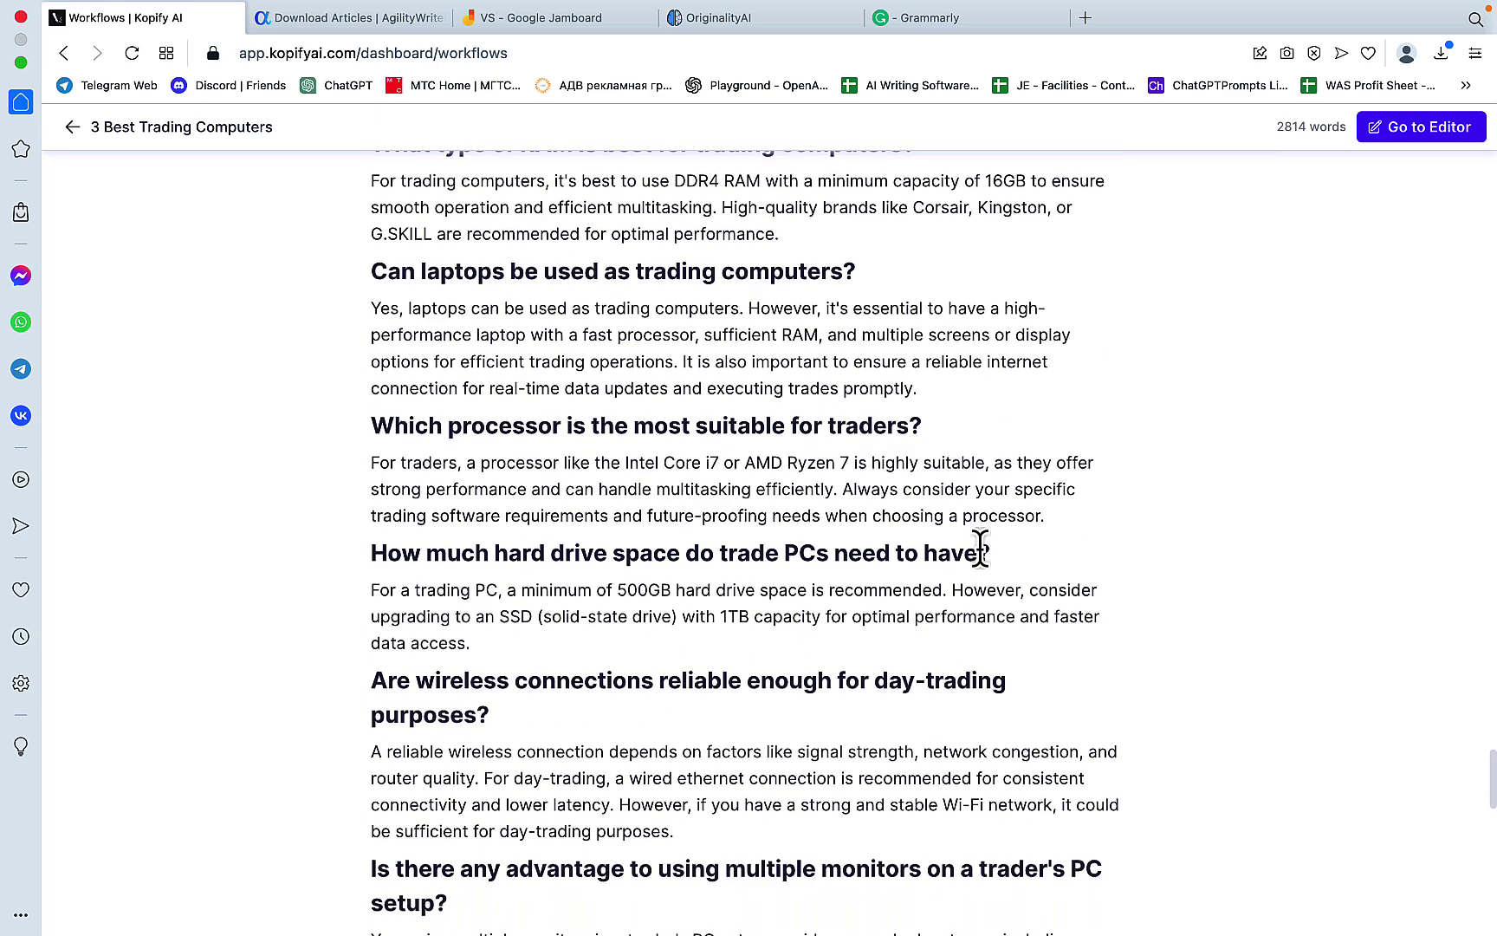
pyautogui.scroll(-2, 1012, 693)
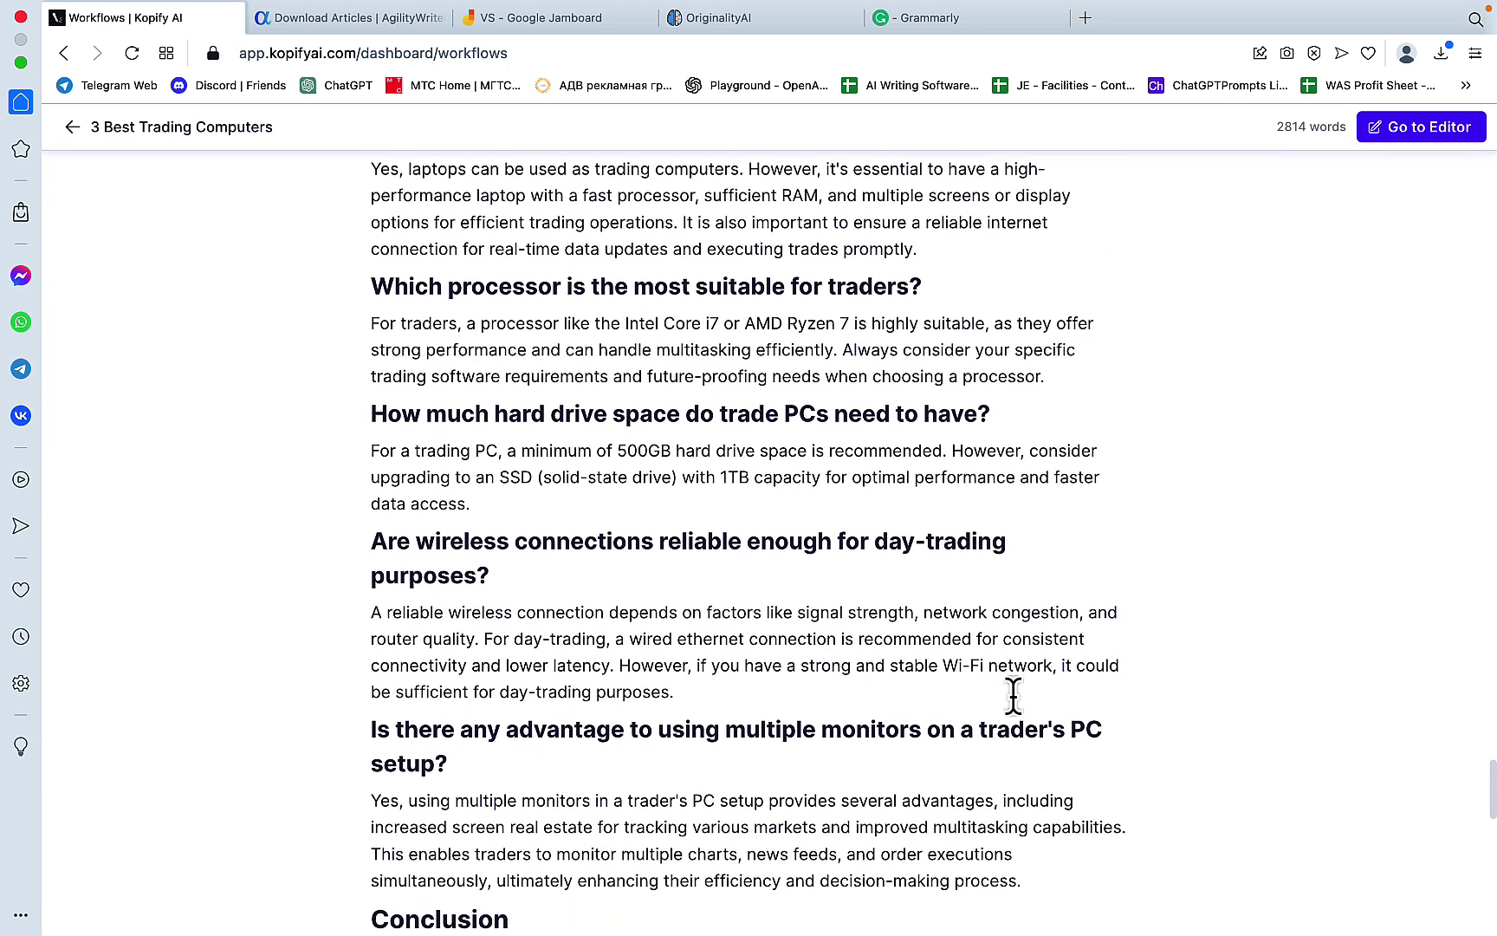
pyautogui.scroll(-6, 1013, 693)
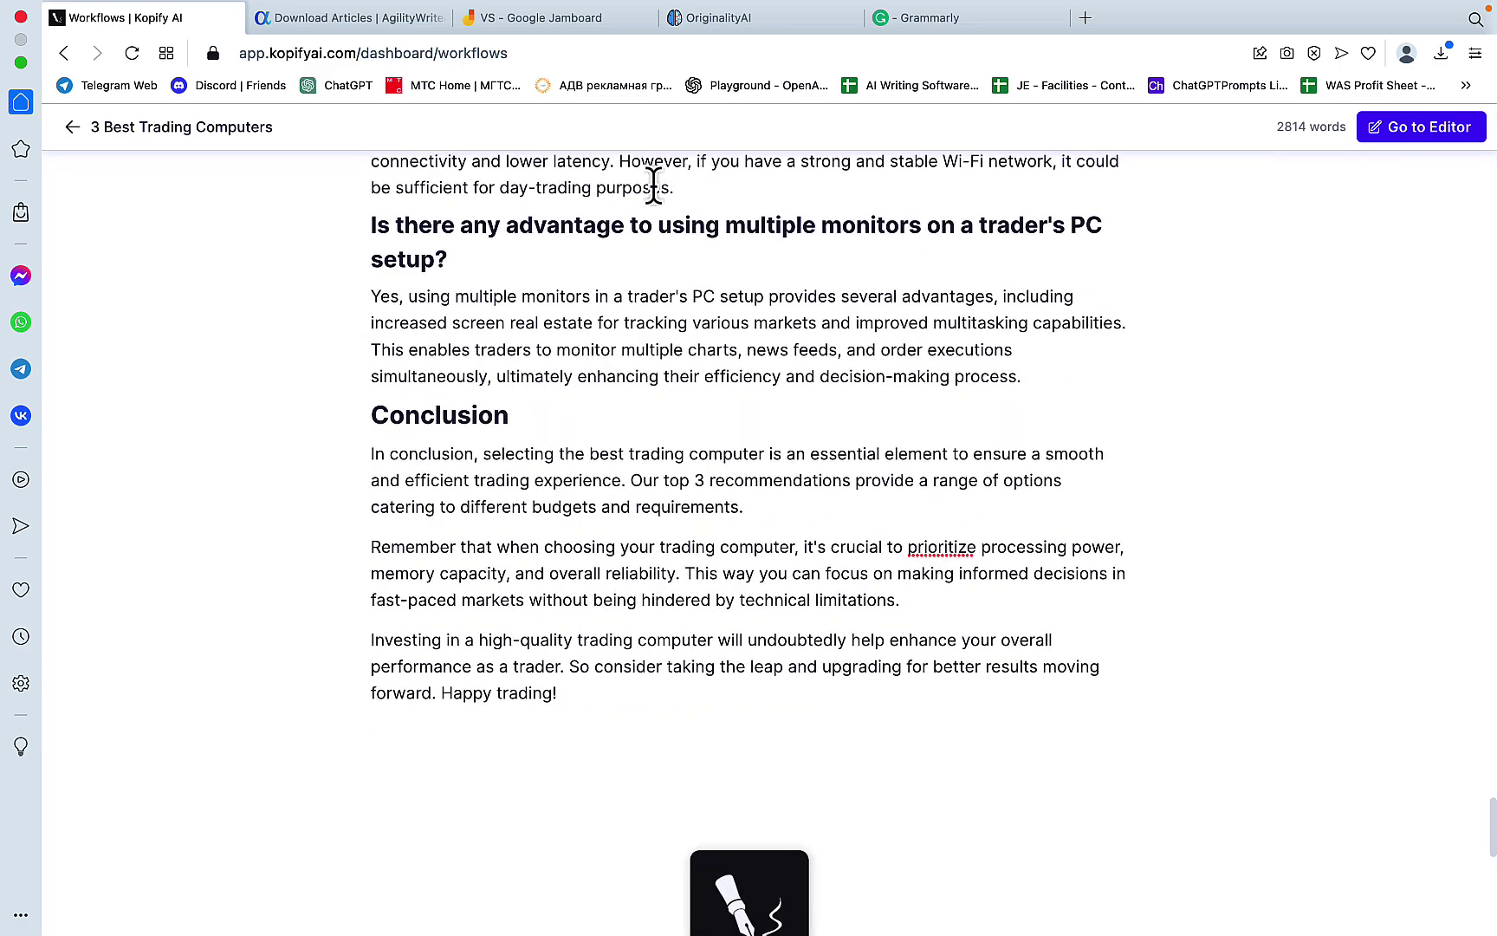
pyautogui.scroll(20, 623, 430)
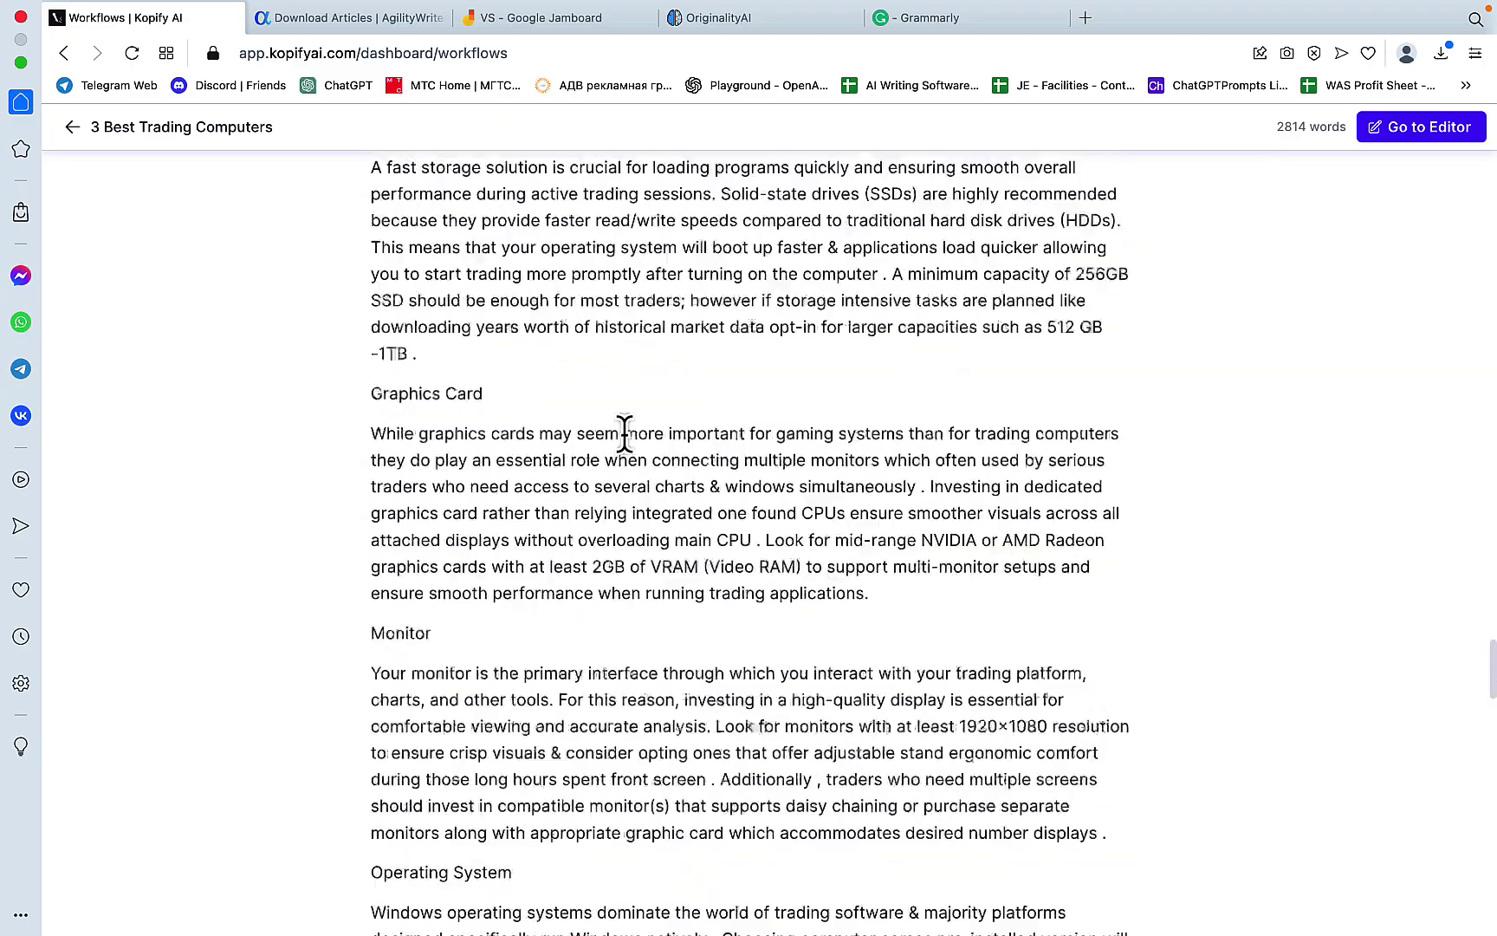
pyautogui.scroll(10, 623, 430)
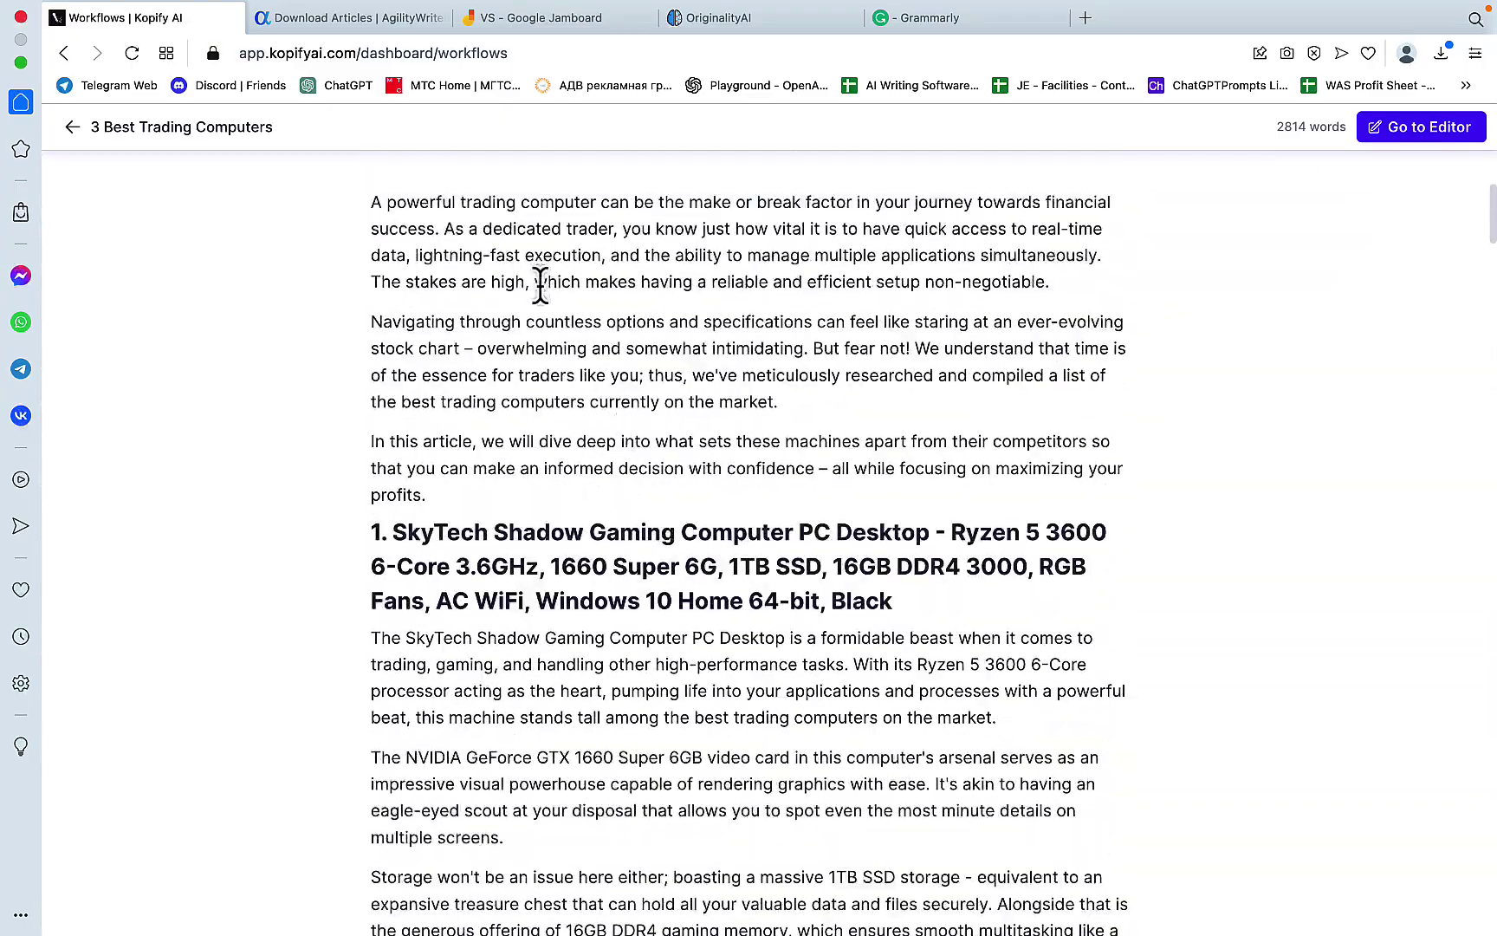
# Step: Read Agility Writer's 3 Best Trading Computers article down to its catchy titles and meta descriptions
pyautogui.click(376, 21)
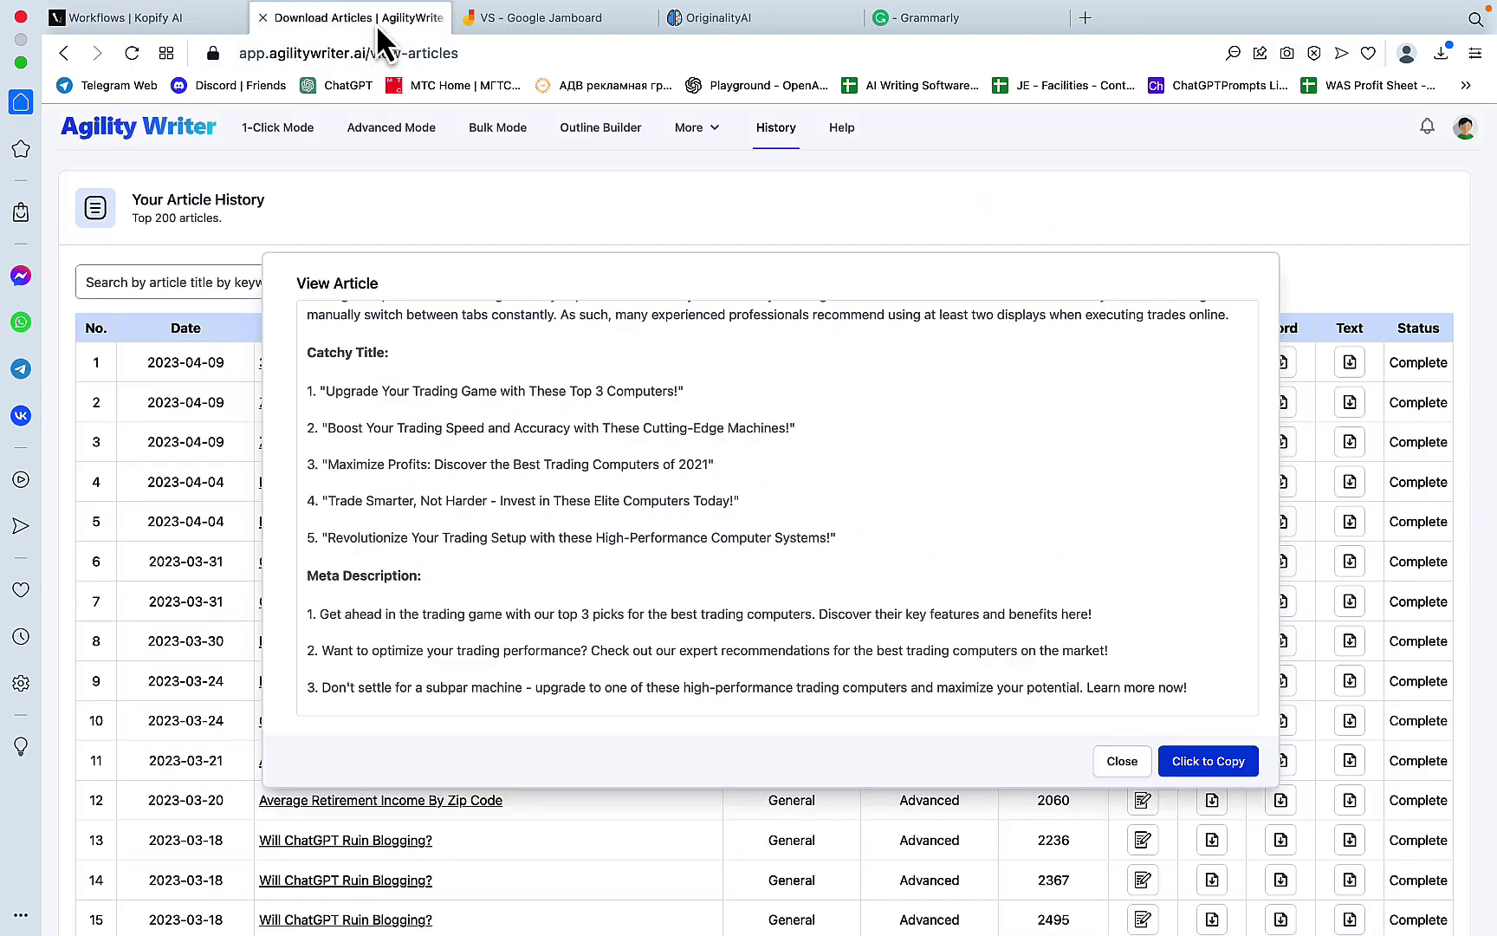
pyautogui.scroll(20, 906, 544)
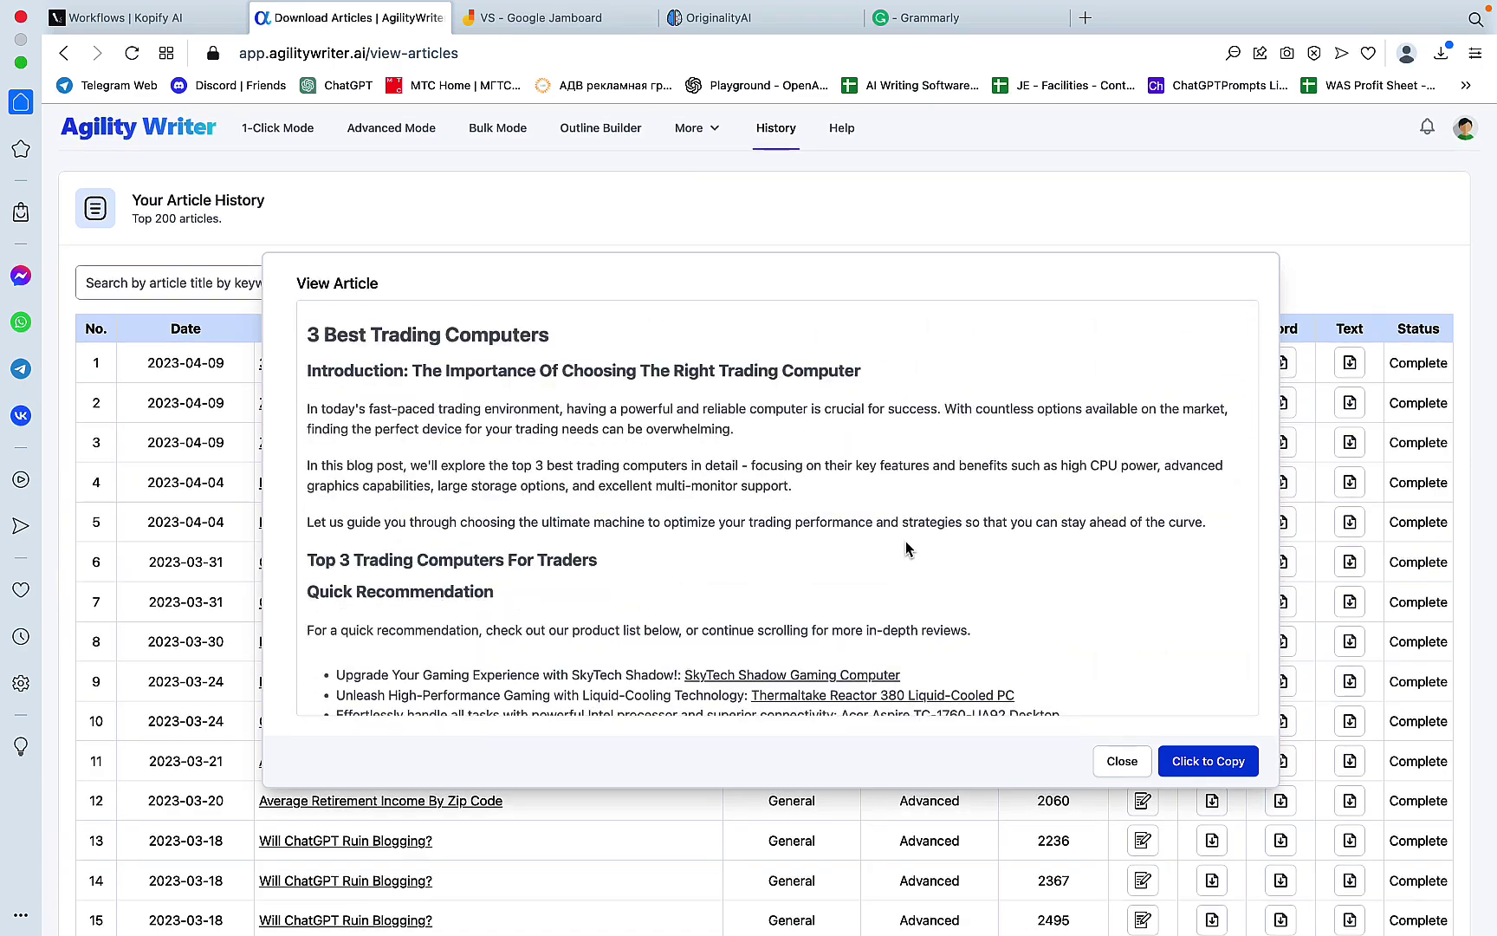
pyautogui.scroll(-8, 906, 547)
pyautogui.scroll(-10, 906, 548)
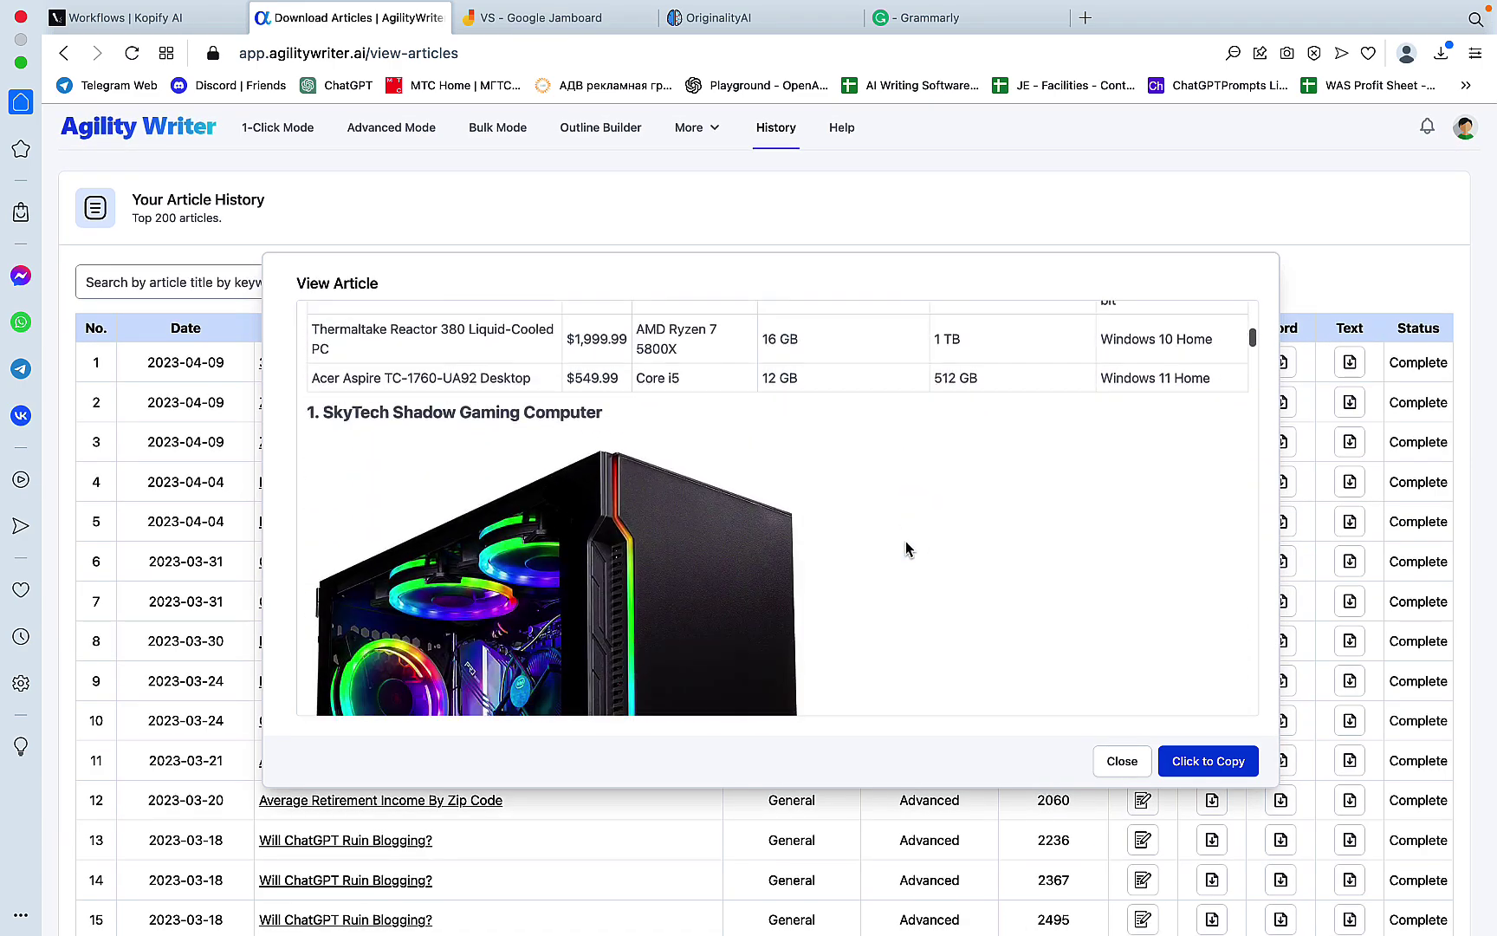
pyautogui.scroll(-10, 906, 547)
pyautogui.scroll(-10, 906, 547)
pyautogui.scroll(-10, 906, 548)
pyautogui.scroll(-10, 906, 545)
pyautogui.scroll(-8, 905, 543)
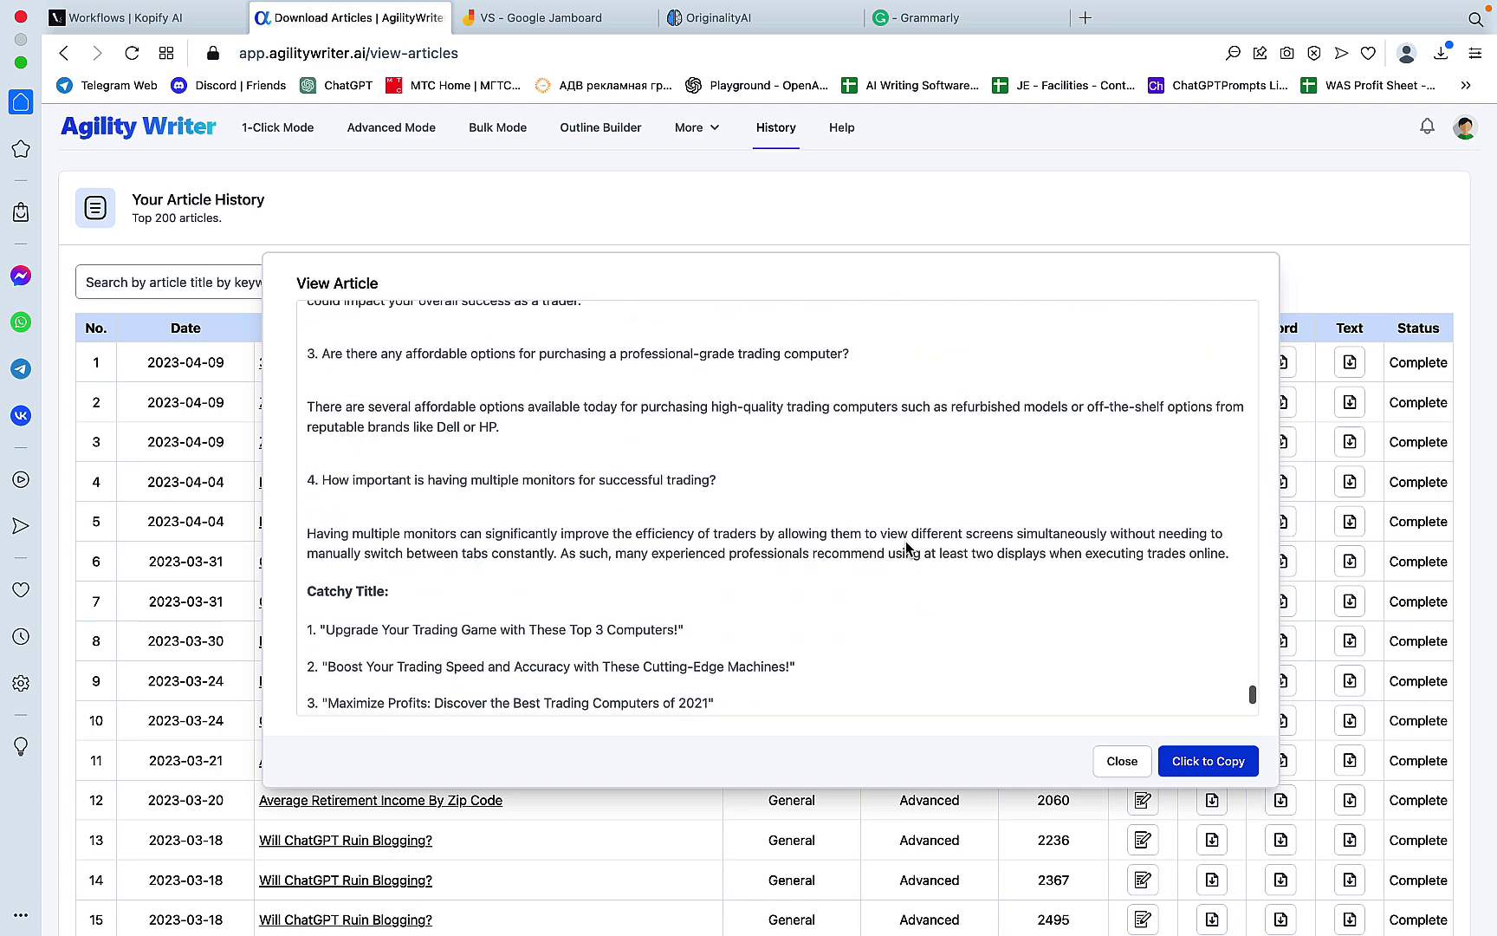
pyautogui.scroll(3, 748, 529)
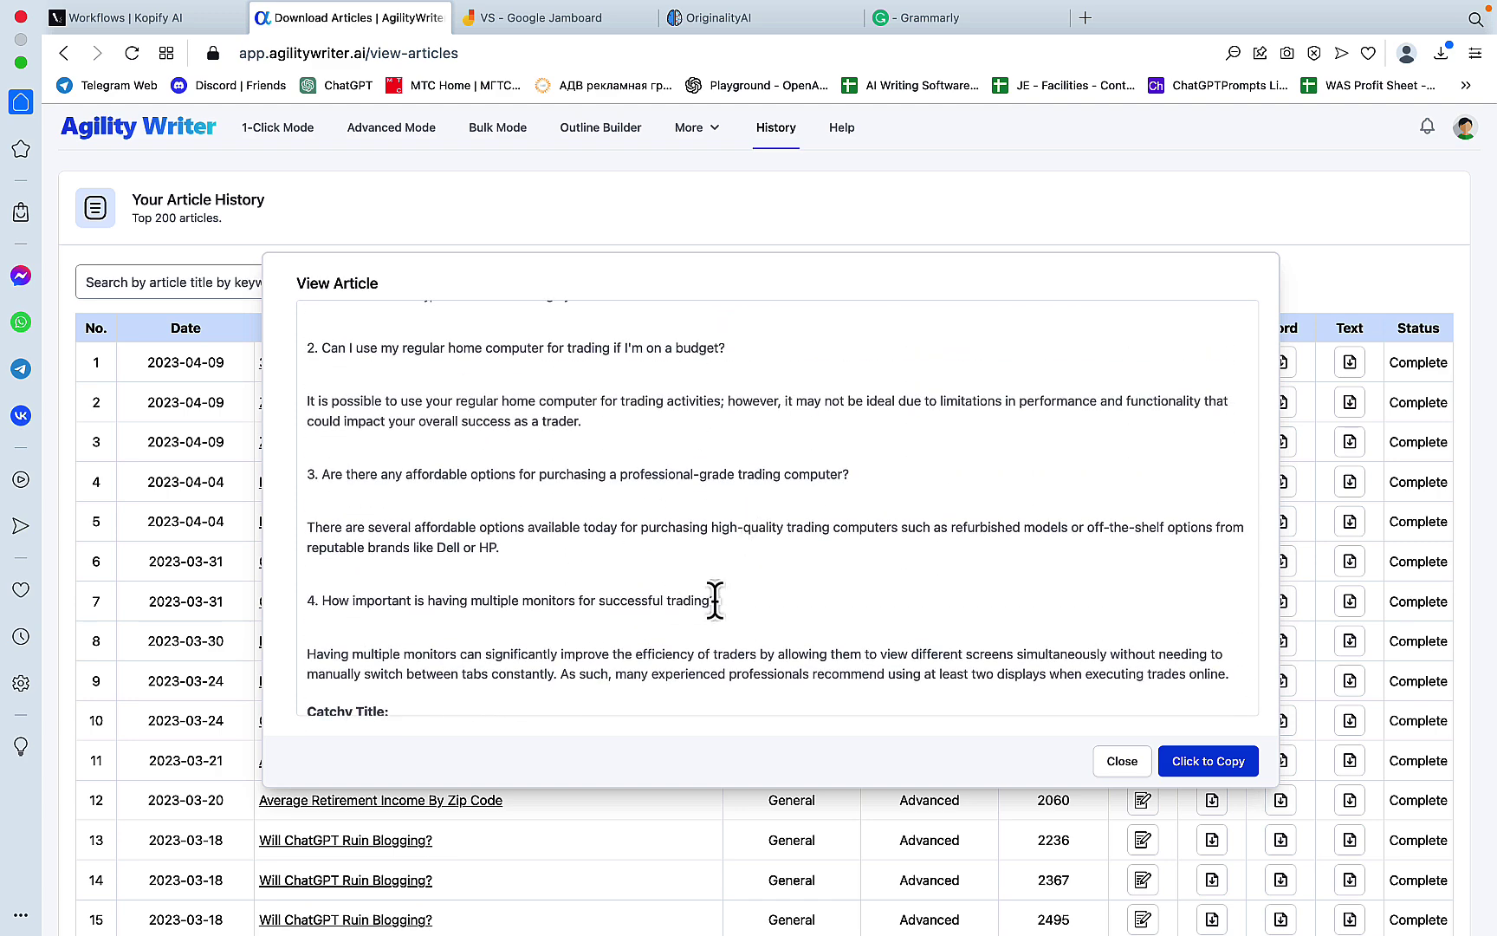
pyautogui.scroll(-9, 763, 616)
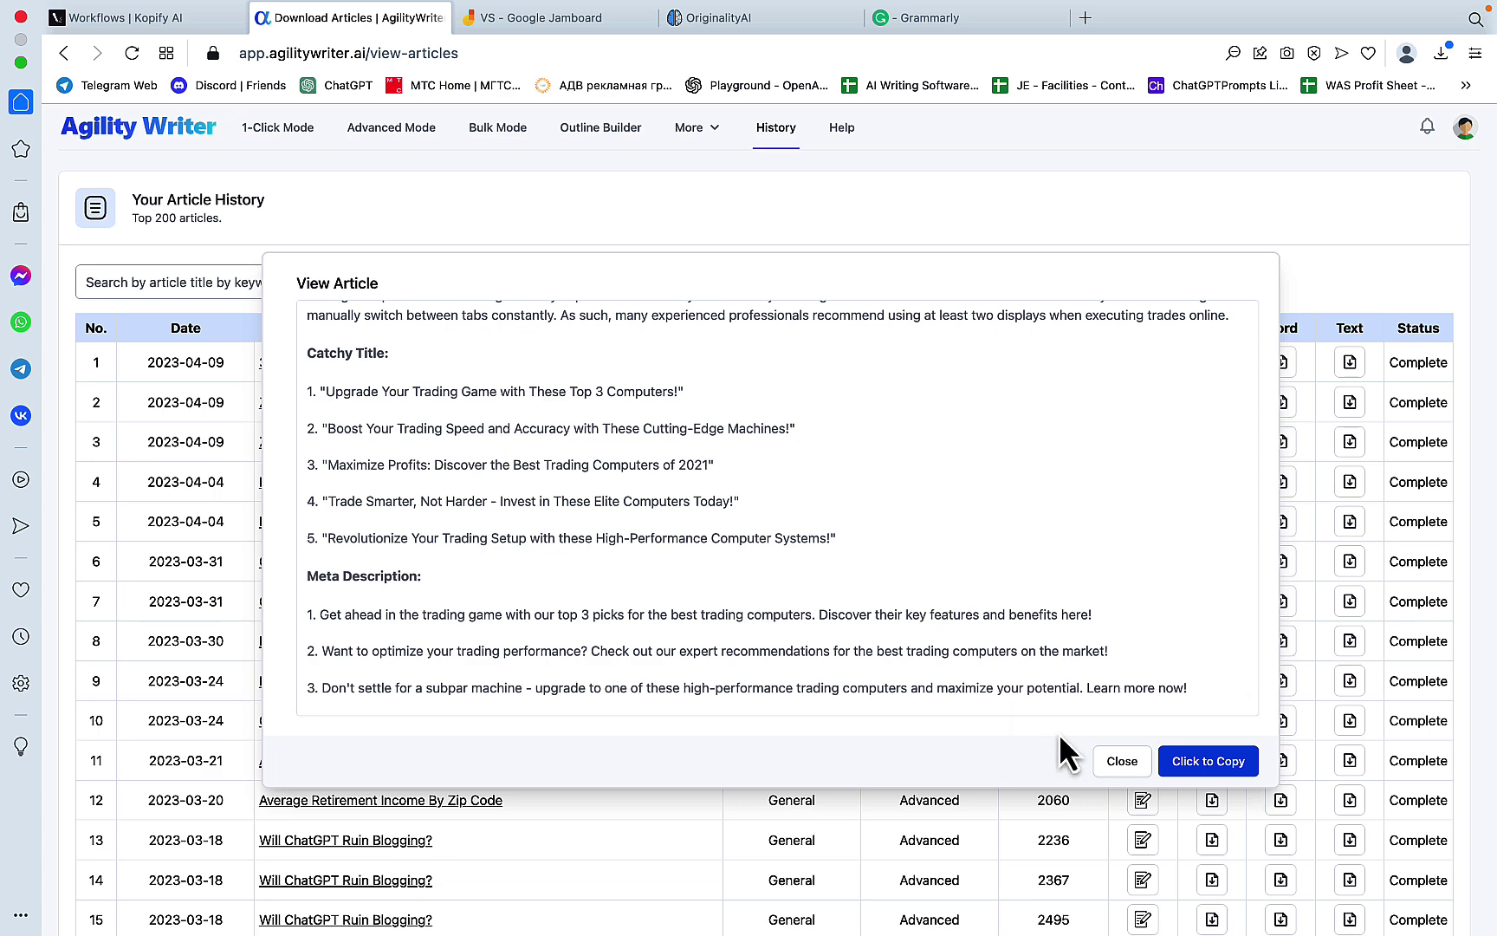
pyautogui.click(568, 27)
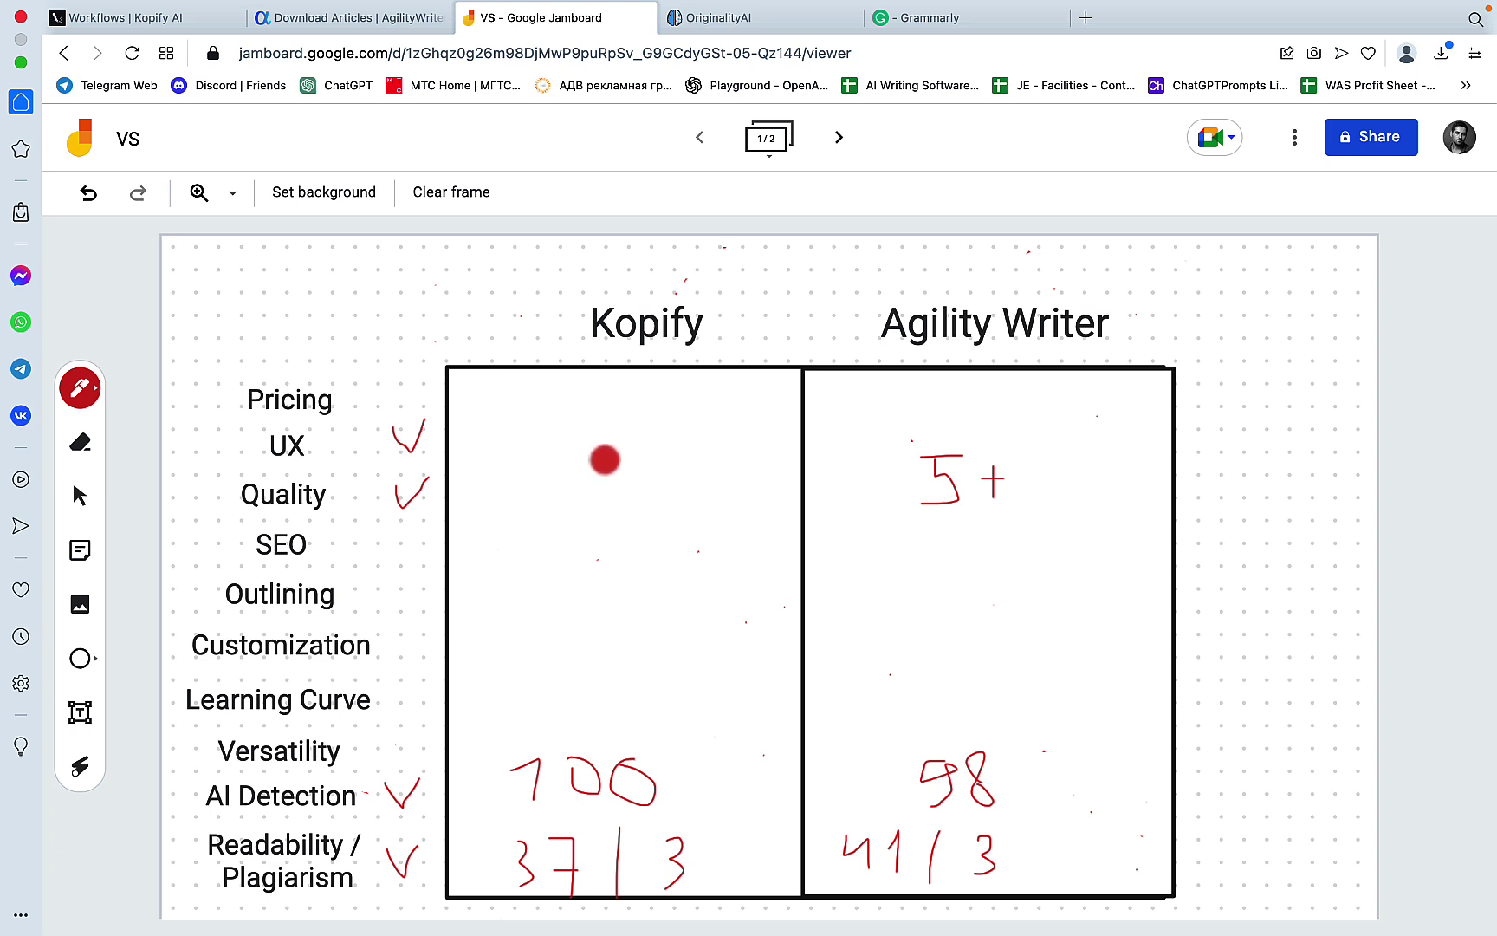
# Step: Write a circled 4(-) as Kopify's score
pyautogui.moveTo(605, 459)
pyautogui.mouseDown()
pyautogui.moveTo(636, 475)
pyautogui.moveTo(633, 508)
pyautogui.mouseUp()
pyautogui.moveTo(659, 454)
pyautogui.mouseDown()
pyautogui.moveTo(655, 508)
pyautogui.moveTo(671, 485)
pyautogui.moveTo(709, 487)
pyautogui.moveTo(707, 526)
pyautogui.mouseUp()
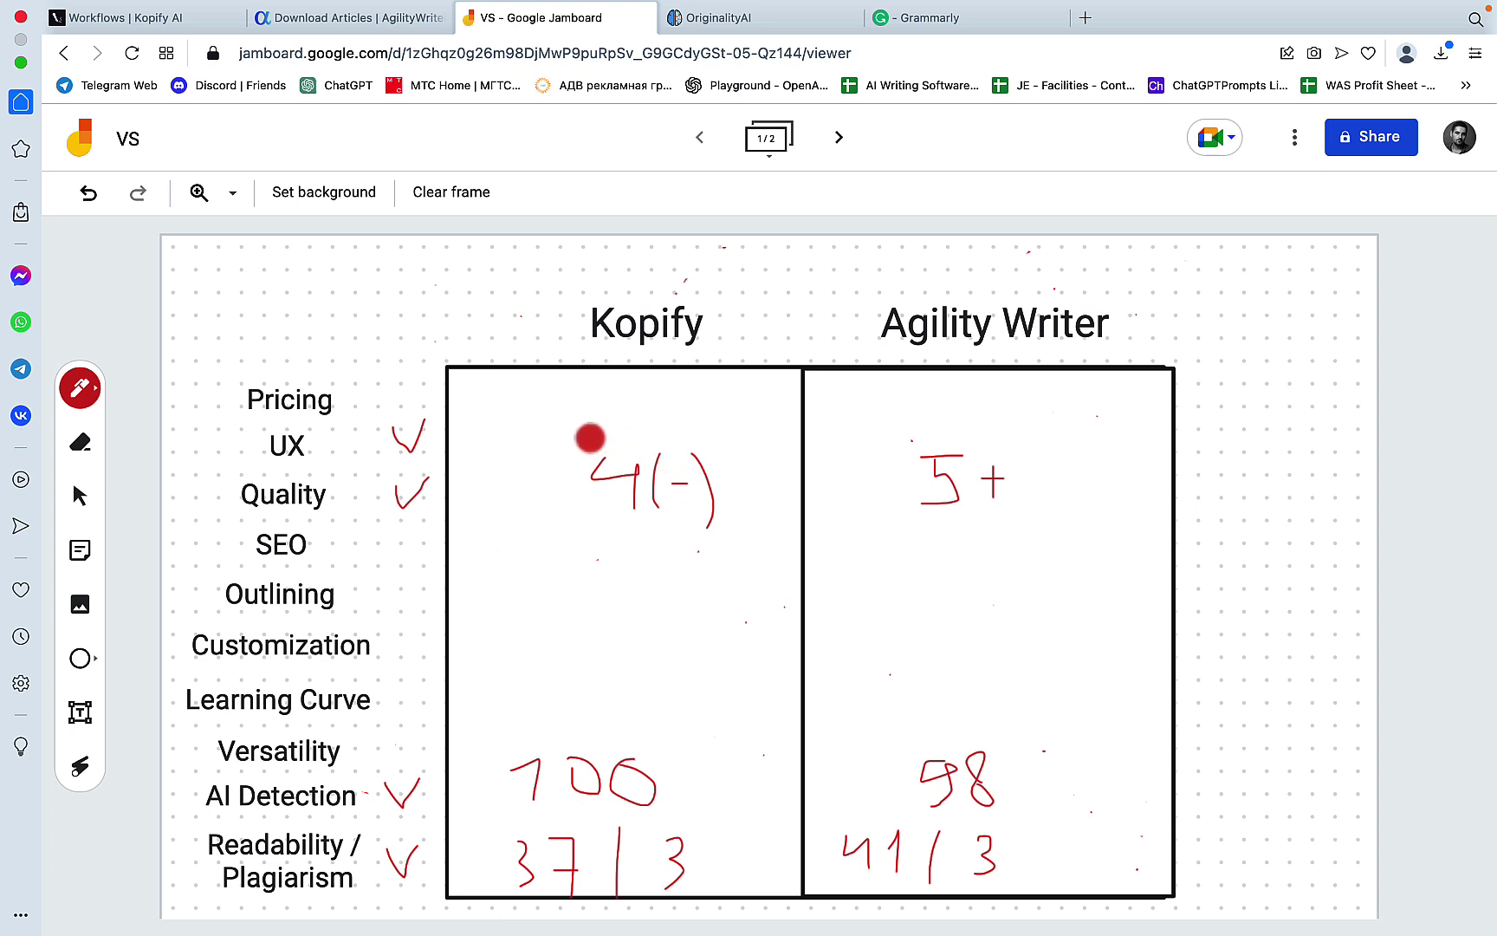
pyautogui.moveTo(589, 438)
pyautogui.mouseDown()
pyautogui.moveTo(665, 544)
pyautogui.moveTo(695, 418)
pyautogui.moveTo(635, 518)
pyautogui.moveTo(717, 531)
pyautogui.mouseUp()
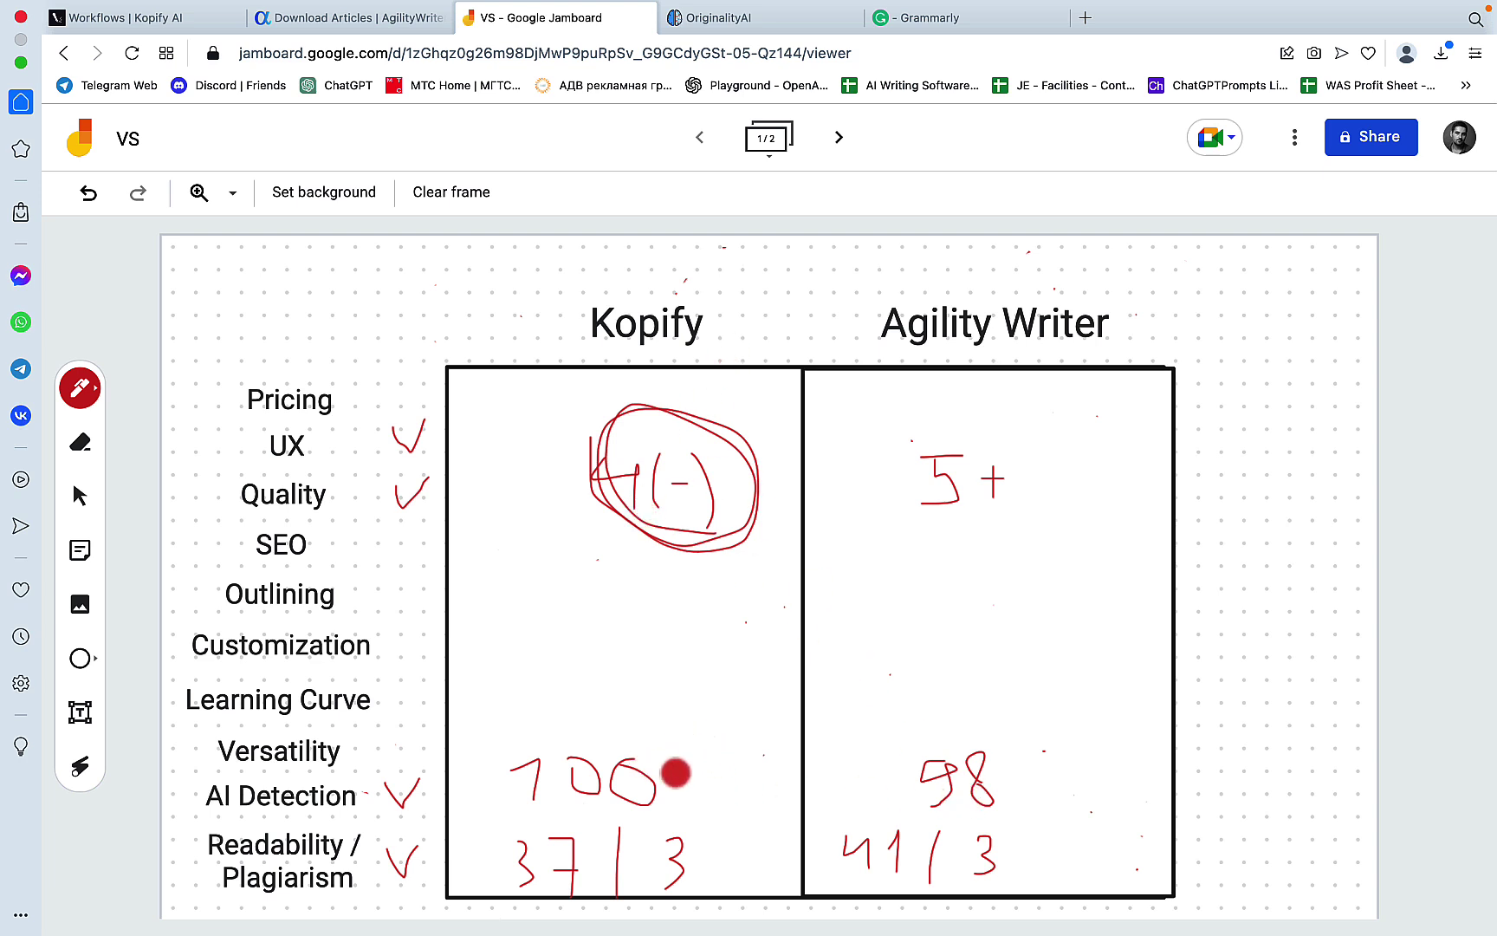
# Step: Add AI detection and readability scores for both tools, including Kopify's 5
pyautogui.moveTo(674, 771); pyautogui.dragTo(826, 770)
pyautogui.moveTo(728, 856); pyautogui.dragTo(866, 855)
pyautogui.moveTo(1062, 728)
pyautogui.mouseDown()
pyautogui.moveTo(1130, 725)
pyautogui.moveTo(1102, 742)
pyautogui.moveTo(1117, 756)
pyautogui.mouseUp()
pyautogui.moveTo(1129, 724); pyautogui.dragTo(1112, 793)
pyautogui.moveTo(1156, 726)
pyautogui.mouseDown()
pyautogui.moveTo(1133, 738)
pyautogui.moveTo(1126, 788)
pyautogui.mouseUp()
pyautogui.moveTo(721, 734)
pyautogui.mouseDown()
pyautogui.moveTo(755, 729)
pyautogui.moveTo(712, 795)
pyautogui.mouseUp()
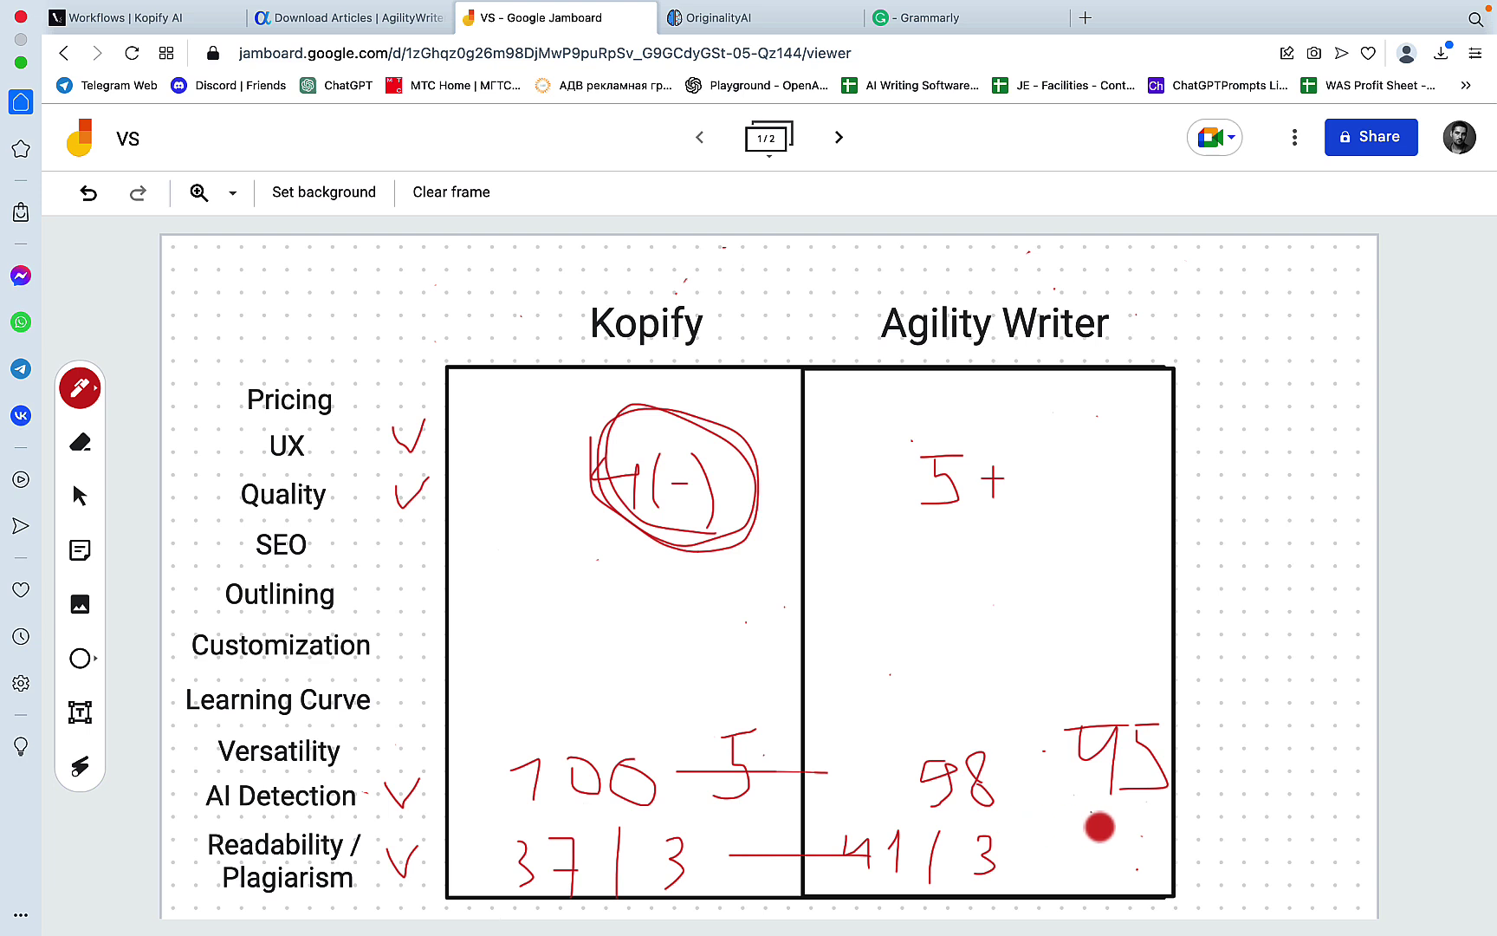
pyautogui.moveTo(1129, 823)
pyautogui.mouseDown()
pyautogui.moveTo(1102, 825)
pyautogui.moveTo(1071, 871)
pyautogui.mouseUp()
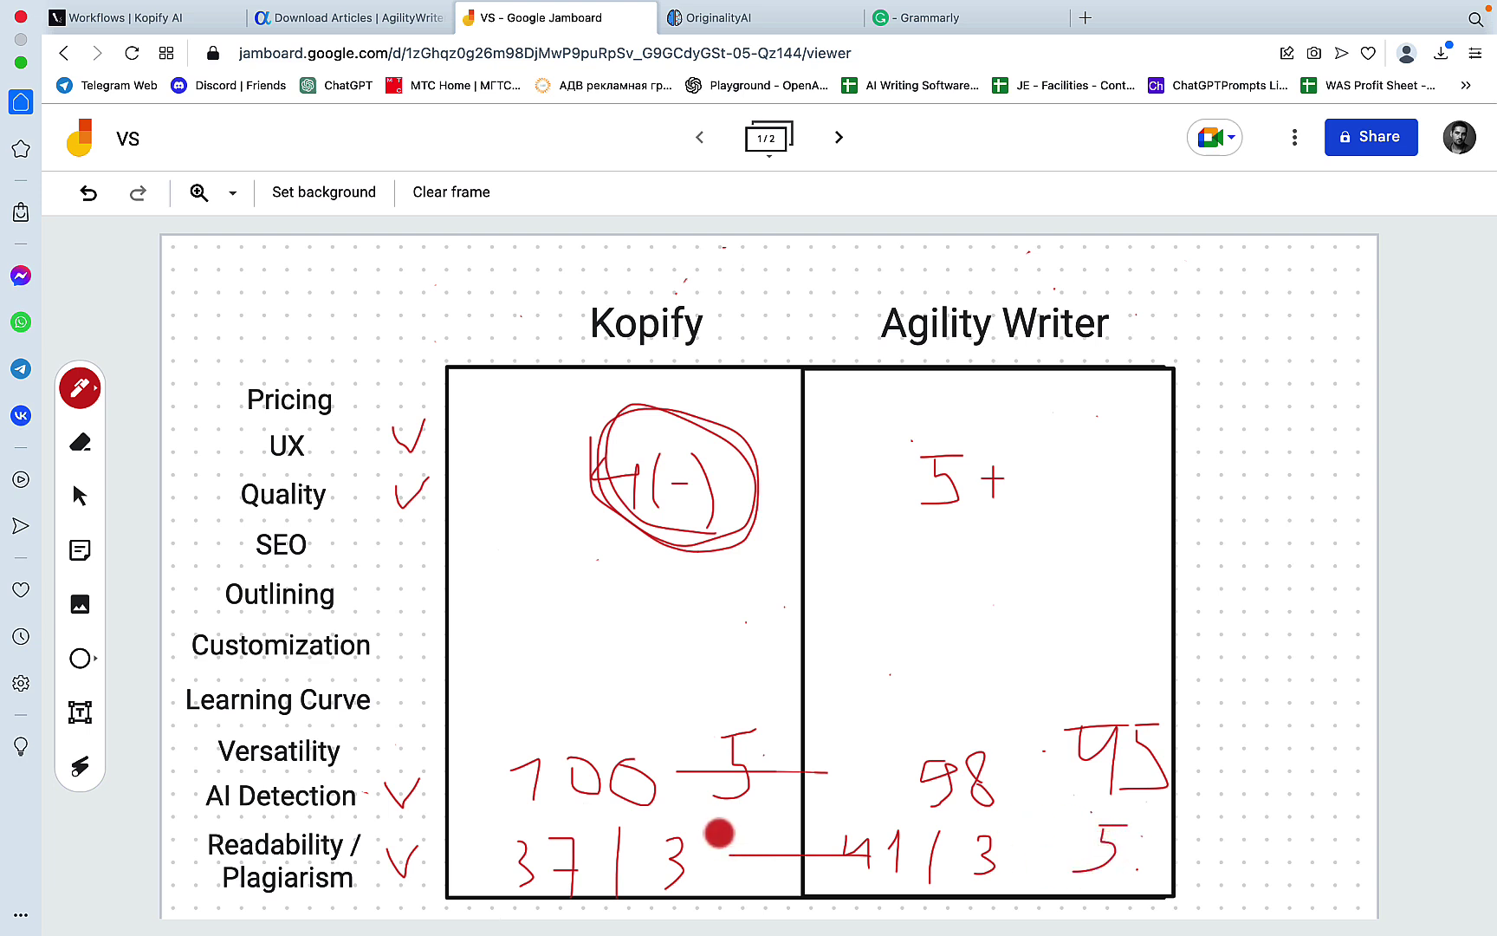
pyautogui.moveTo(718, 822)
pyautogui.mouseDown()
pyautogui.moveTo(726, 862)
pyautogui.moveTo(767, 811)
pyautogui.mouseUp()
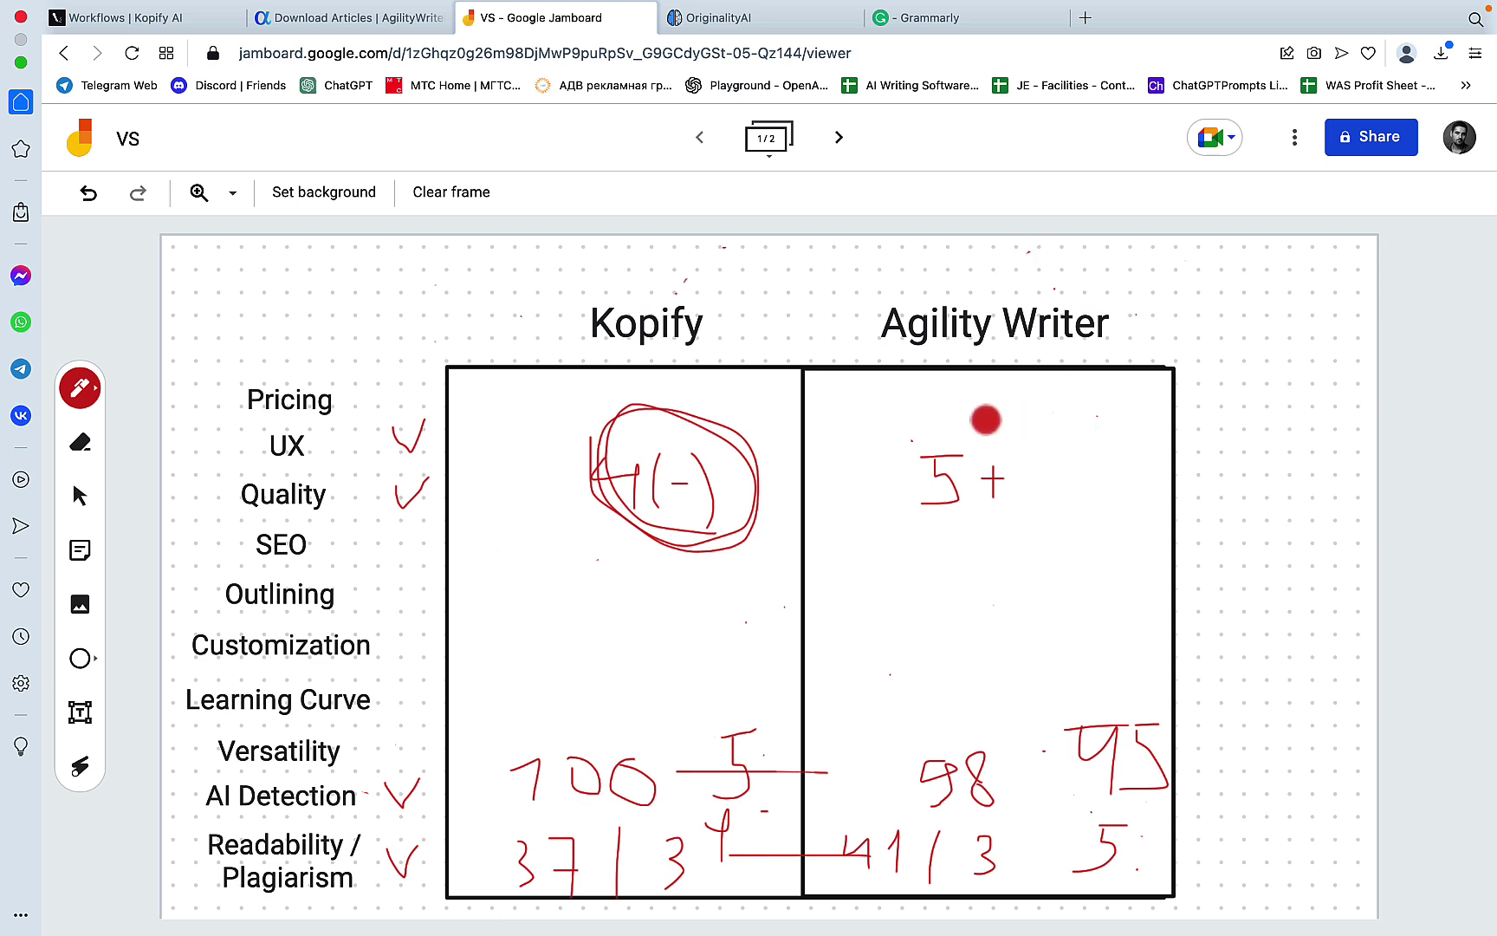
# Step: Write a 5 atop Agility Writer's column, tick Kopify's score, and circle Agility Writer's heading
pyautogui.moveTo(986, 388)
pyautogui.mouseDown()
pyautogui.moveTo(946, 389)
pyautogui.moveTo(926, 434)
pyautogui.mouseUp()
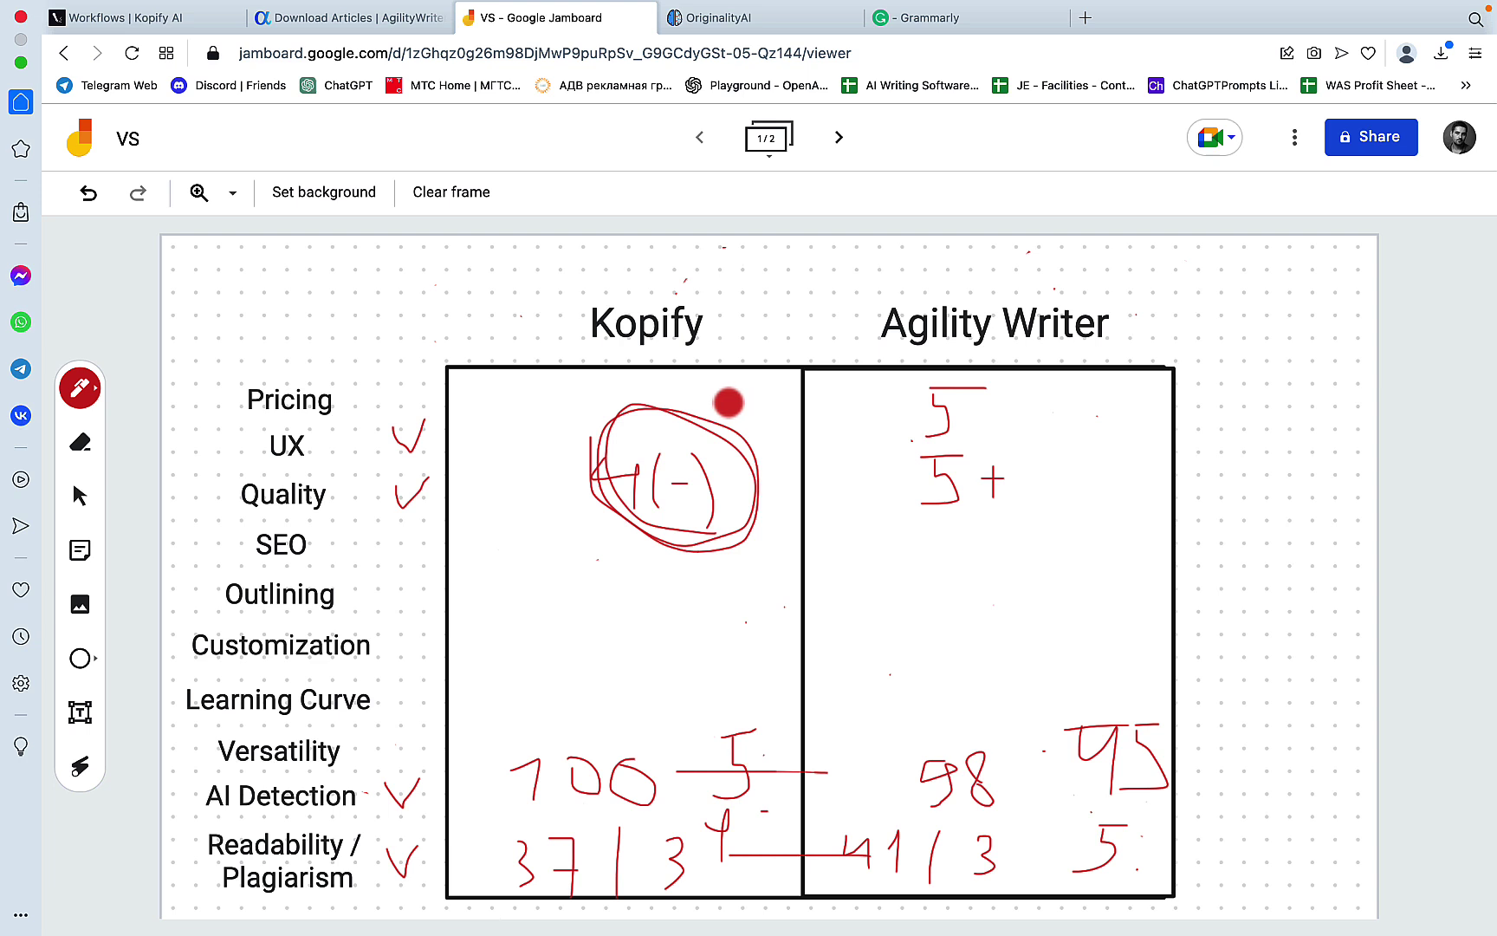
pyautogui.moveTo(723, 383); pyautogui.dragTo(764, 437)
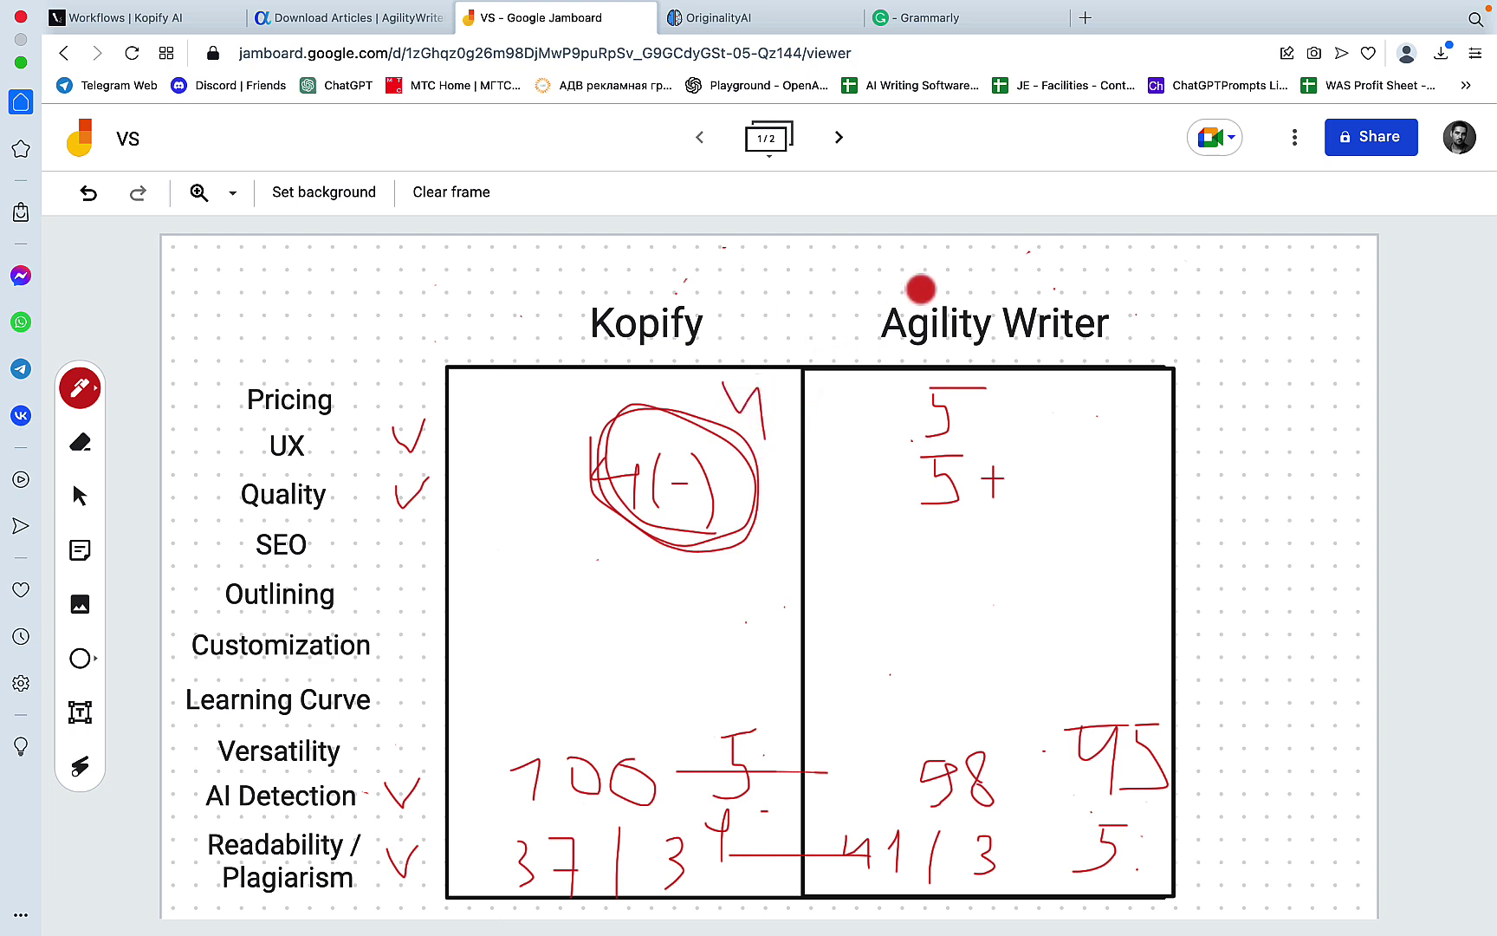
pyautogui.moveTo(1130, 290)
pyautogui.mouseDown()
pyautogui.moveTo(895, 271)
pyautogui.moveTo(993, 370)
pyautogui.moveTo(1138, 301)
pyautogui.moveTo(875, 274)
pyautogui.moveTo(1069, 391)
pyautogui.moveTo(1039, 268)
pyautogui.moveTo(895, 329)
pyautogui.moveTo(1150, 338)
pyautogui.moveTo(871, 292)
pyautogui.moveTo(1178, 380)
pyautogui.moveTo(905, 262)
pyautogui.moveTo(1126, 385)
pyautogui.mouseUp()
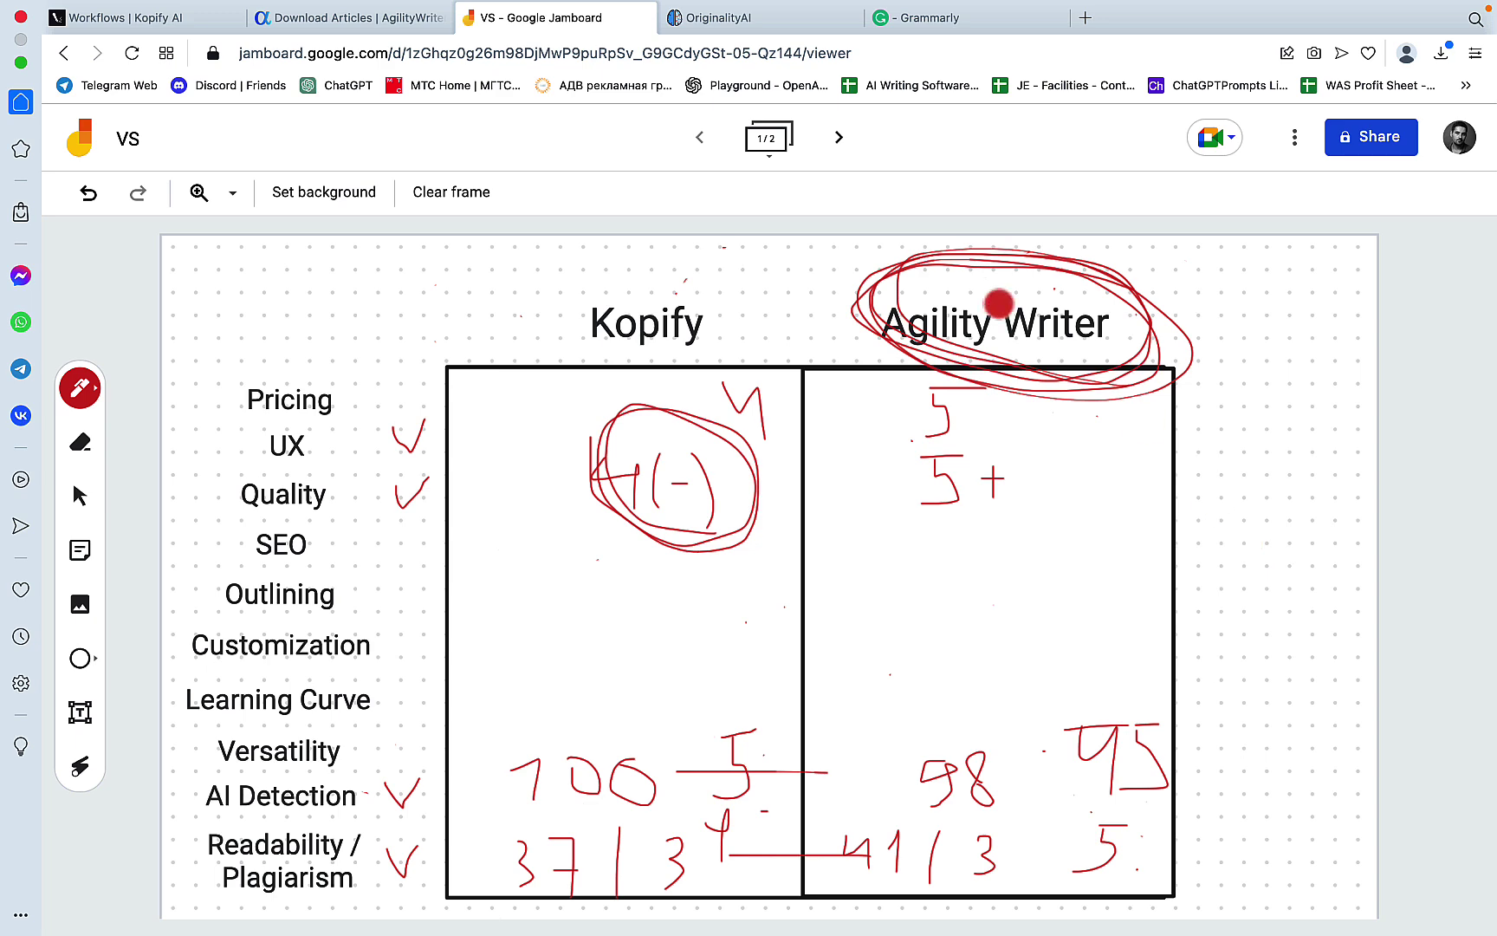
# Step: Skim Agility Writer's article once more, close its viewer, and go back to the scored Jamboard board
pyautogui.click(366, 17)
pyautogui.scroll(20, 679, 464)
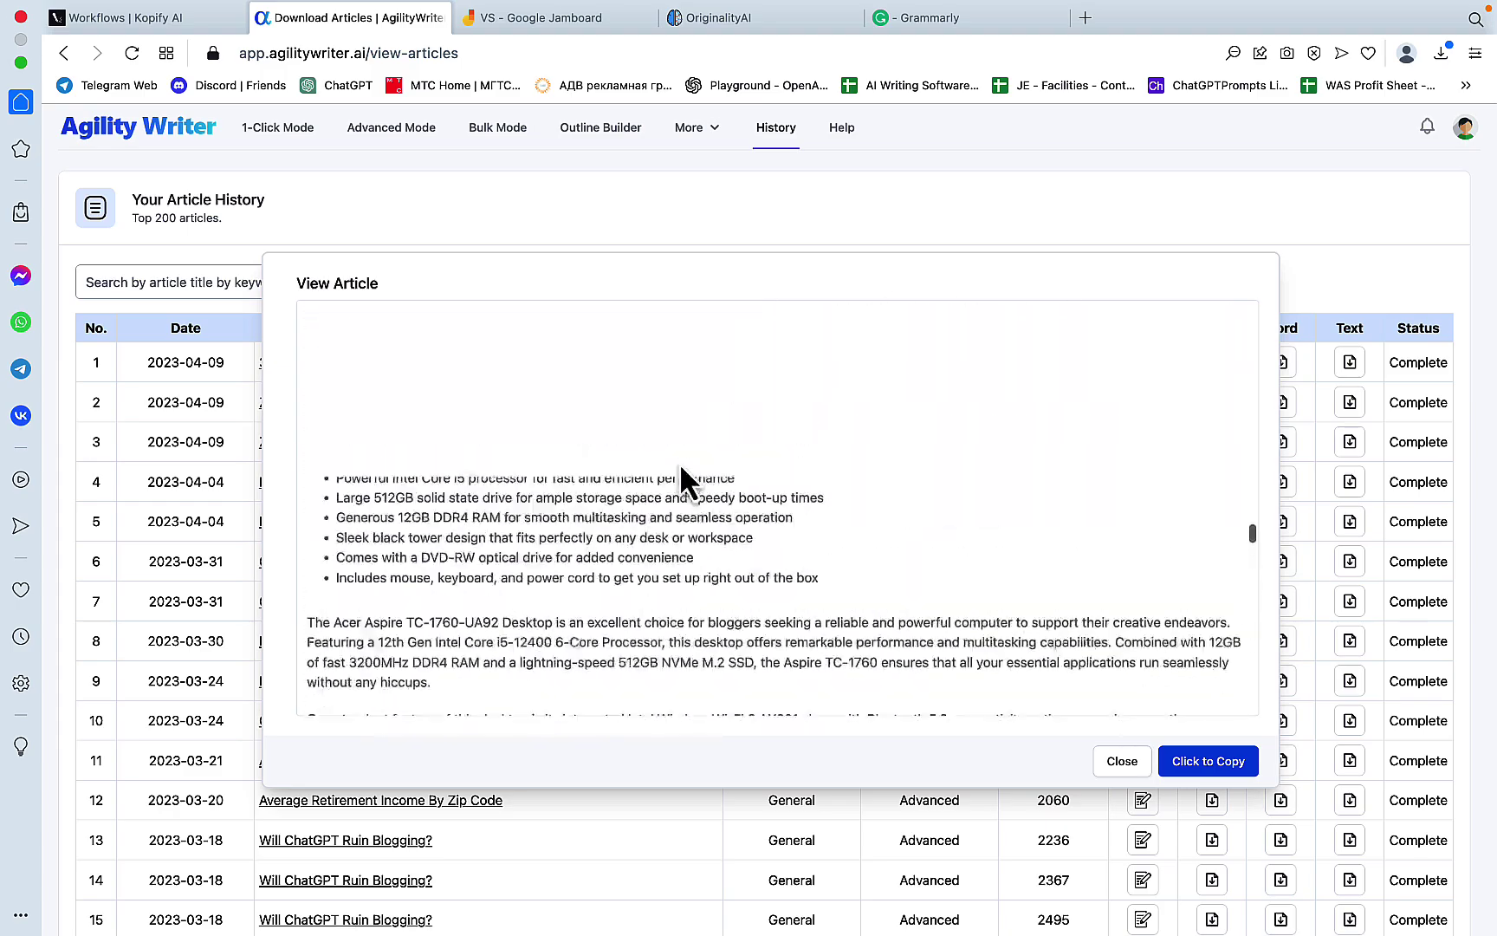
pyautogui.scroll(15, 679, 463)
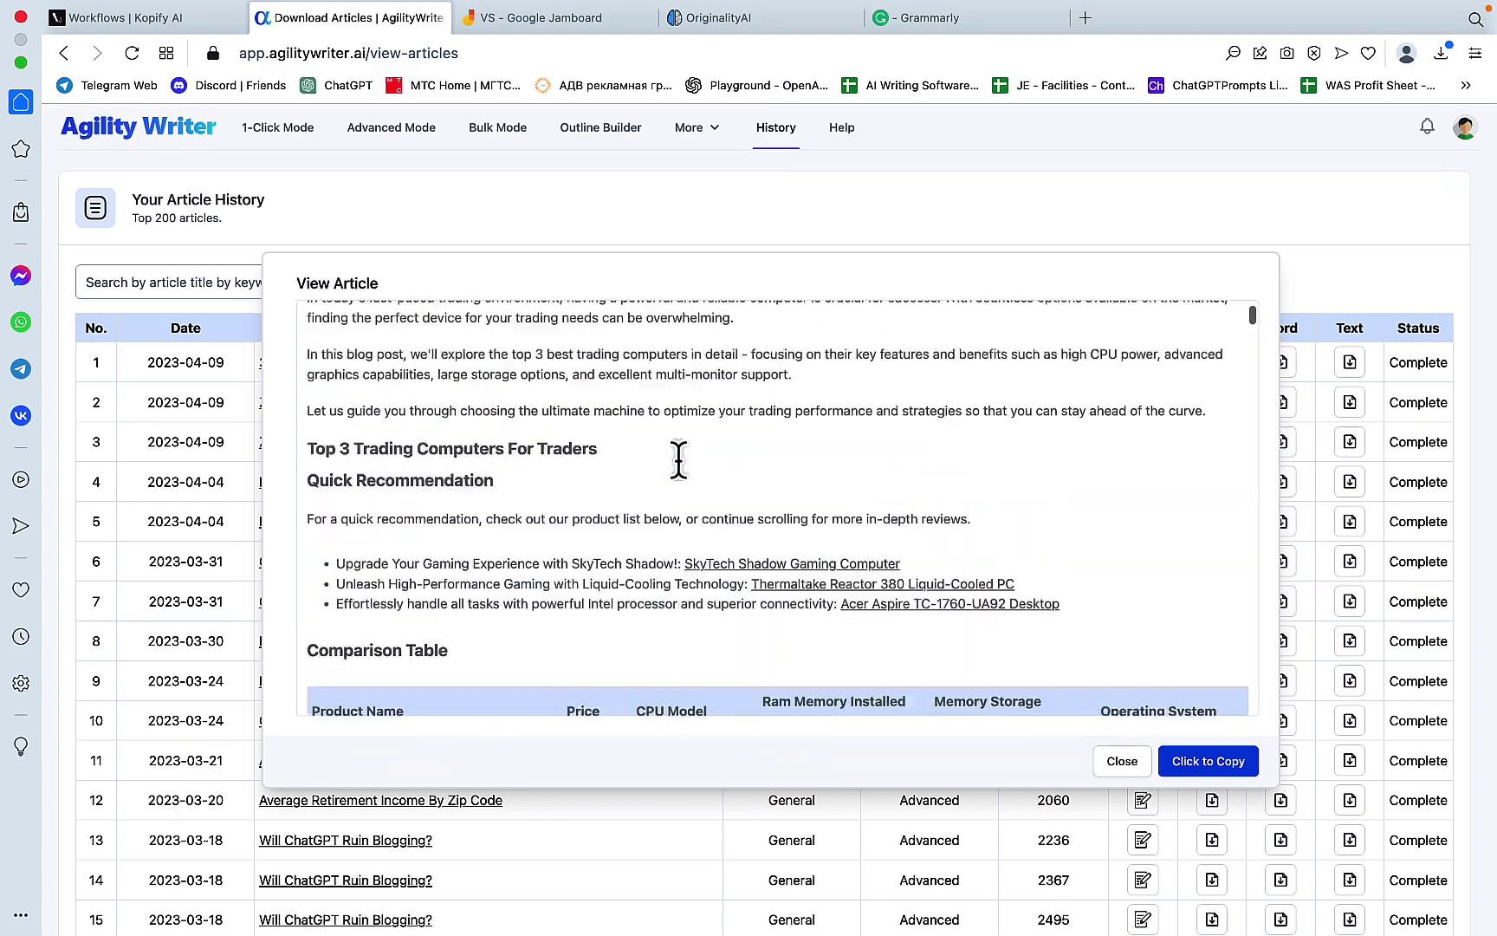
pyautogui.scroll(-5, 680, 454)
pyautogui.scroll(-5, 738, 501)
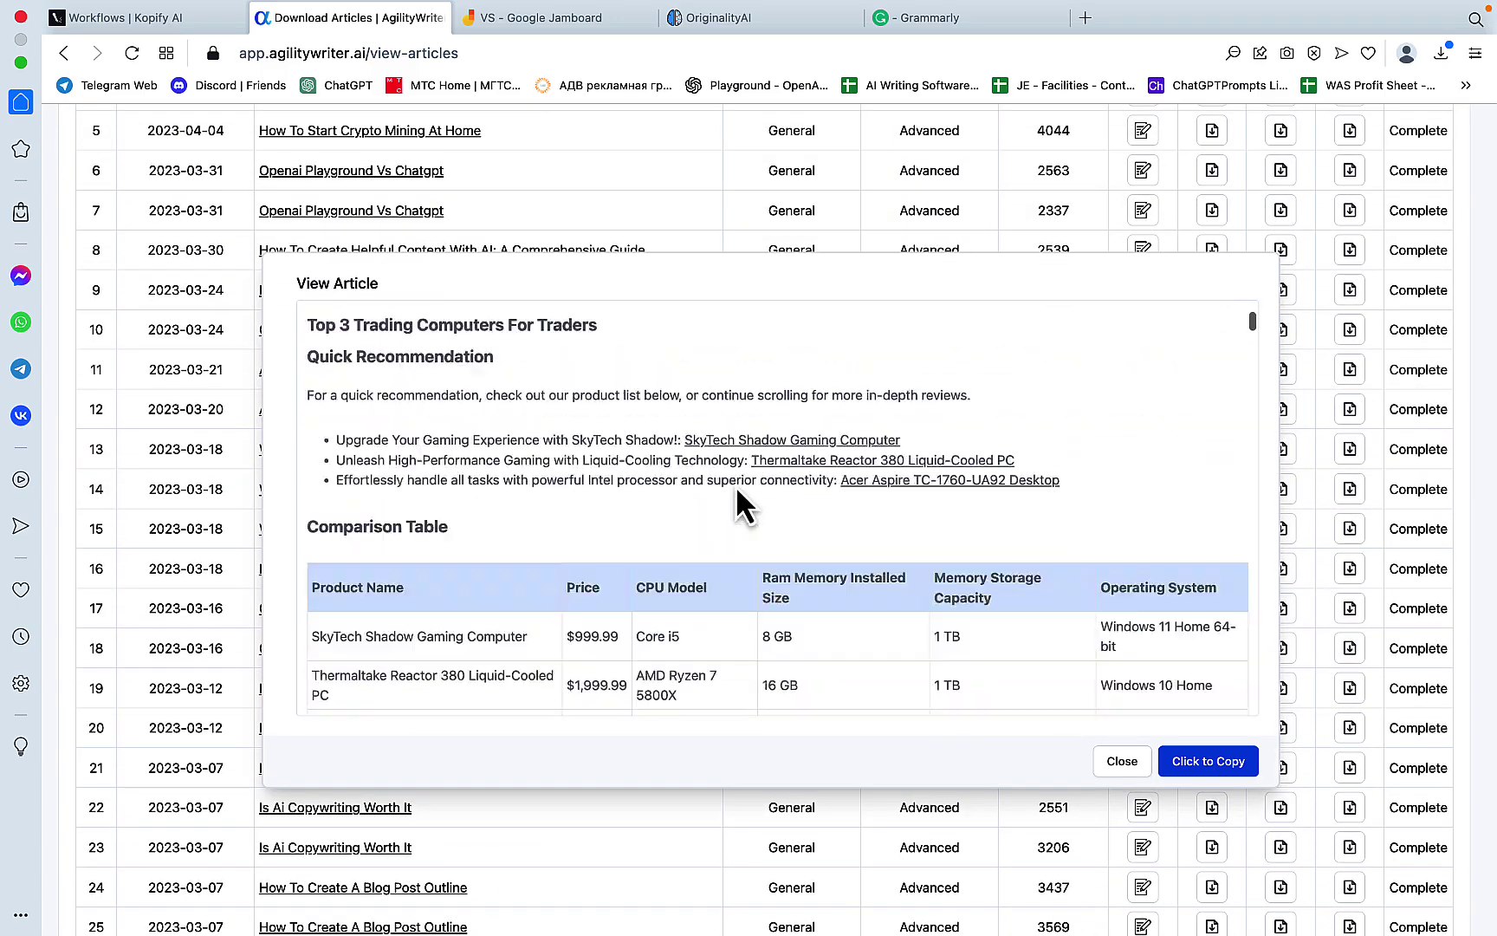
pyautogui.scroll(-10, 736, 487)
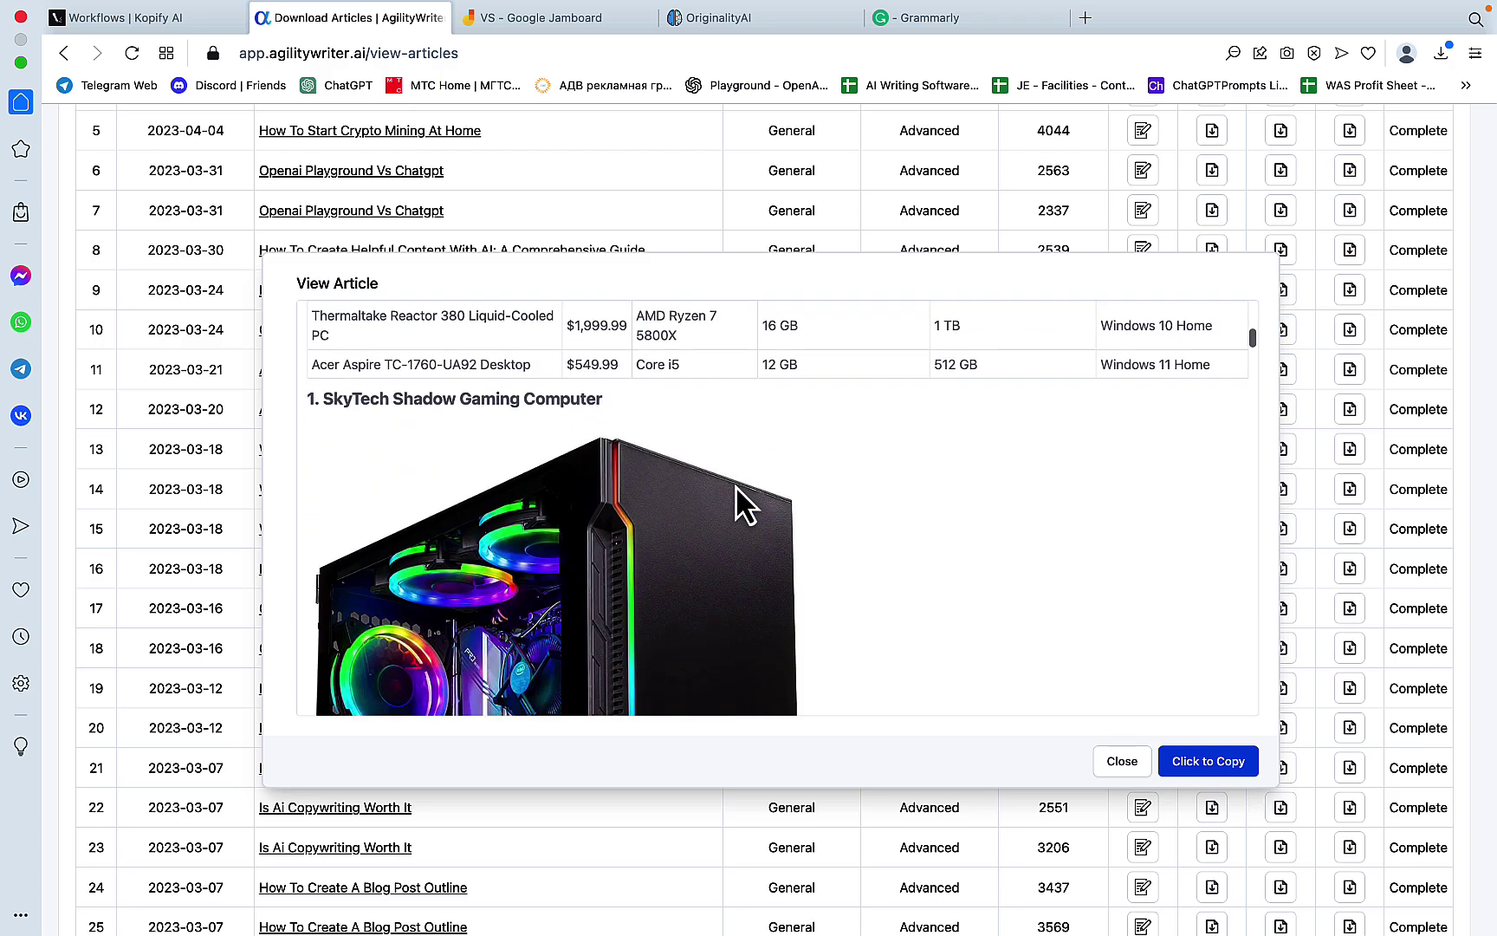
pyautogui.scroll(-10, 736, 485)
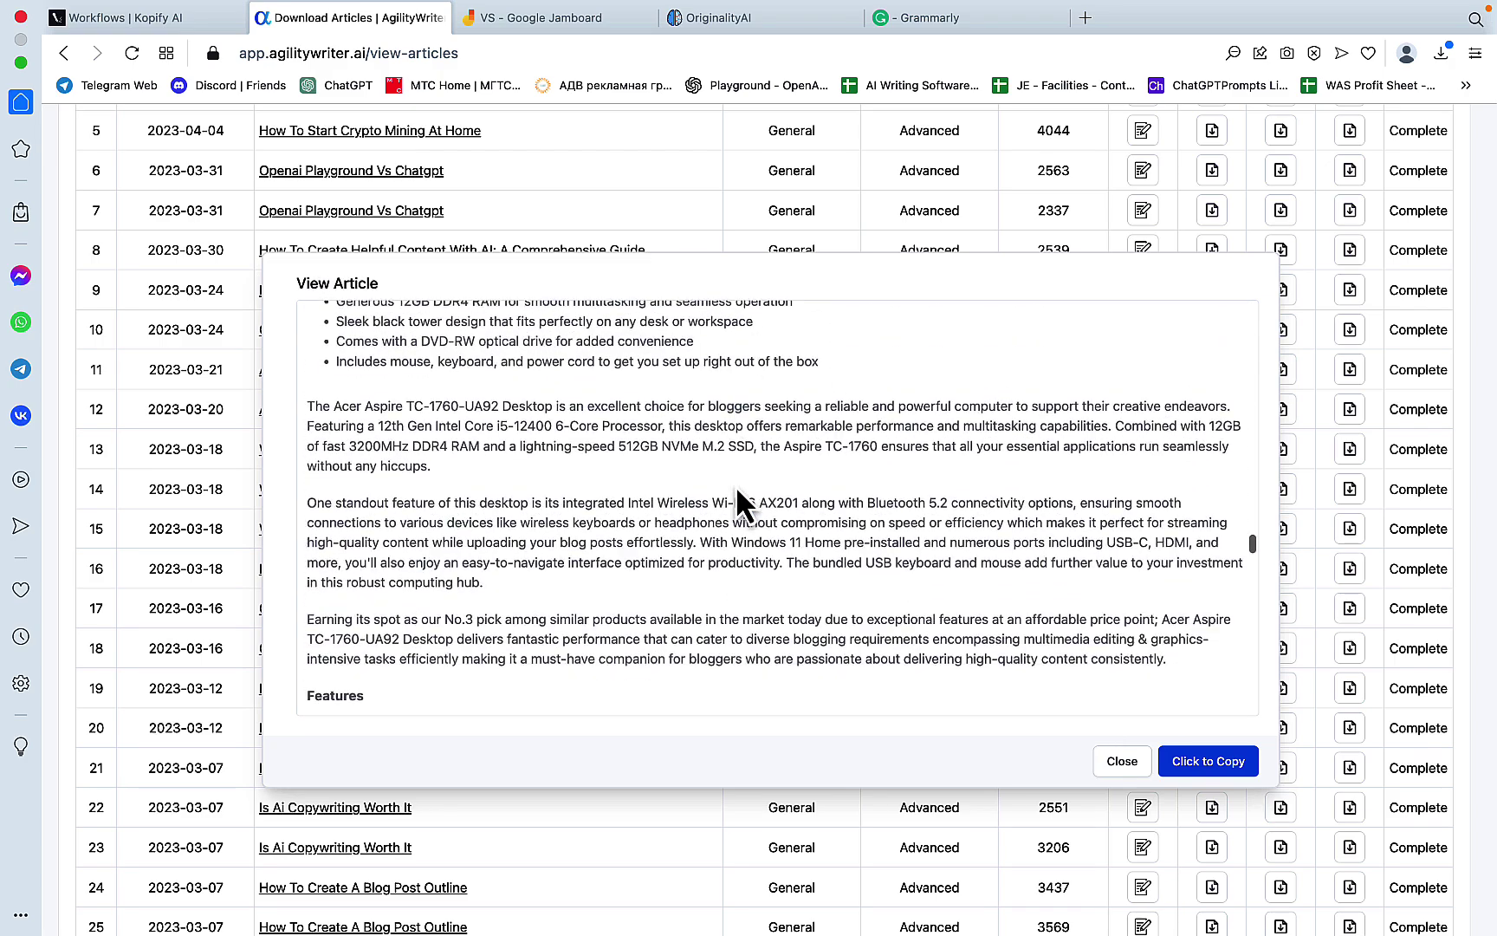
pyautogui.scroll(-15, 841, 558)
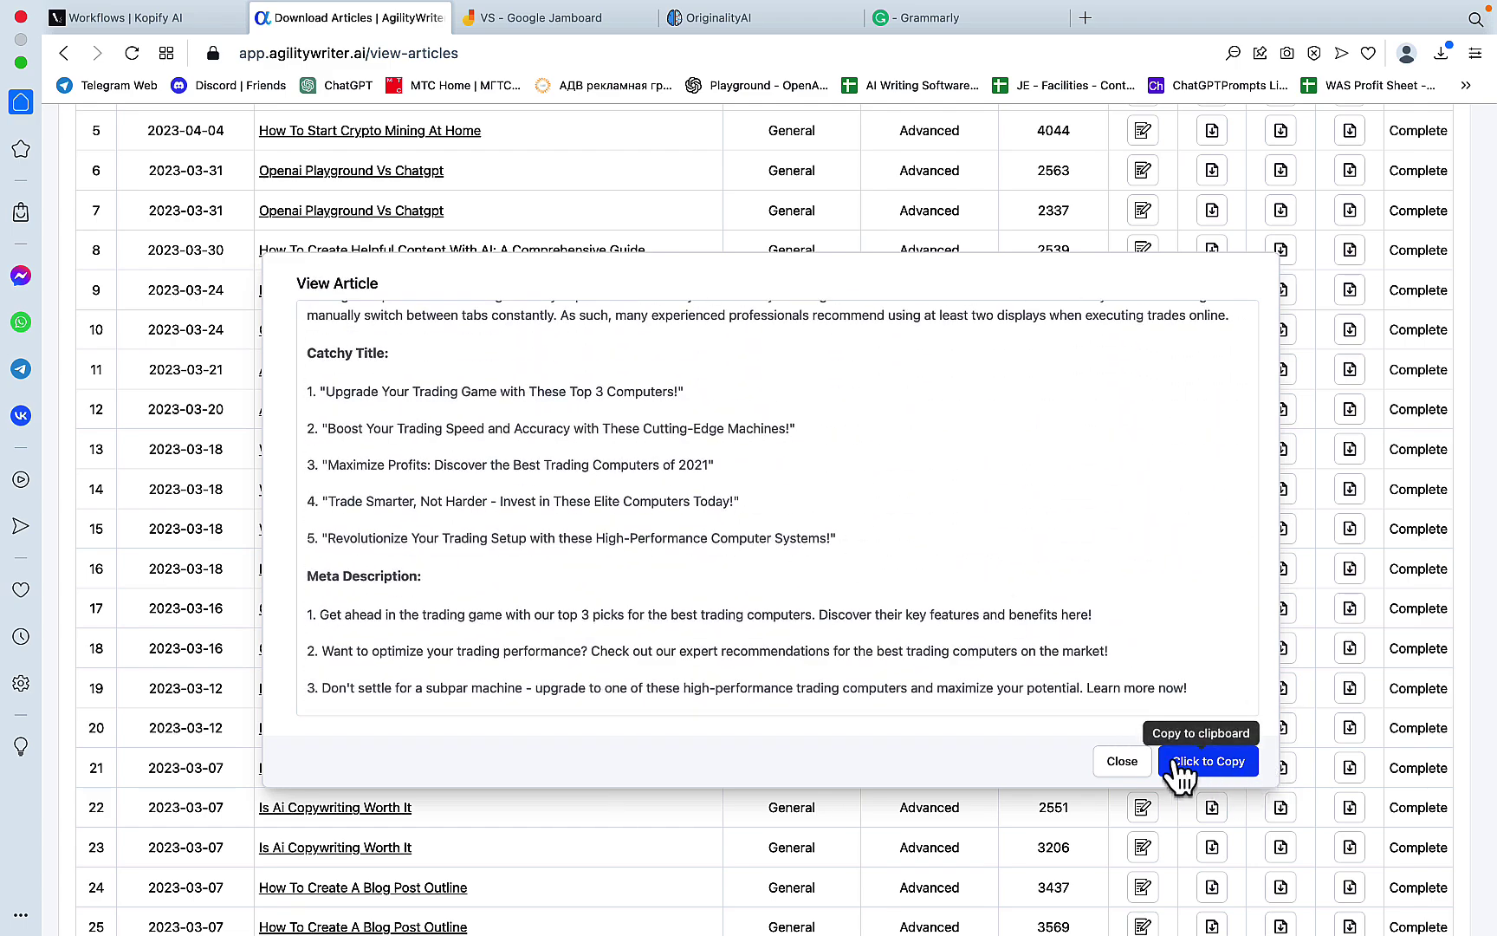
pyautogui.click(1122, 763)
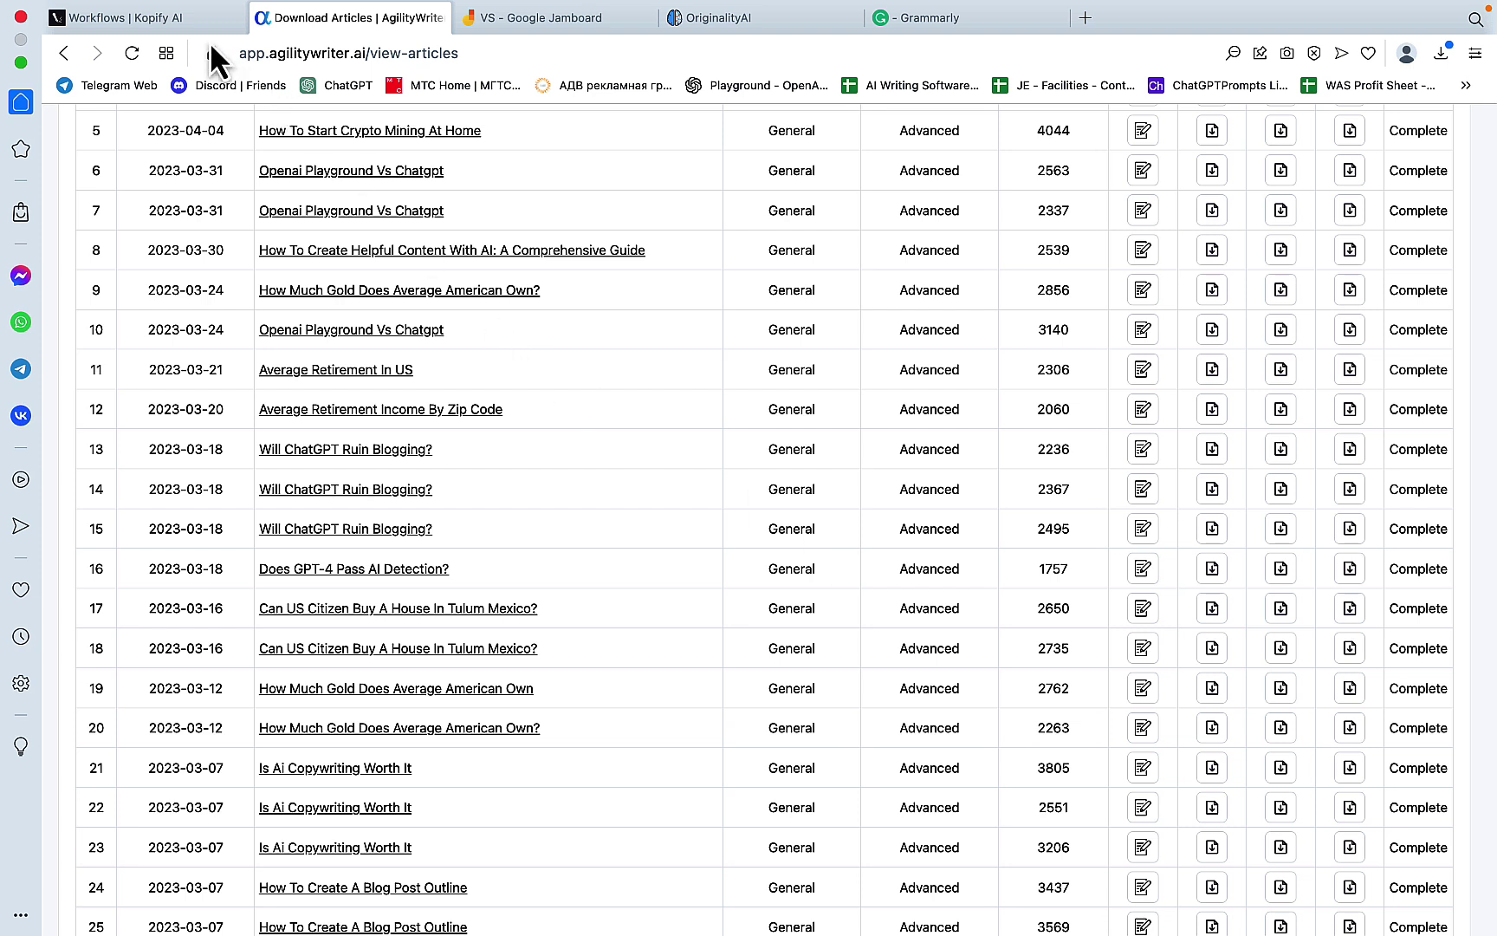
pyautogui.click(537, 18)
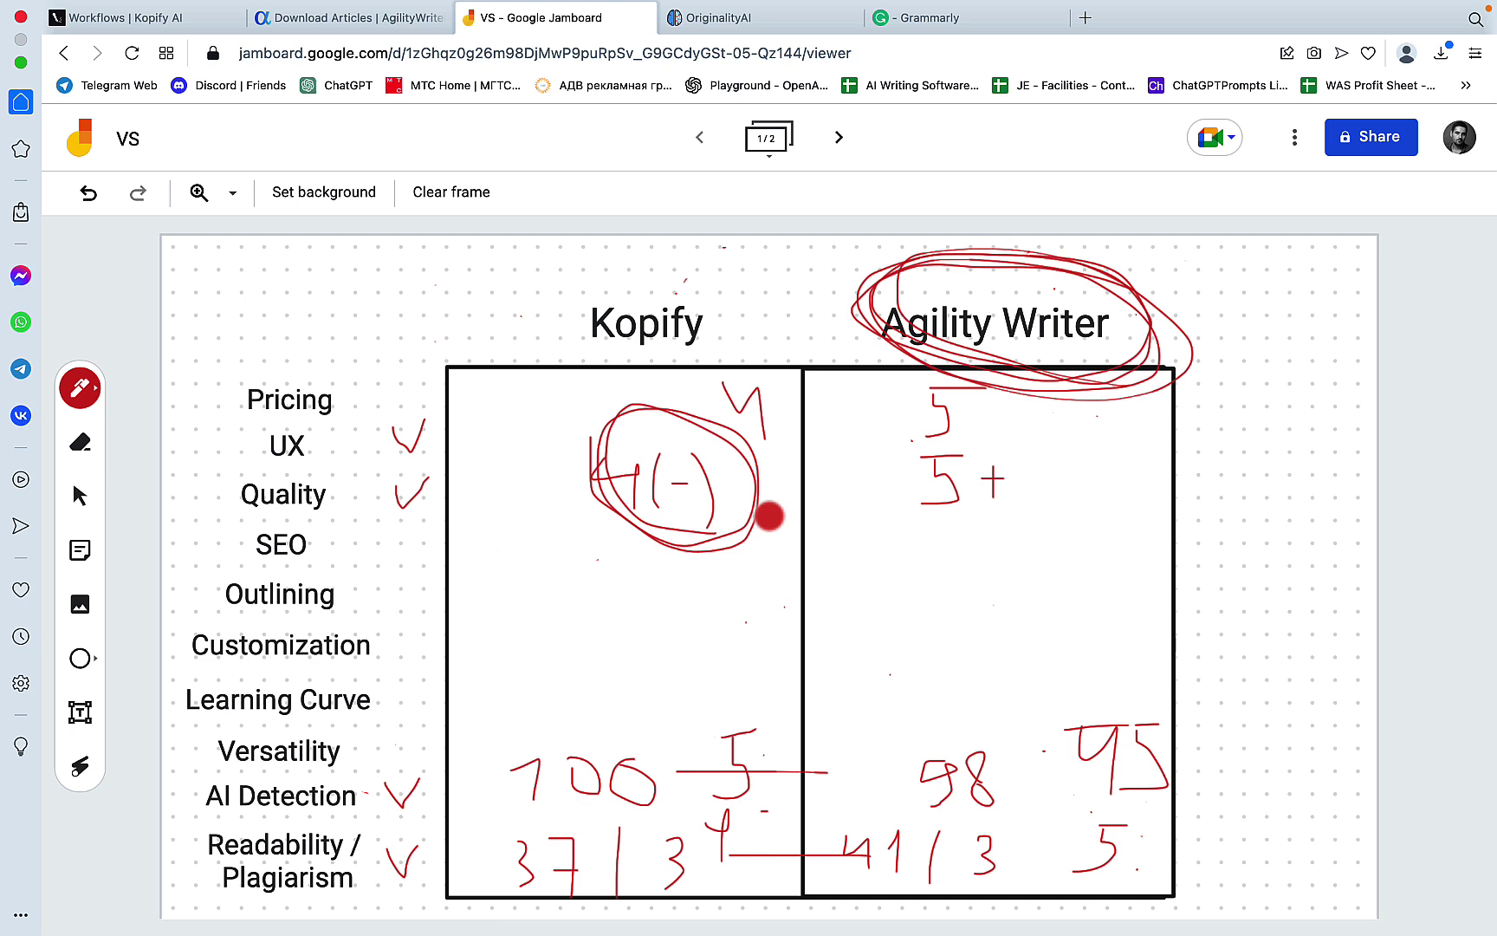